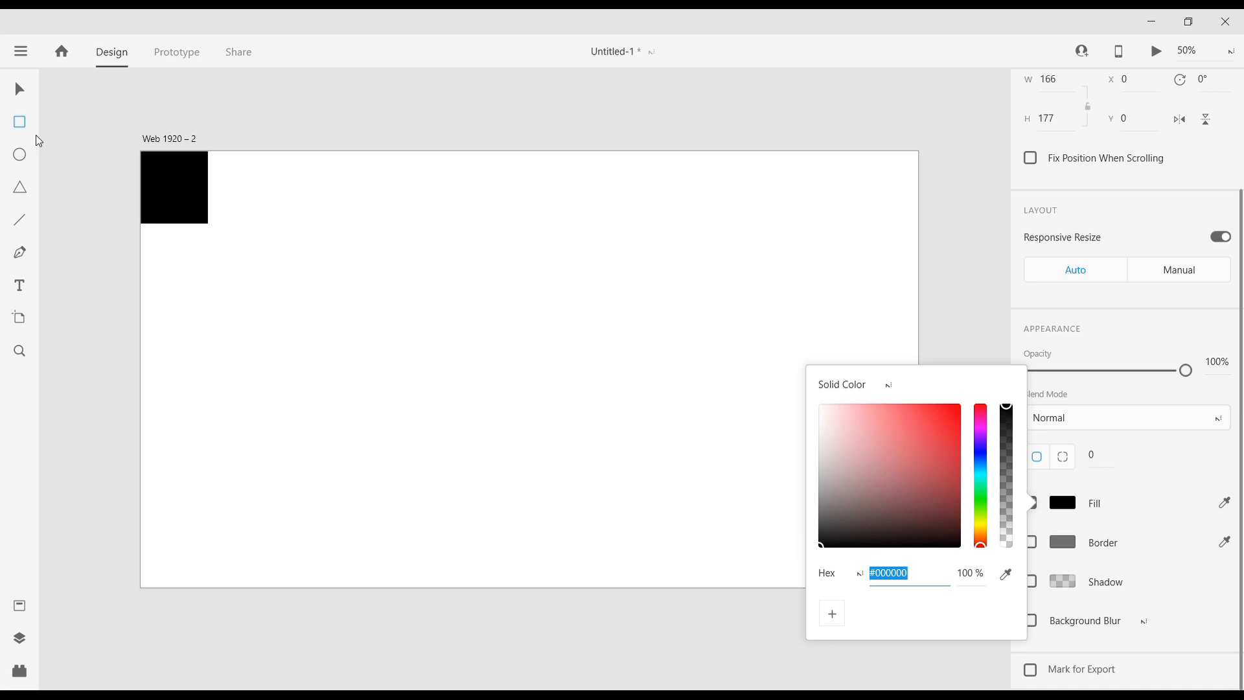
Round only the bottom-right corner of the black square in the artboard's corner, with a radius of 71.
left_click(22, 86)
left_click(1070, 461)
left_click(1166, 459)
key("Up")
key("Up")
key("Up")
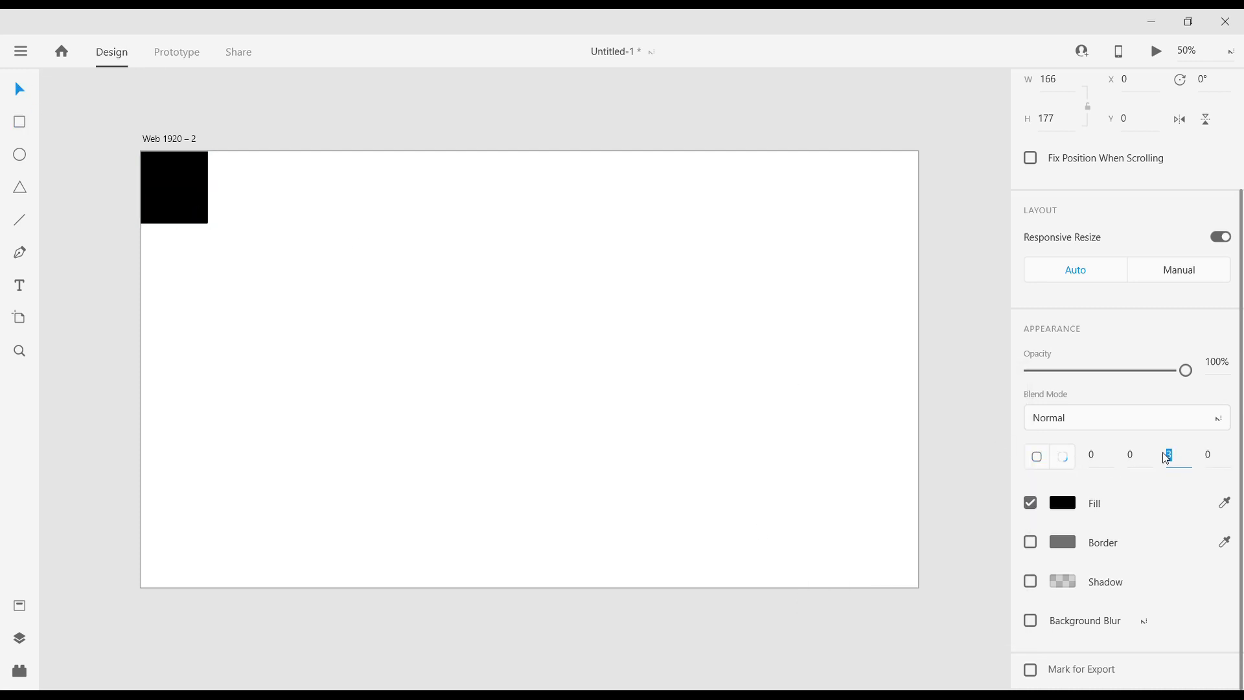
key("shift+Up")
key("shift+Up")
key("shift+Up")
key("shift+Up")
left_click(118, 108)
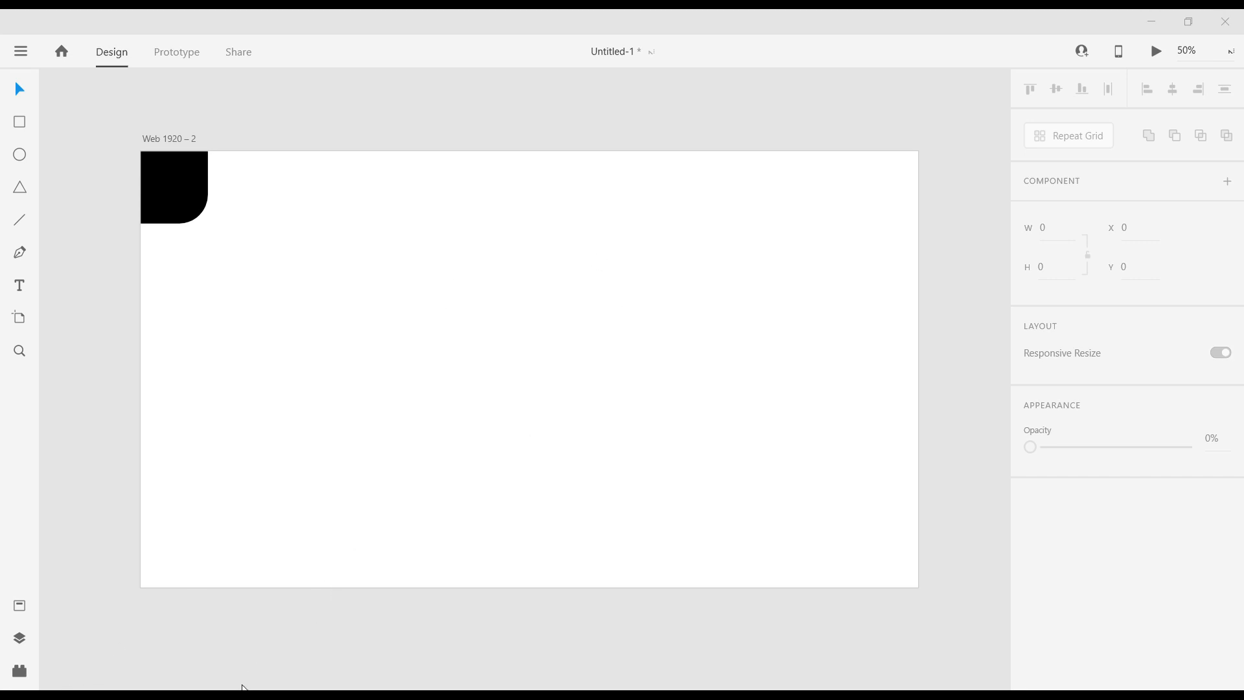
Paste the Nike logo, place it above the artboard and delete its white background square.
key("ctrl+v")
left_click_drag(704, 405, 375, 250)
left_click_drag(405, 290, 397, 282)
left_click_drag(355, 230, 321, 83)
left_click_drag(426, 162, 460, 271)
double_click(386, 231)
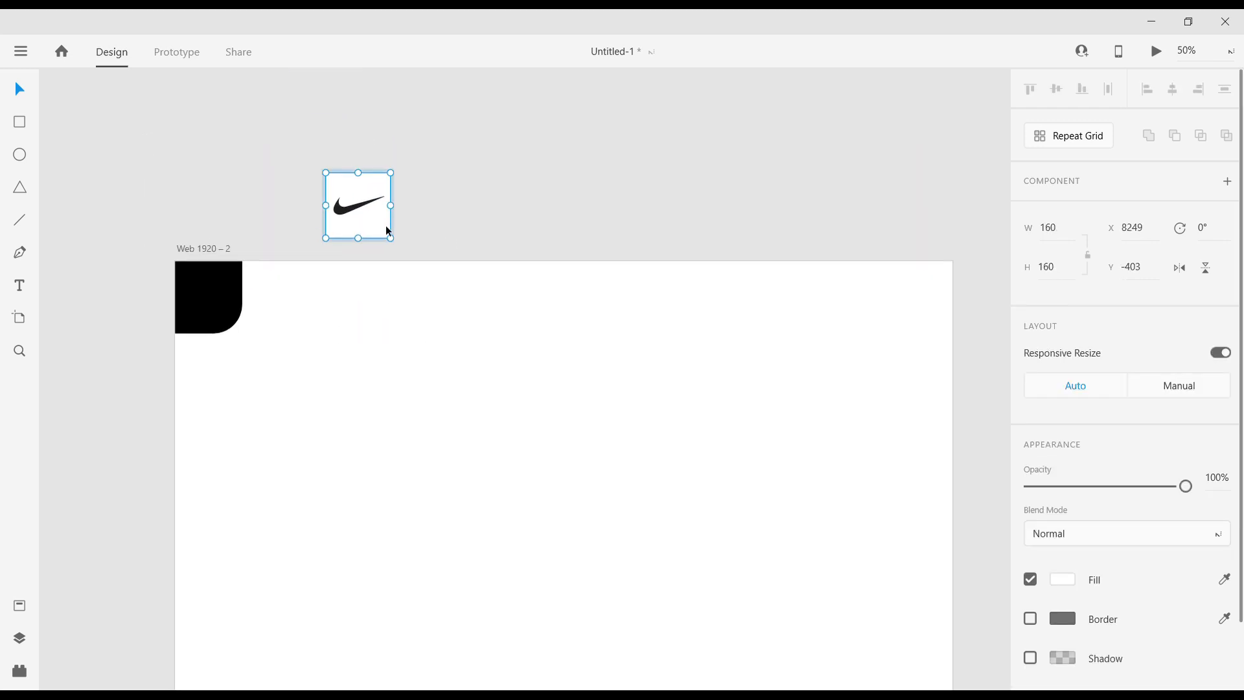
key("Delete")
Try the logo on the black square with a #FFFFFF fill, undo the recolouring and move it back above the artboard.
left_click_drag(343, 213, 216, 309)
scroll(1145, 560, "down", 2)
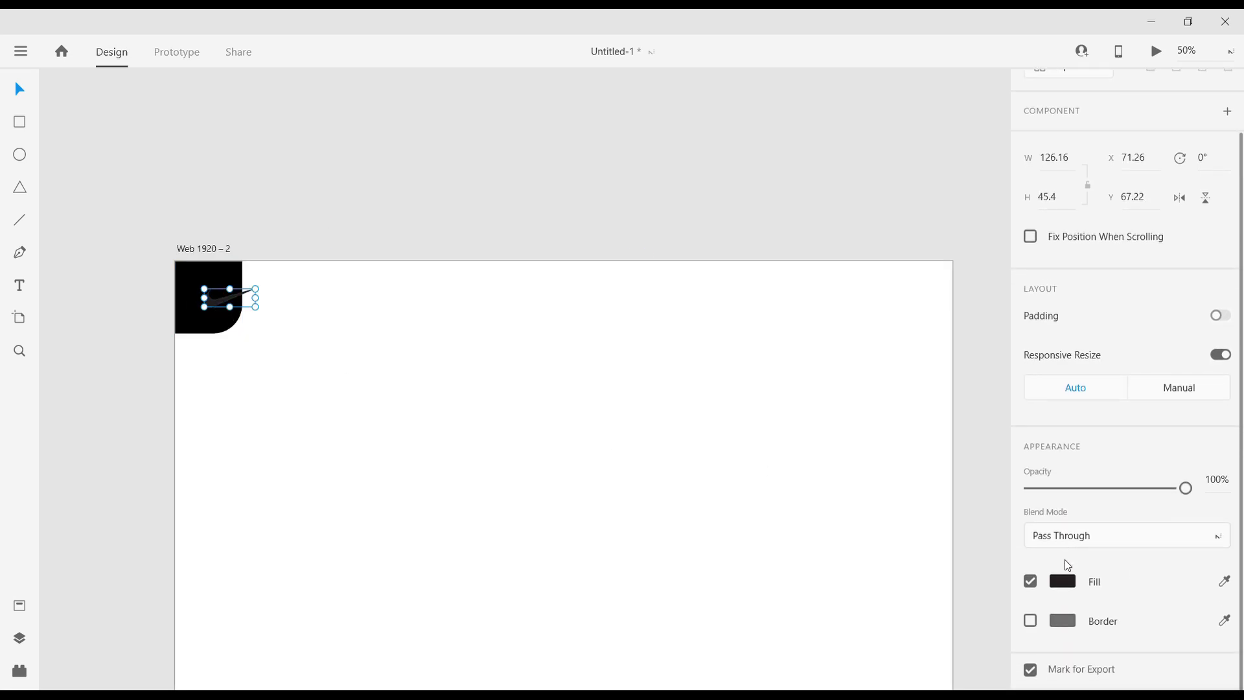
left_click(1063, 581)
left_click_drag(890, 491, 795, 444)
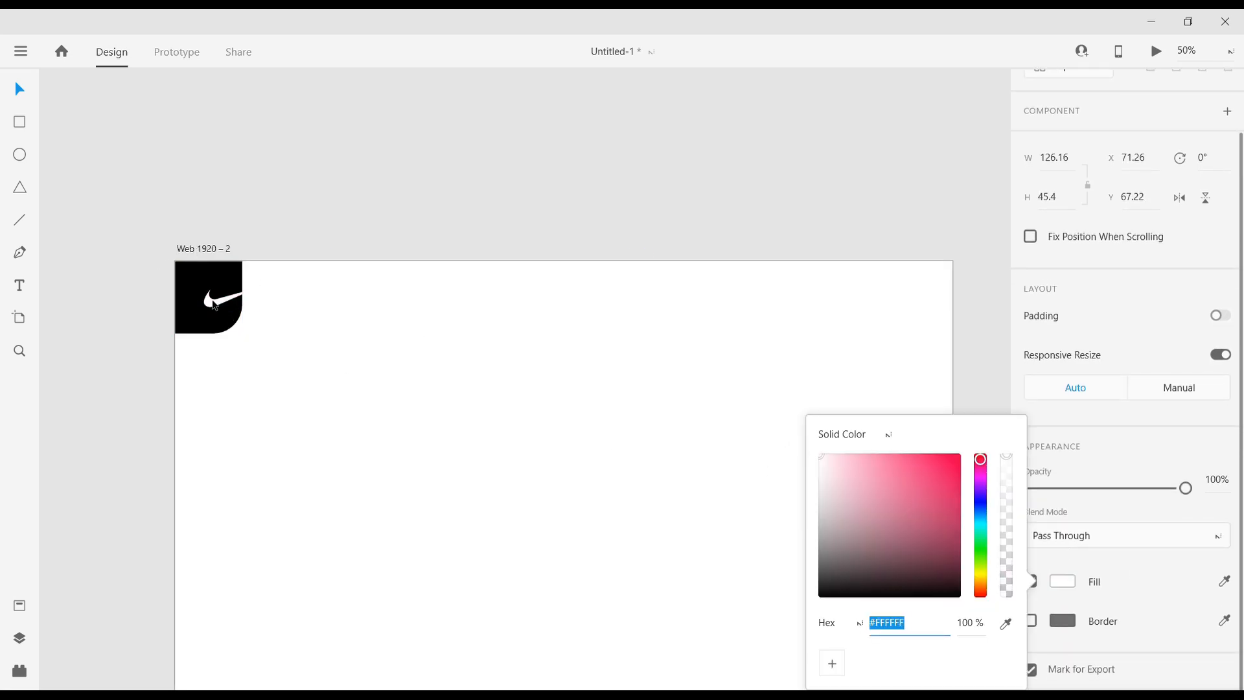
key("ctrl+z")
left_click_drag(220, 302, 319, 225)
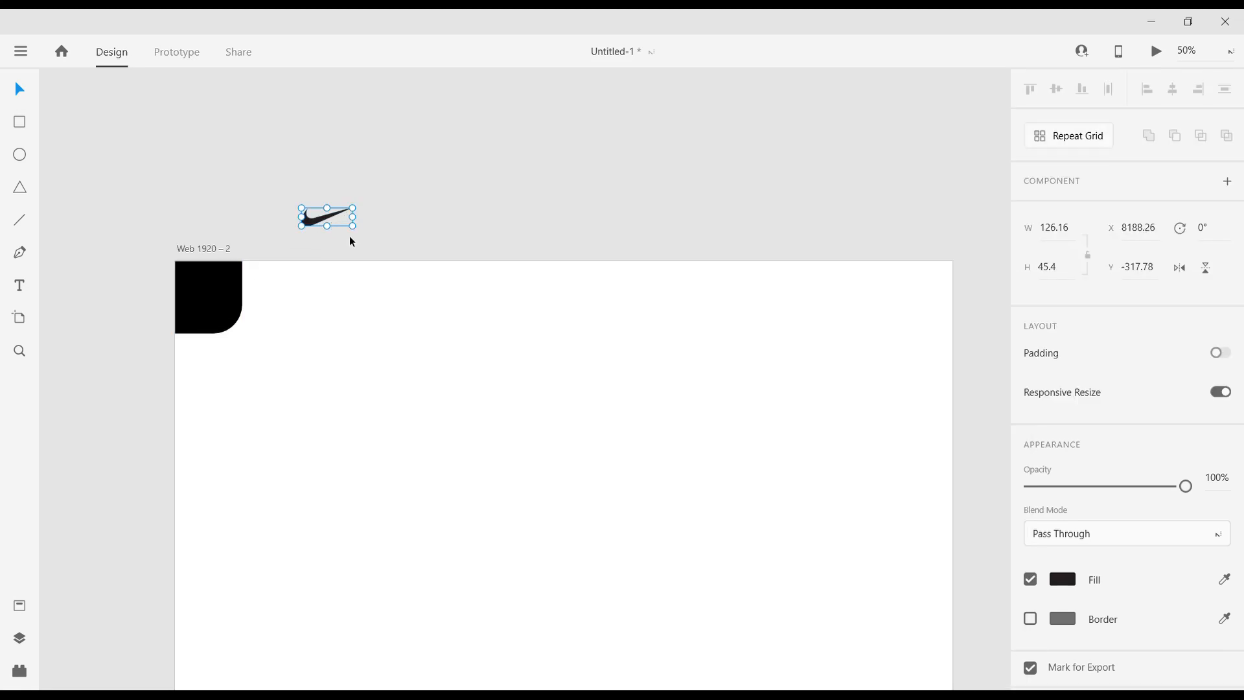
Save the logo's fill colour #231F20 as a swatch and apply it to the corner square.
left_click(1062, 579)
left_click(840, 659)
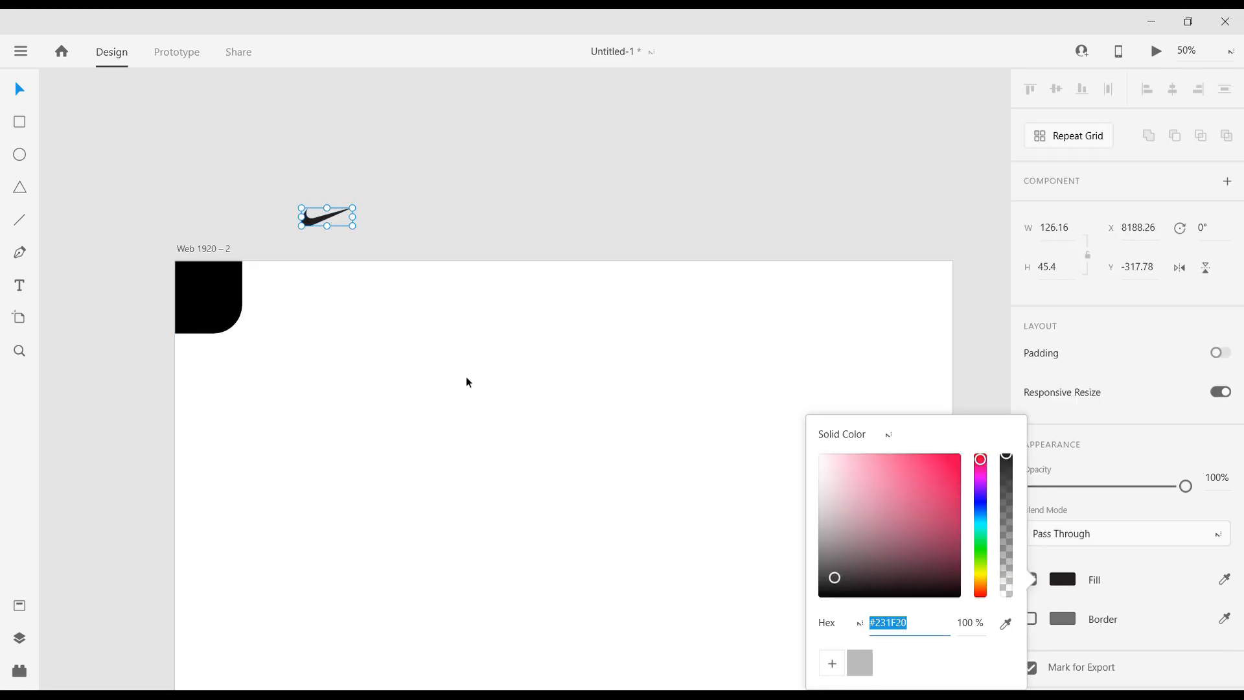
left_click(234, 295)
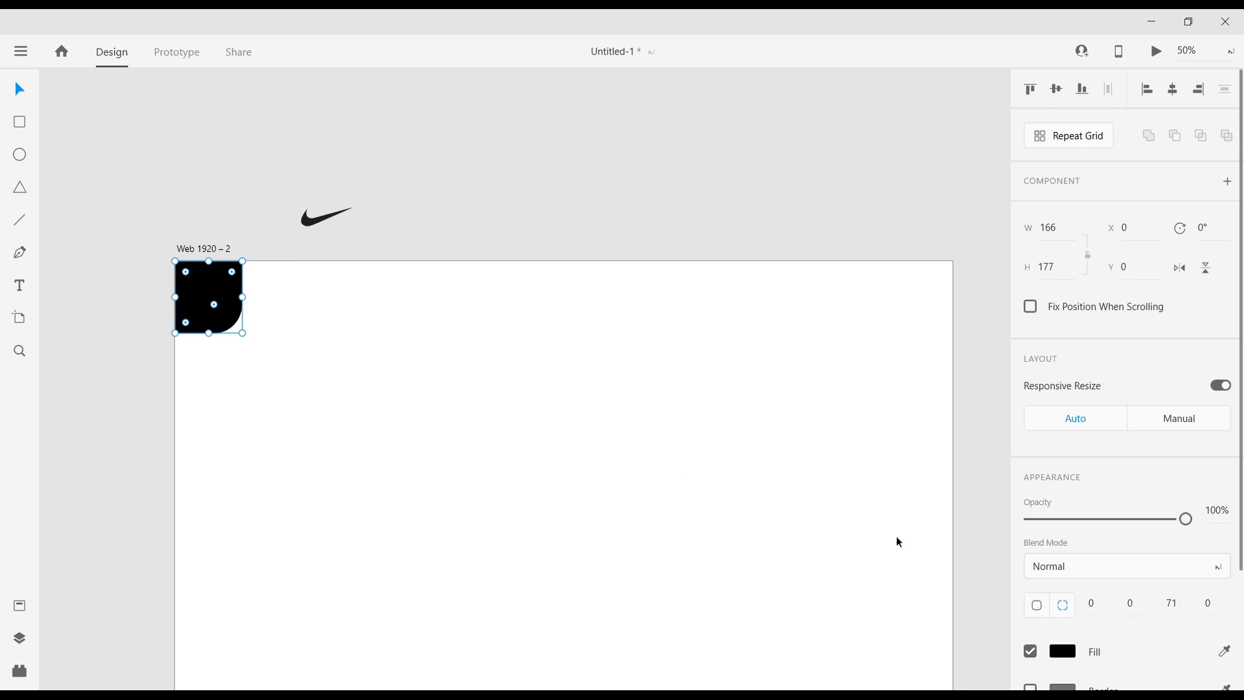
left_click(1063, 651)
left_click(861, 671)
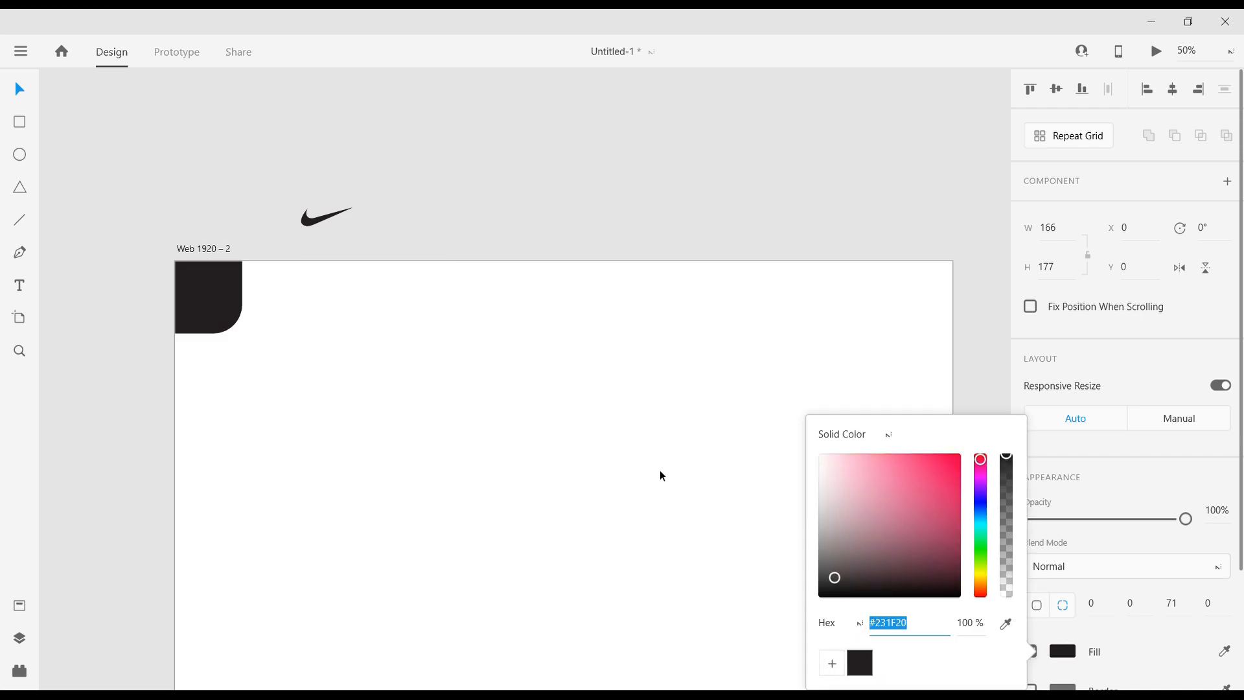
Move the logo onto the dark corner square, fill it with #FFFFFF and centre it in the square.
left_click_drag(319, 213, 224, 304)
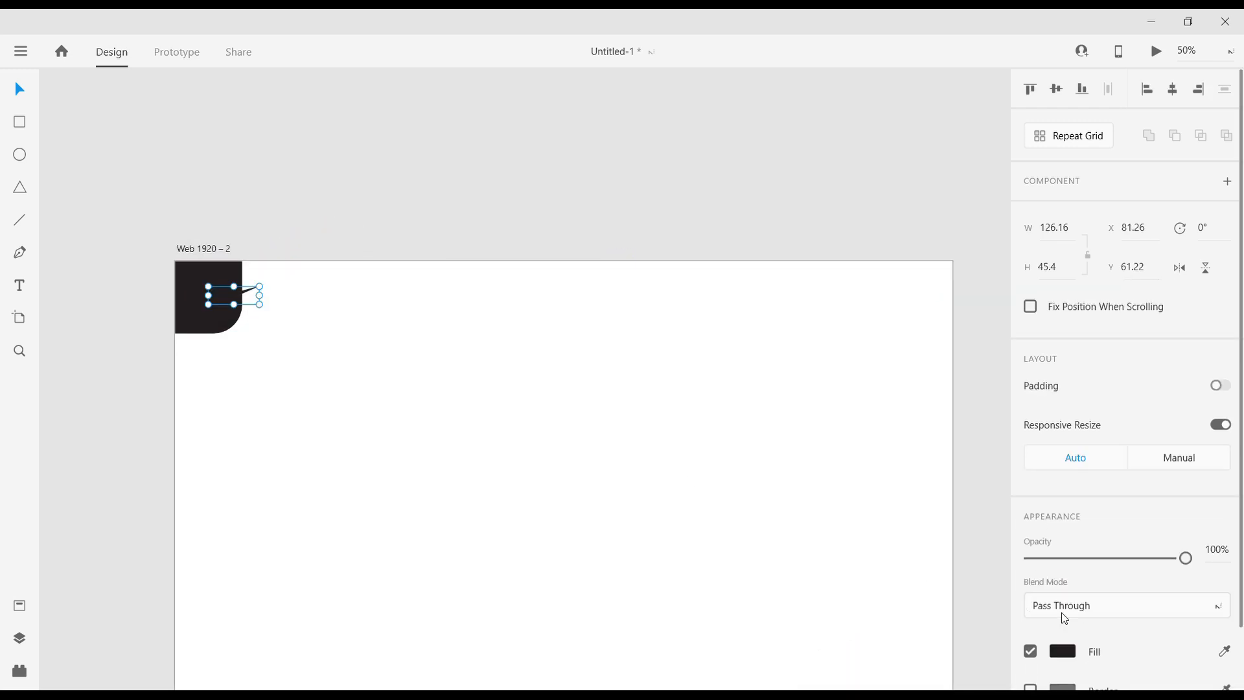
scroll(1061, 616, "down", 2)
left_click(1063, 580)
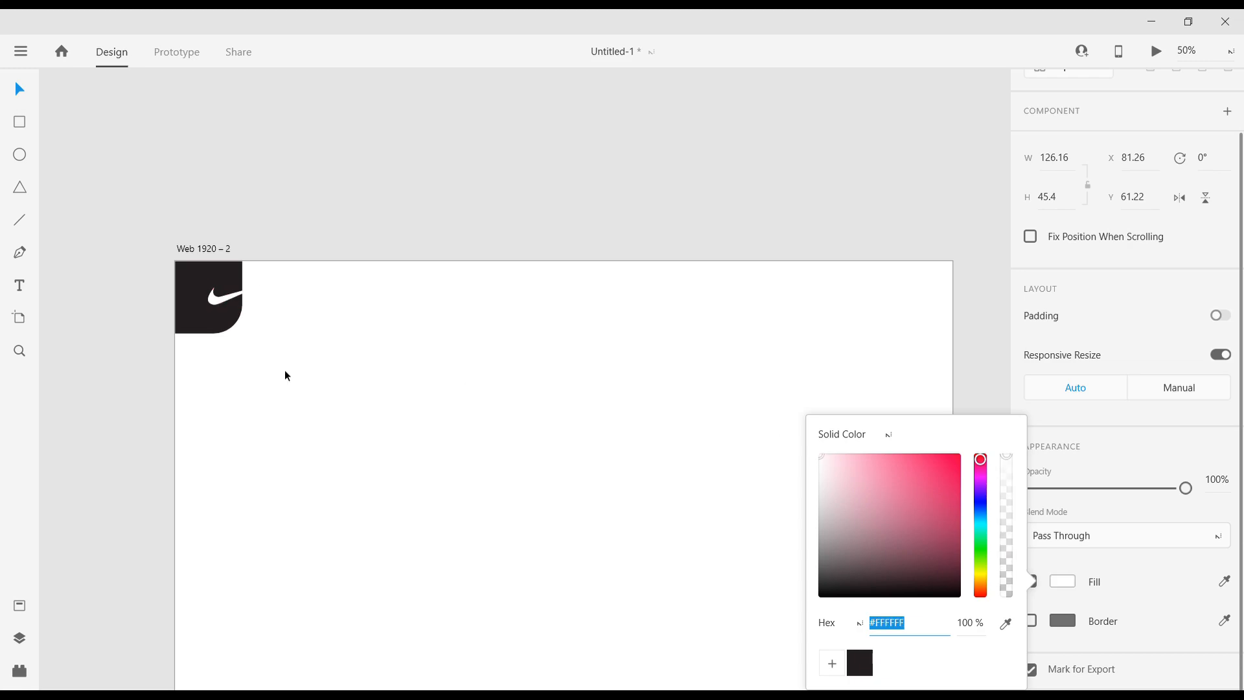
left_click_drag(219, 298, 200, 306)
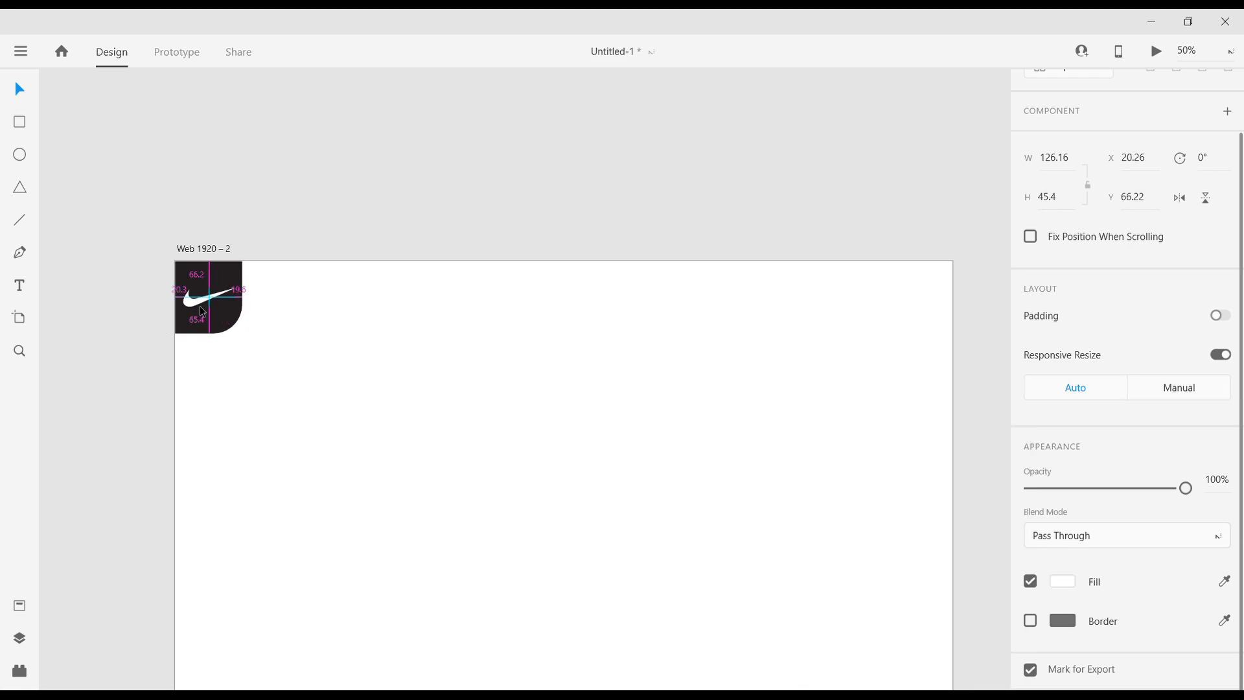
left_click(319, 213)
Paste the basketball player photo, enlarge it to about 1898 × 1067 and shift it so the player covers the artboard's left half.
key("ctrl+minus")
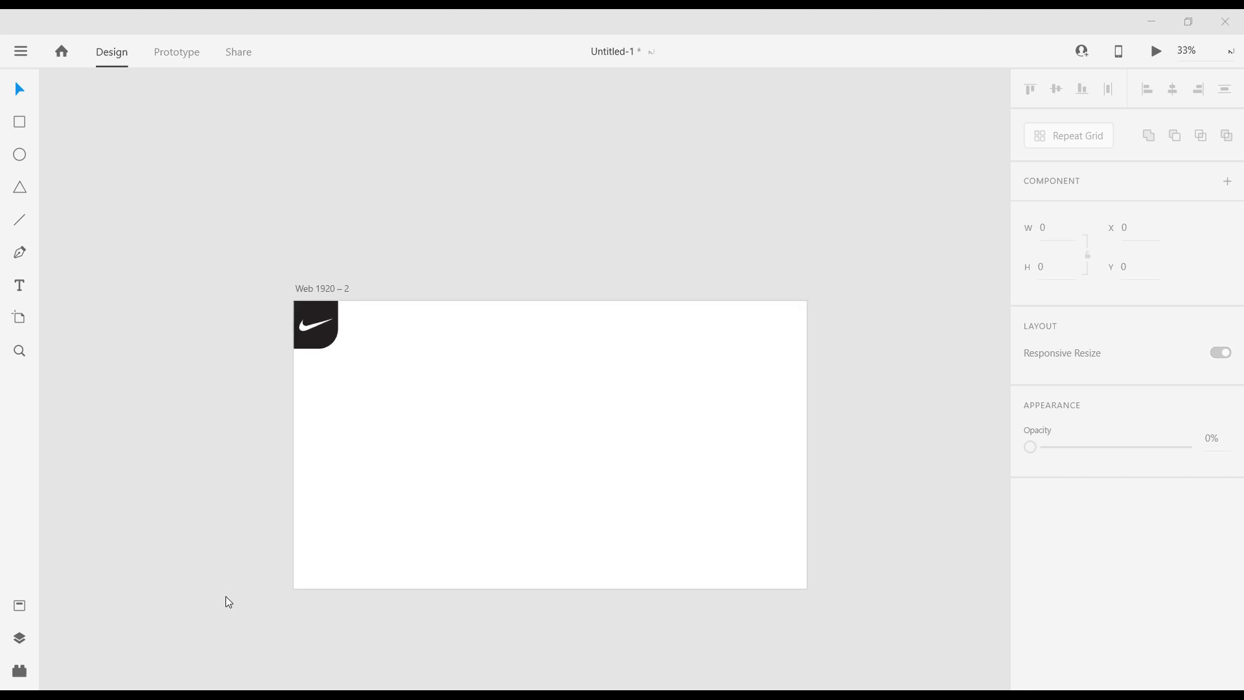
key("ctrl+v")
left_click_drag(607, 547, 269, 358)
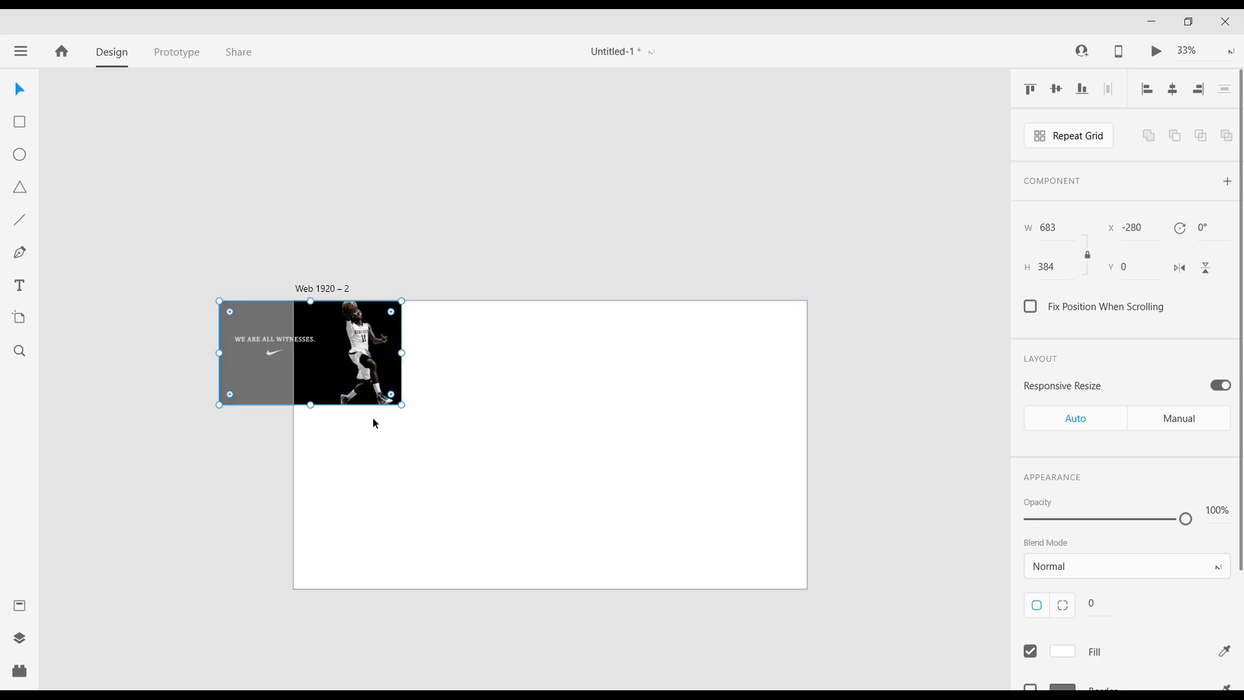
left_click_drag(413, 414, 733, 675)
left_click_drag(673, 463, 482, 467)
left_click(539, 251)
Send the basketball photo behind the corner square and its logo.
left_click(355, 380)
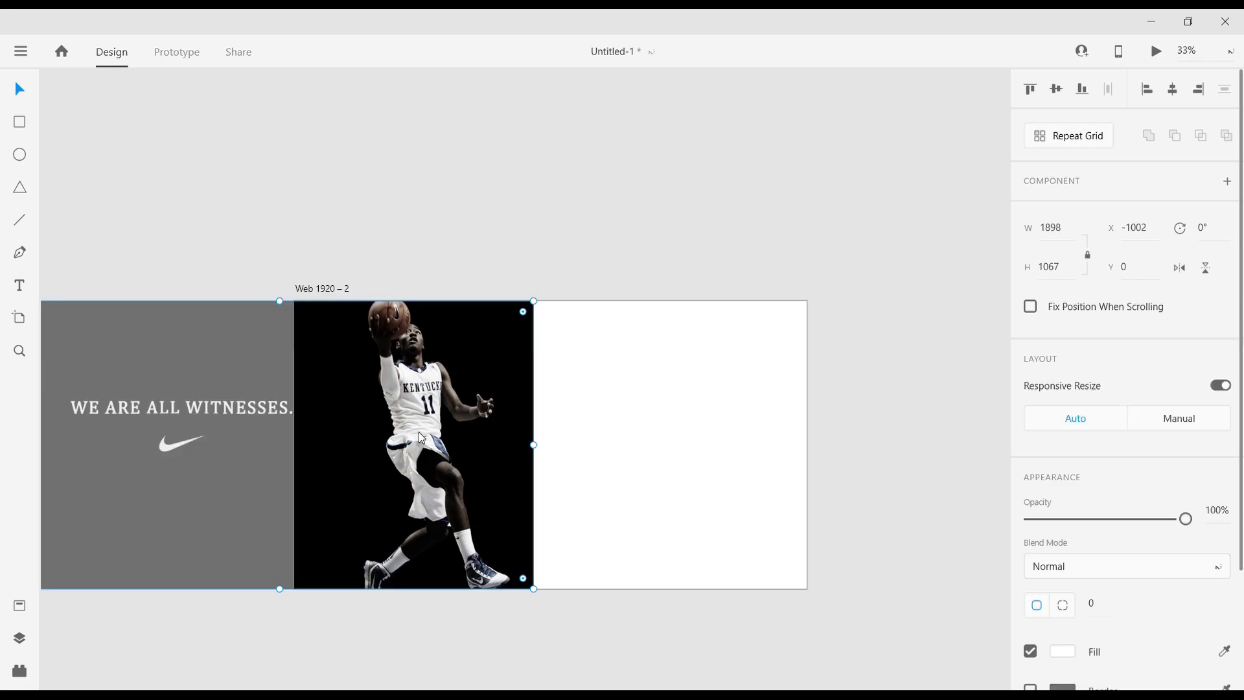
key("ctrl+[")
left_click(594, 267)
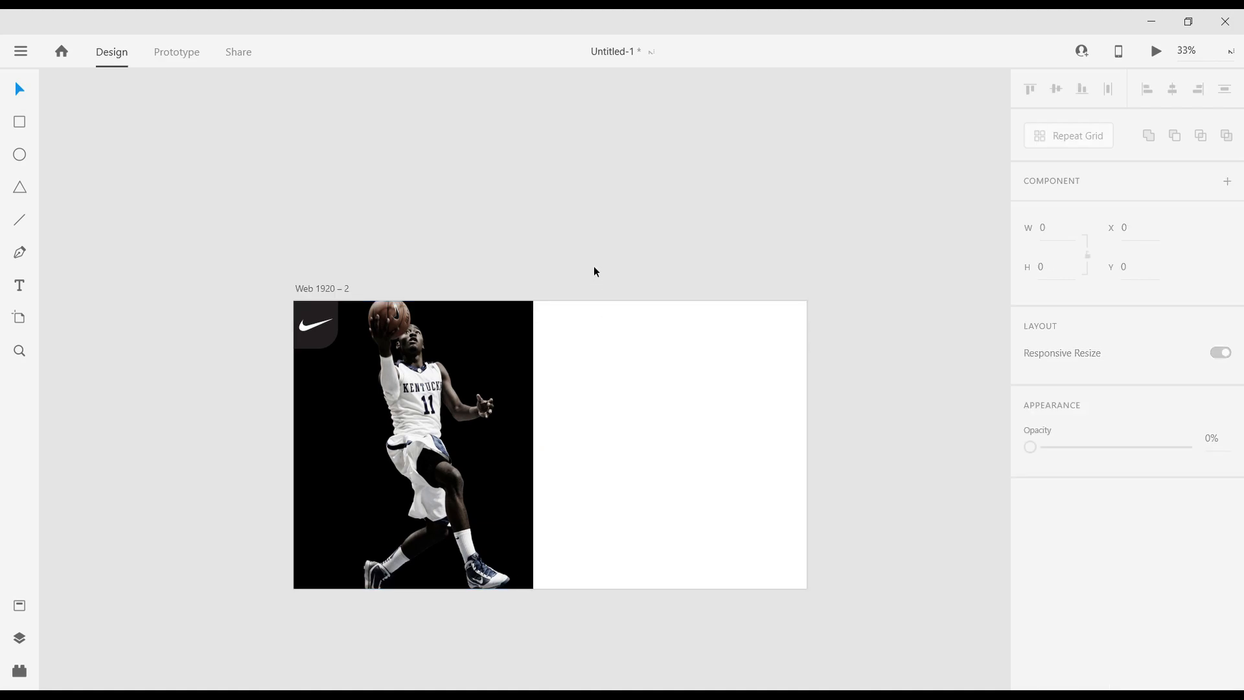
Change the rounded corner square's fill to #FFFFFF.
left_click(316, 324)
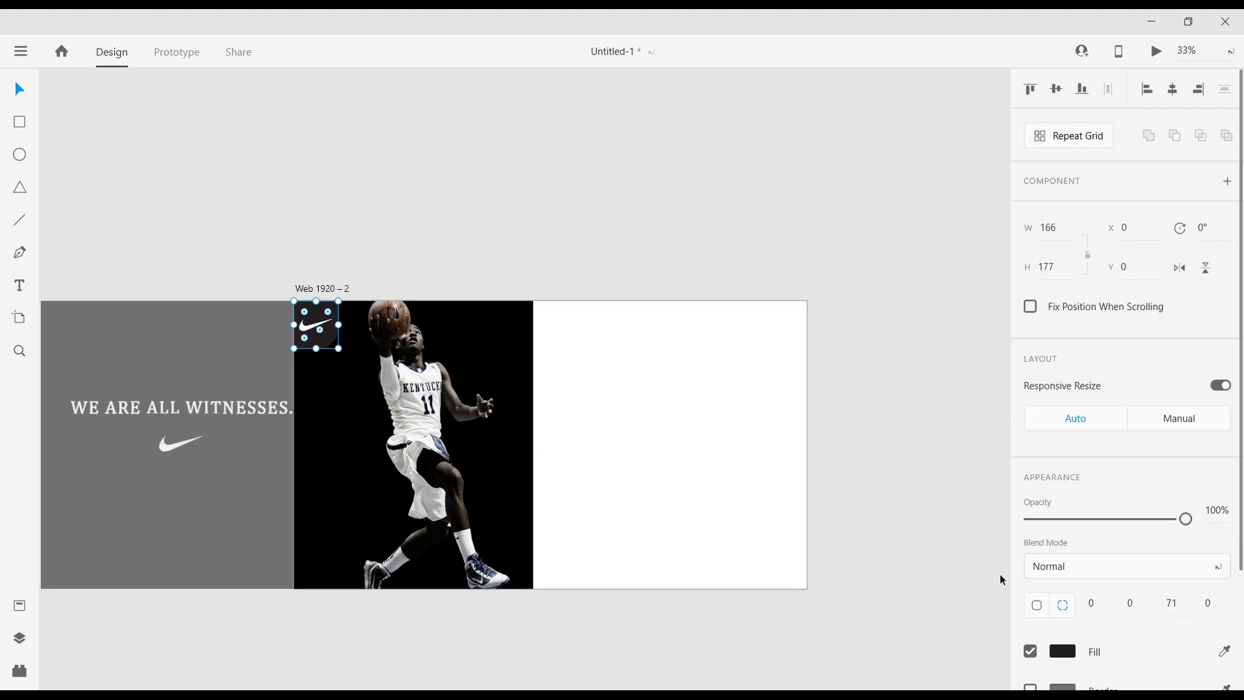
left_click(1062, 650)
left_click_drag(872, 533, 777, 423)
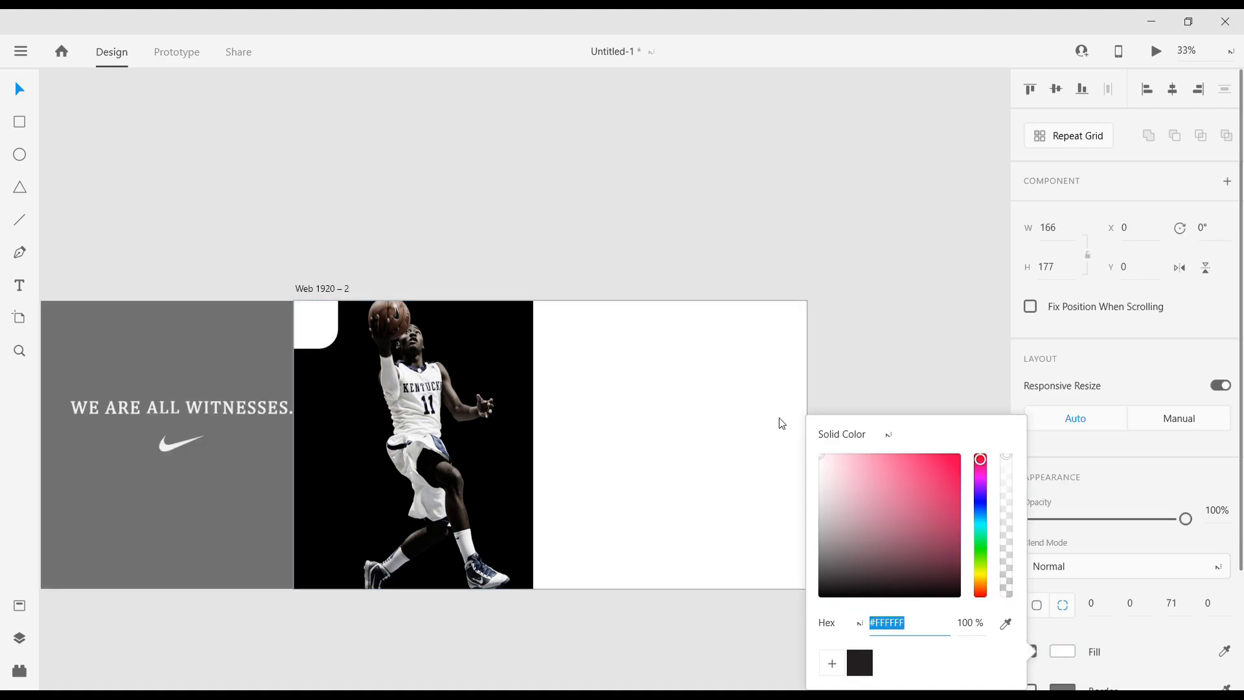
Fill the logo on the white corner square with the saved #231F20 swatch.
left_click(313, 324)
double_click(313, 324)
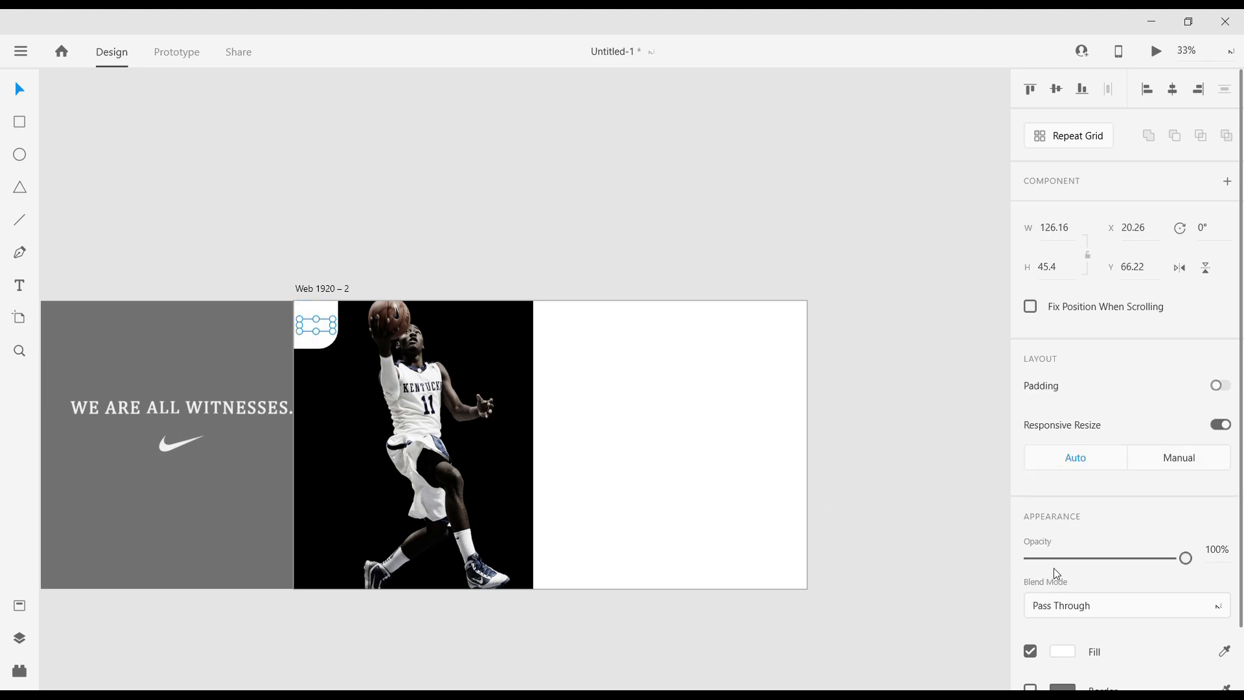
scroll(1057, 573, "down", 2)
left_click(1063, 581)
left_click(860, 667)
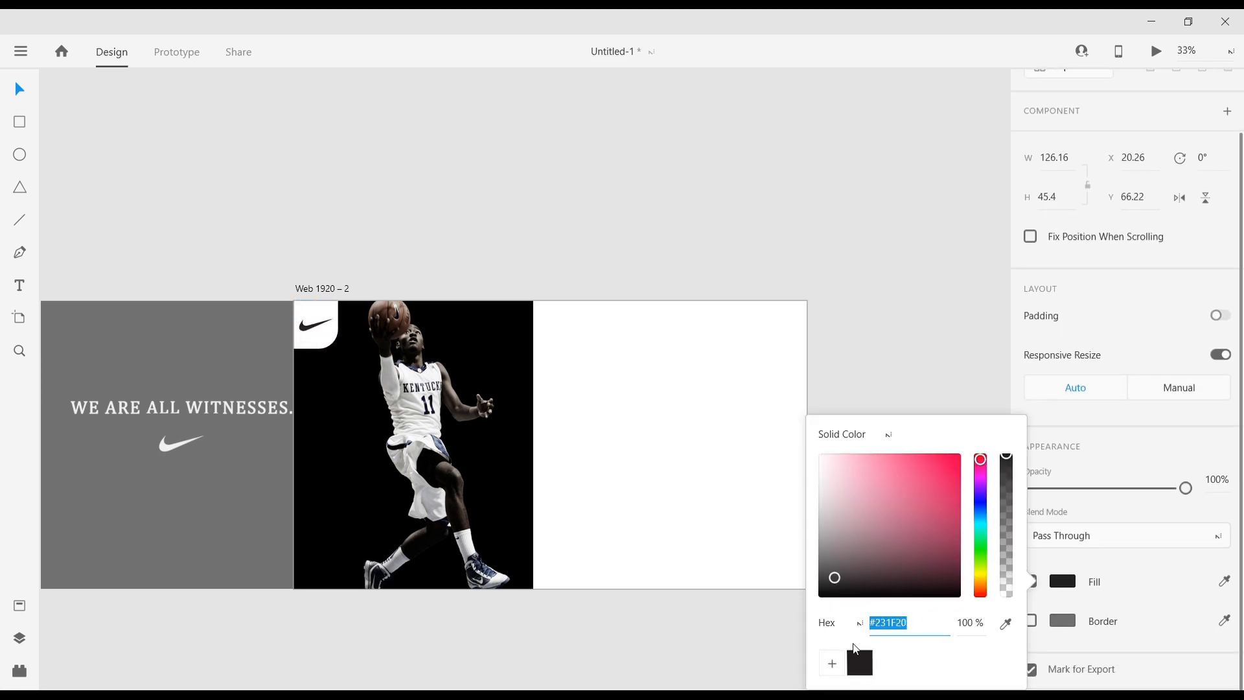
Shrink the dark logo to about 106 × 38 and centre it in the white corner square.
left_click(315, 340)
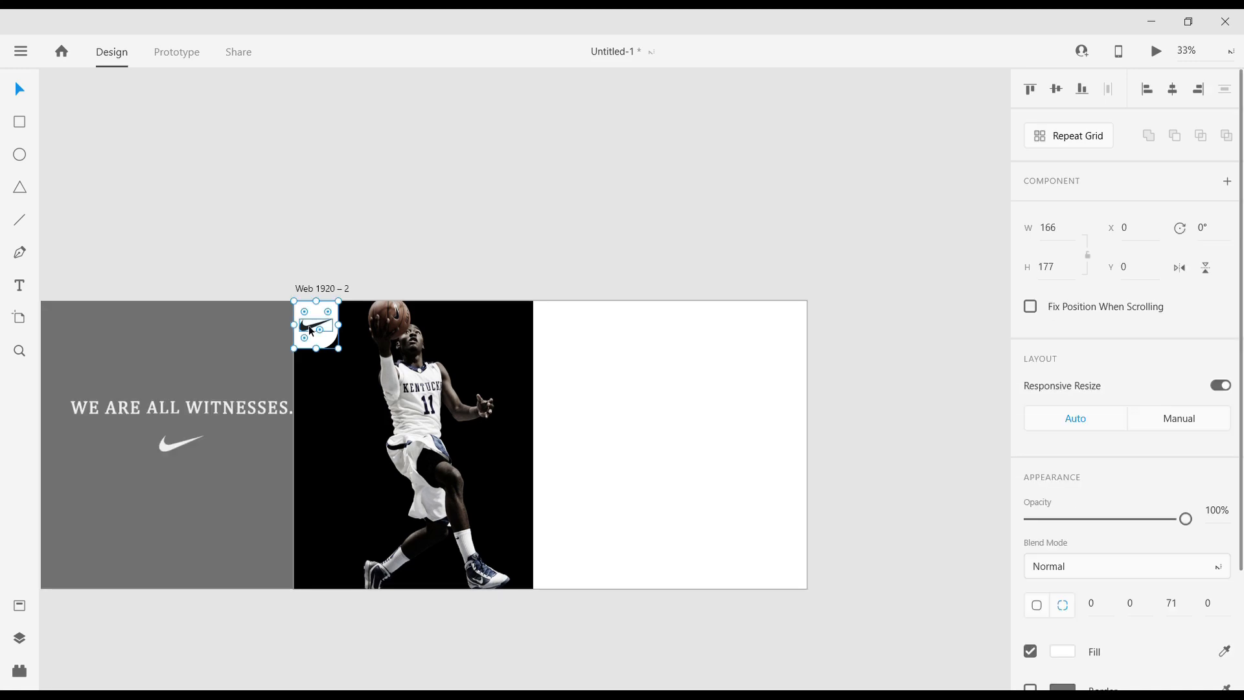
left_click(308, 329)
left_click_drag(299, 330, 304, 328)
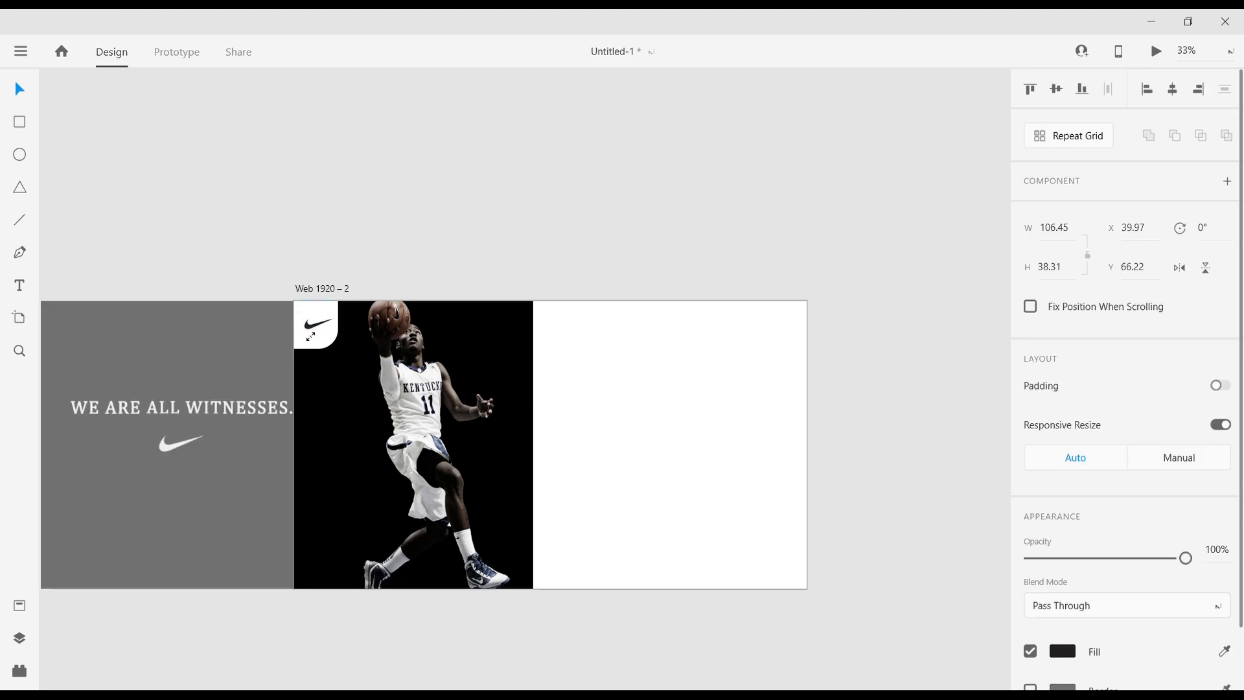
left_click(364, 291)
left_click(311, 326)
left_click(435, 193)
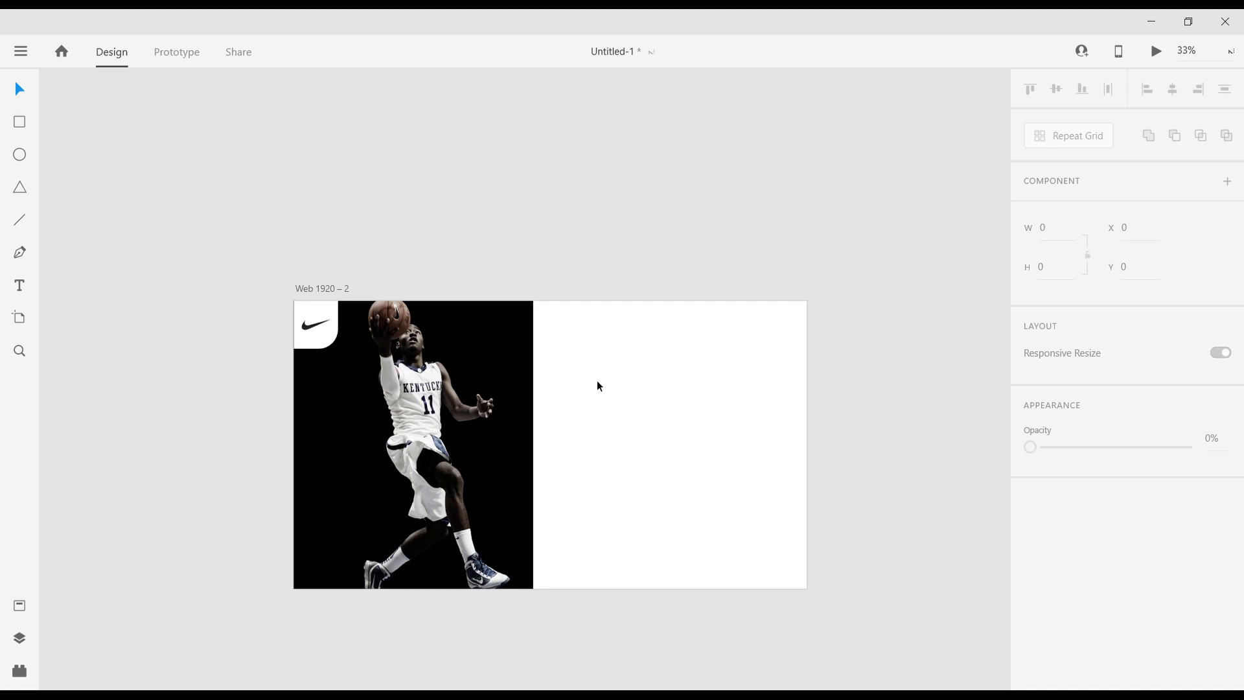
Add the text "Men" near the top of the artboard's white area, just beside the photo.
left_click(20, 287)
left_click(551, 333)
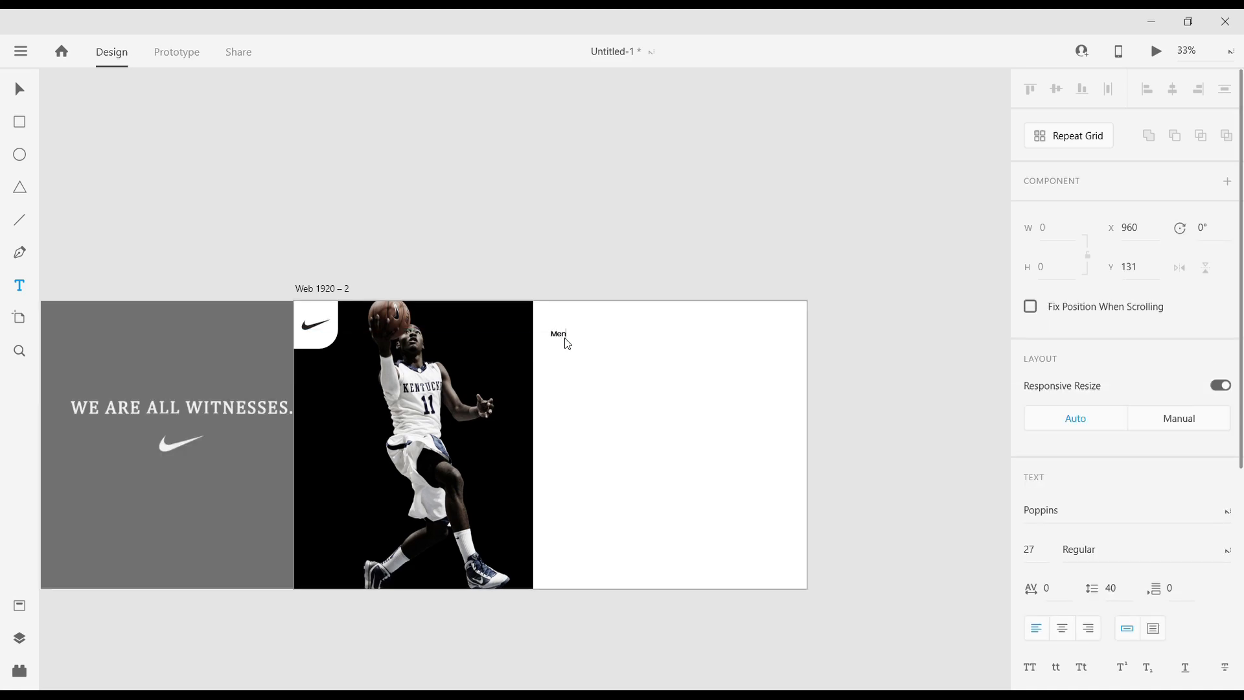
left_click(20, 89)
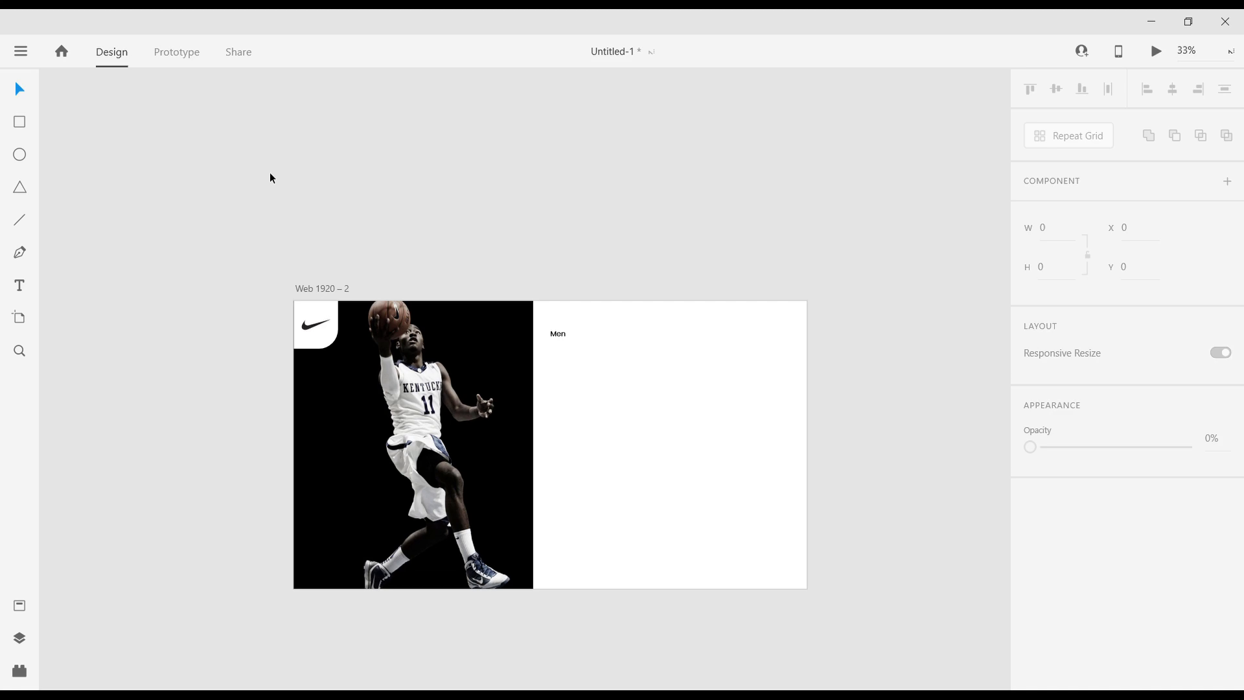
Duplicate the "Men" label beside it with a gap of 40 and change the copy's text to "Women".
scroll(591, 375, "up", 1)
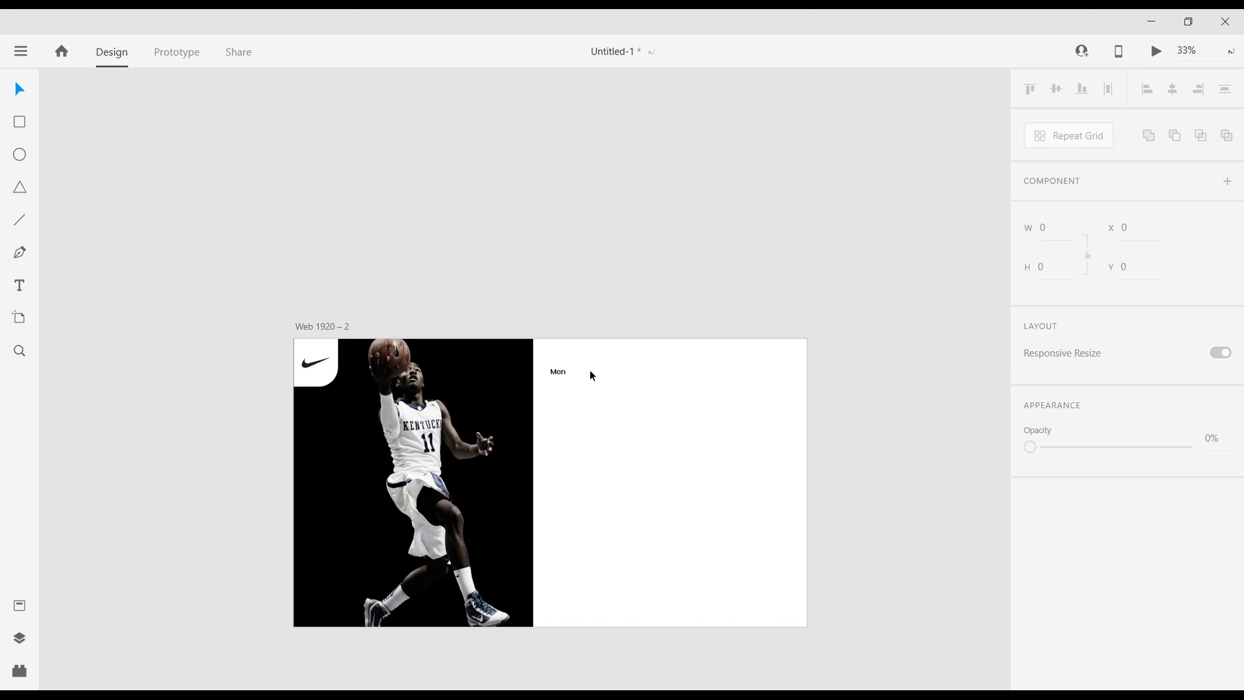
key("ctrl+plus")
key("ctrl+plus")
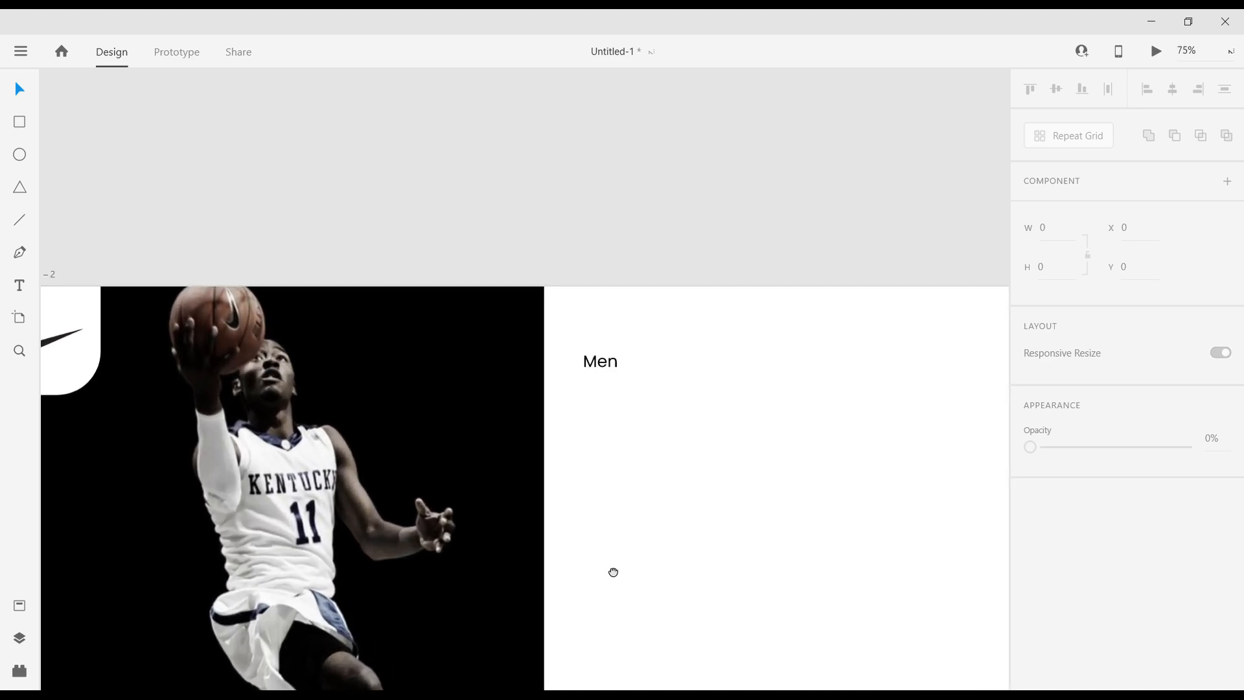
left_click_drag(613, 572, 538, 381)
left_click_drag(526, 173, 585, 175)
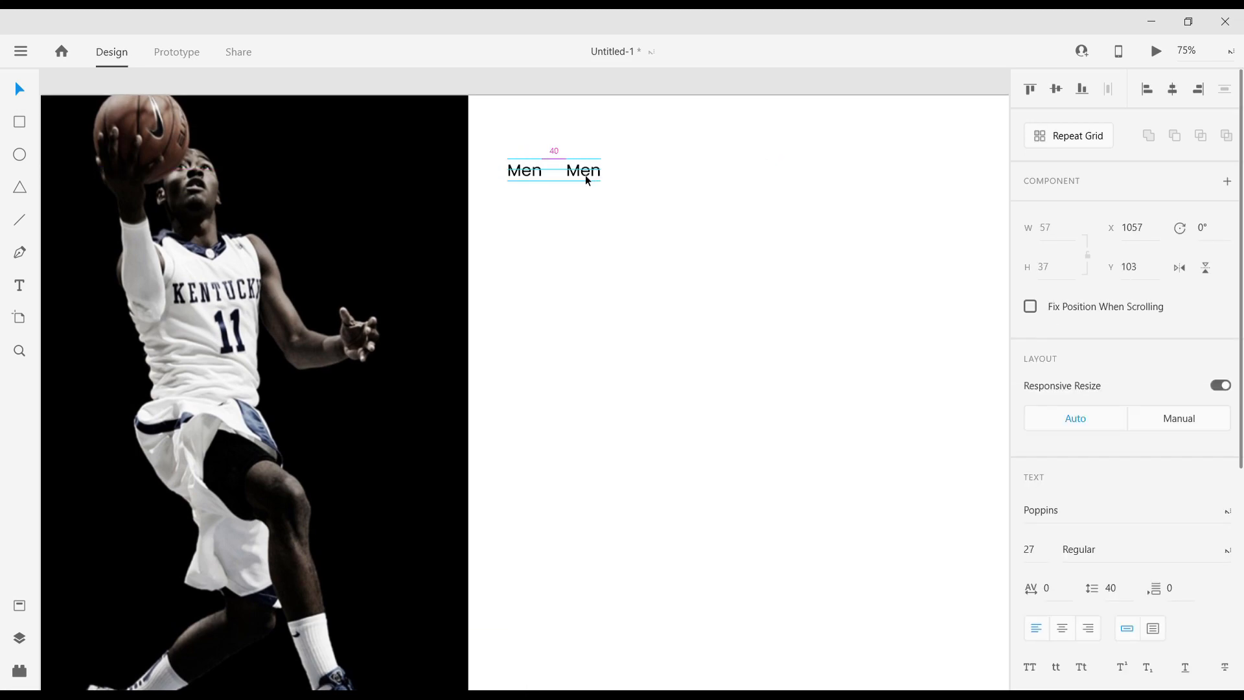
double_click(585, 174)
type("Women")
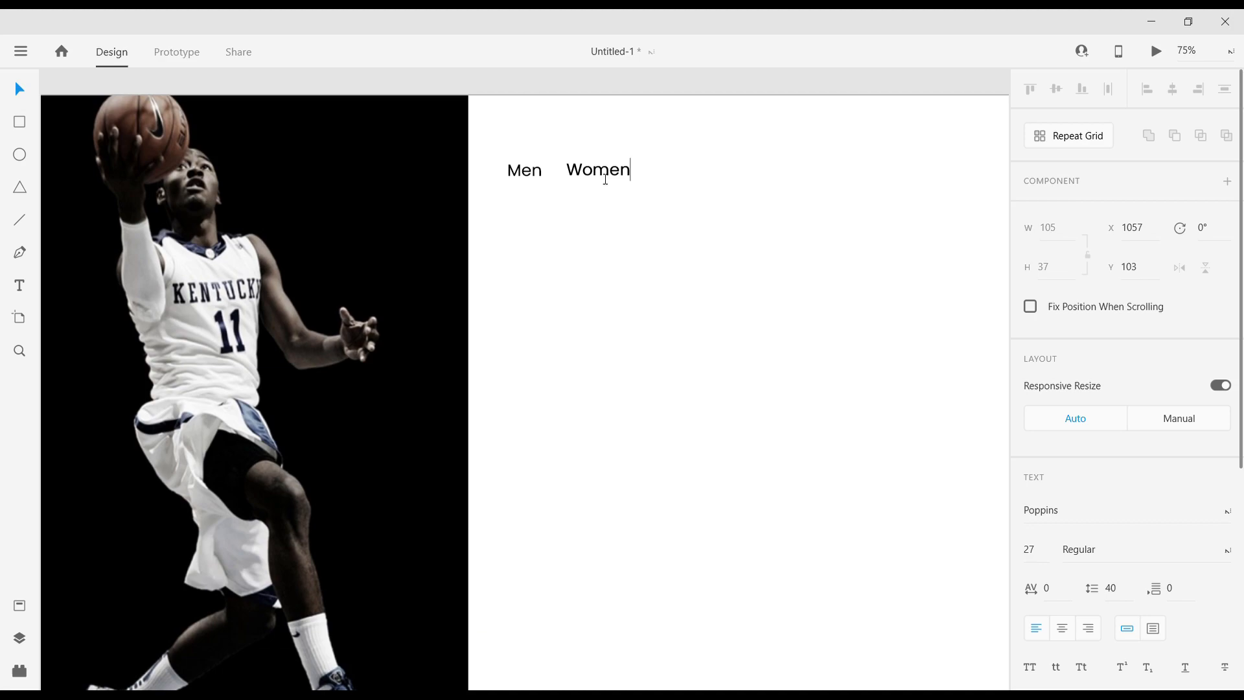
Duplicate the "Women" label further along the same row and change the copy's text to "Kids".
left_click_drag(597, 170, 693, 172)
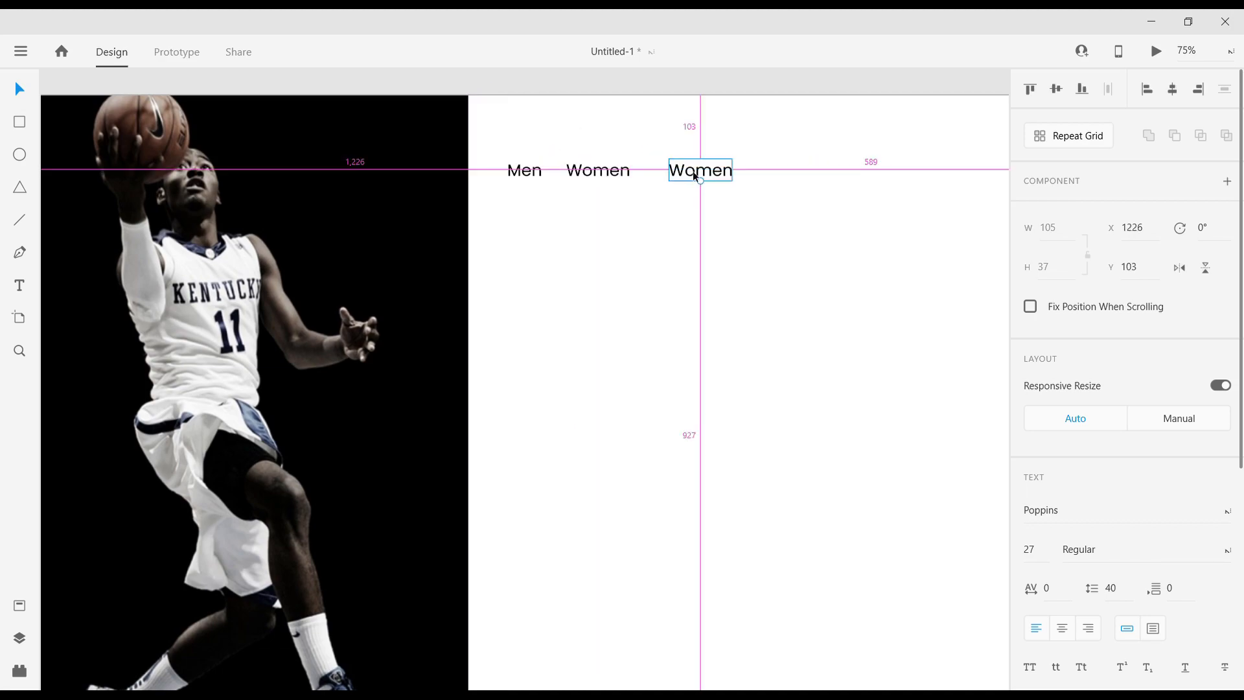
double_click(692, 173)
double_click(699, 171)
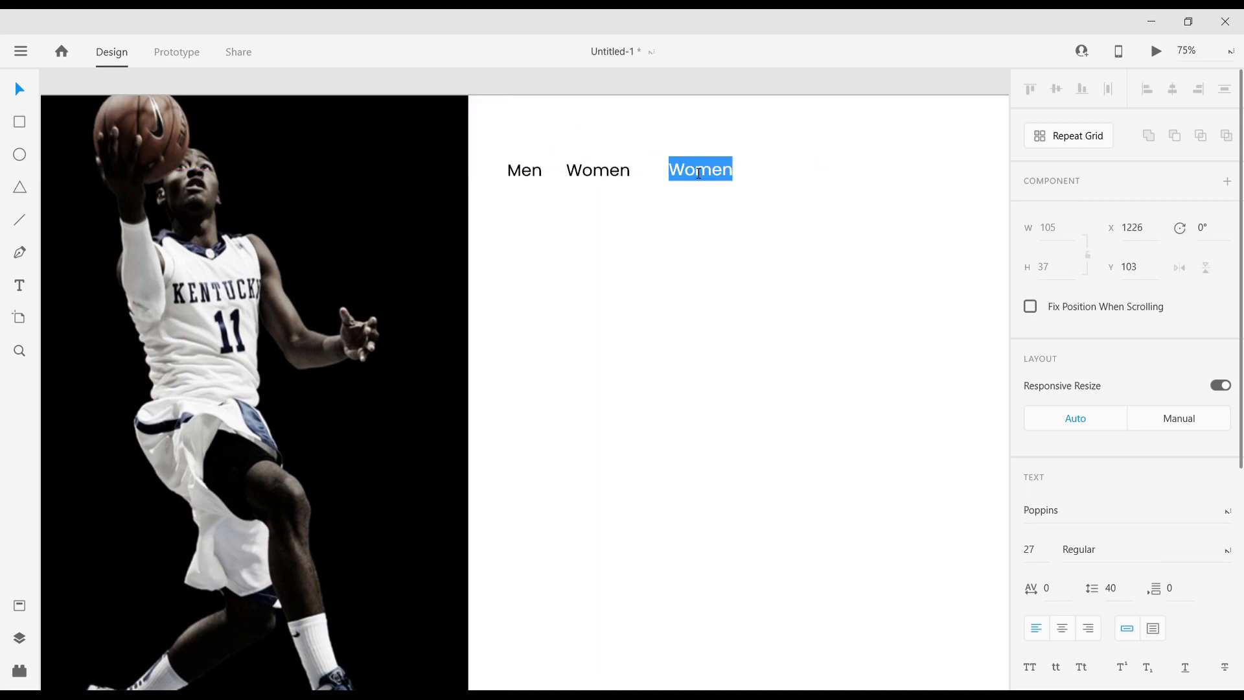
type("Kids")
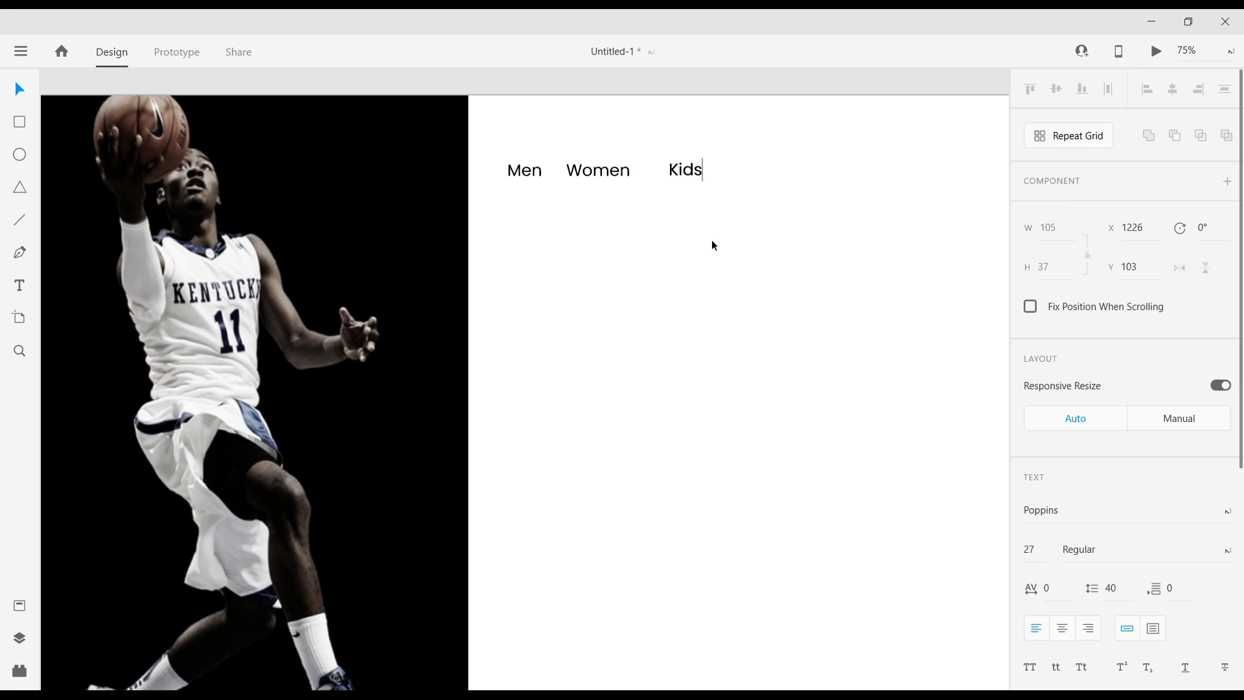
key("Escape")
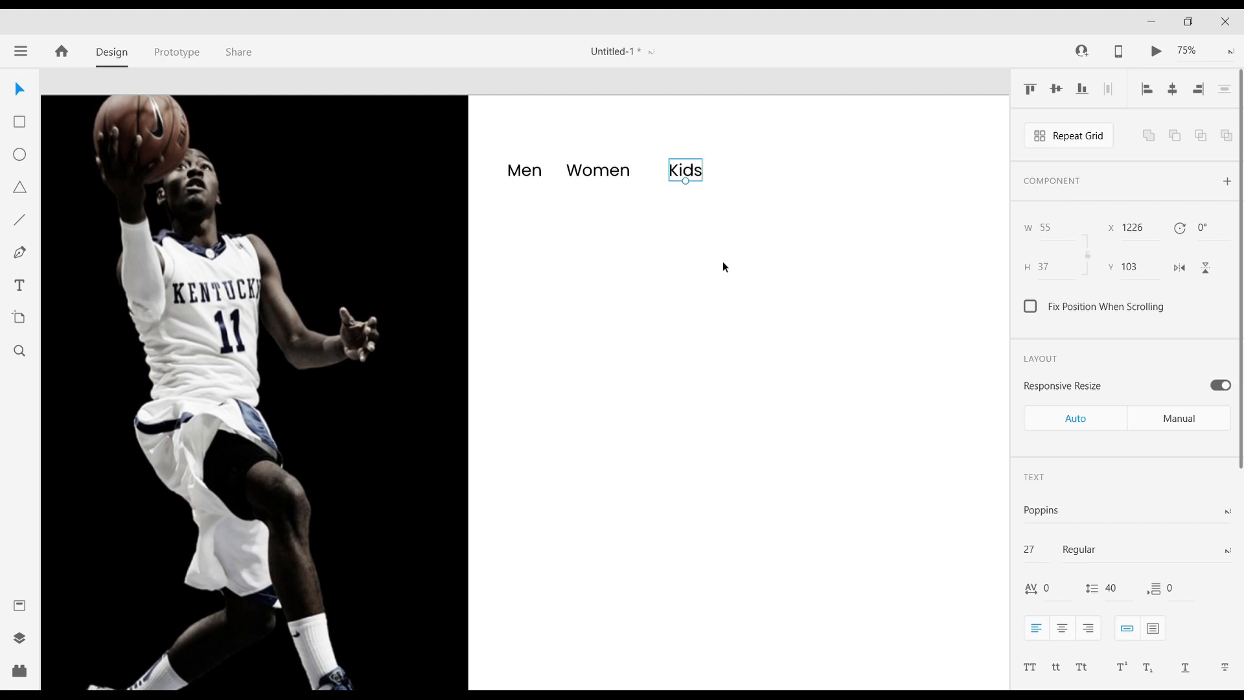
left_click(678, 203)
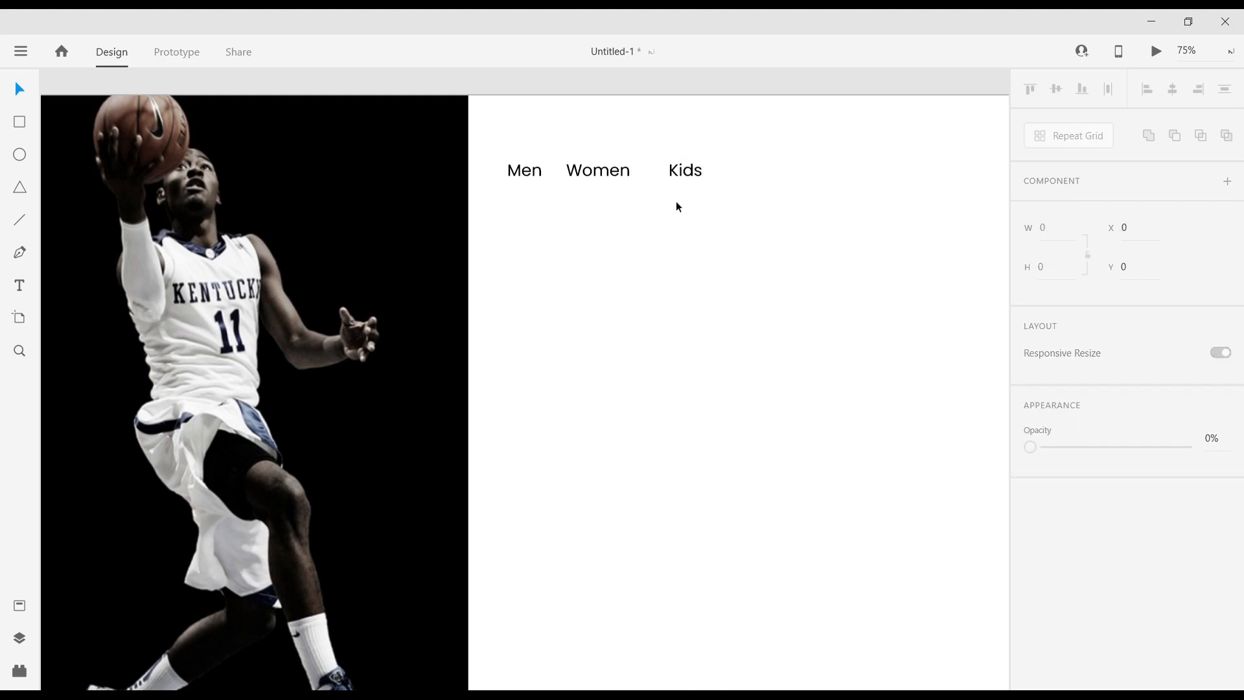
Duplicate the "Kids" label further along the row and change the copy's text to "New Arrivals".
left_click_drag(684, 170, 749, 172)
double_click(749, 172)
type("New Arrivals")
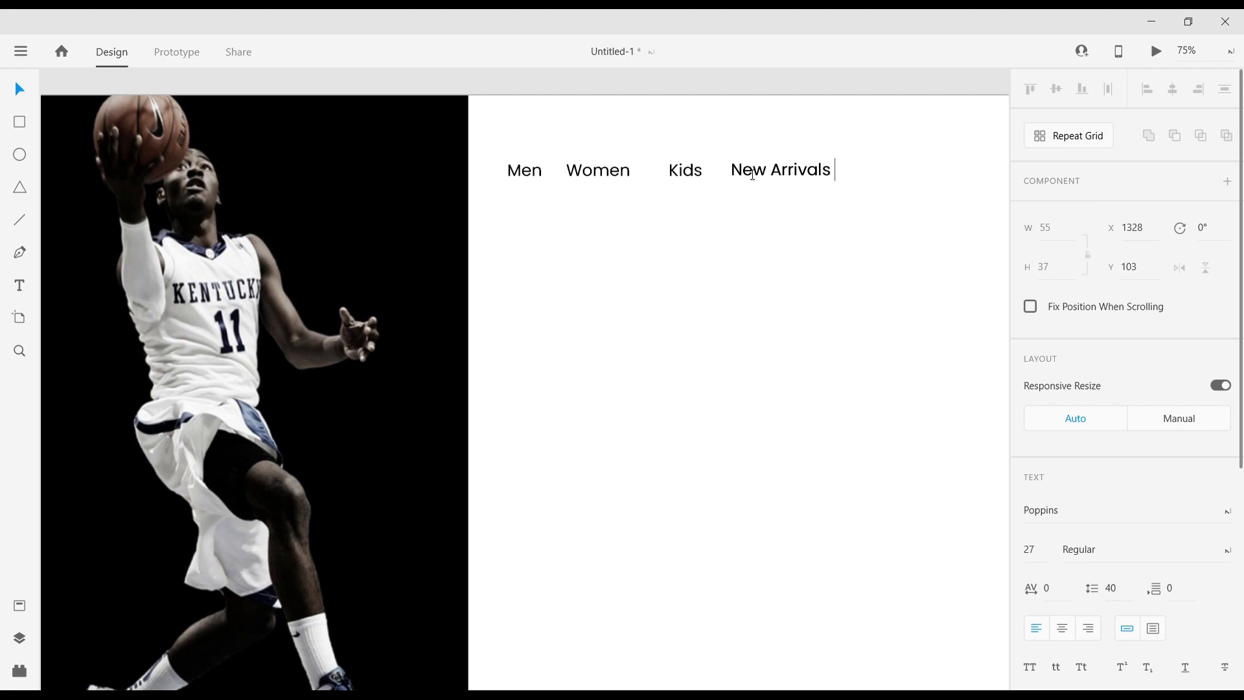
Duplicate the "New Arrivals" label further along the row and change the copy's text to "Collections".
key("Escape")
left_click_drag(797, 317, 634, 330)
left_click_drag(644, 189, 759, 186, "alt")
double_click(741, 183)
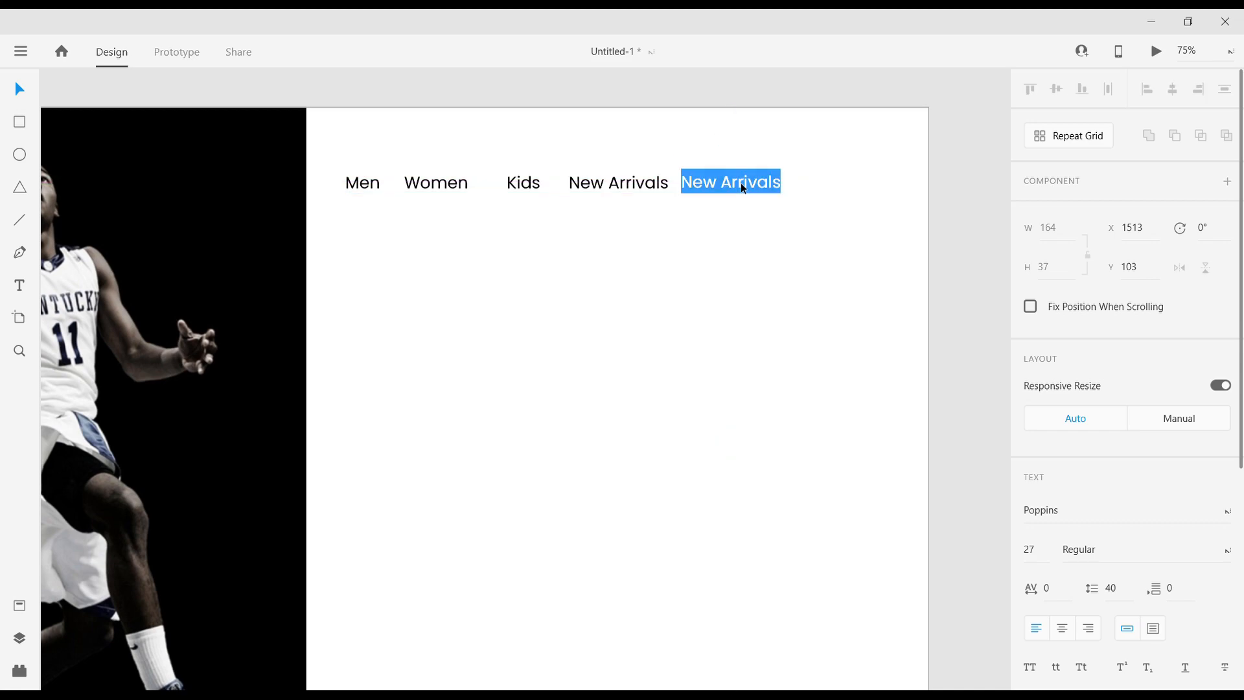
type("Collections")
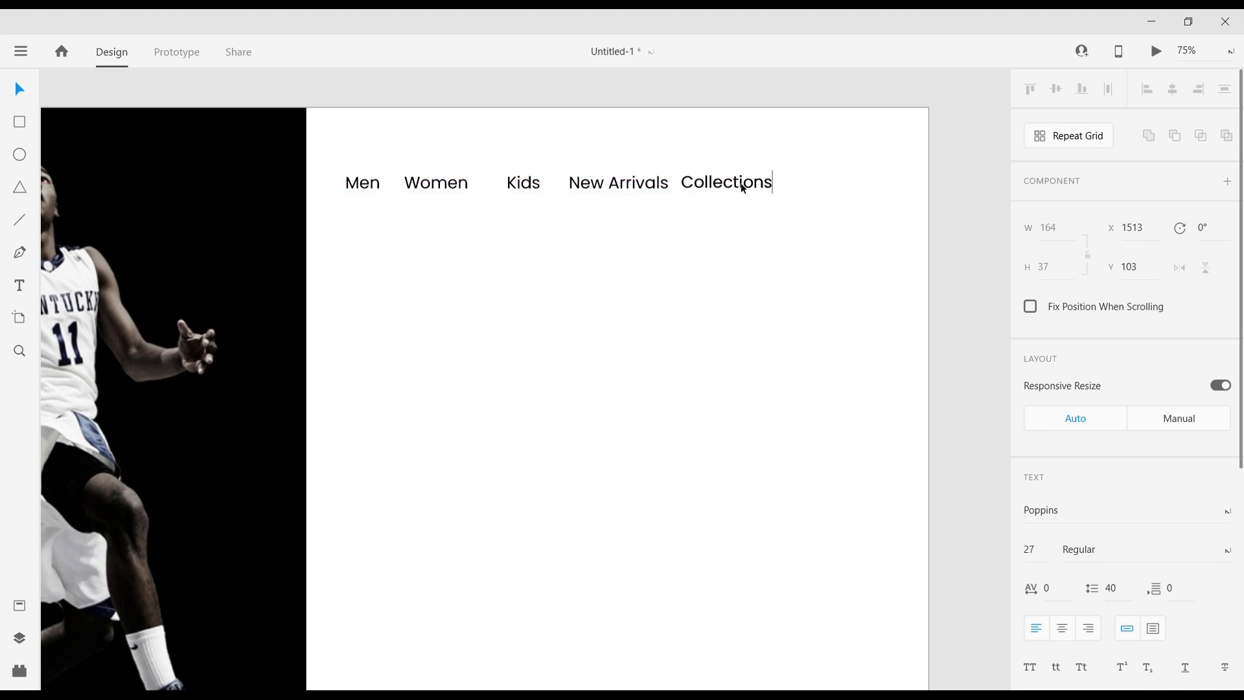
double_click(741, 183)
left_click(21, 89)
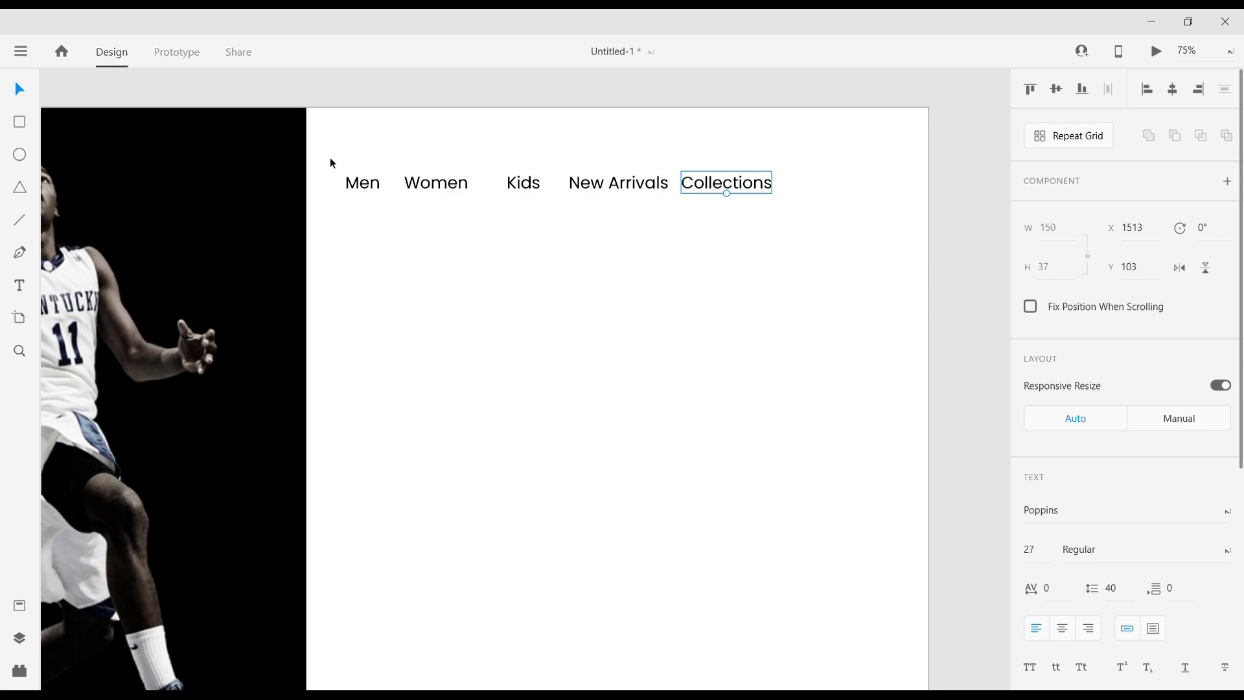
Convert all five menu labels to uppercase and move the COLLECTIONS label clear of NEW ARRIVALS.
left_click_drag(331, 162, 920, 263)
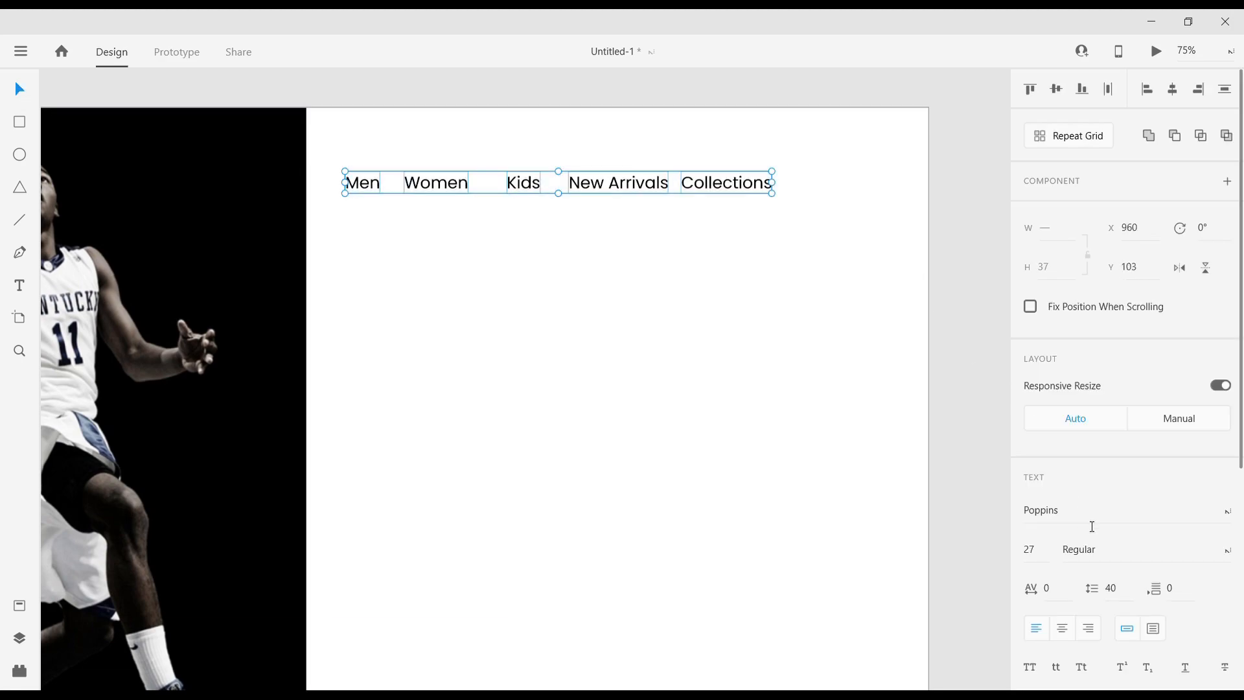
scroll(1101, 529, "down", 3)
left_click(1030, 481)
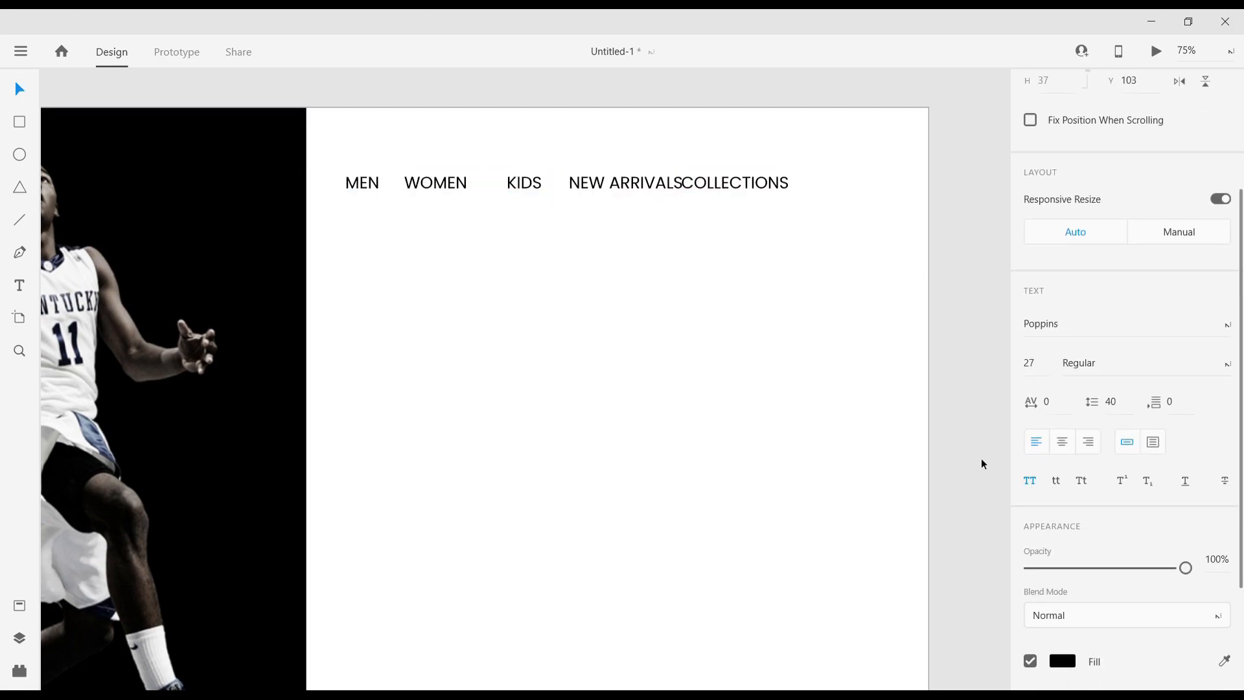
left_click(679, 267)
left_click(764, 186)
left_click_drag(764, 186, 780, 192)
Set the font size of all five menu labels to 25.
left_click_drag(308, 164, 895, 283)
double_click(1030, 550)
type("25")
key("Return")
left_click(566, 417)
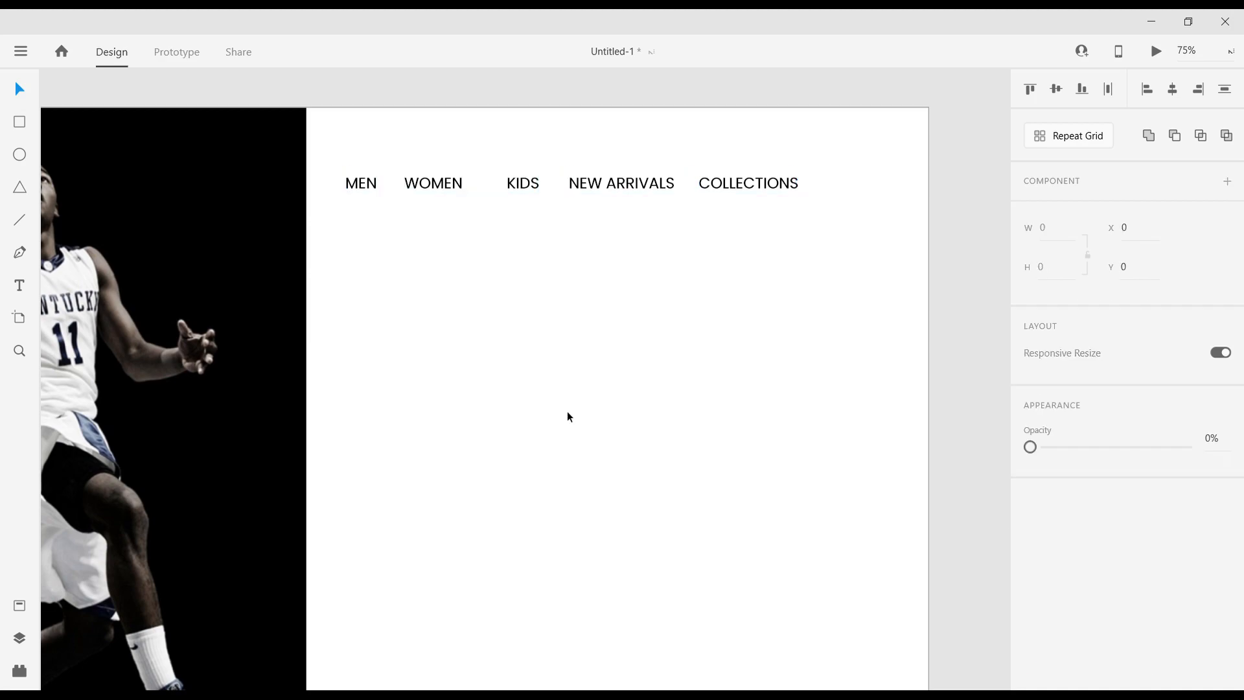
Distribute the five menu labels evenly along the row and group them.
left_click(356, 188)
left_click(425, 188, "shift")
left_click(533, 178, "shift")
left_click(622, 184, "shift")
left_click(745, 184, "shift")
scroll(1101, 493, "down", 3)
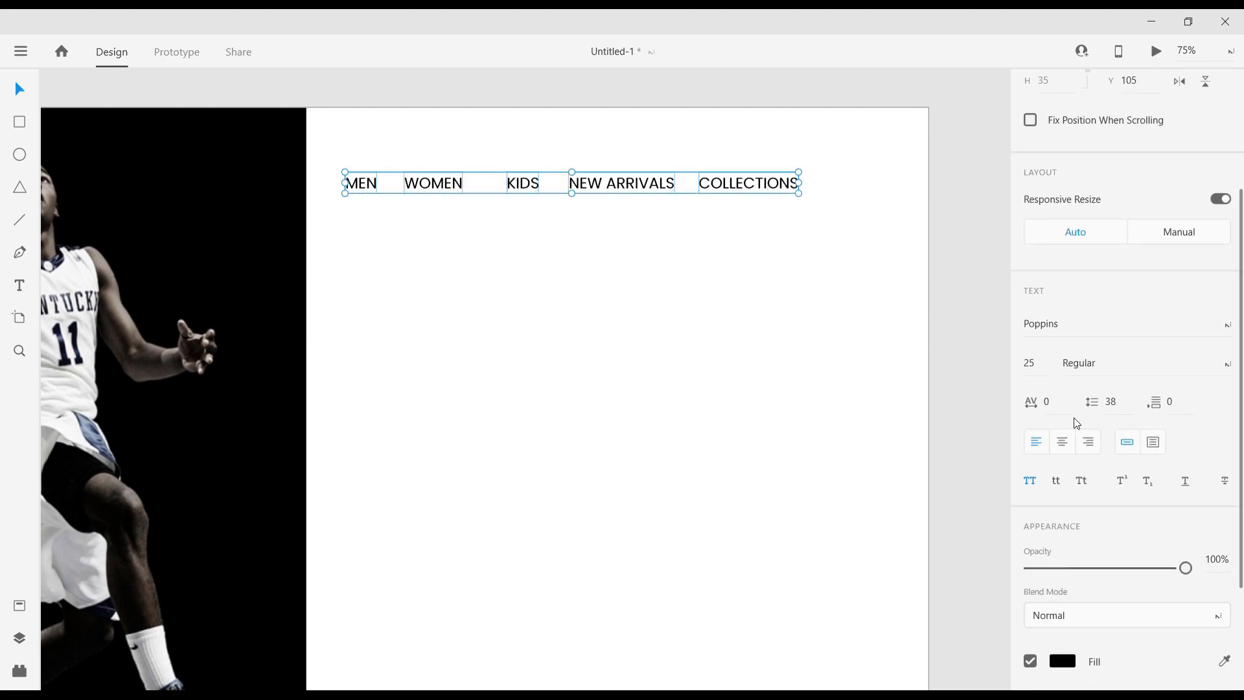
scroll(1122, 480, "up", 3)
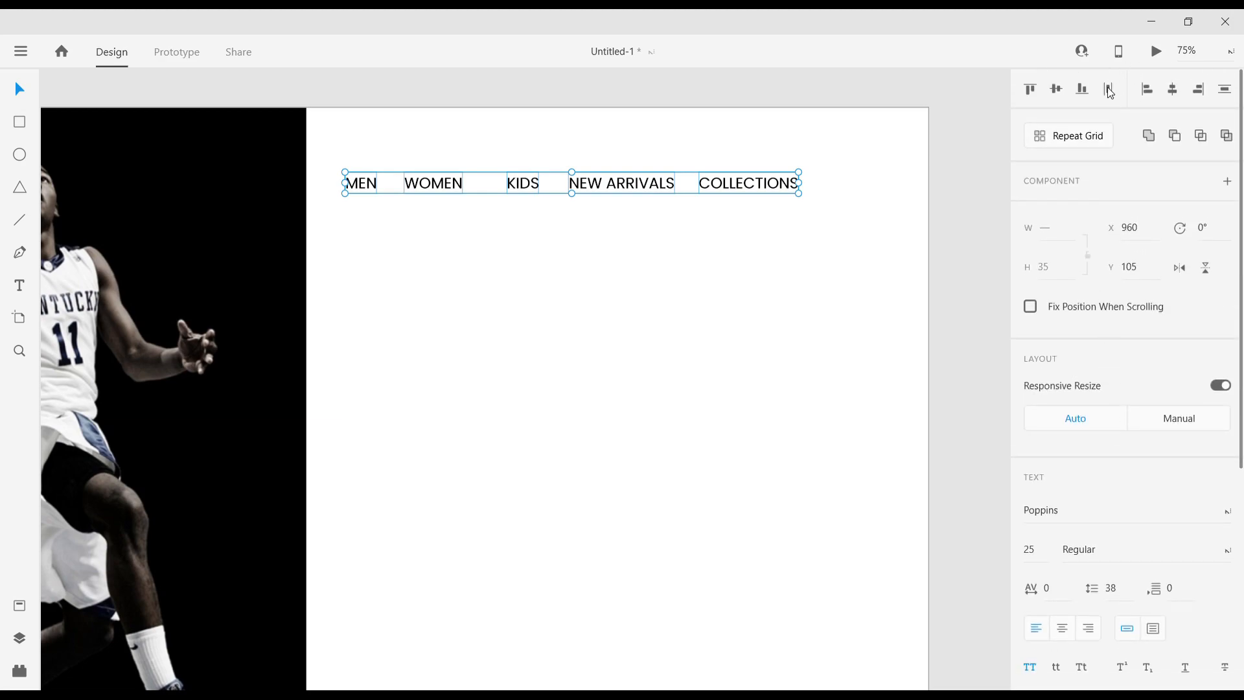
left_click(1108, 89)
key("ctrl+g")
Move the menu group higher on the artboard's white area, to X 940, Y 71.
left_click_drag(606, 188, 588, 167)
key("ctrl+minus")
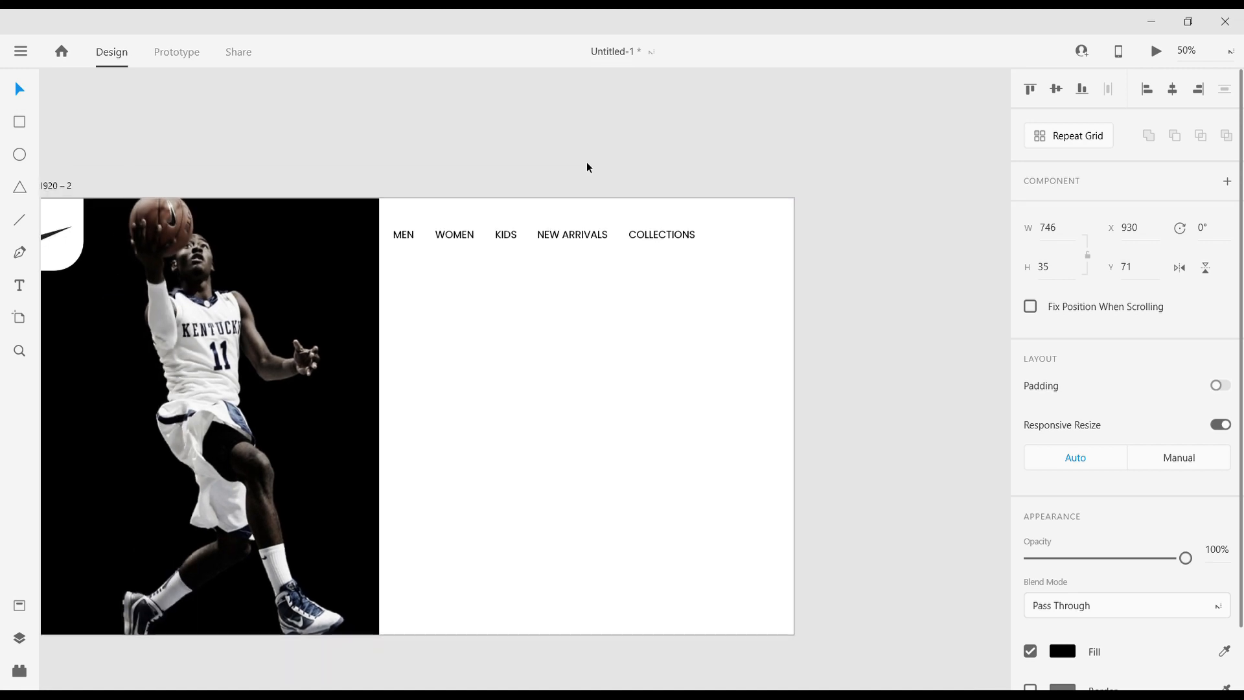
left_click_drag(588, 167, 587, 167)
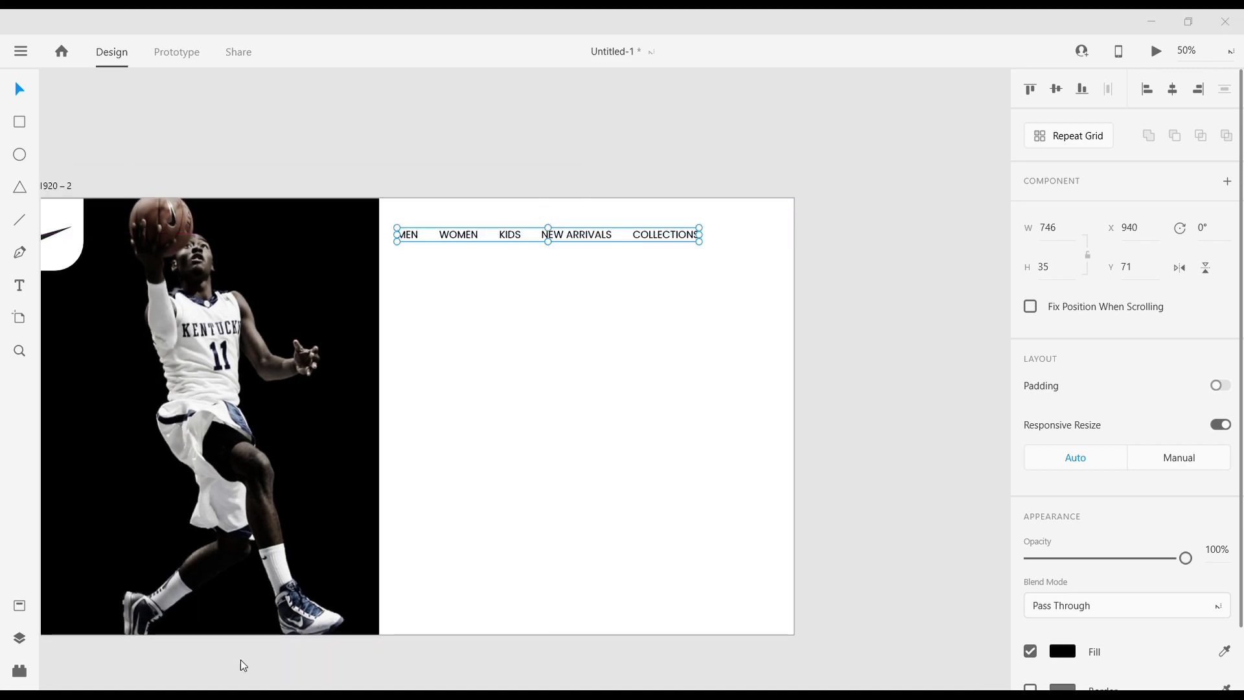
Import the shopping bag icon beside COLLECTIONS and scale it to about 49 × 61.
left_click_drag(723, 542, 720, 537)
left_click(716, 519)
left_click_drag(746, 590, 630, 405)
left_click_drag(763, 356, 735, 233)
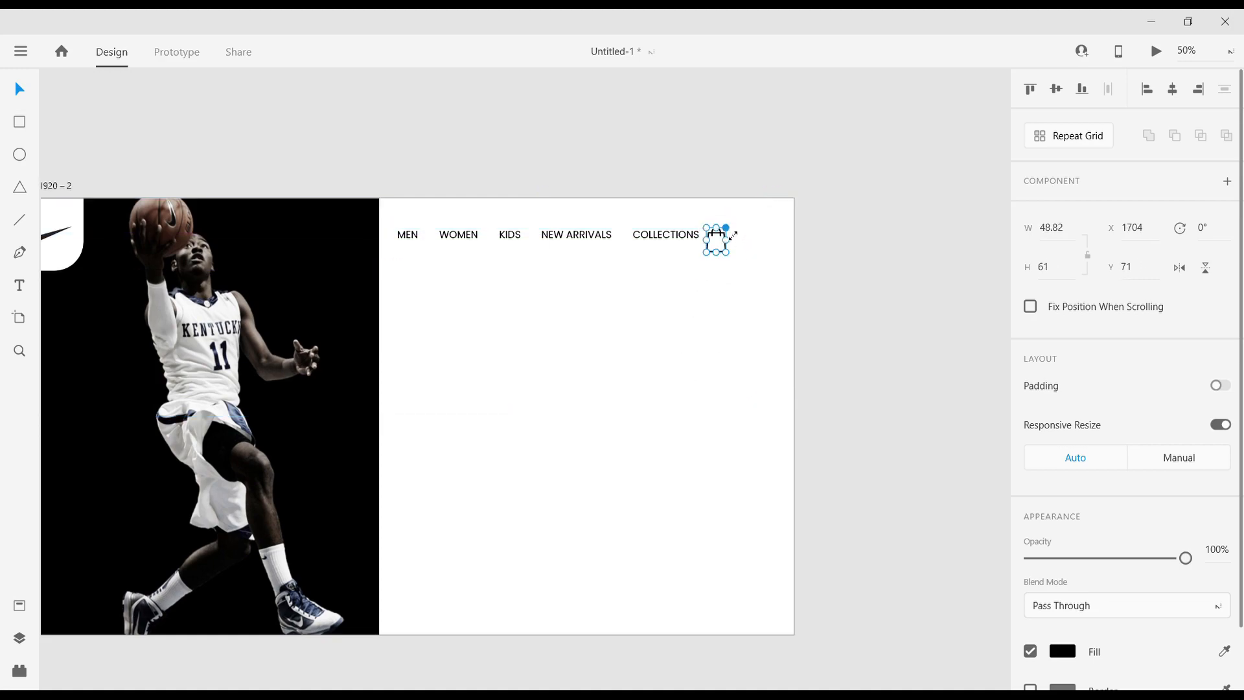
Move the shopping bag icon away from the COLLECTIONS label, to X 1746, Y 45.
scroll(728, 233, "up", 5)
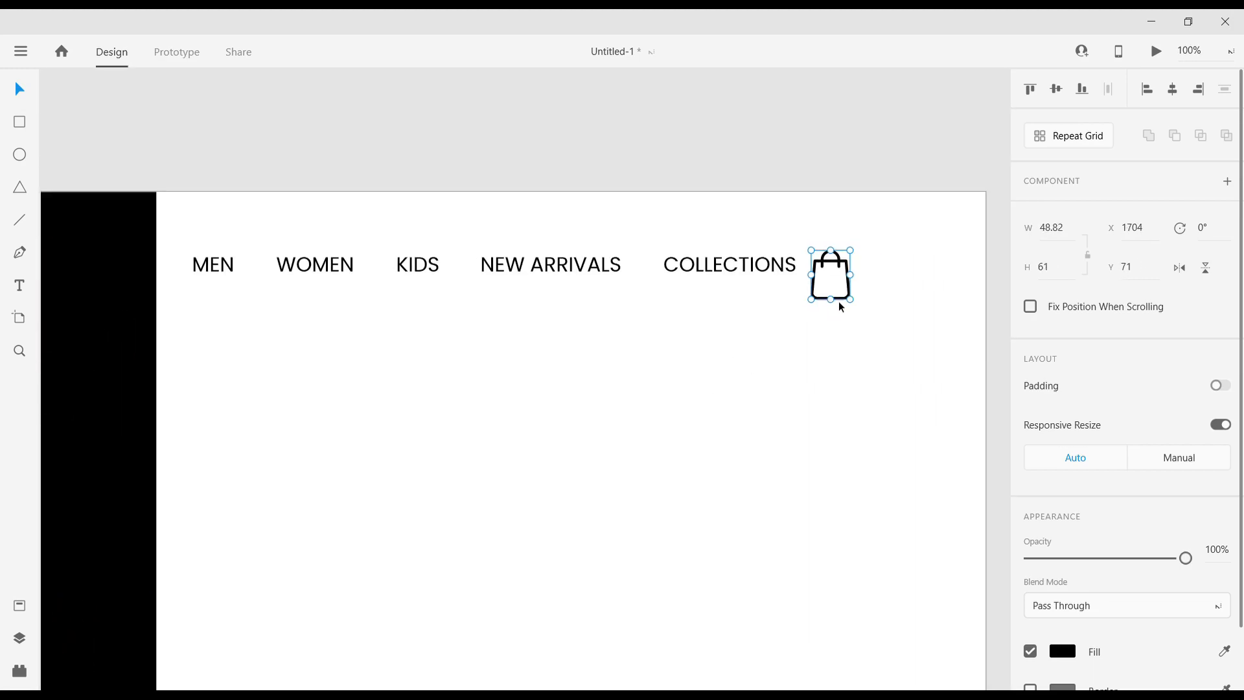
left_click(845, 280)
left_click_drag(837, 255, 865, 244)
Place vertical guides on the artboard along the logo badge's inner edge and the bag icon's outer edge.
key("ctrl+minus")
key("ctrl+minus")
left_click_drag(390, 248, 512, 203)
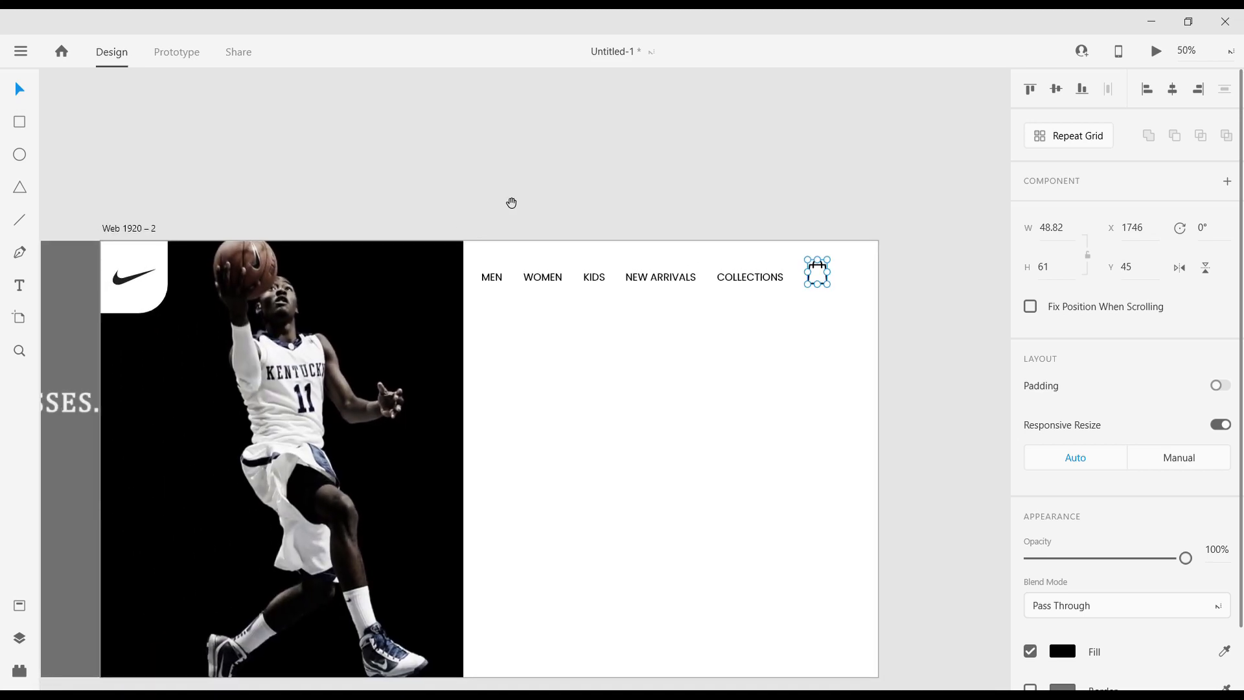
left_click_drag(104, 218, 137, 206)
key("ctrl+r")
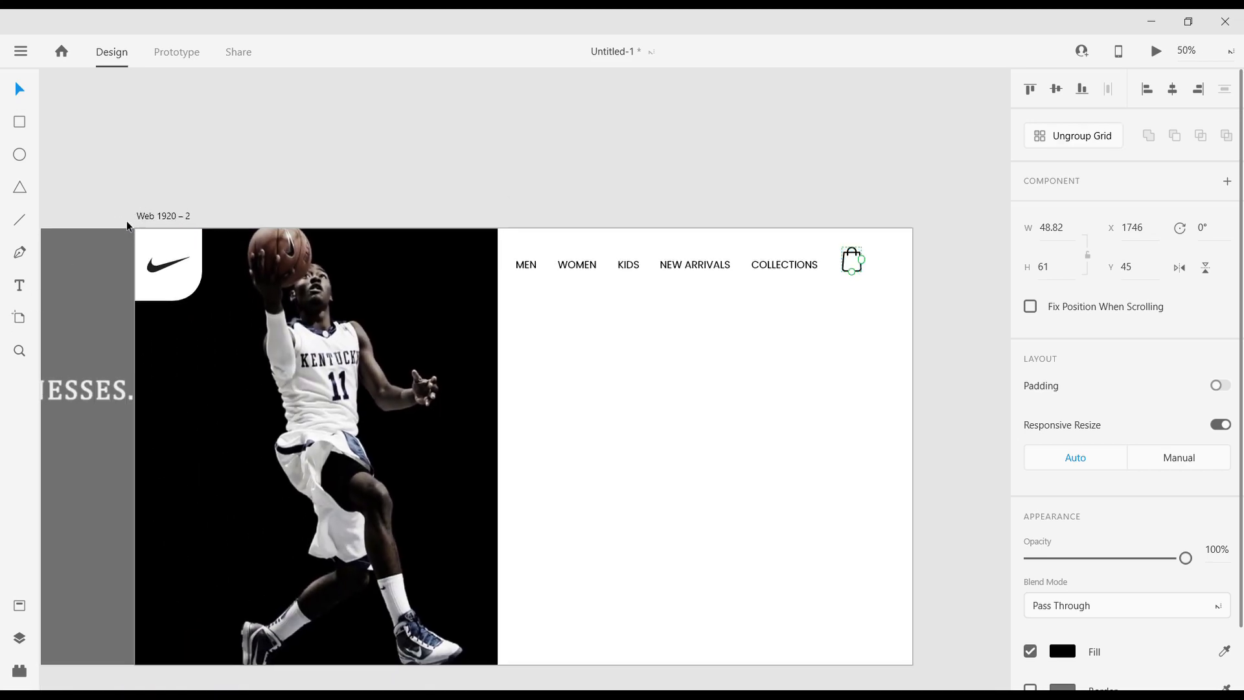
left_click_drag(133, 262, 866, 326)
left_click(761, 192)
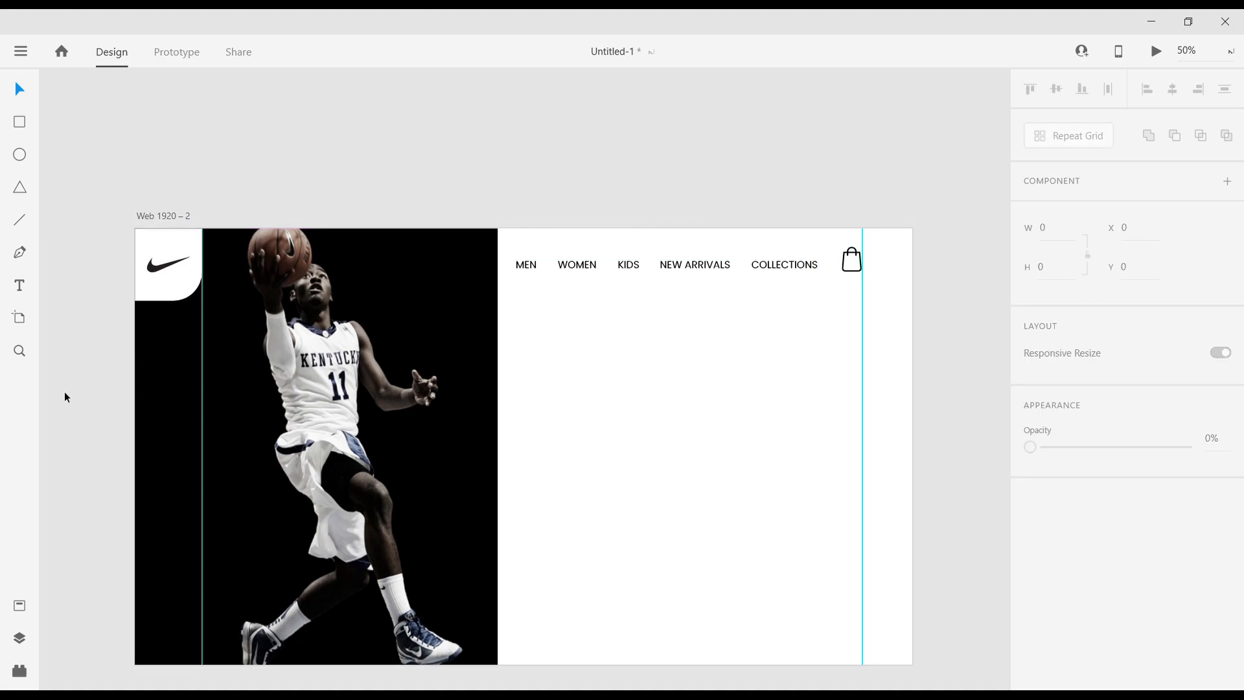
Shift the guide beside the bag icon inward and nudge the icon against it, to X 1720.
left_click_drag(202, 348, 208, 348)
left_click_drag(863, 309, 857, 311)
left_click(850, 258)
key("Left")
key("Left")
key("Left")
key("Left")
key("Left")
key("Left")
key("shift+Left")
key("shift+Left")
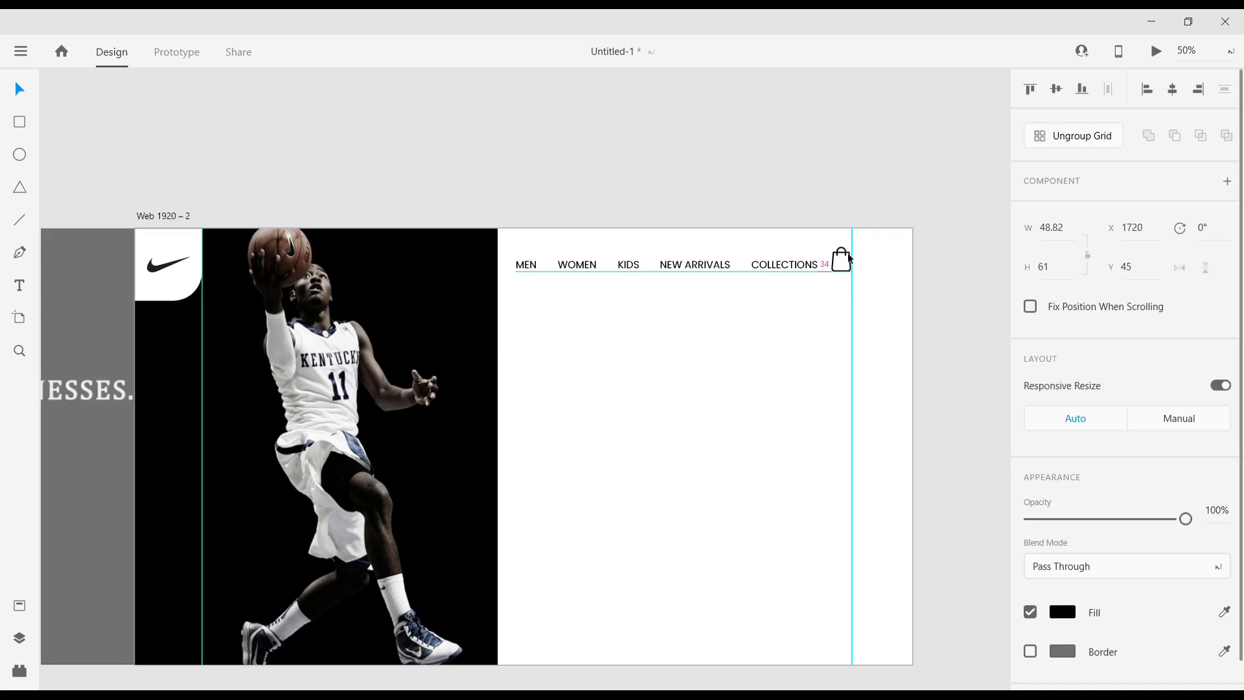
Move the COLLECTIONS label within the menu group away from the bag icon, to X 1512.
key("ctrl+equal")
left_click_drag(853, 258, 779, 269)
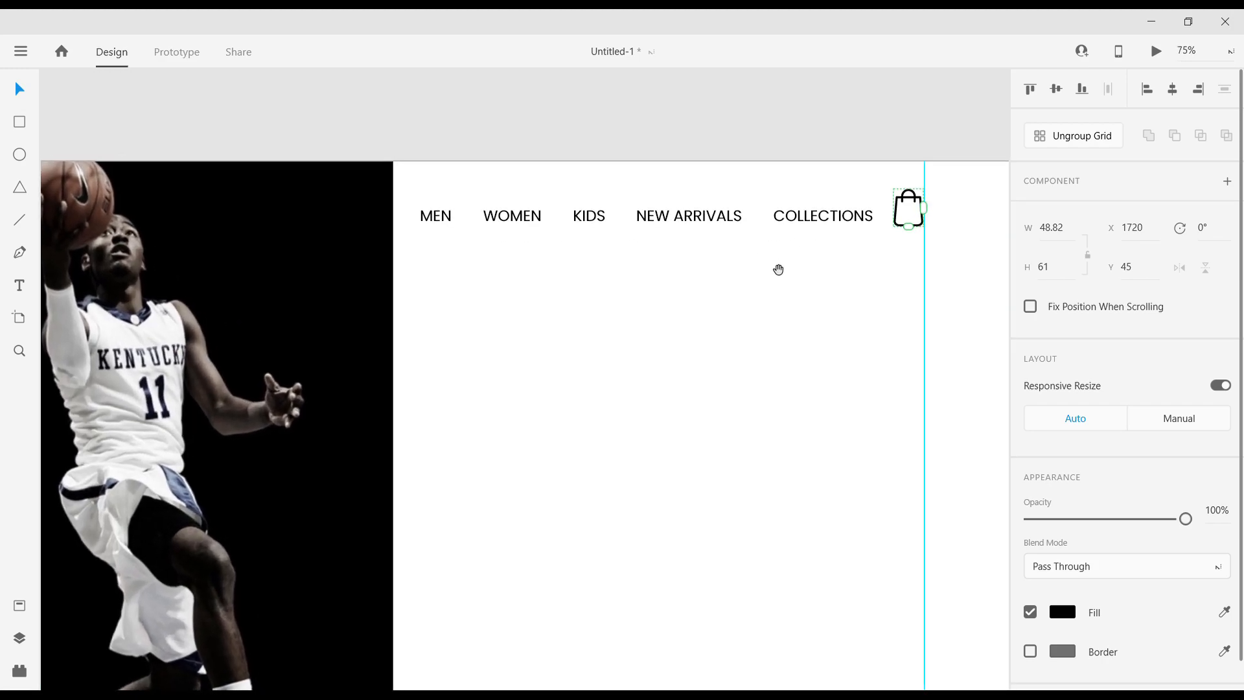
left_click(814, 216)
left_click(778, 103)
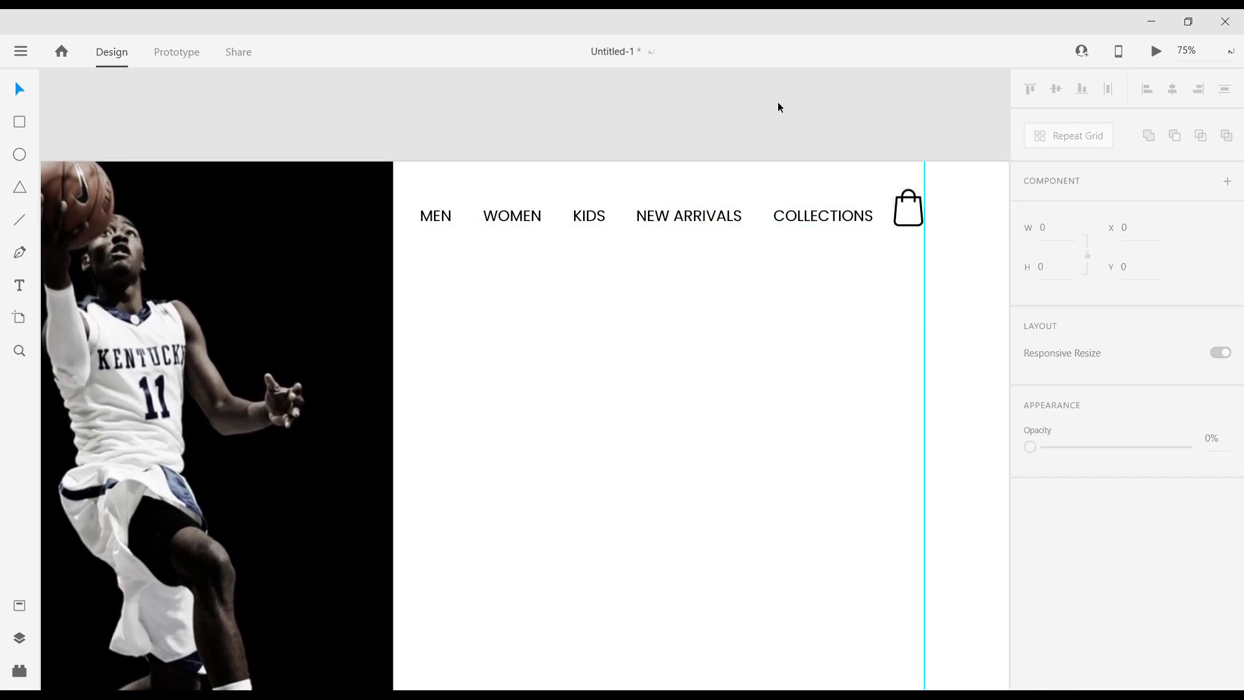
double_click(814, 219)
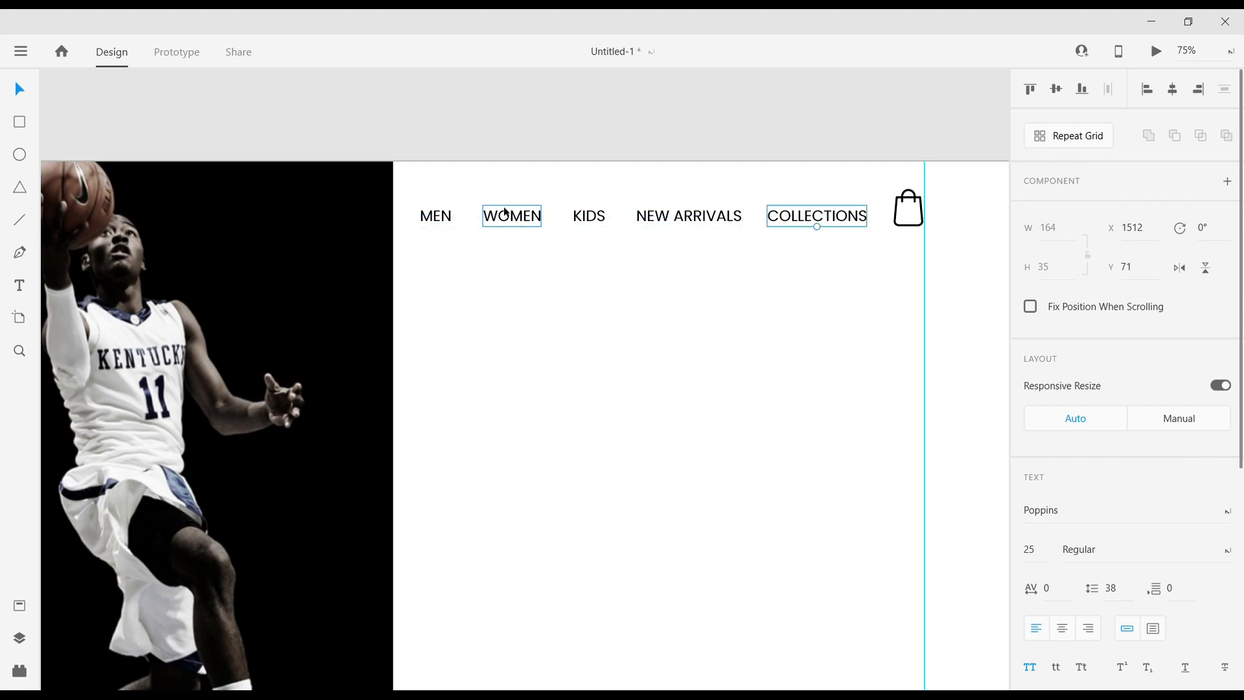
Distribute the five menu labels evenly again and nudge the bag icon to X 1718.
left_click_drag(432, 195, 833, 284)
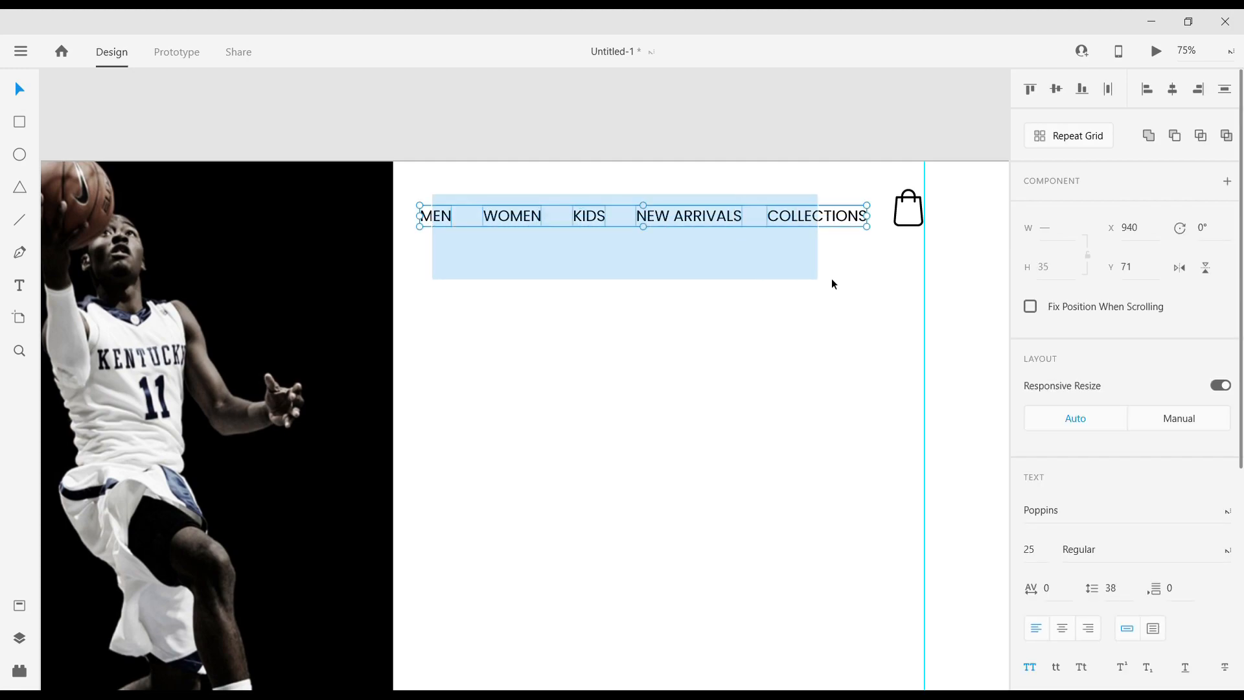
left_click(1108, 89)
left_click(918, 119)
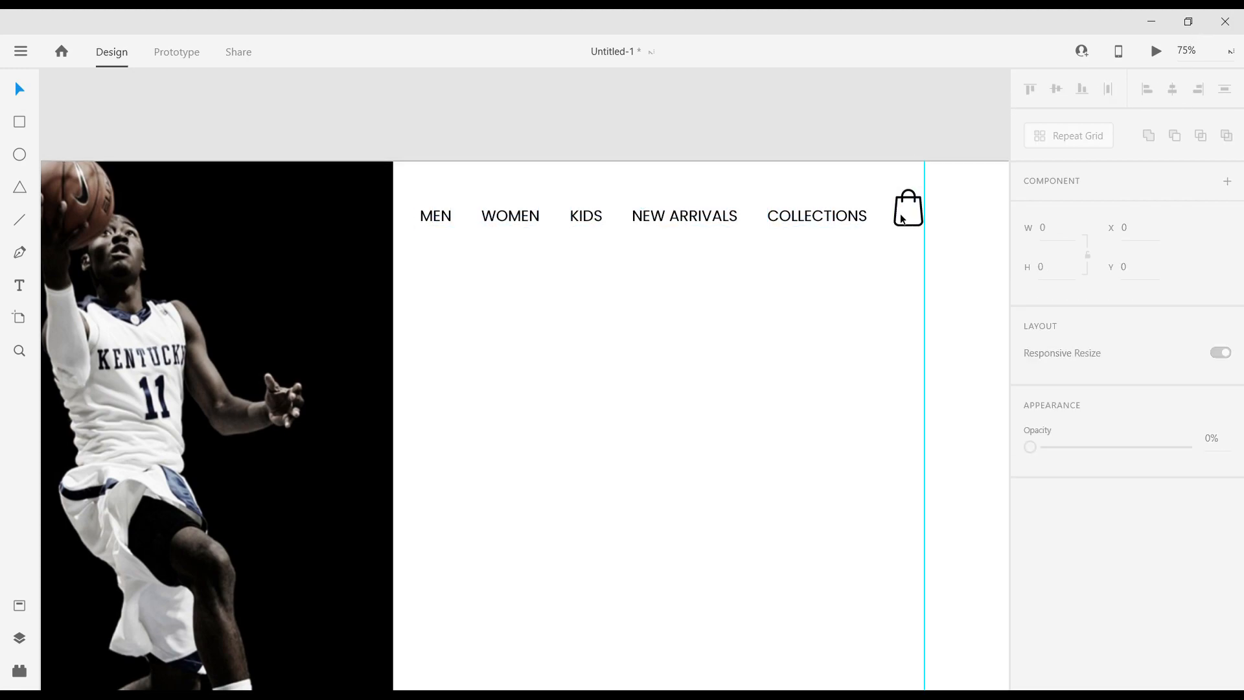
left_click(897, 211)
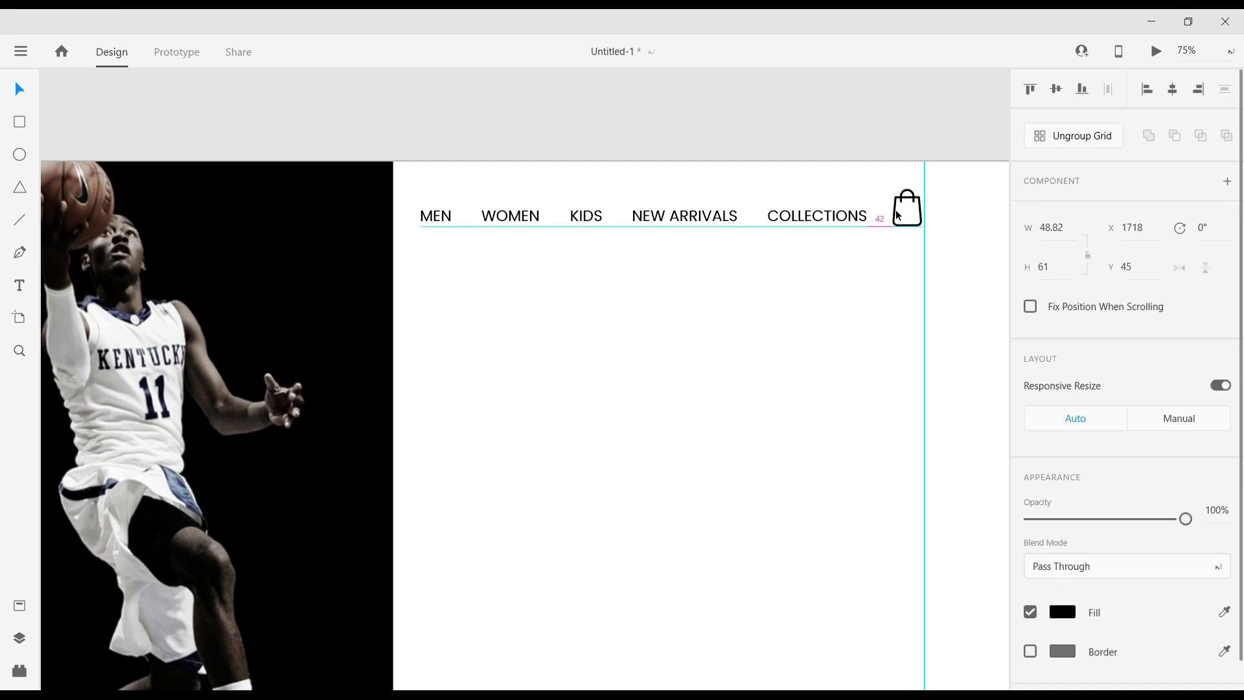
Draw a circle about 36 × 36 over the bag icon's upper corner, filled #231F20 and without a border.
left_click(20, 154)
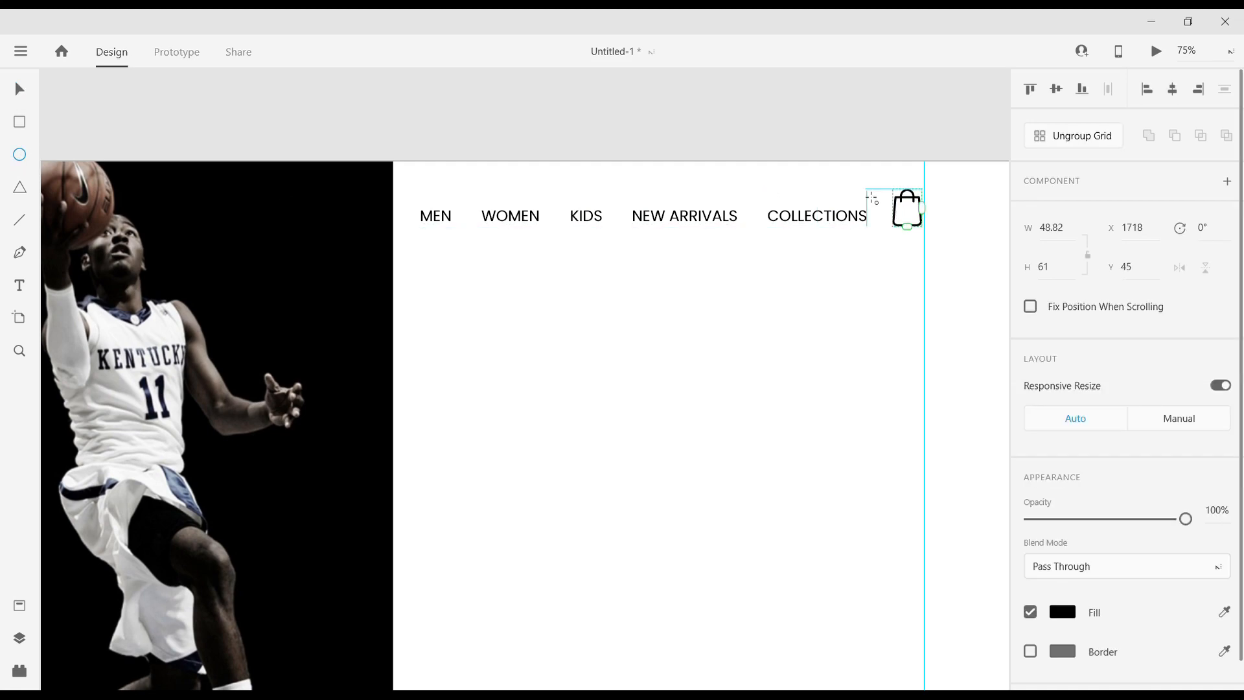
left_click_drag(922, 195, 934, 214)
key("ctrl+z")
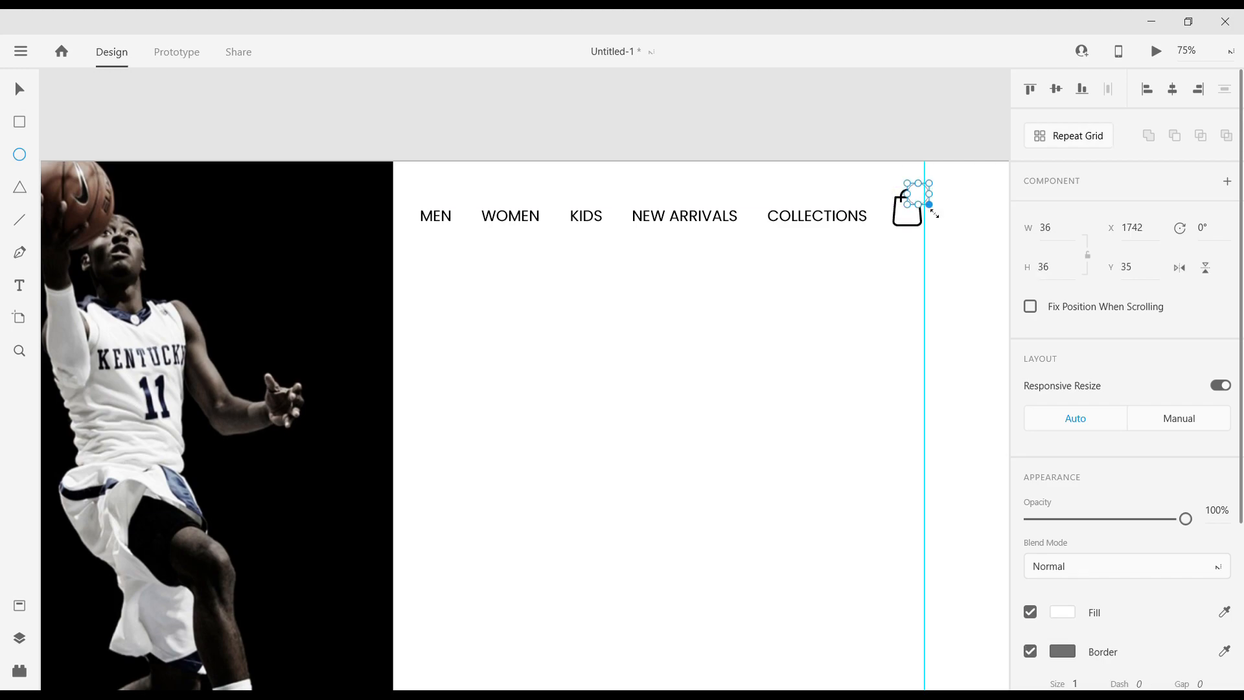
left_click(1063, 612)
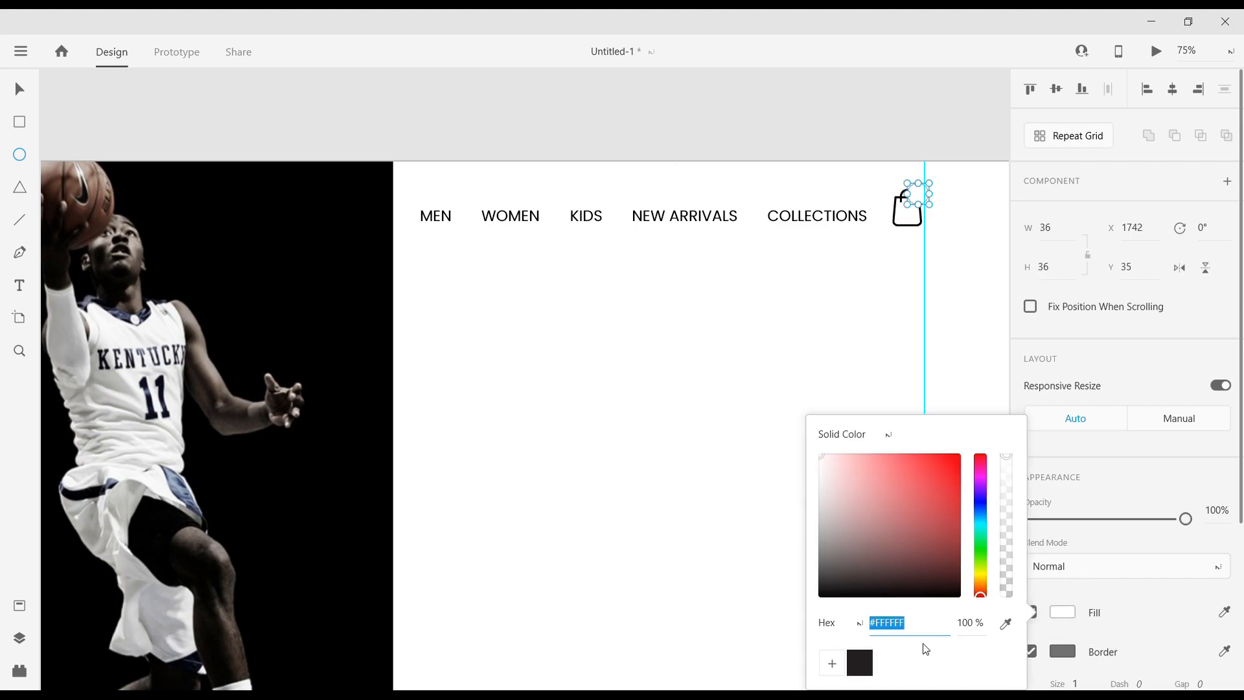
left_click(860, 662)
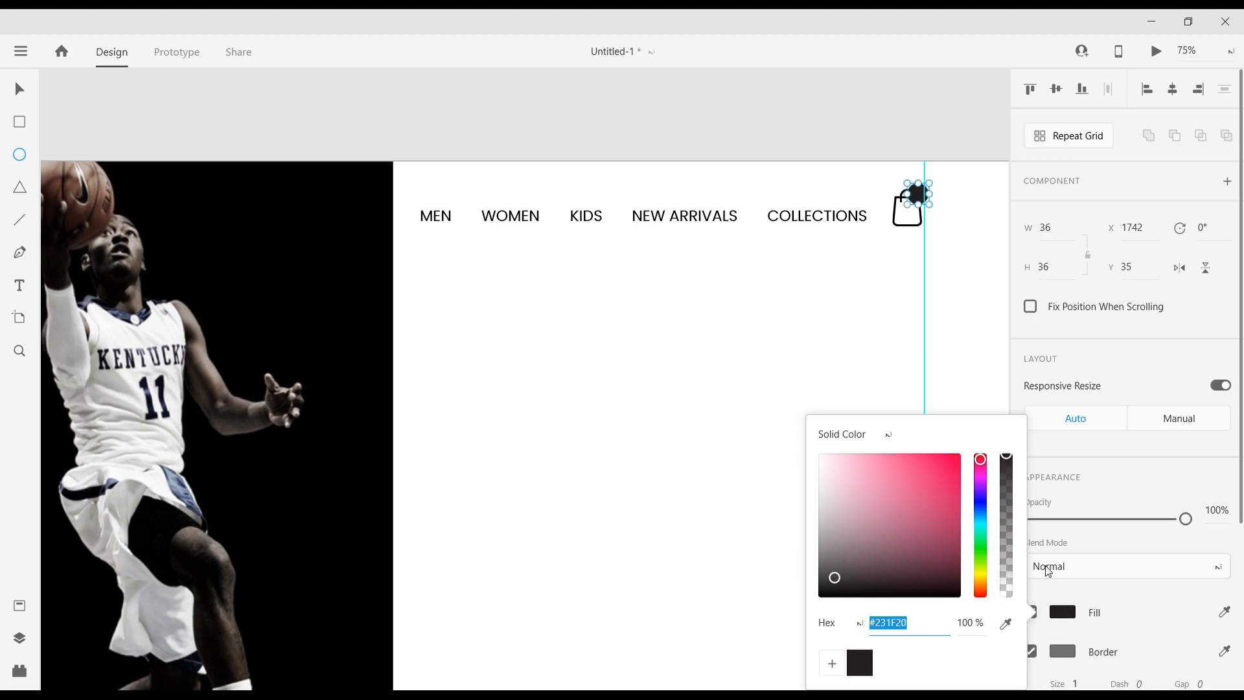
left_click(16, 101)
left_click(1031, 651)
Resize the dark circle to 31 × 31 and move it to the bag icon's lower-left corner, at X 1703, Y 81.
left_click(849, 135)
key("ctrl+1")
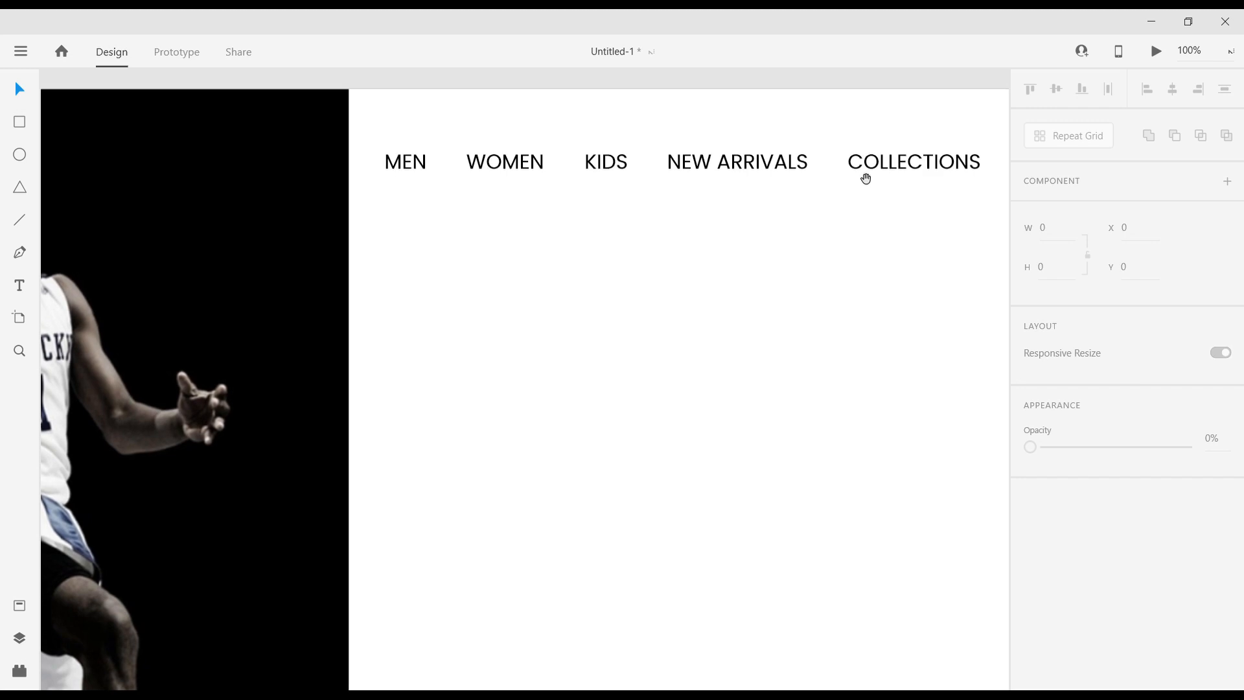
left_click_drag(958, 171, 757, 265)
left_click_drag(848, 226, 825, 267)
Add the text "0" and place it over the dark circle on the bag icon.
left_click(20, 286)
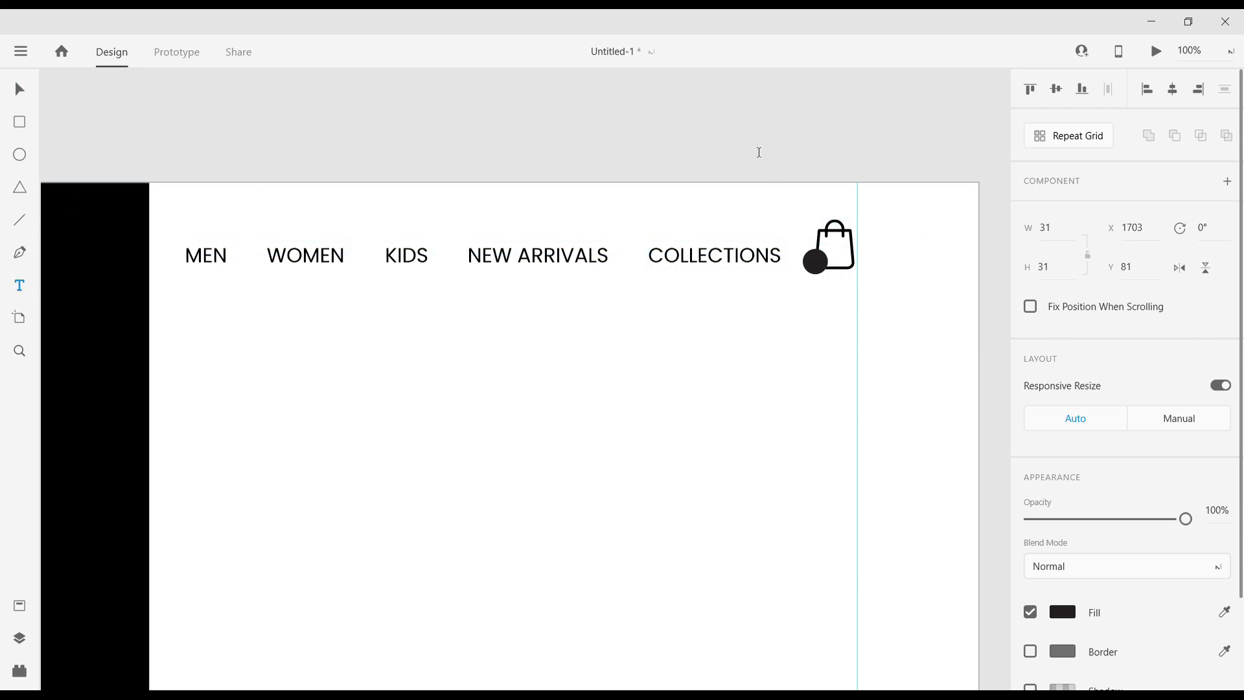
left_click(757, 139)
type("0")
key("Escape")
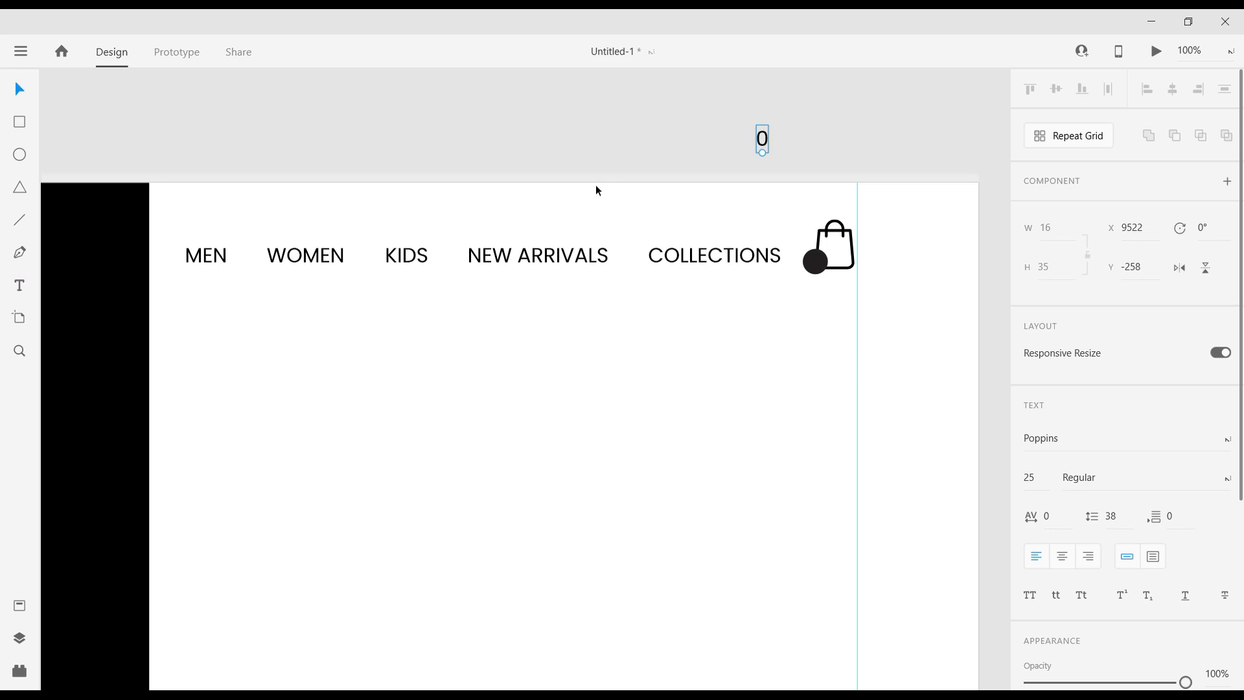
left_click(799, 147)
left_click_drag(762, 139, 814, 268)
Fill the "0" with white (#FFFFFF) and position it on the circle at X 1711, Y 80.
scroll(1125, 506, "down", 4)
left_click(1061, 564)
left_click_drag(908, 523, 795, 441)
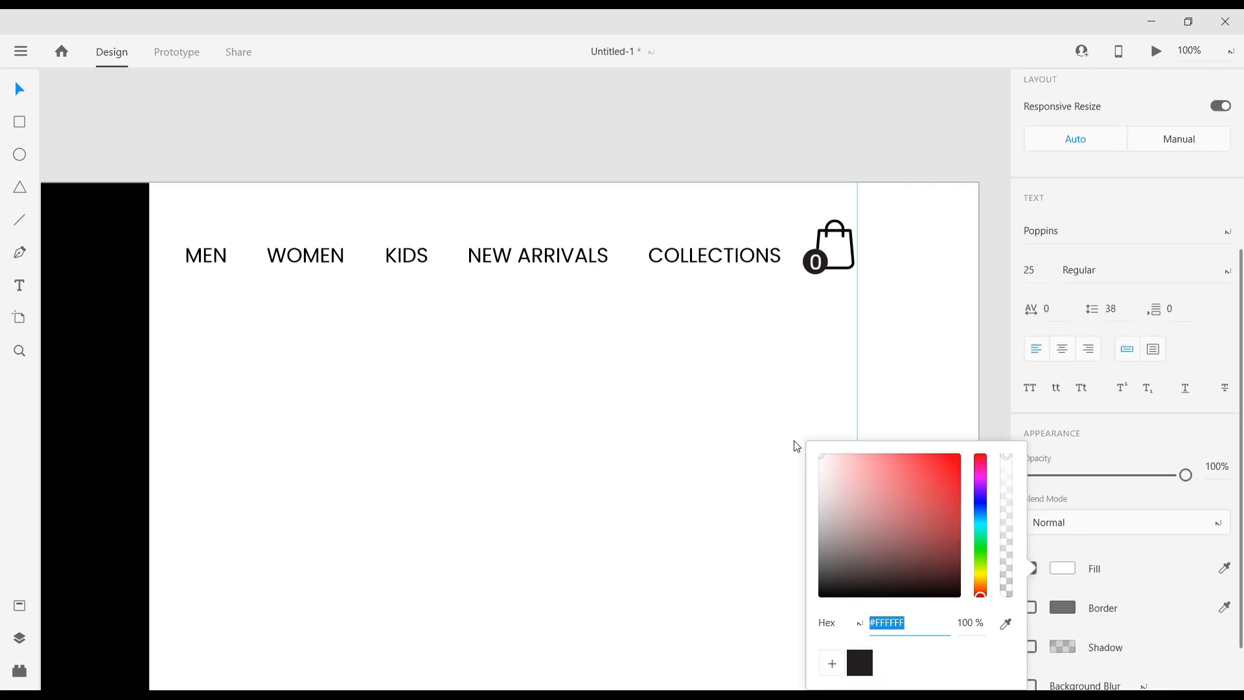
left_click(766, 174)
left_click(816, 265)
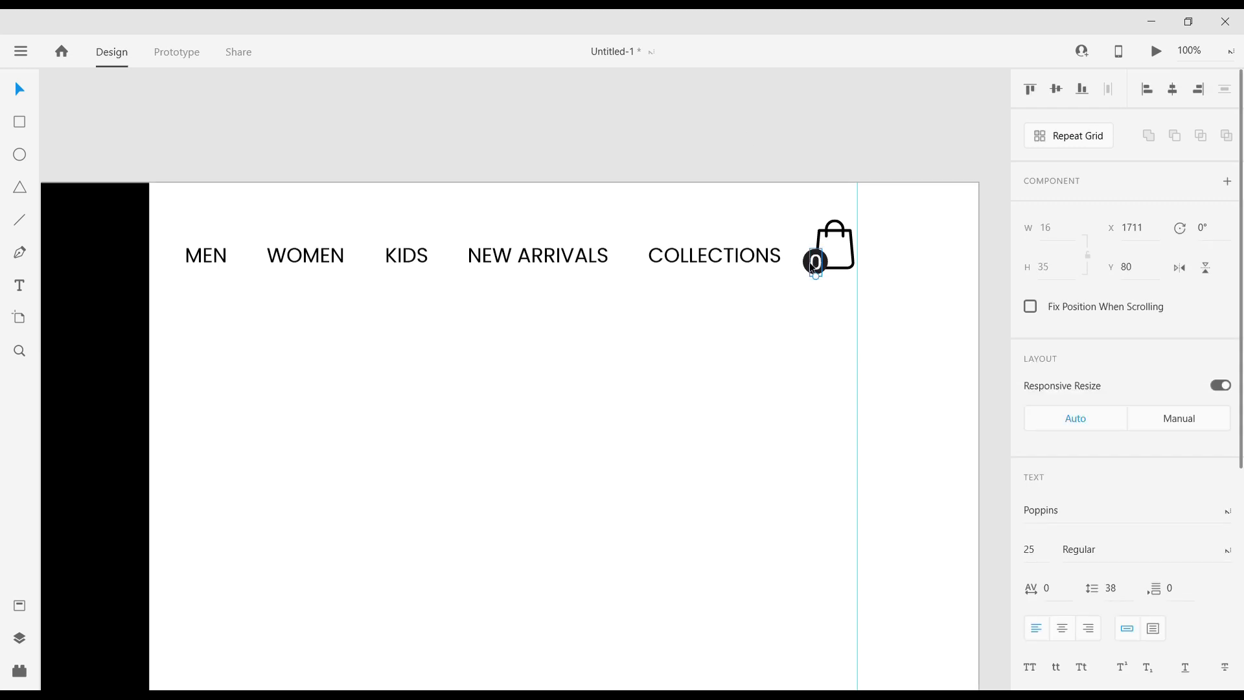
left_click(773, 153)
Import the sneaker image and place it across the boundary between the basketball photo and the white area.
key("ctrl+minus")
key("ctrl+minus")
key("ctrl+minus")
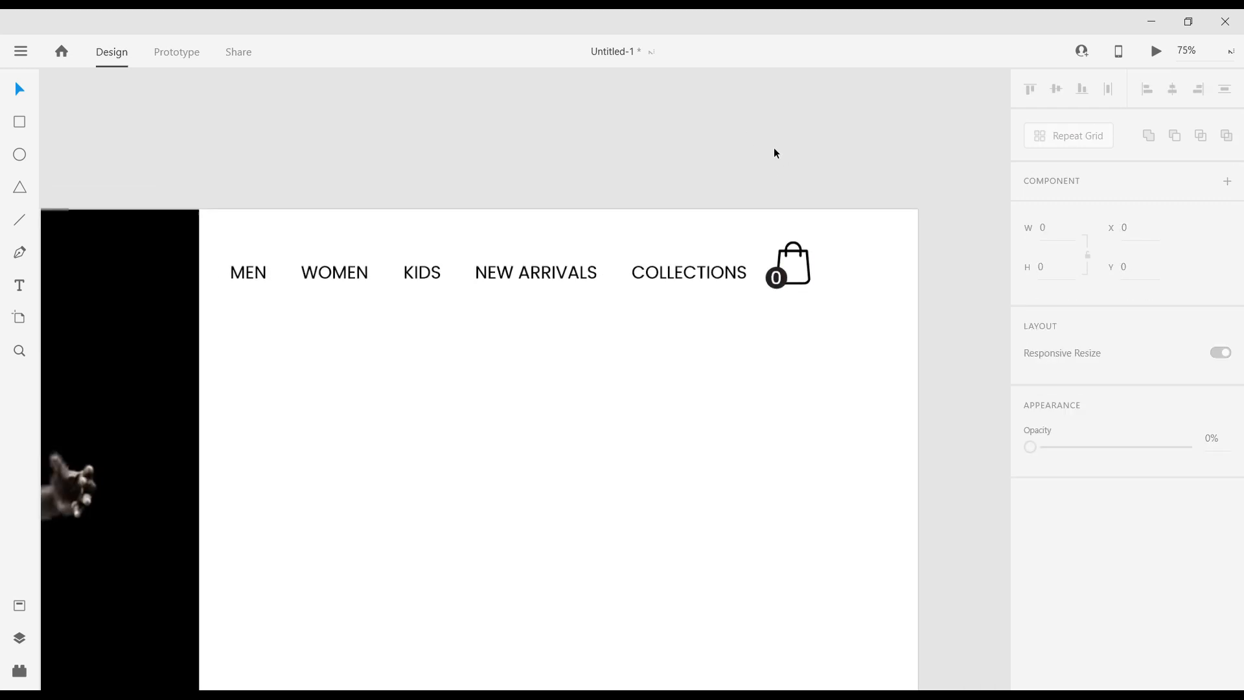
left_click_drag(724, 239, 794, 186)
key("ctrl+plus")
left_click_drag(637, 395, 679, 378)
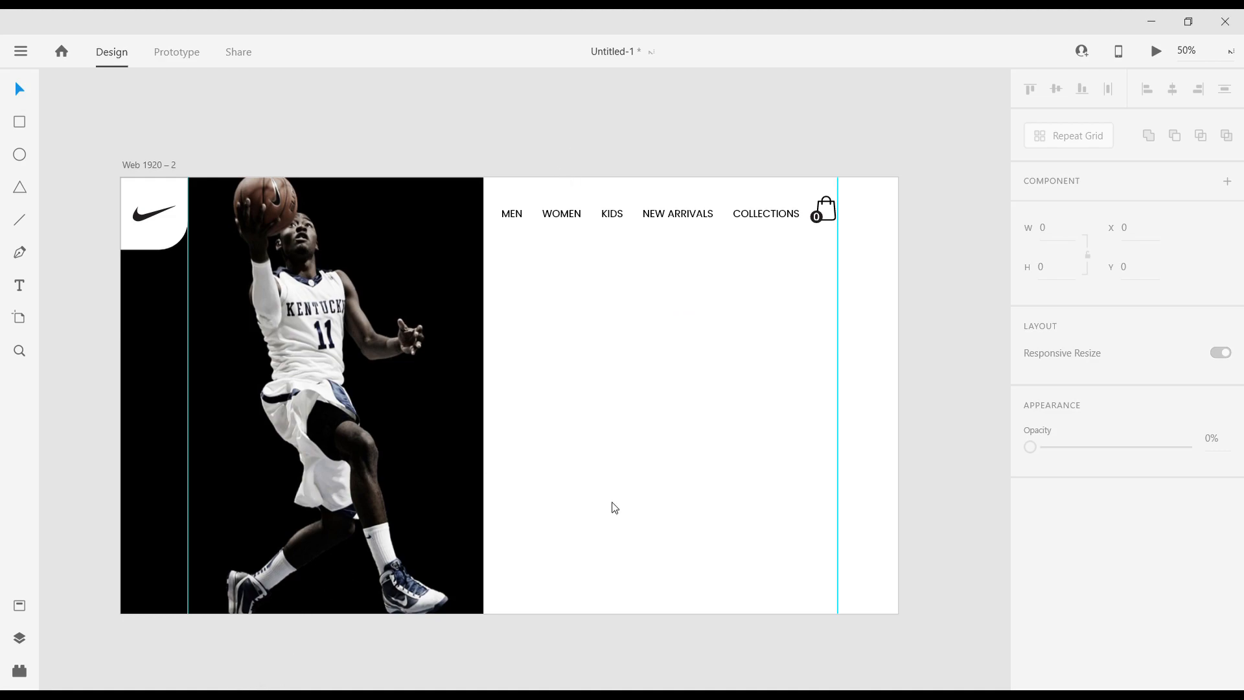
key("ctrl+v")
left_click_drag(733, 601, 477, 392)
left_click(538, 103)
Add the white text "RUN" in Poppins Regular at size 224 over the photo just above the sneaker, at X 473, Y 233.
left_click_drag(537, 144, 607, 186)
left_click(19, 283)
left_click(544, 120)
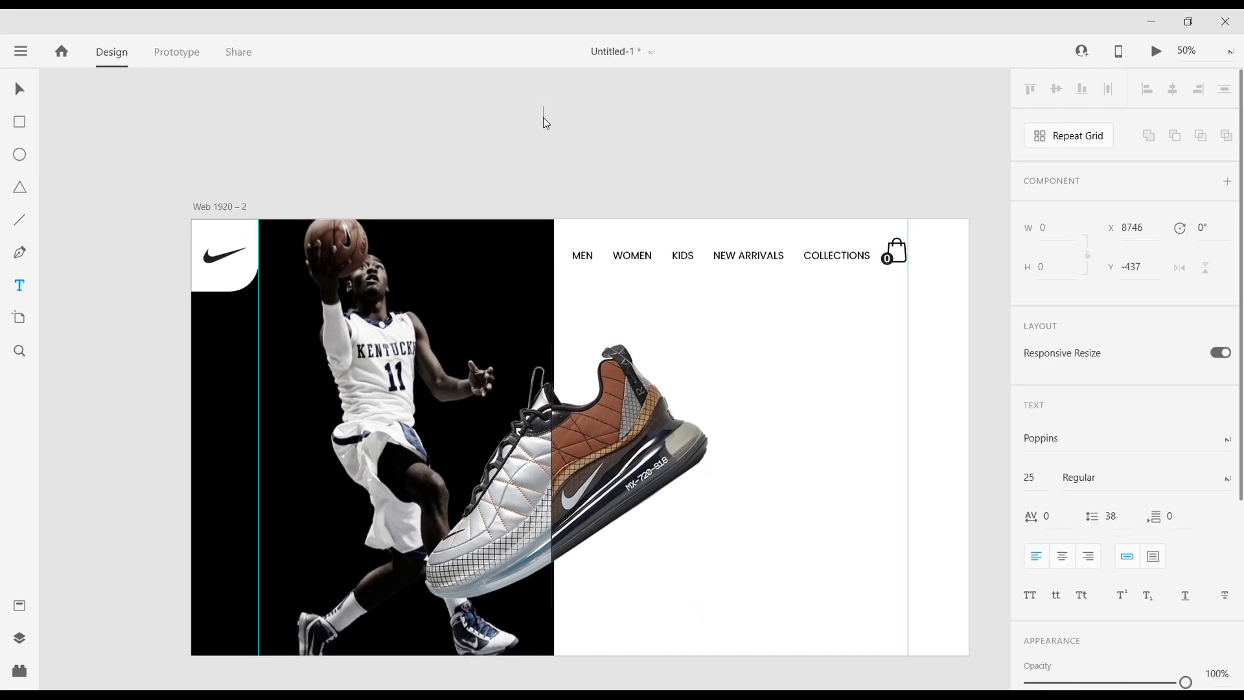
key("ctrl+a")
key("Escape")
left_click_drag(552, 123, 500, 449)
left_click_drag(538, 389, 512, 382)
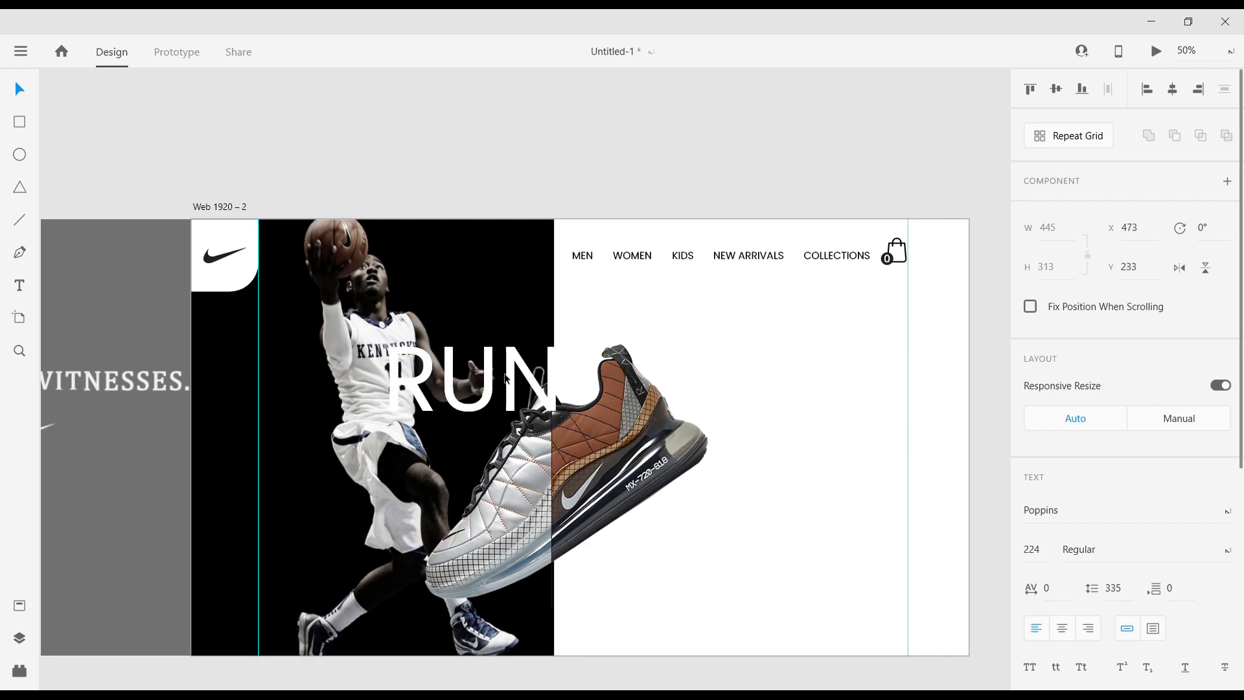
Bring the sneaker image in front of the "RUN" text and move it up to X 567, Y 179.
left_click(579, 488)
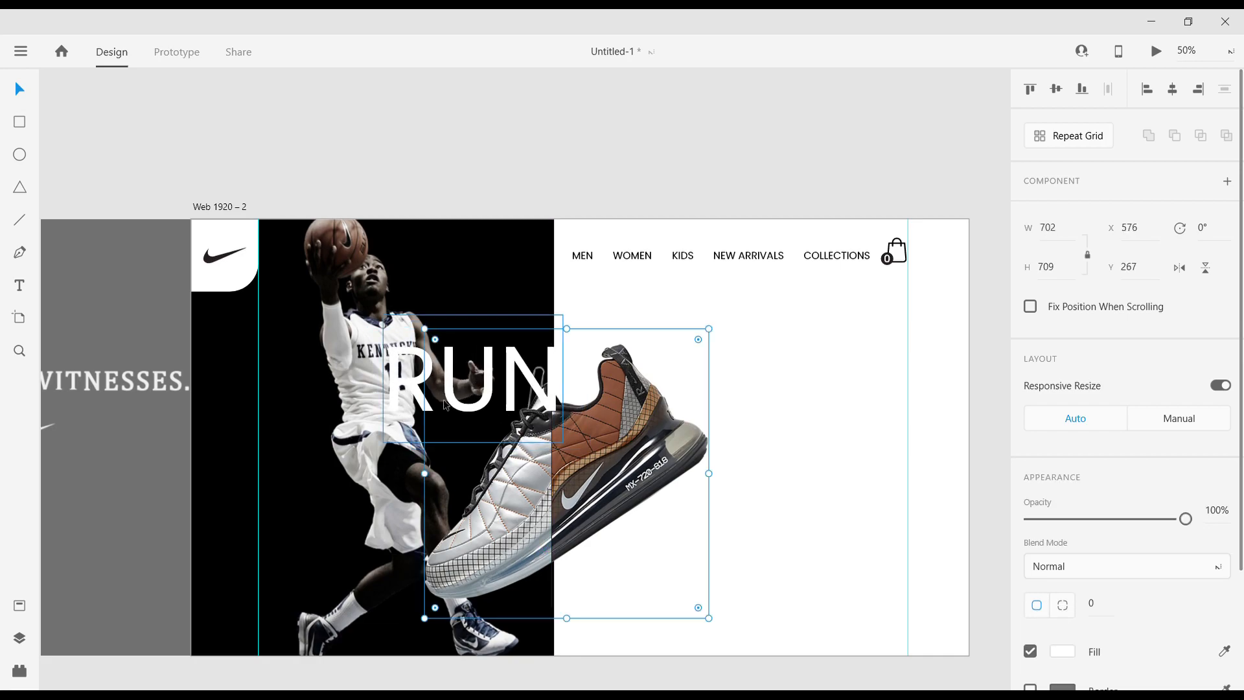
left_click(395, 388)
left_click(620, 473)
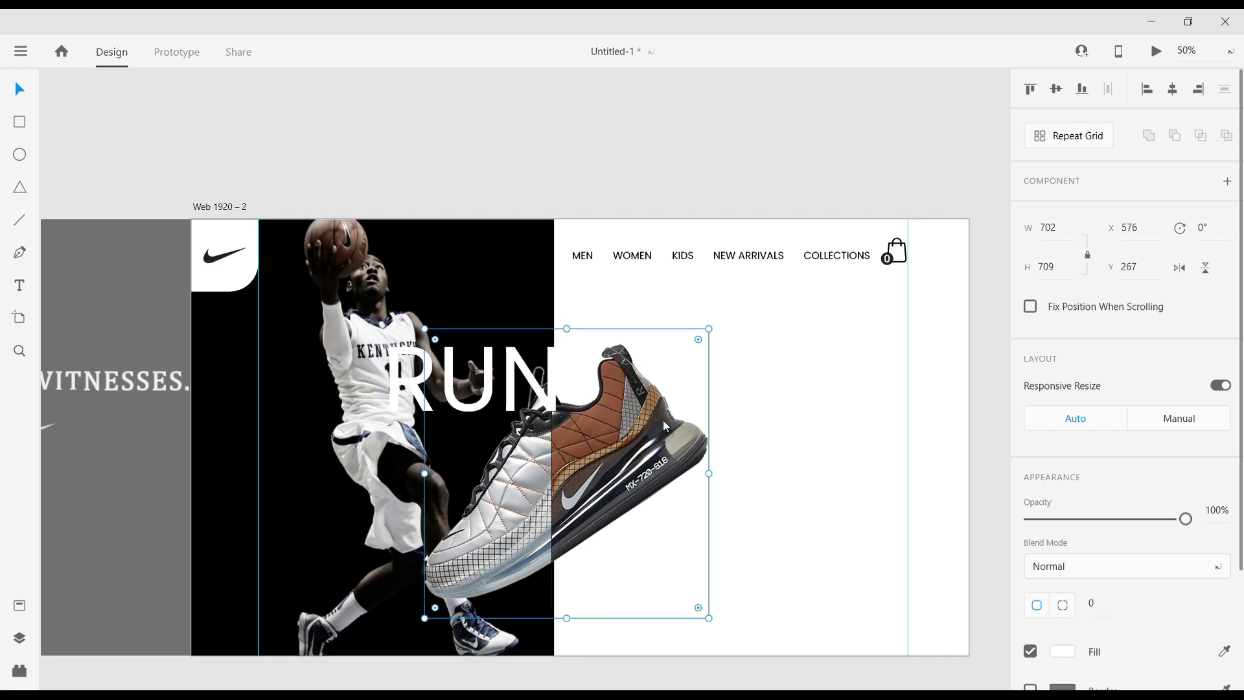
key("ctrl+shift+]")
left_click_drag(498, 377, 498, 400)
key("ctrl+z")
left_click_drag(619, 461, 622, 430)
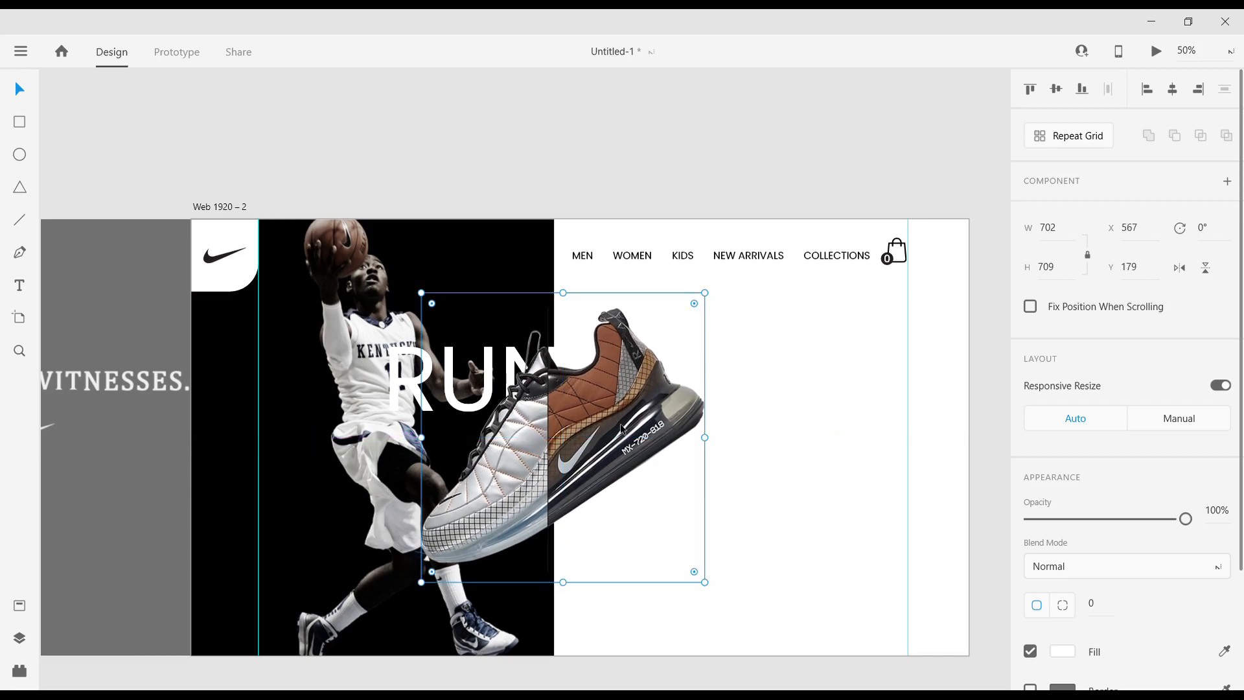
Move "RUN" onto the white area at X 1187, Y 230, partly behind the sneaker, and fill it with the saved dark swatch.
left_click_drag(391, 390, 710, 381)
scroll(1060, 546, "down", 5)
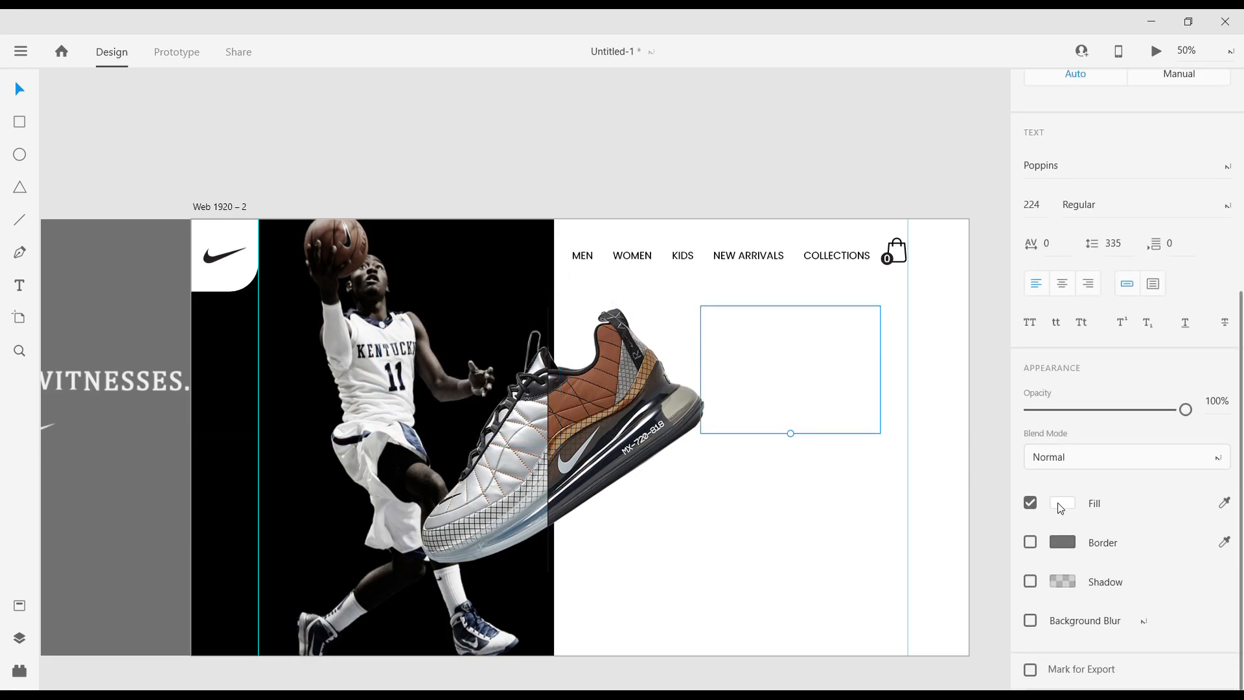
left_click(1062, 503)
left_click_drag(873, 496, 808, 576)
left_click(859, 599)
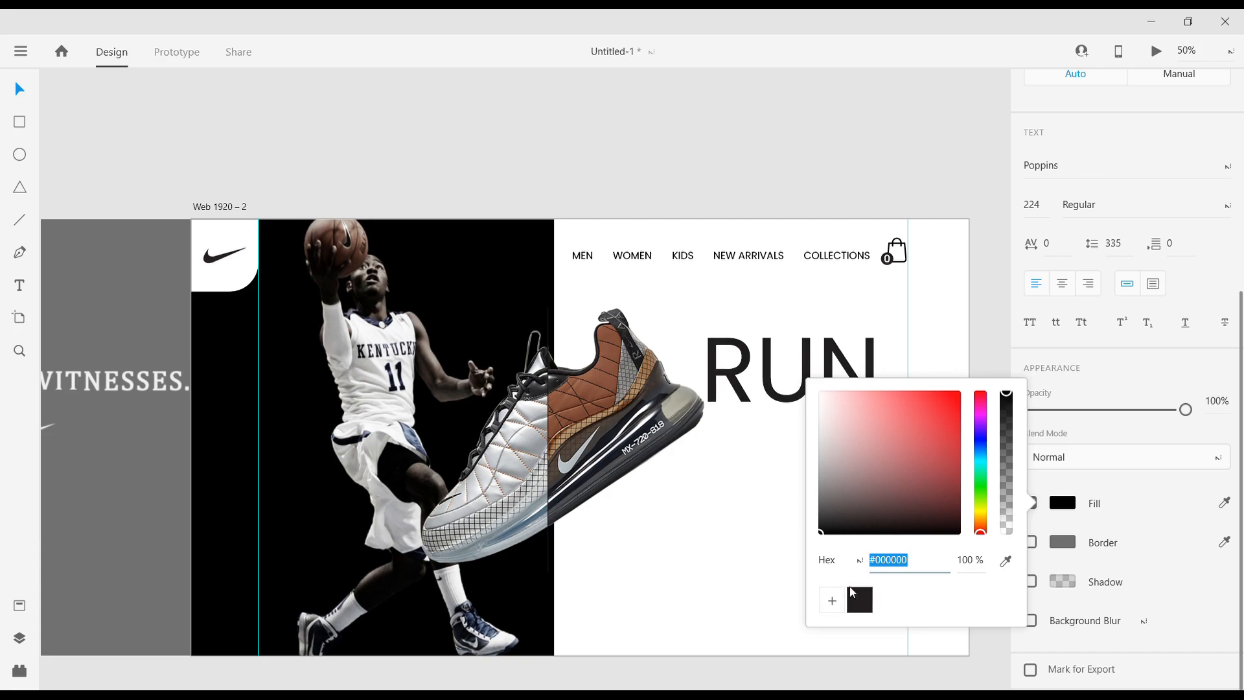
left_click_drag(731, 397, 705, 390)
Duplicate "RUN" below itself, change the copy's text to "ON" and place it at X 1064, Y 426.
left_click_drag(841, 372, 742, 510)
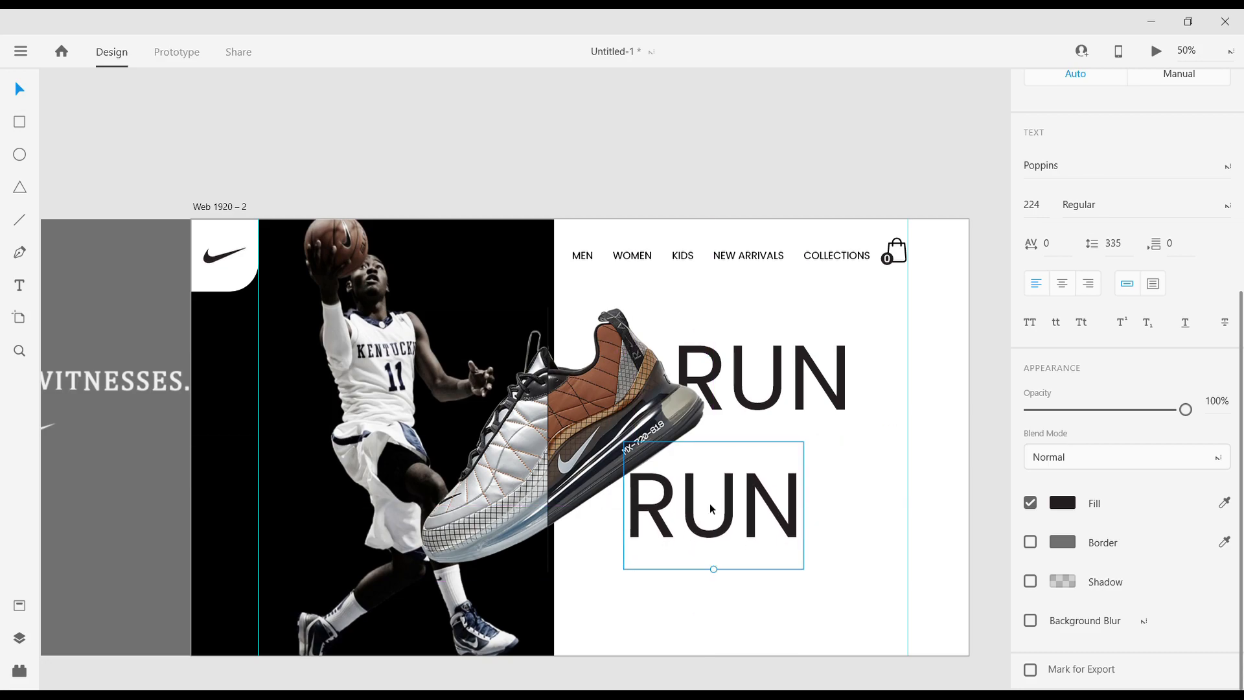
left_click(703, 512)
triple_click(747, 517)
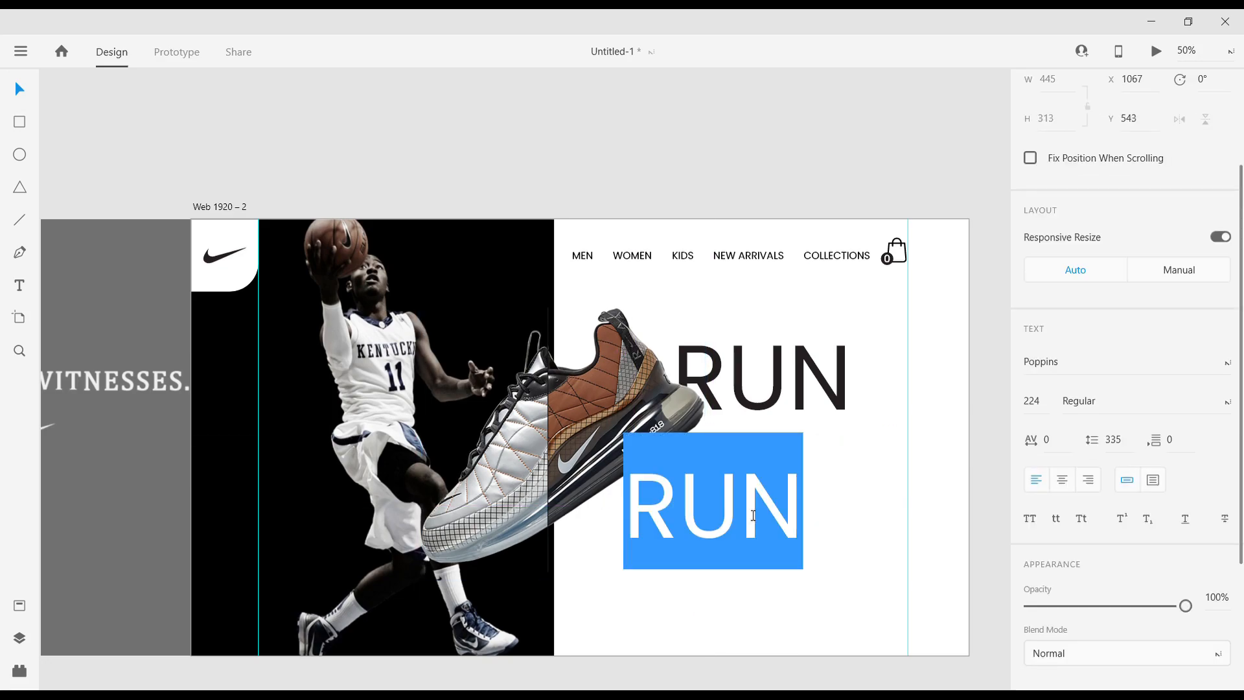
type("ON")
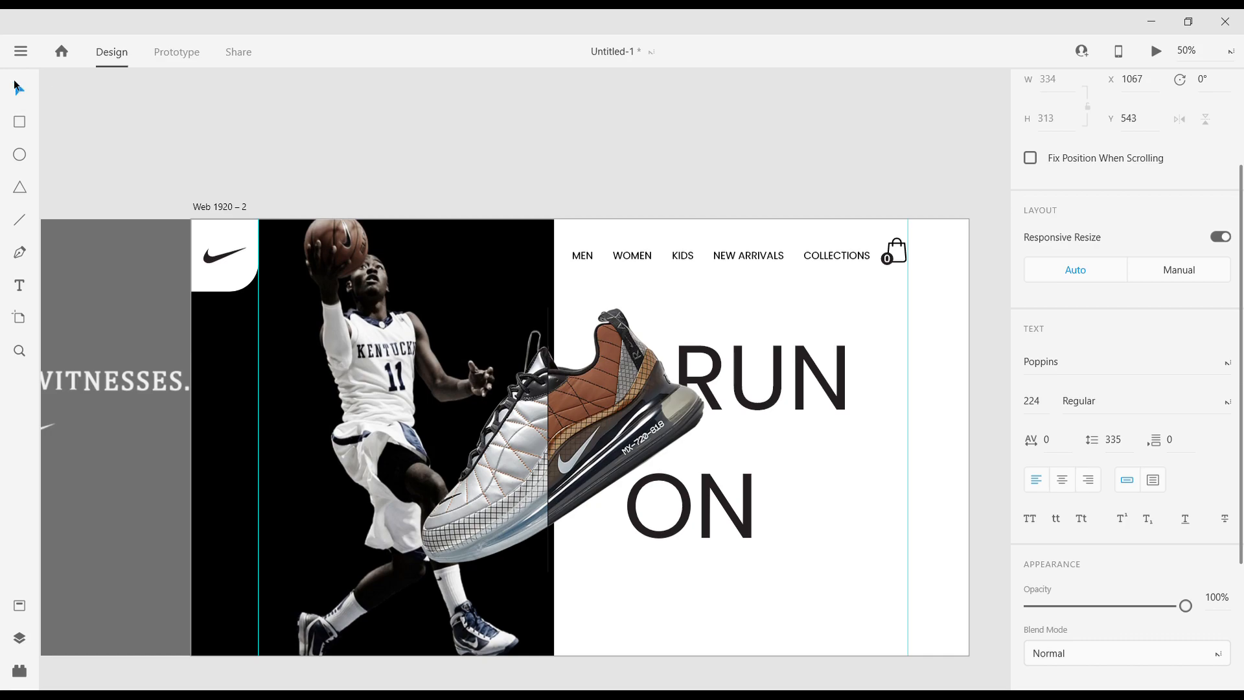
left_click(695, 517)
left_click_drag(695, 518, 749, 482)
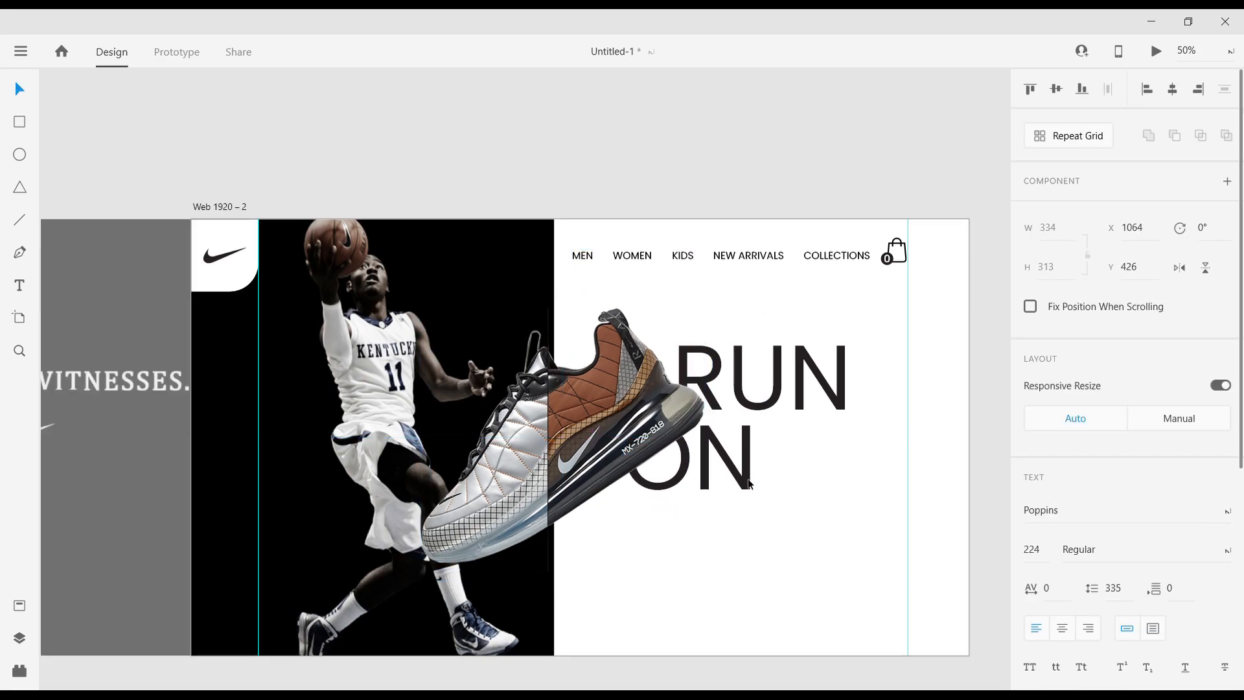
Duplicate "ON" below and to its left at X 922, Y 667 and change the copy's text to "AIR".
scroll(793, 496, "down", 3)
left_click_drag(736, 407, 684, 508)
left_click(687, 509)
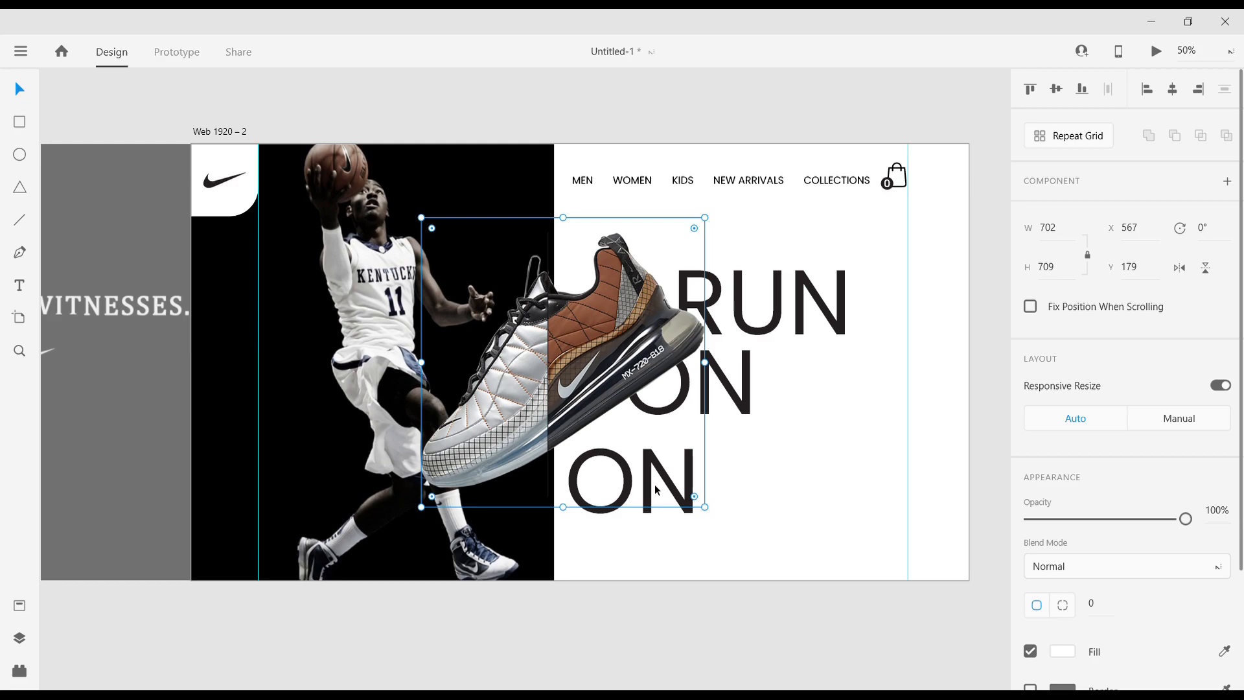
left_click(691, 512)
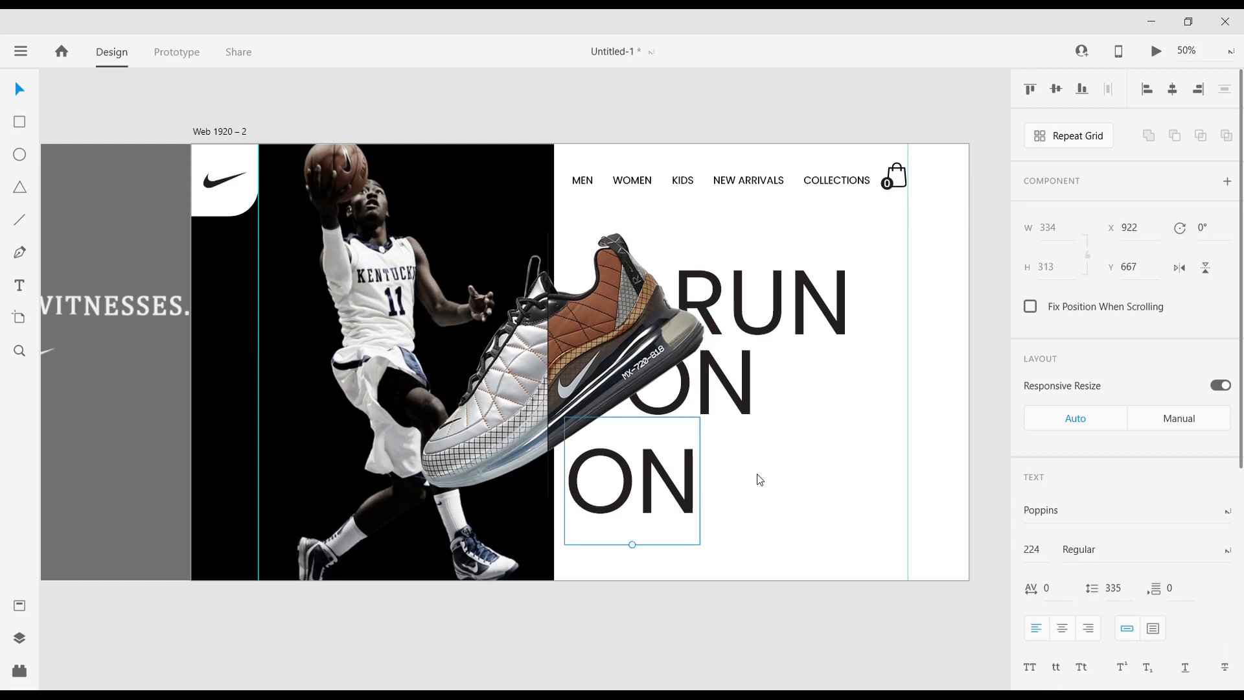
double_click(651, 496)
type("AR")
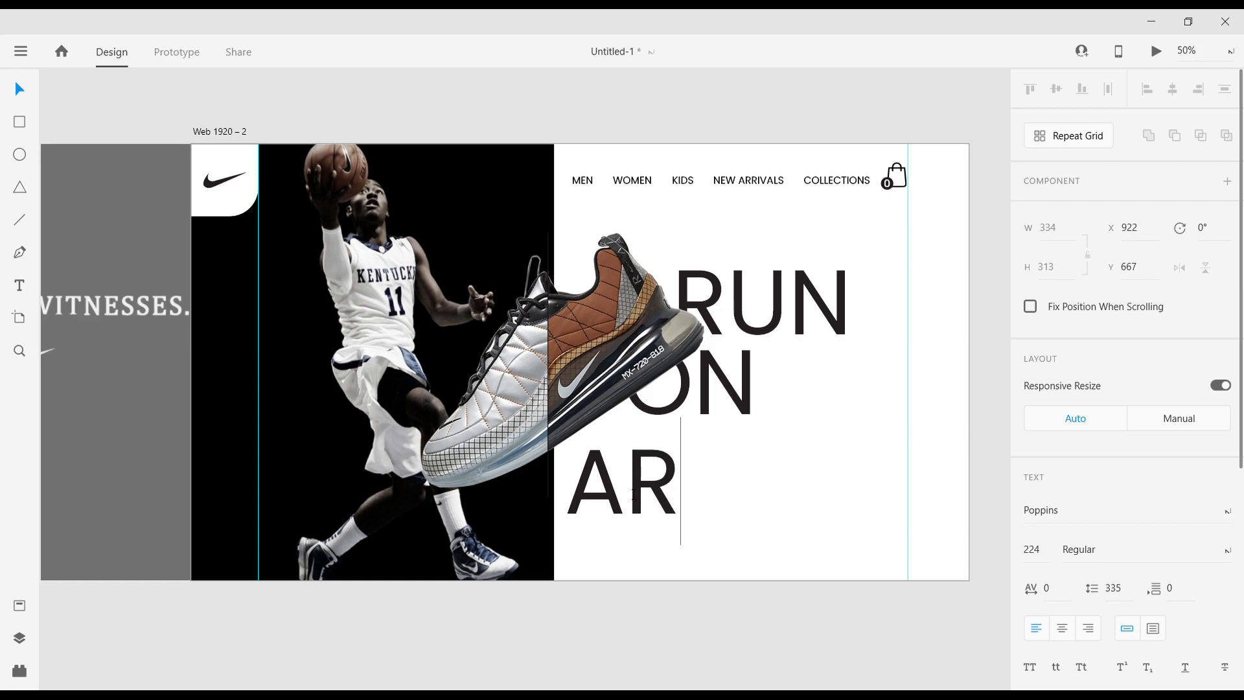
key("BackSpace")
type("ir")
key("BackSpace")
key("BackSpace")
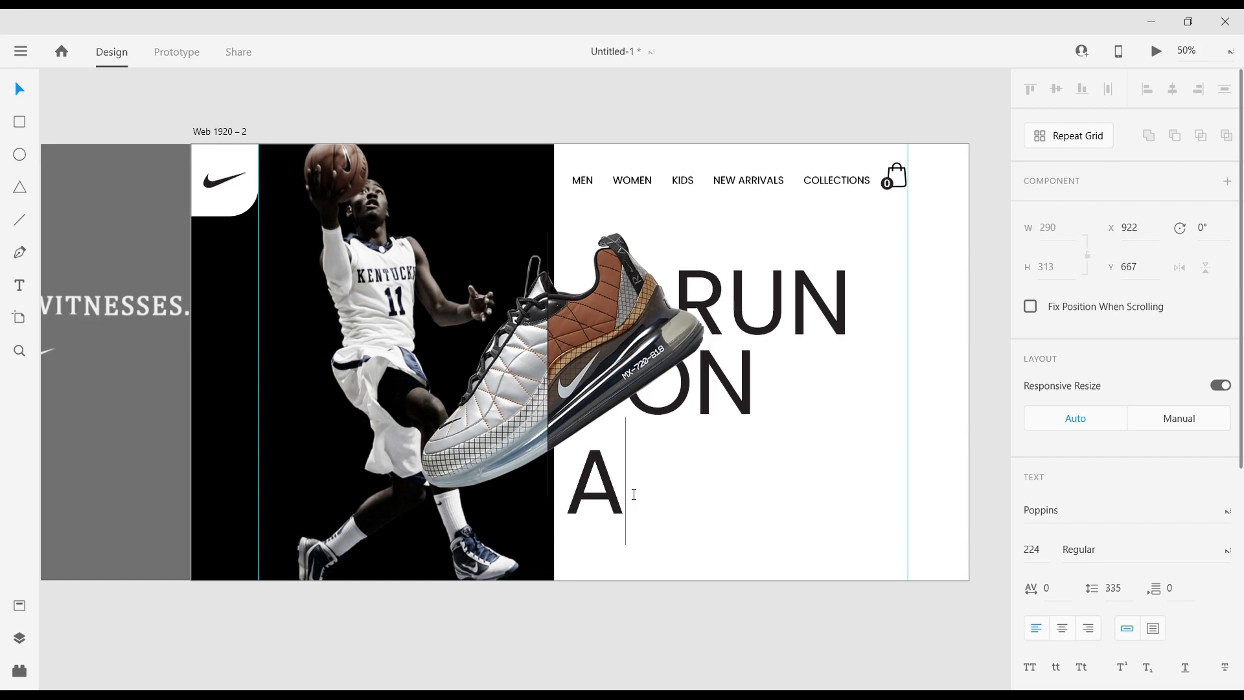
type("IR")
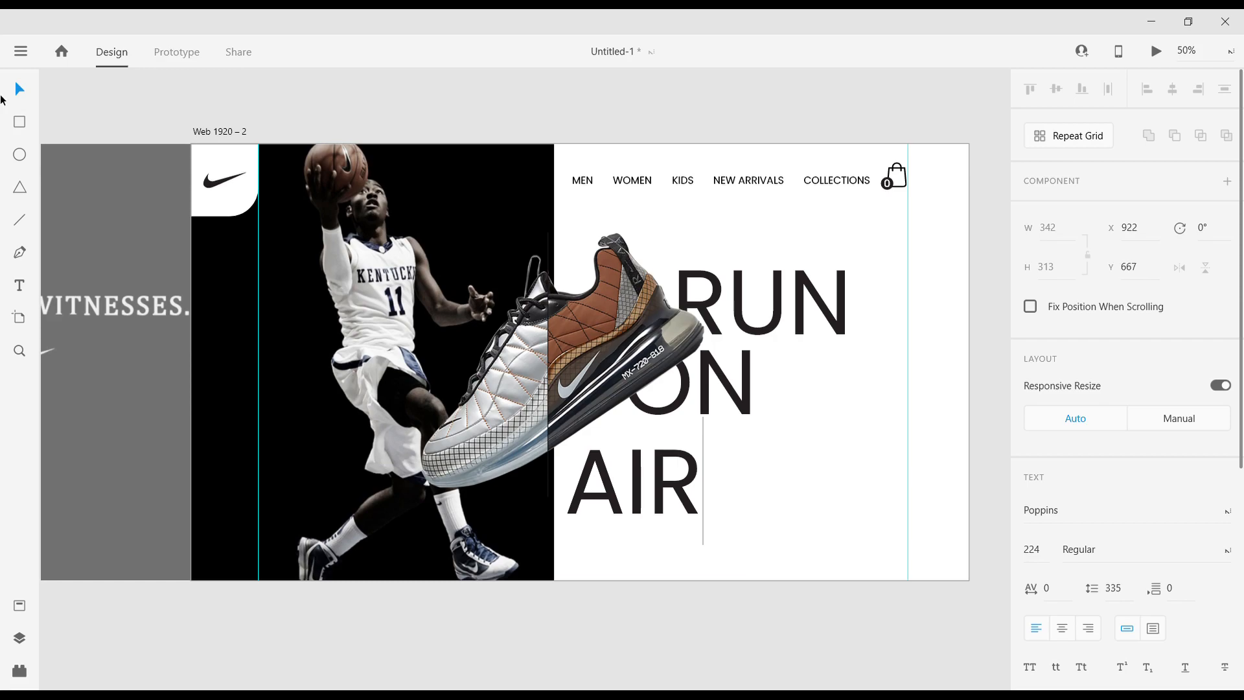
key("Escape")
Set the font weight of "AIR", "ON" and "RUN" to Poppins SemiBold.
left_click(1223, 556)
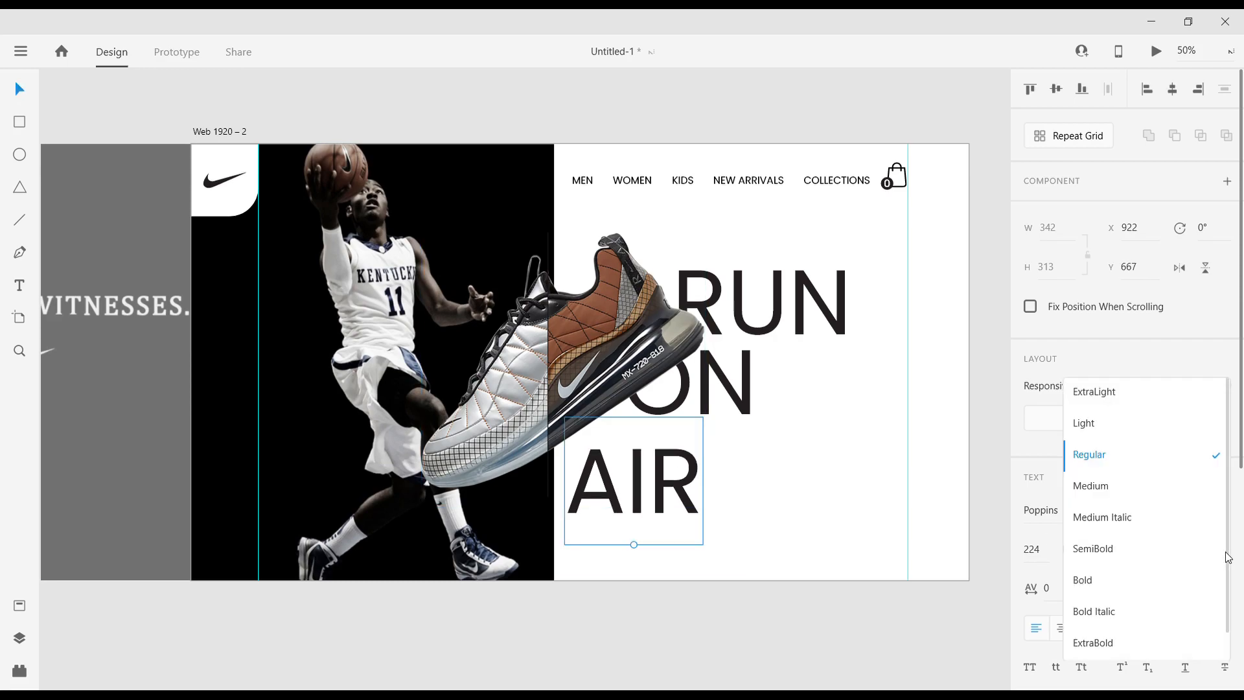
left_click(1119, 550)
key("Tab")
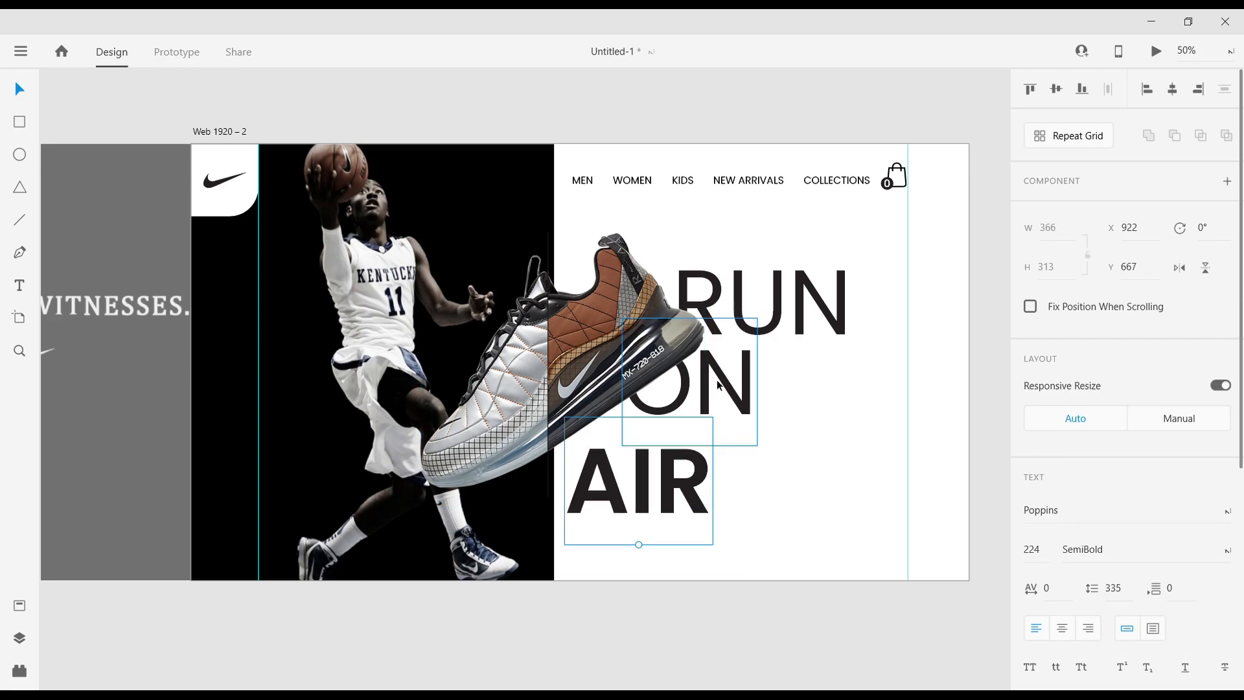
left_click(1212, 561)
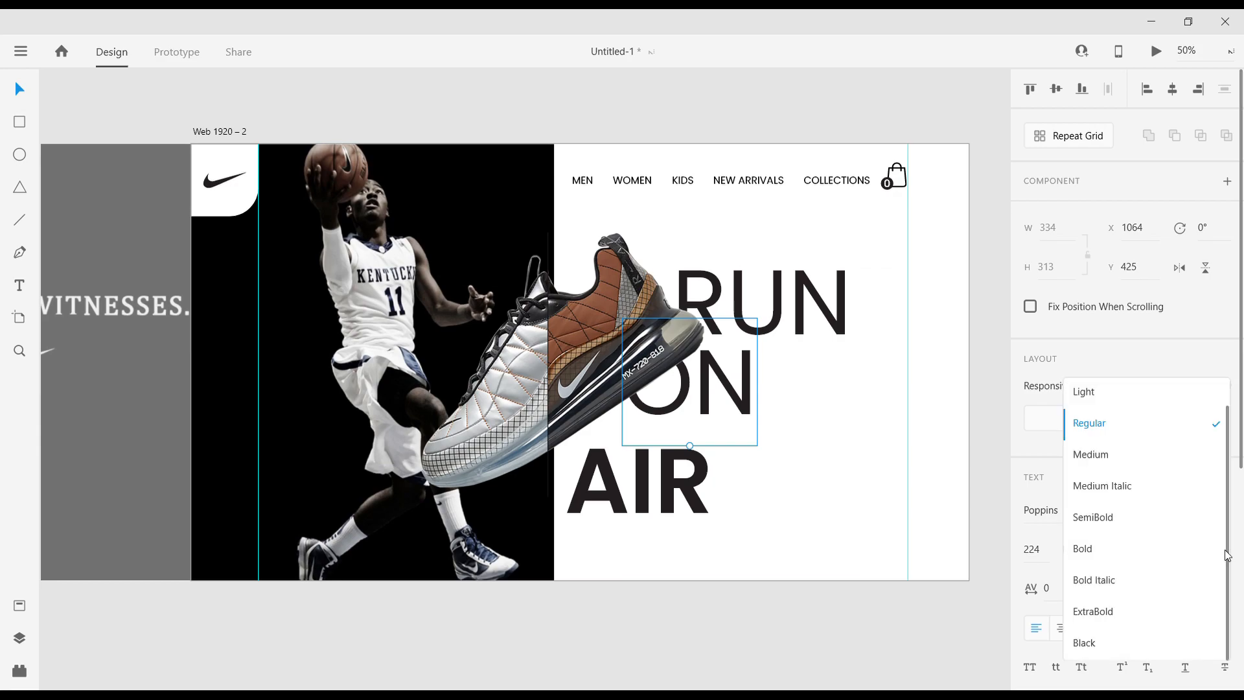
left_click(1119, 550)
left_click(823, 319)
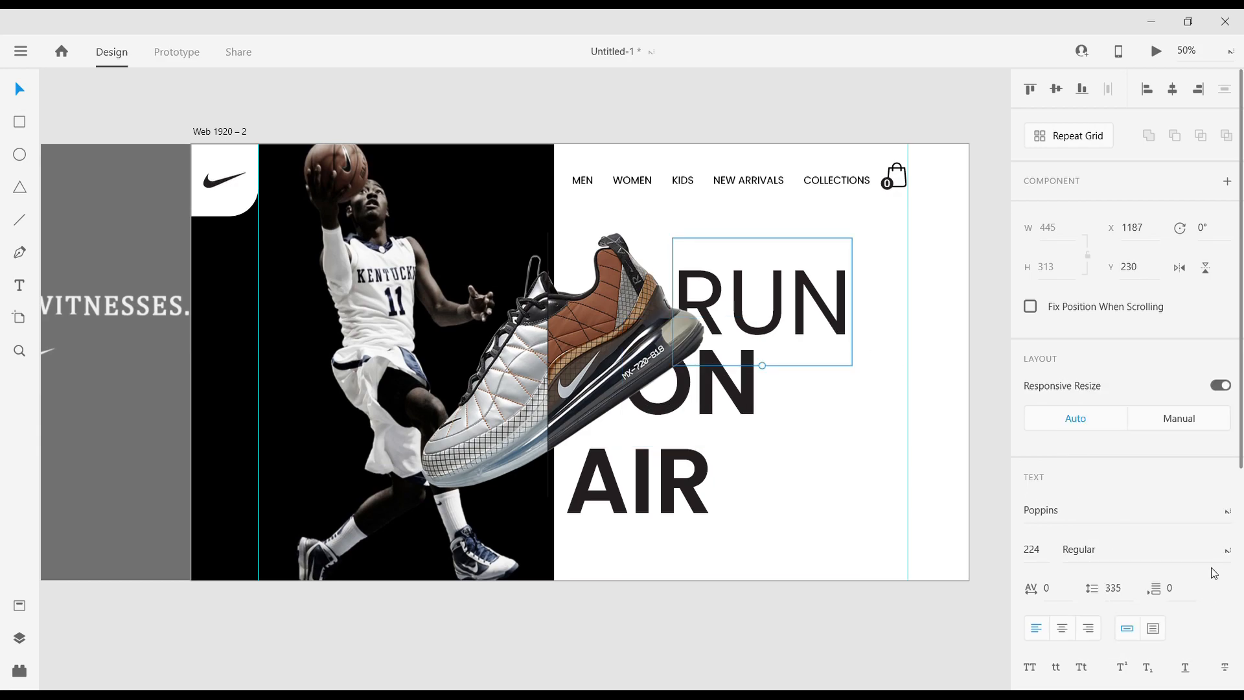
left_click(1225, 555)
left_click(1091, 519)
Scale the three headline words down together to a font size of about 195.
left_click(739, 389)
left_click(690, 502, "shift")
left_click(828, 319, "shift")
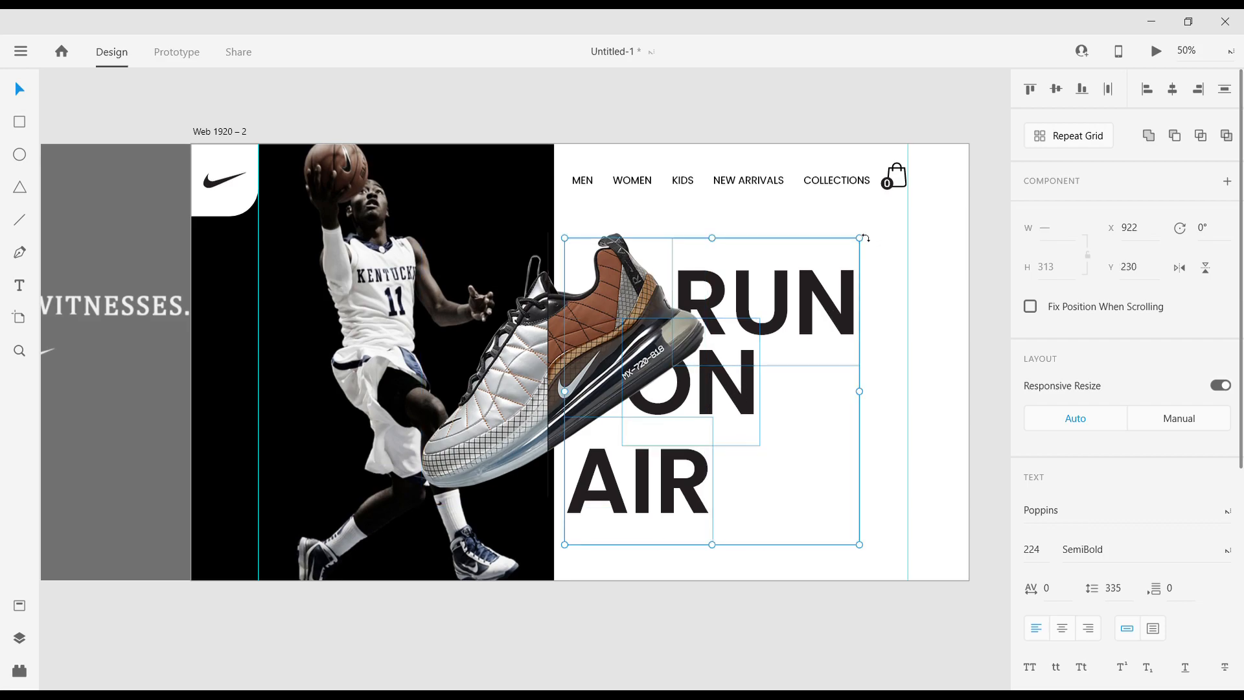
left_click_drag(860, 238, 829, 273)
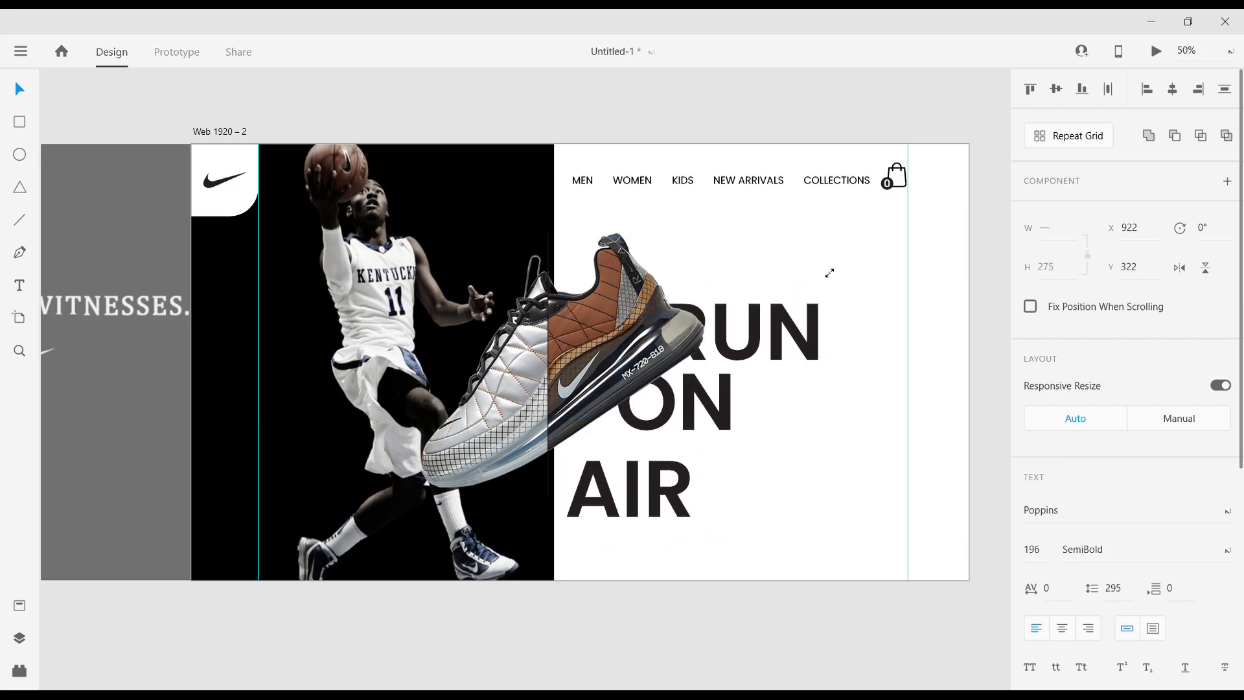
left_click(860, 94)
Space the headline words evenly in a descending diagonal, with "RUN" at X 1187, Y 261 and "AIR" at X 895, Y 648.
left_click(786, 332)
left_click_drag(786, 332, 799, 306)
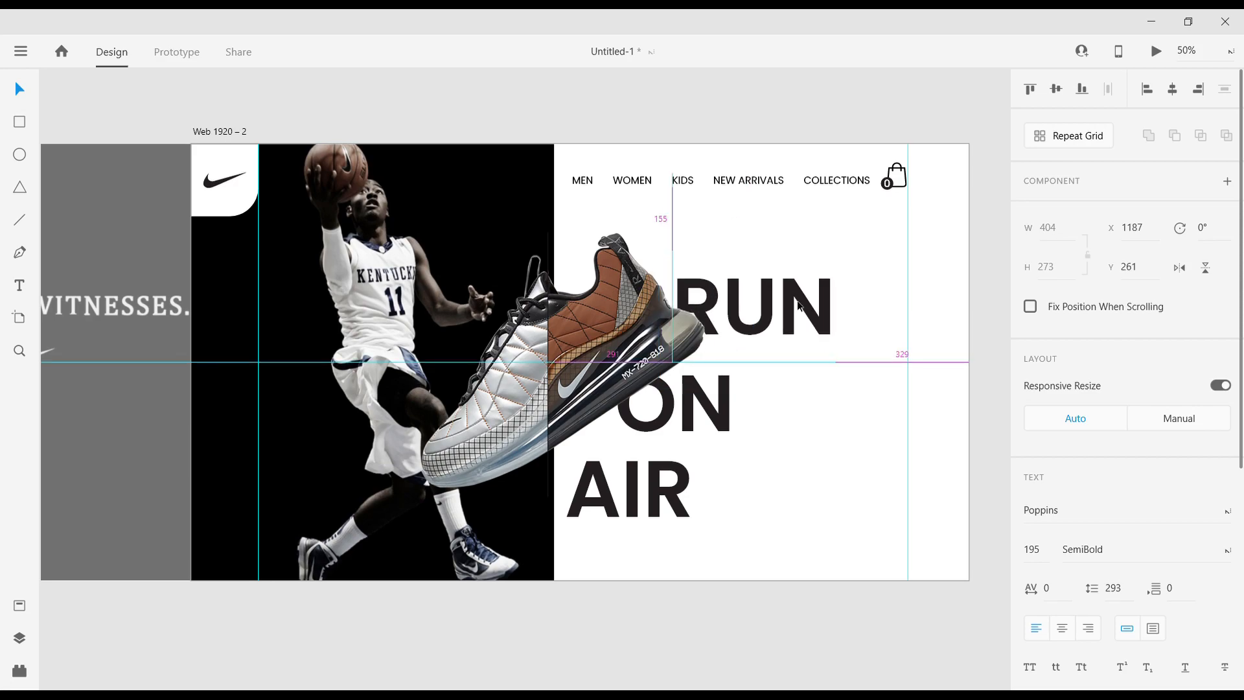
left_click_drag(703, 415, 712, 405)
mouse_move(671, 476)
left_mouse_down()
mouse_move(659, 446)
mouse_move(664, 464)
left_mouse_up()
left_click(728, 425, "shift")
left_click(797, 332, "shift")
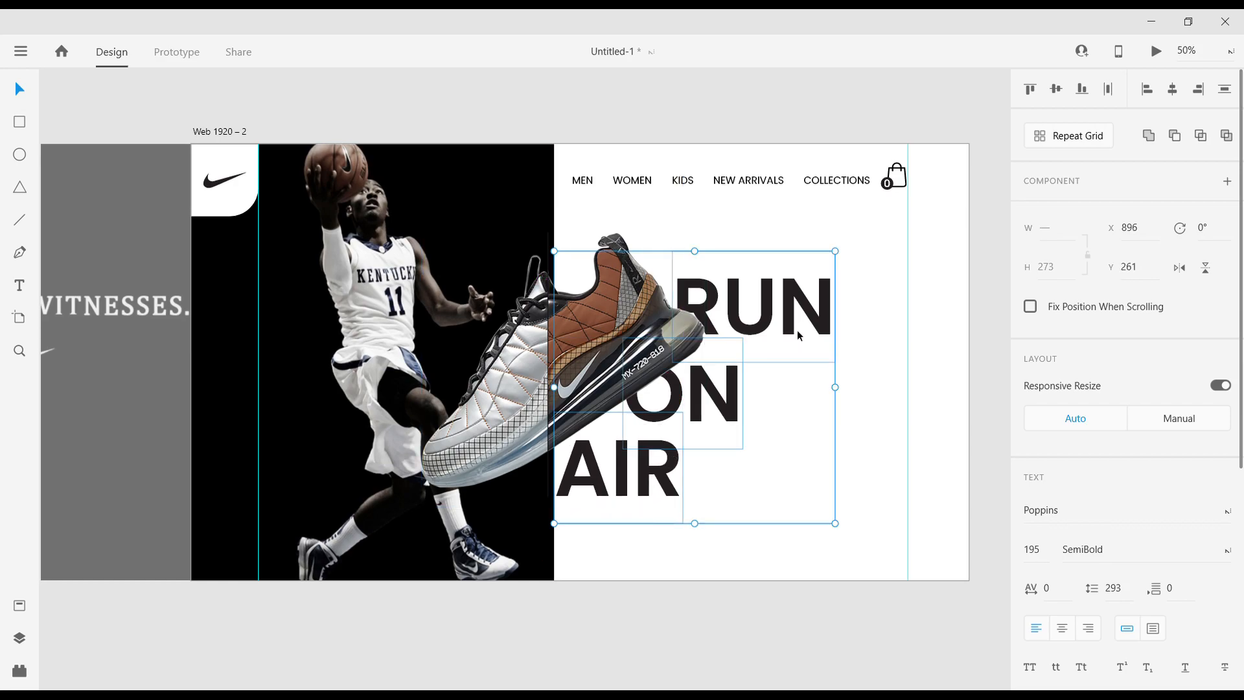
left_click(1221, 89)
left_click(819, 134)
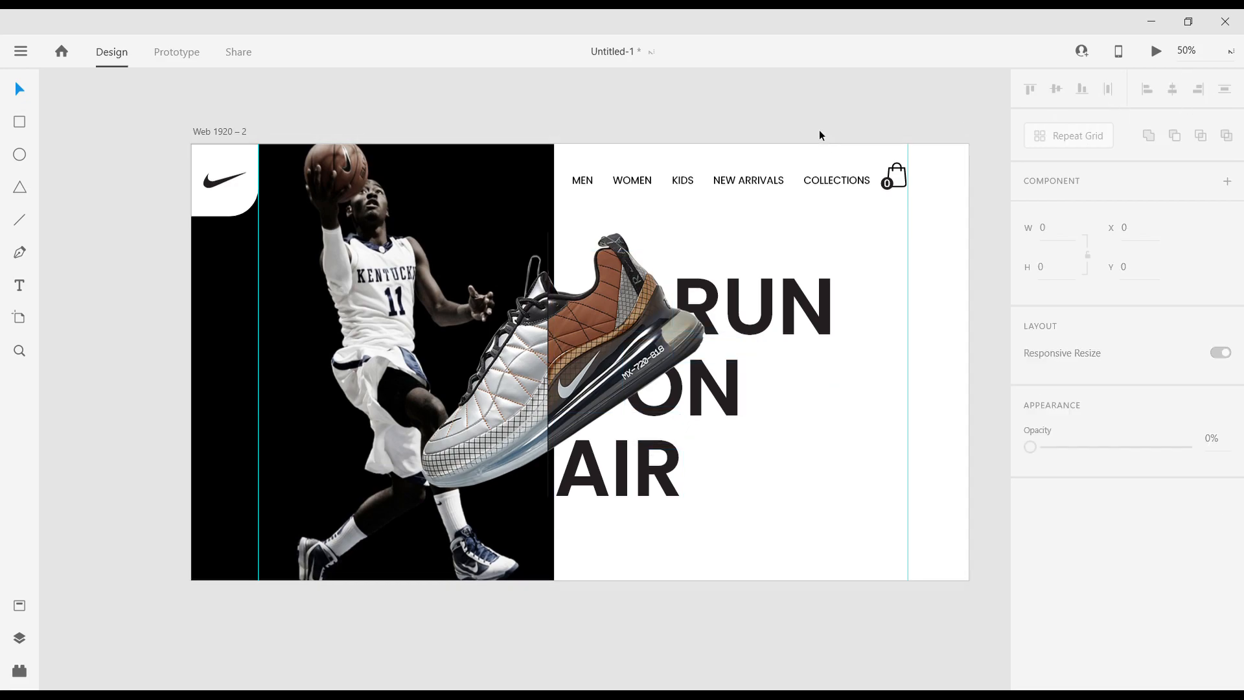
left_click(656, 498)
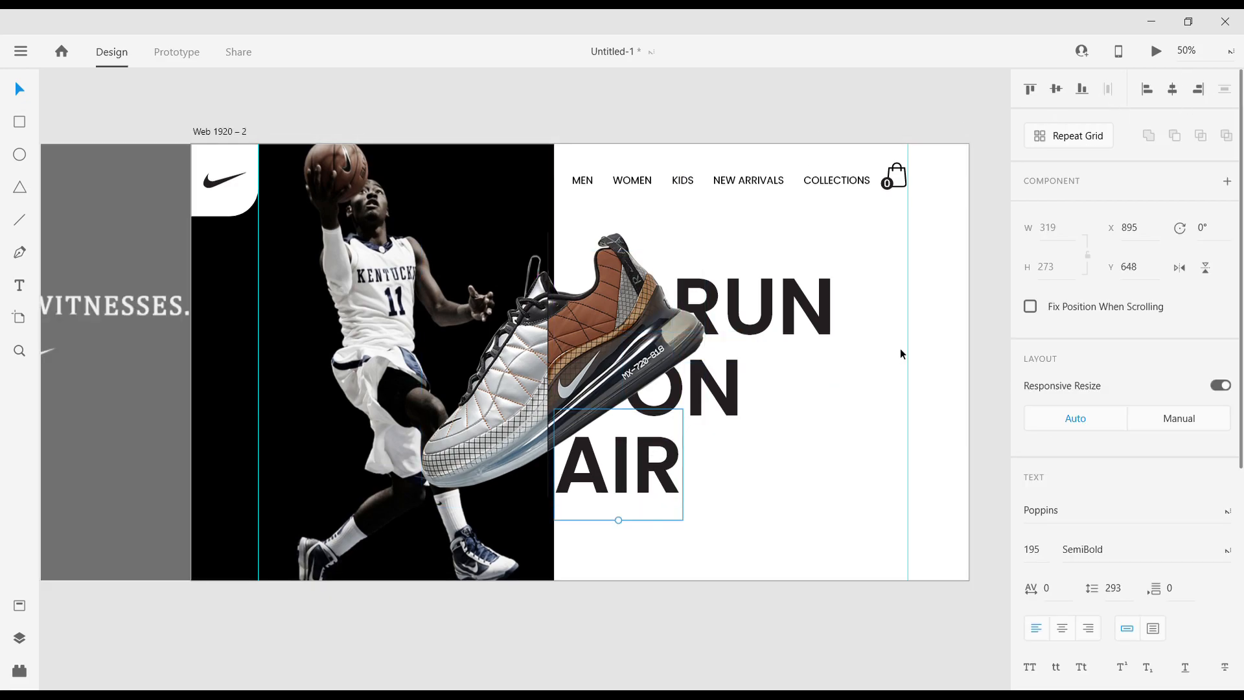
left_click(870, 91)
Draw a thin horizontal rectangle about 133 × 22 against the right margin guide at X 1637, Y 512.
key("ctrl+minus")
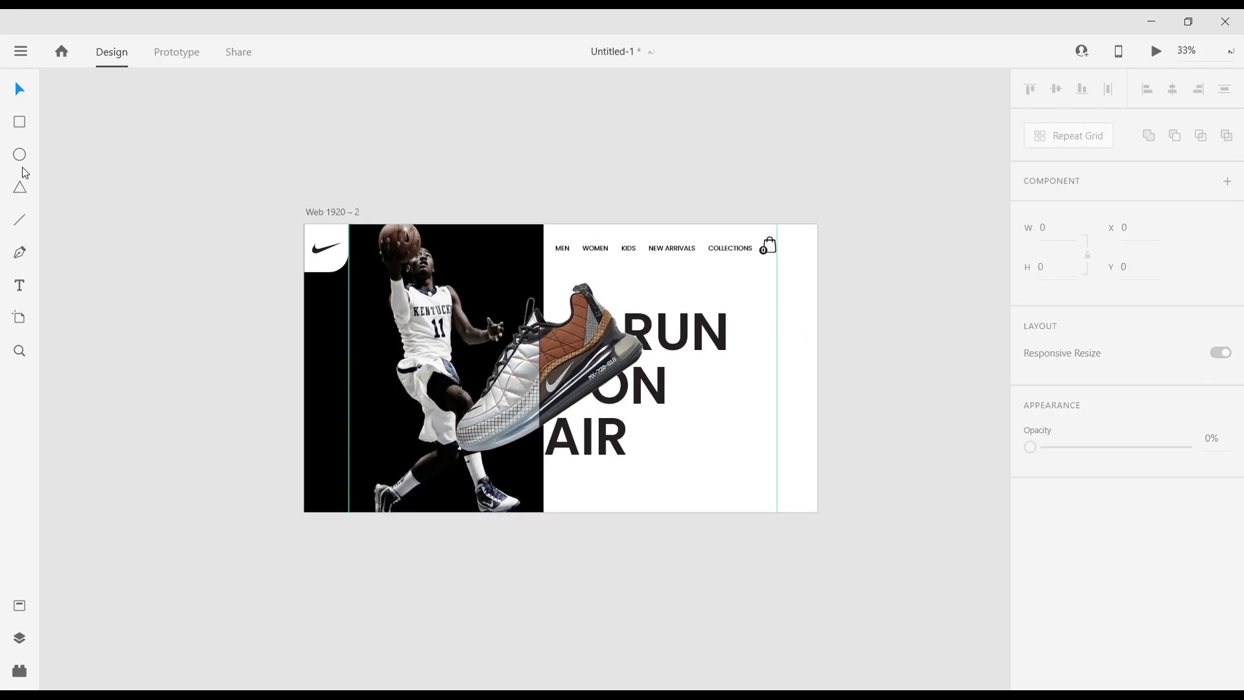
left_click(19, 125)
left_click_drag(742, 361, 783, 372)
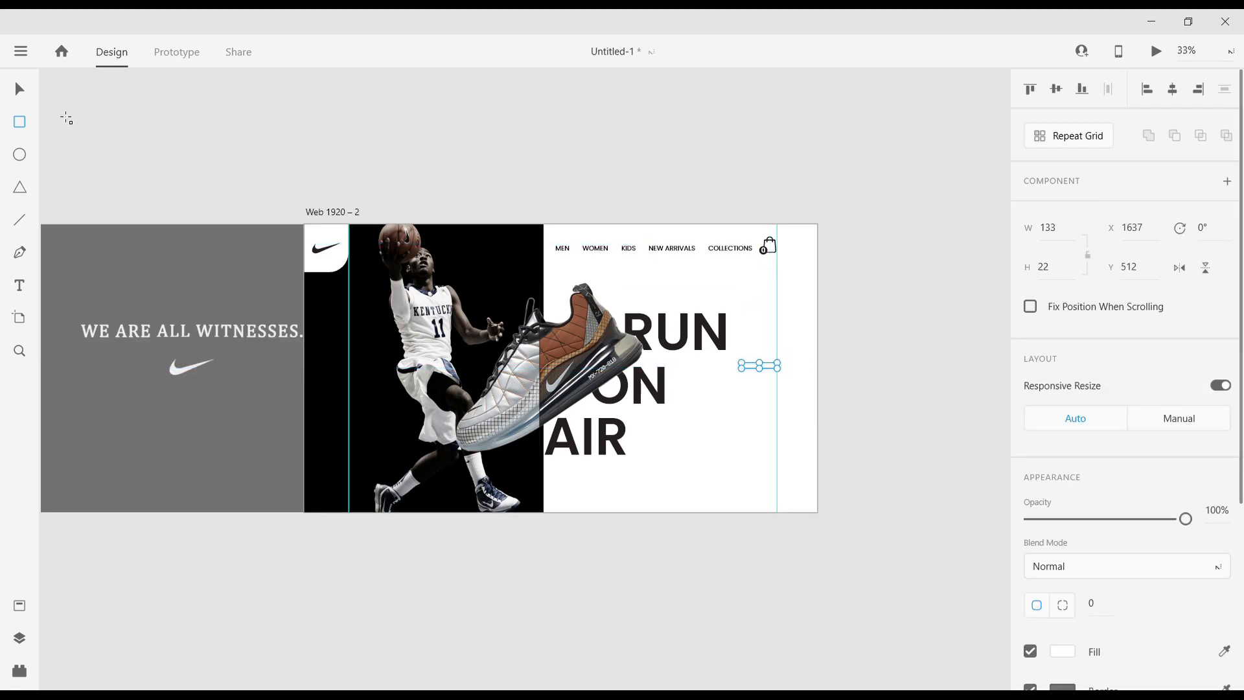
left_click(332, 108)
Fill the thin rectangle with the saved dark swatch #231F20 and remove its border.
scroll(526, 379, "up", 4)
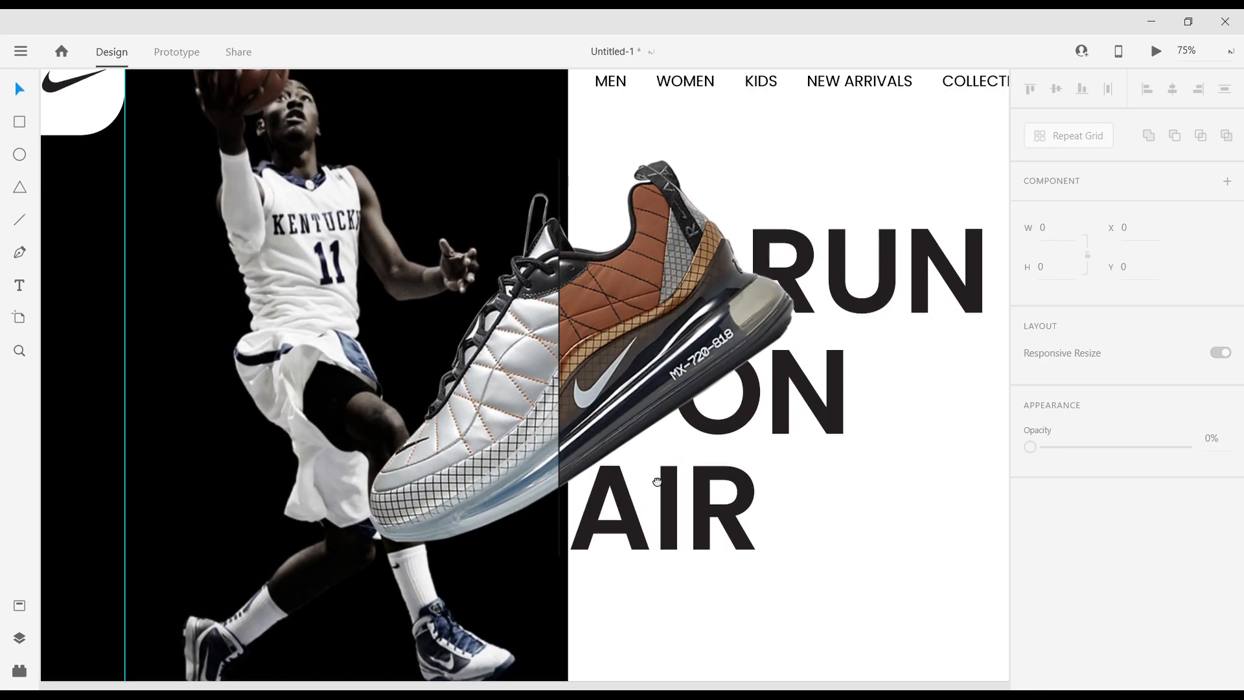
left_click_drag(656, 481, 327, 458)
left_click(739, 334)
scroll(1180, 569, "down", 5)
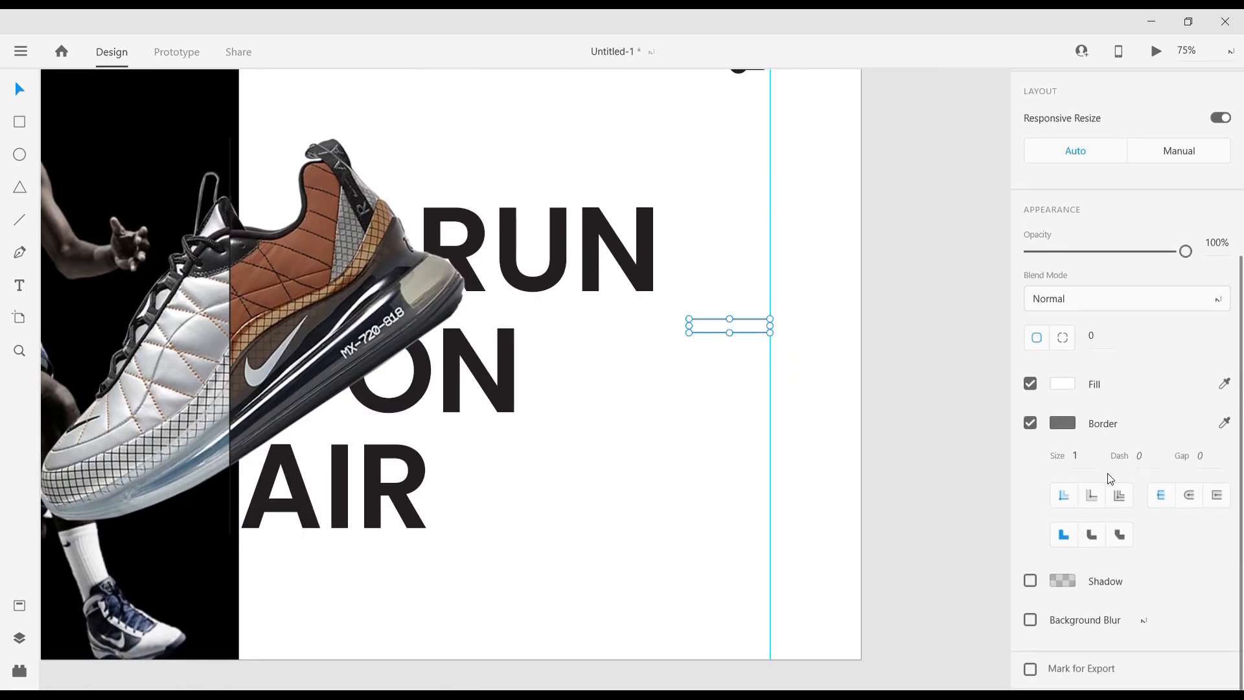
left_click(1062, 383)
left_click(867, 498)
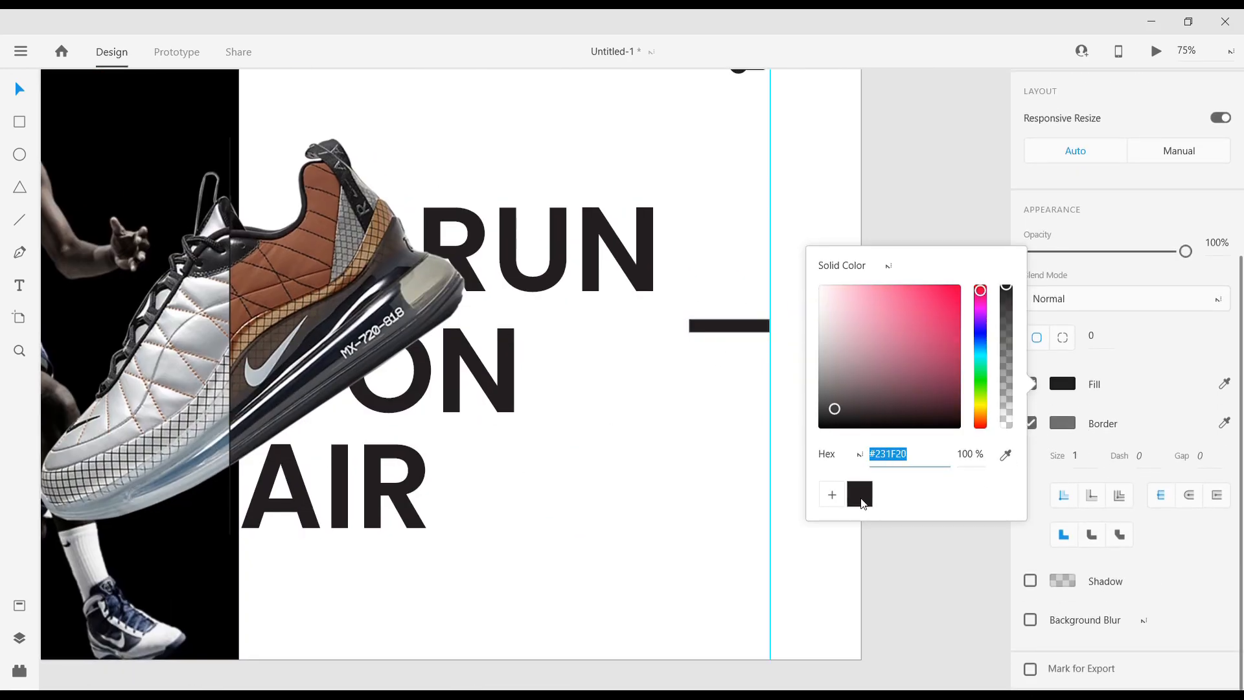
left_click(1160, 425)
left_click(1030, 423)
Turn the rectangle into four stacked right-aligned bars 7 high, with the top bar widened to 166.
left_click(724, 326)
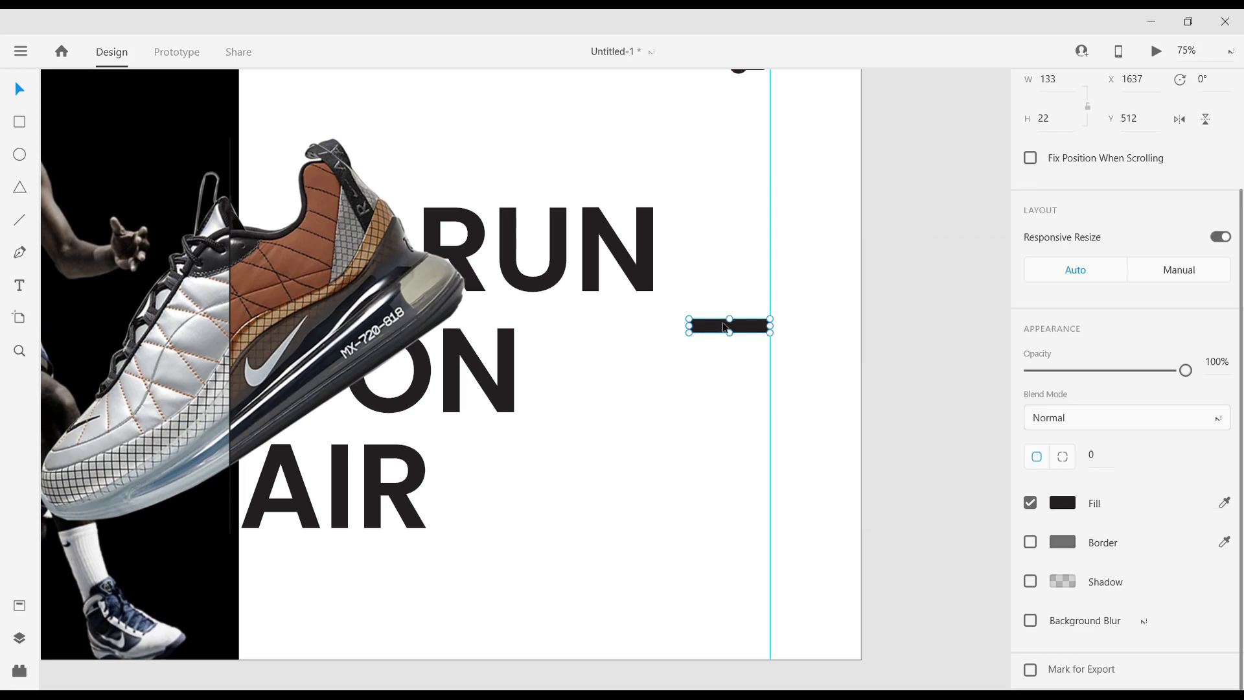
left_click_drag(737, 341, 727, 378)
left_click(713, 322)
left_click_drag(691, 321, 675, 333)
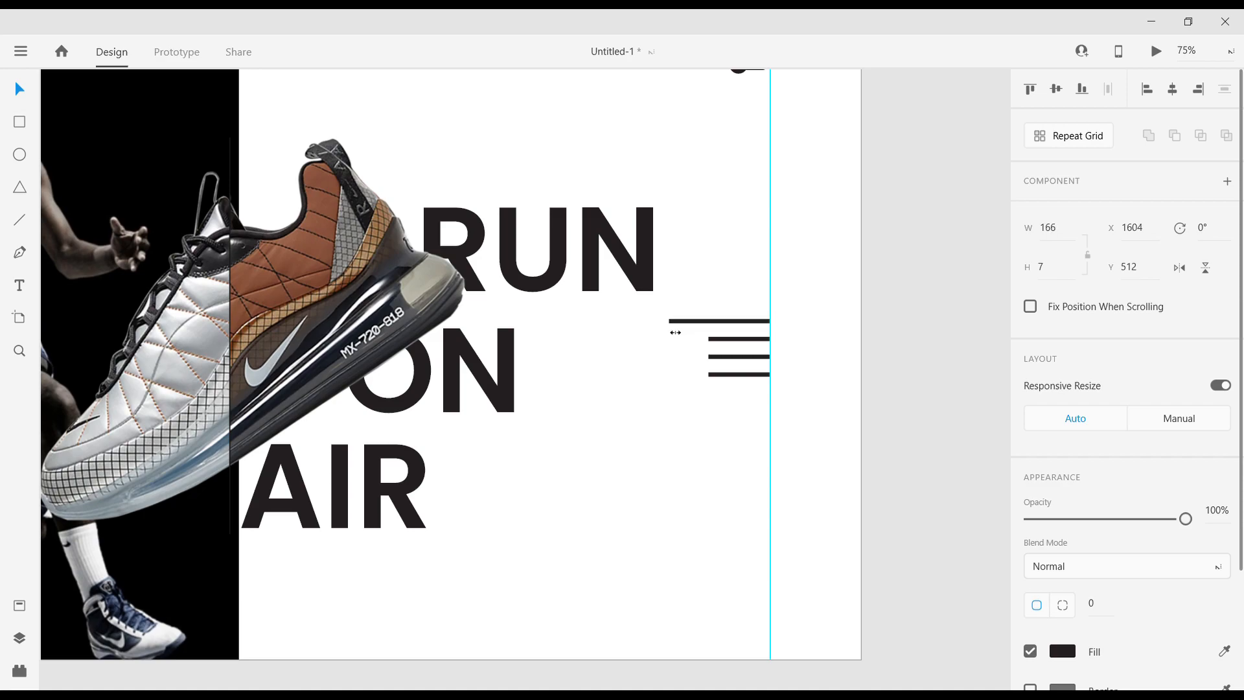
Select all four bars beside the right margin guide and group them.
left_click_drag(723, 290, 721, 405)
left_click(724, 301)
left_click_drag(723, 299, 743, 422)
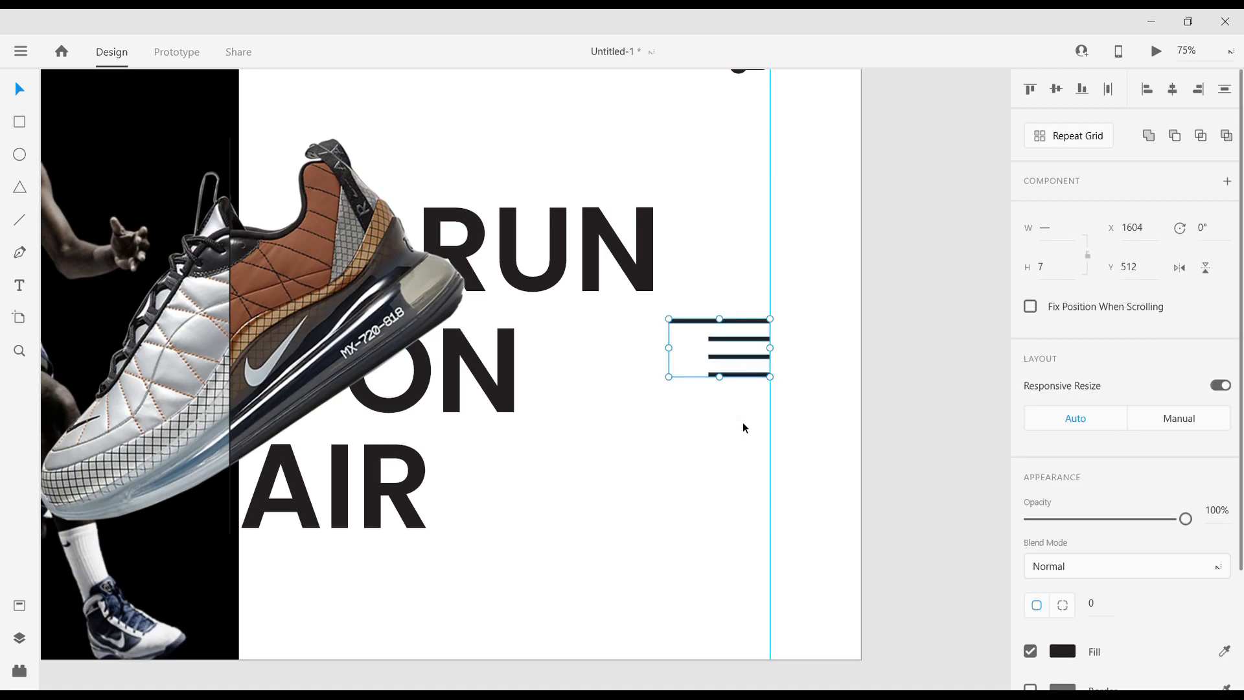
key("ctrl+g")
Scale the bar group down to 128 × 72 against the right guide and centre it vertically on the artboard.
key("ctrl+minus")
key("ctrl+minus")
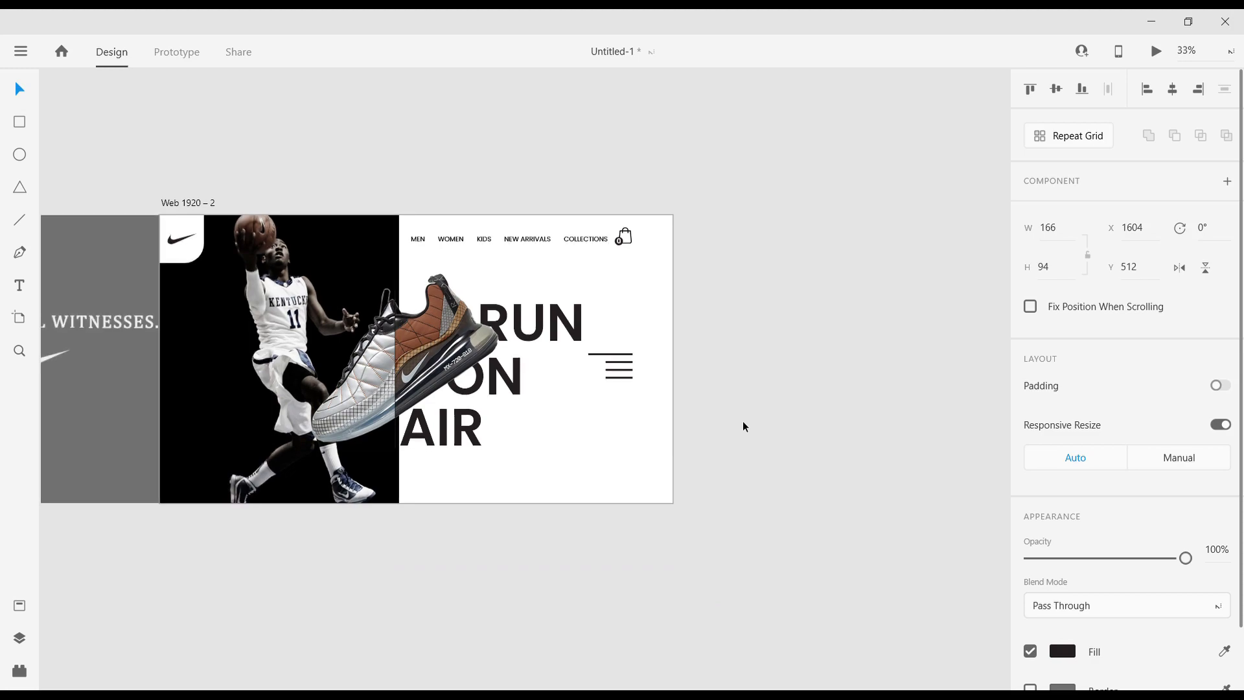
left_click_drag(590, 361, 597, 363)
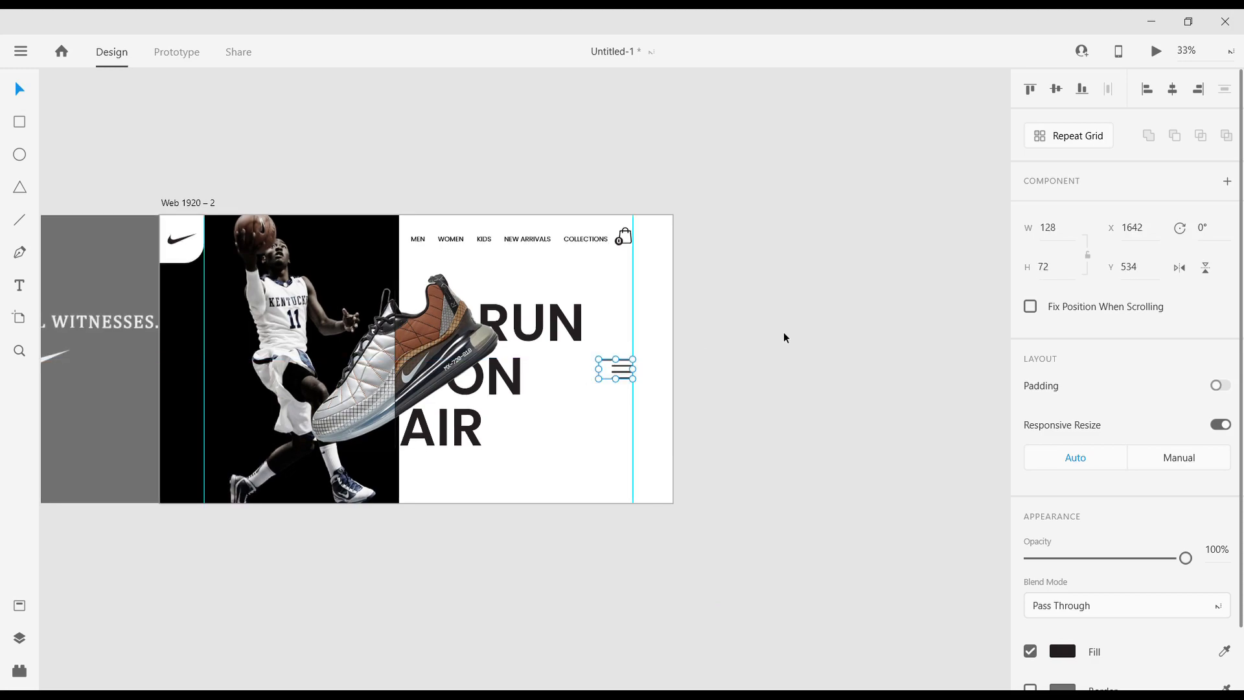
left_click(1056, 88)
Extend the landing page artboard downward to a height of 2065.
left_click(792, 297)
left_click_drag(740, 388, 822, 337)
left_click(259, 146)
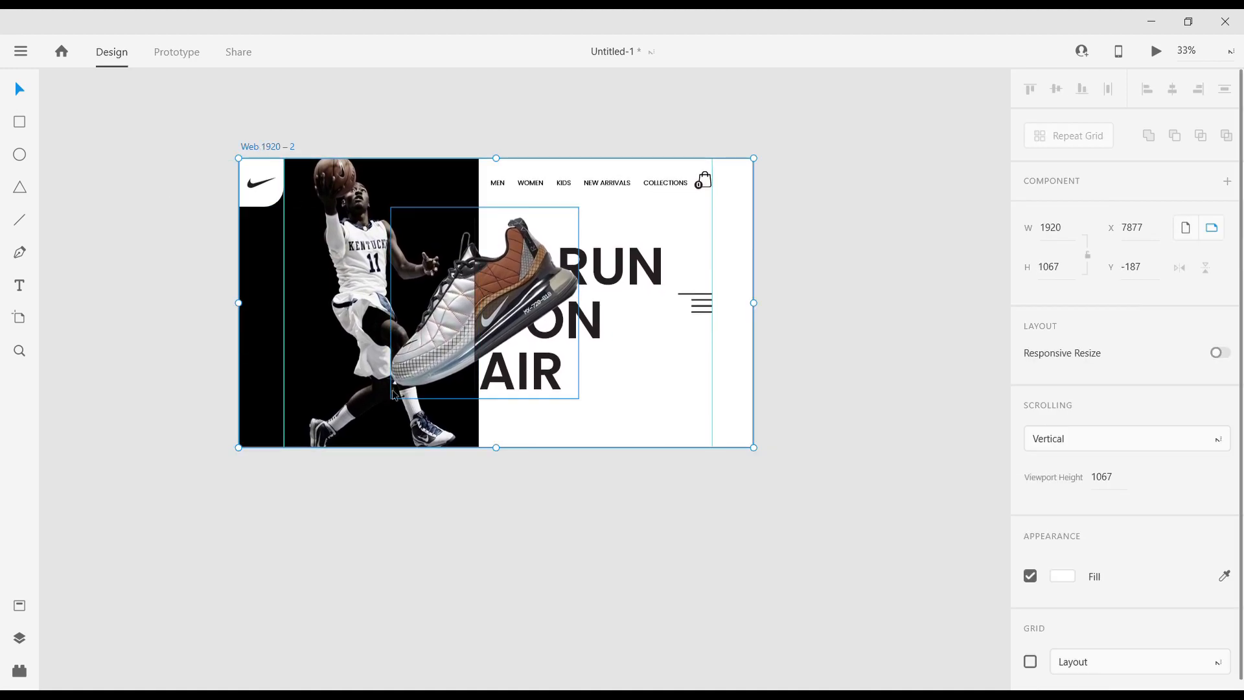
scroll(392, 390, "down", 2)
left_click(29, 322)
left_click_drag(504, 398, 499, 667)
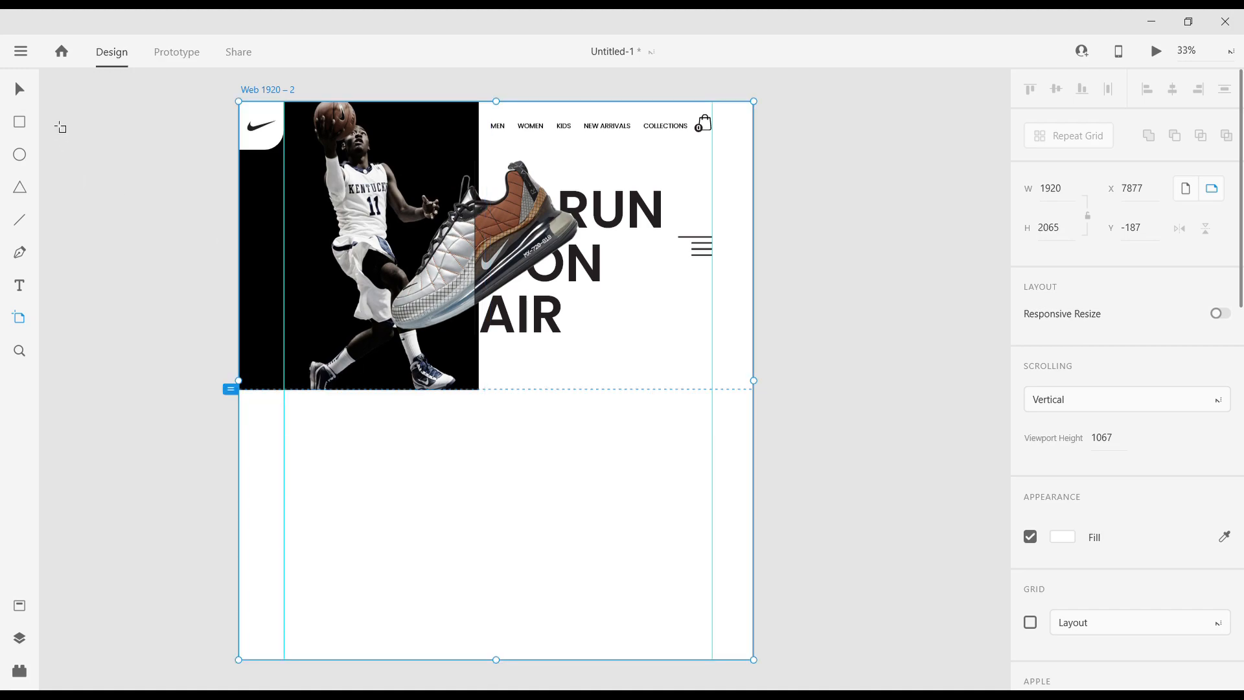
Draw a rectangle about 1604 × 272 between the margin guides below the hero section and fill it with the saved #231F20 swatch.
left_click(20, 124)
left_click_drag(285, 431, 717, 509)
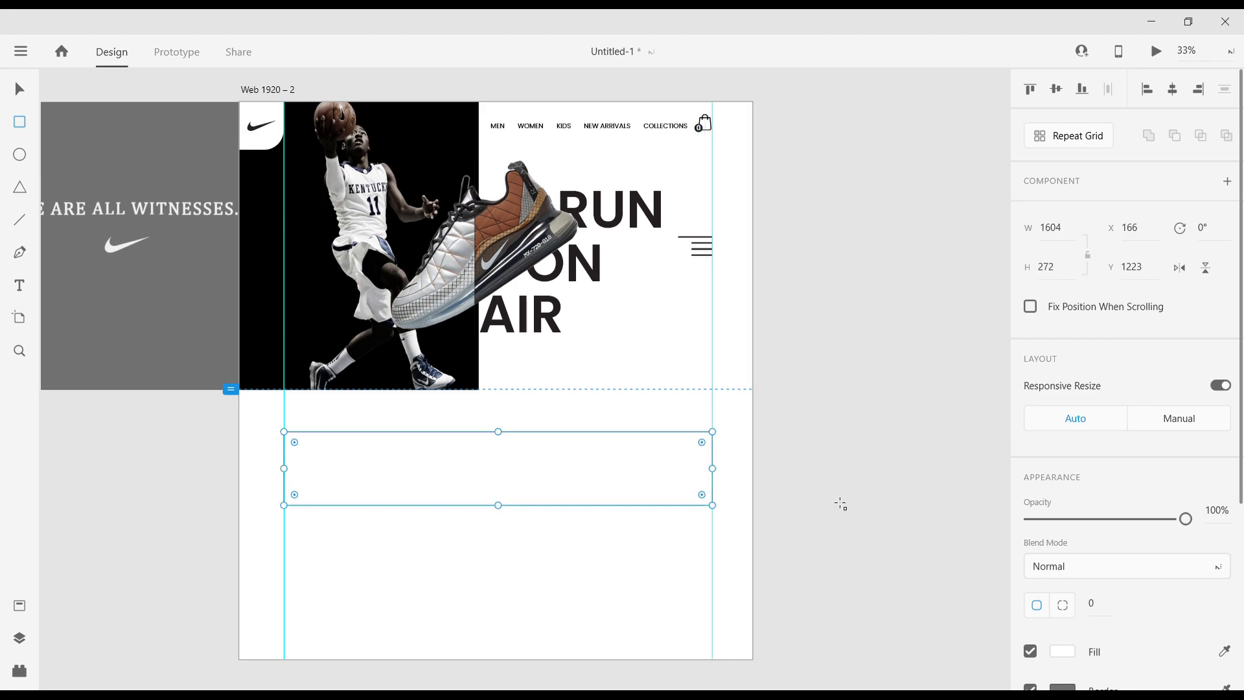
left_click(1053, 649)
left_click(867, 660)
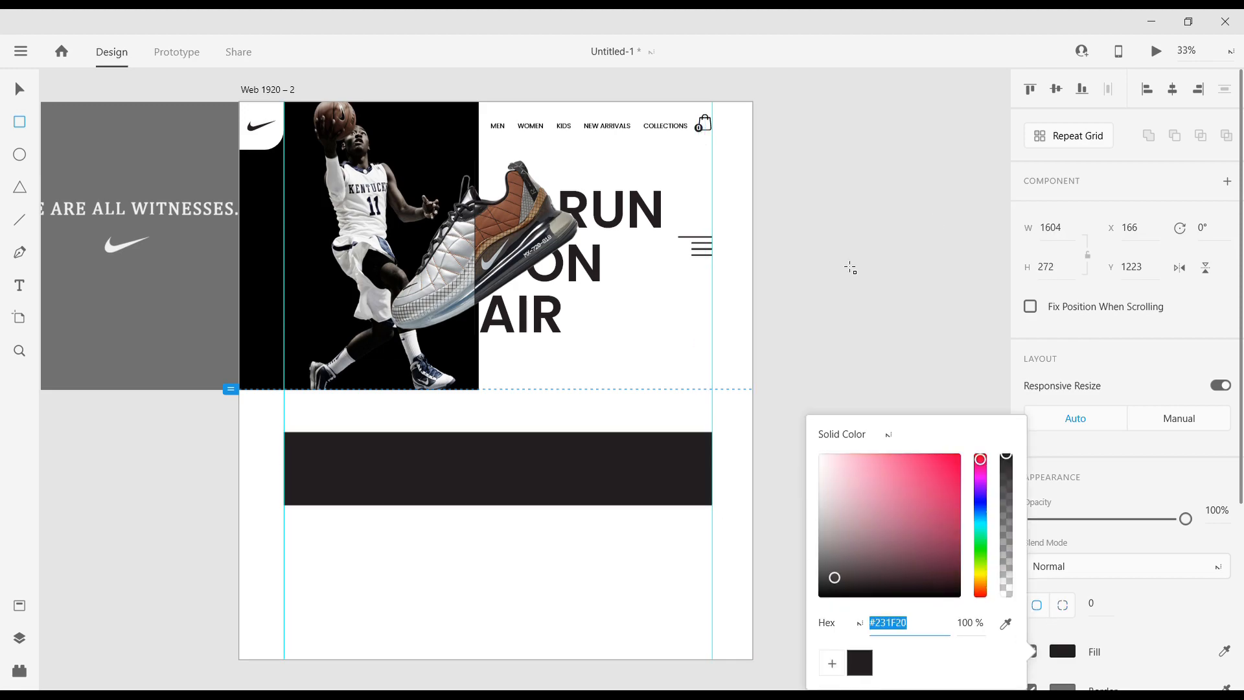
Centre the dark rectangle horizontally on the artboard and align both margin guides with its side edges.
left_click(1056, 88)
key("ctrl+z")
left_click(1172, 89)
left_click(11, 93)
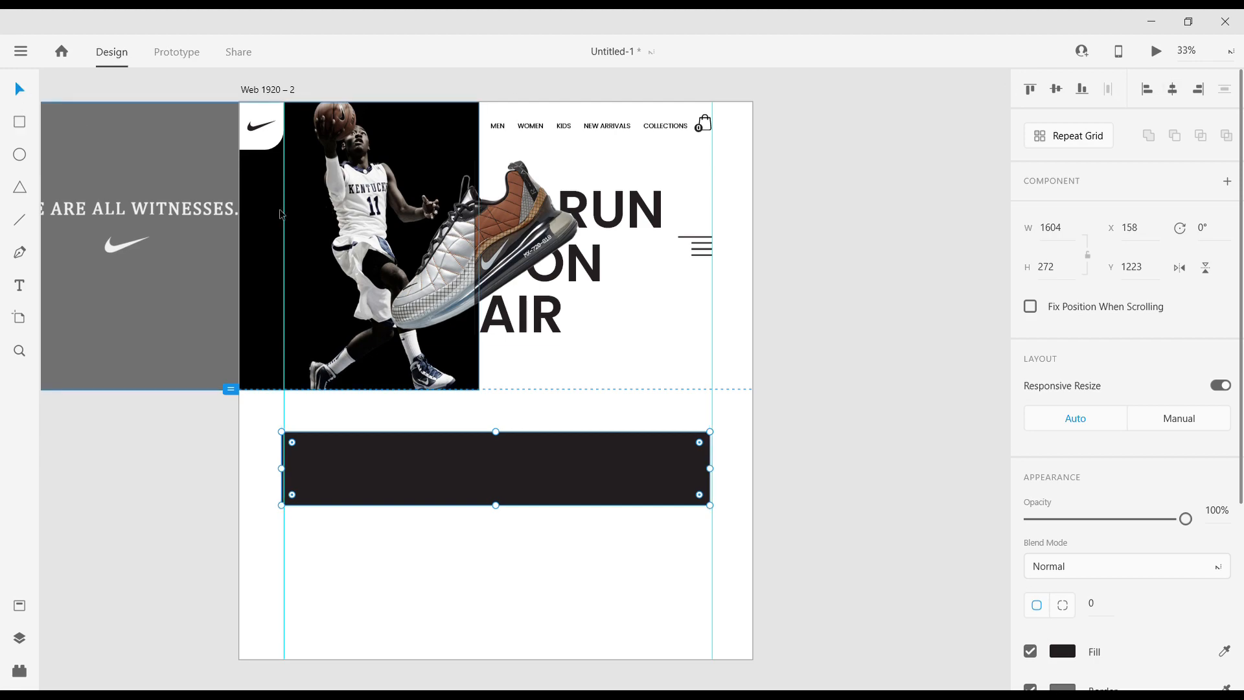
left_click_drag(284, 209, 282, 209)
left_click_drag(712, 185, 711, 184)
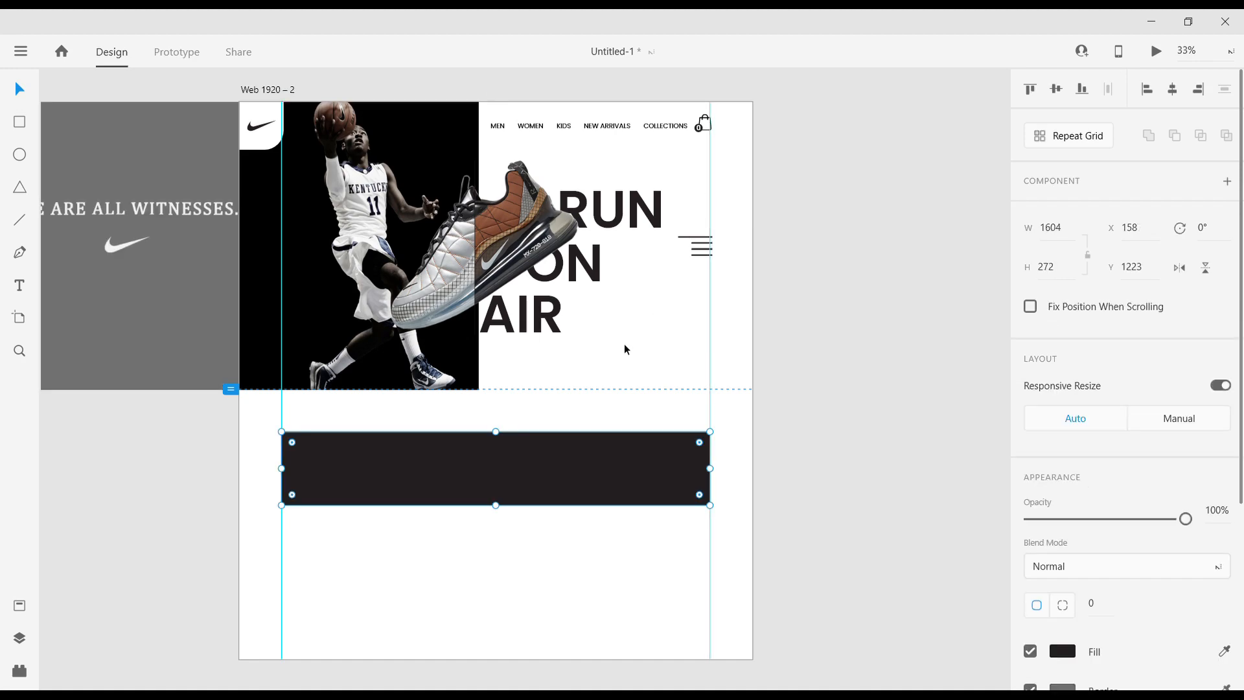
key("Delete")
scroll(194, 291, "down", 1)
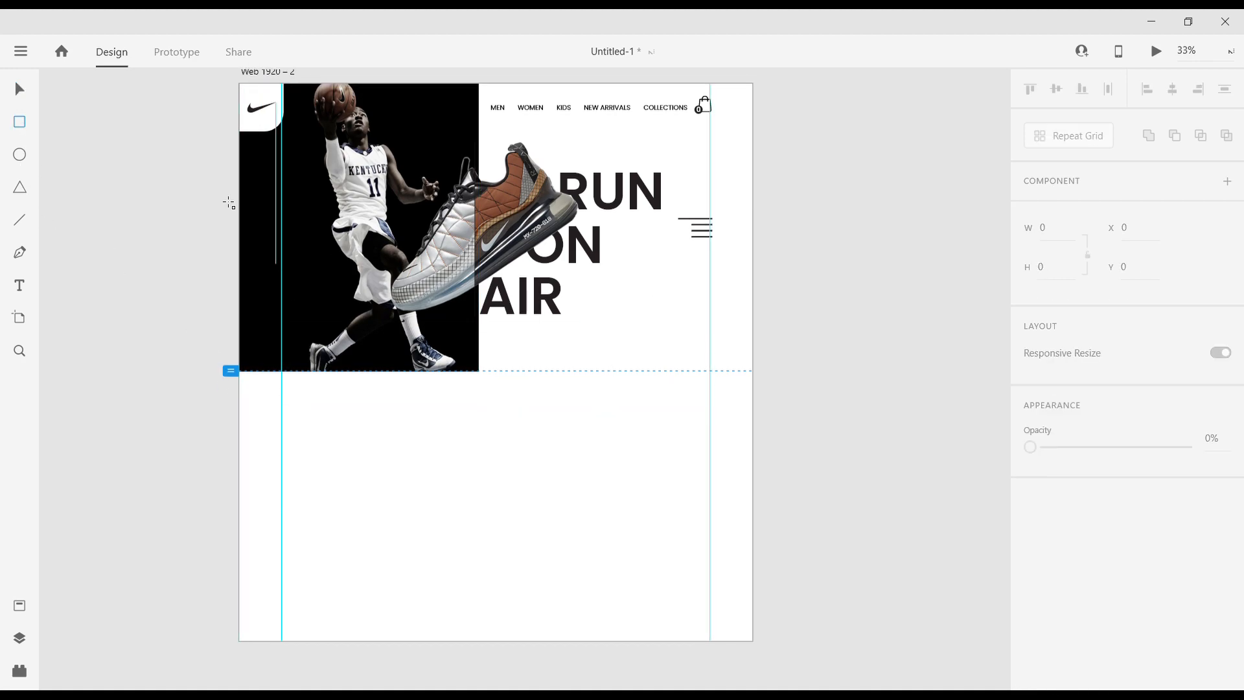
left_click(17, 91)
key("ctrl+z")
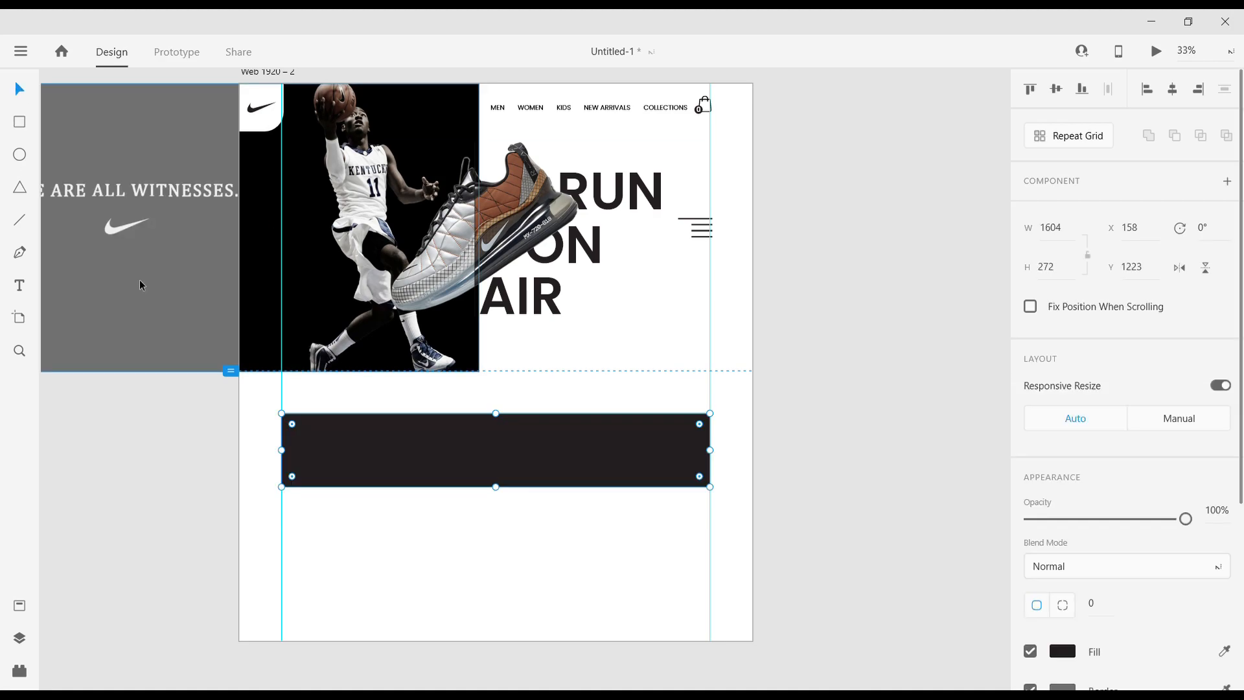
Widen the dark rectangle to about 1823 and centre it horizontally on the artboard.
left_click_drag(284, 456, 258, 452)
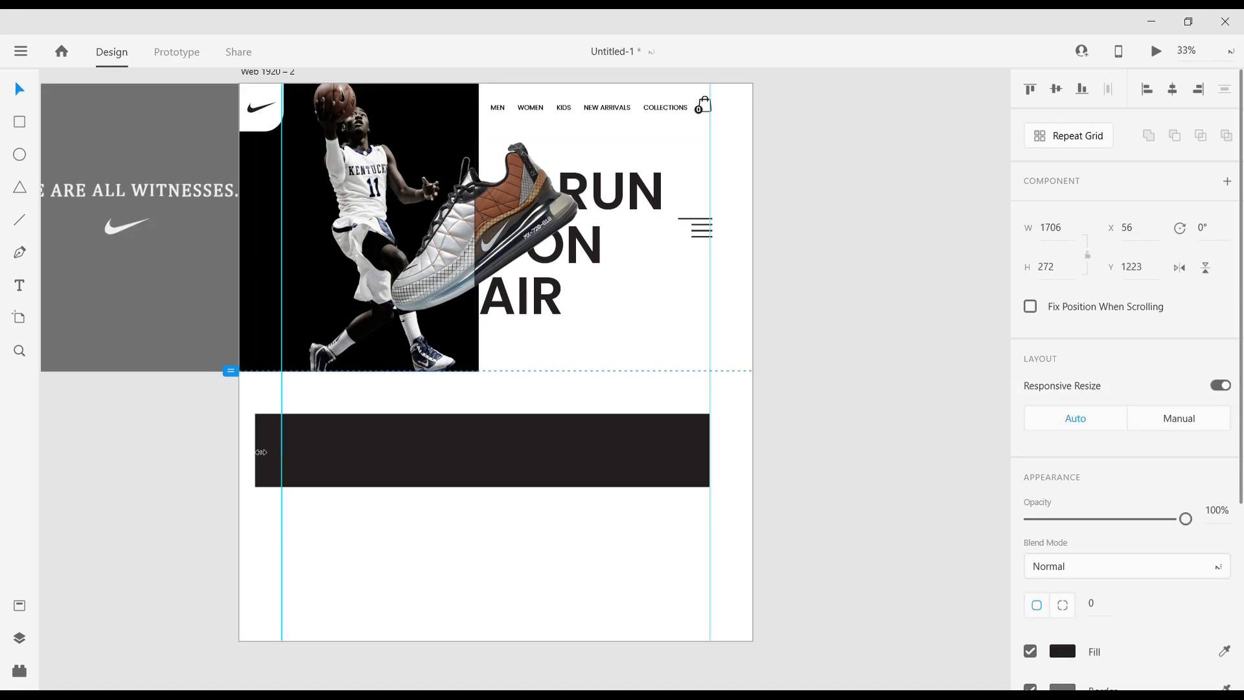
left_click_drag(715, 457, 749, 461)
left_click(1175, 88)
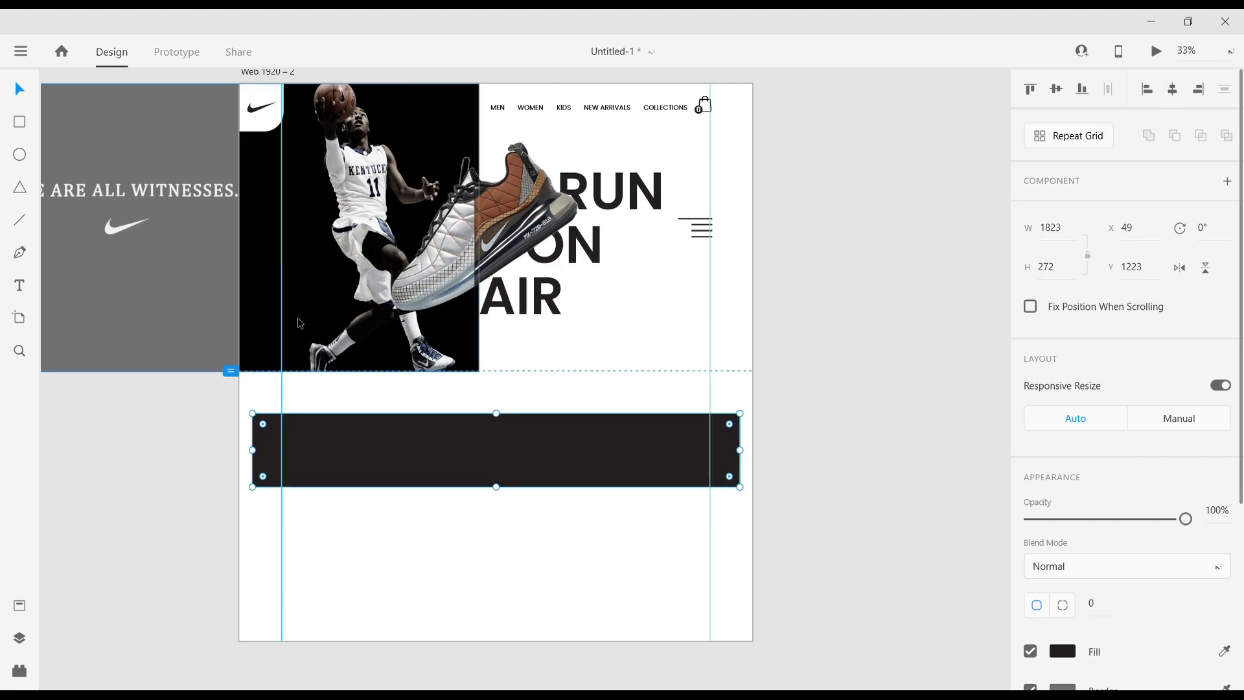
Move the margin guides to the rectangle's side edges at X 49 and 1872, and delete the rectangle.
left_click_drag(282, 309, 261, 310)
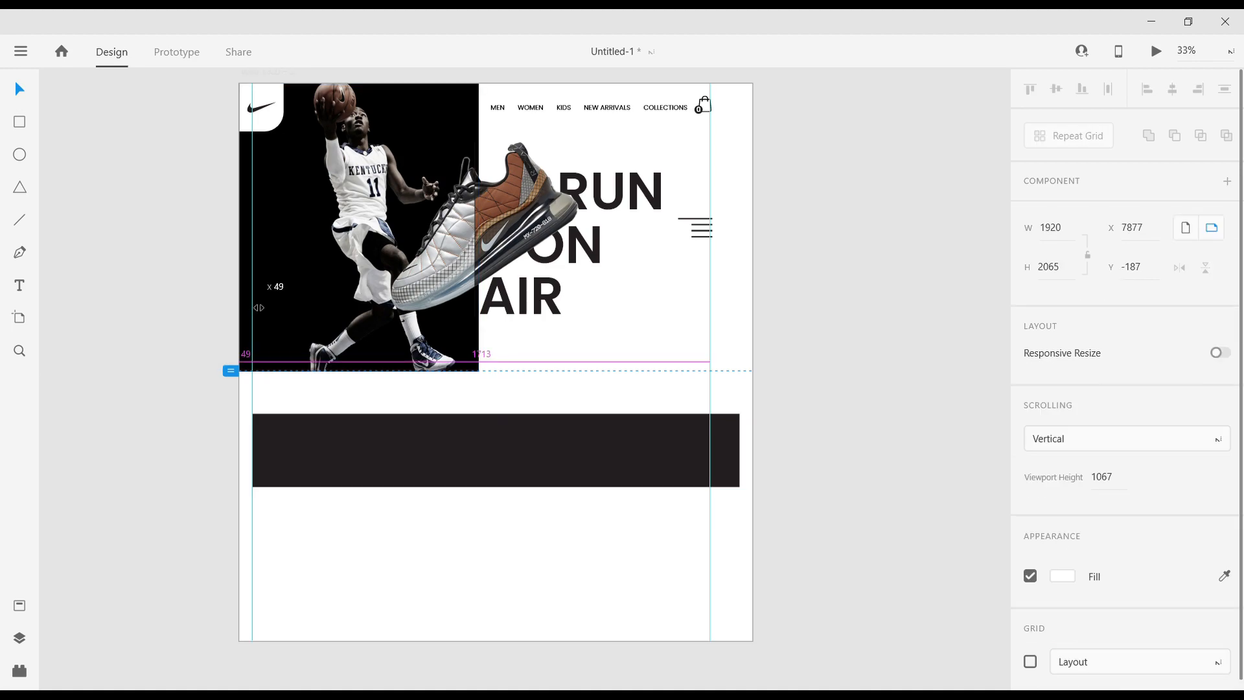
left_click_drag(261, 310, 253, 309)
left_click_drag(717, 251, 740, 258)
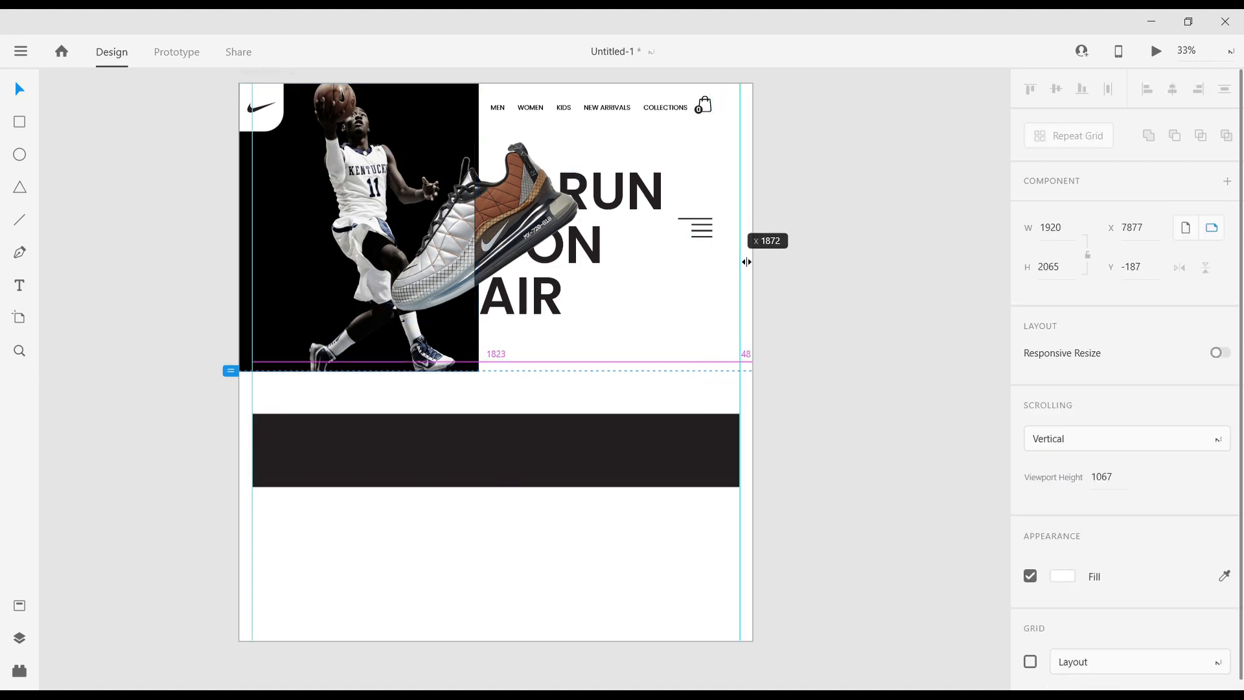
left_click(606, 464)
key("Delete")
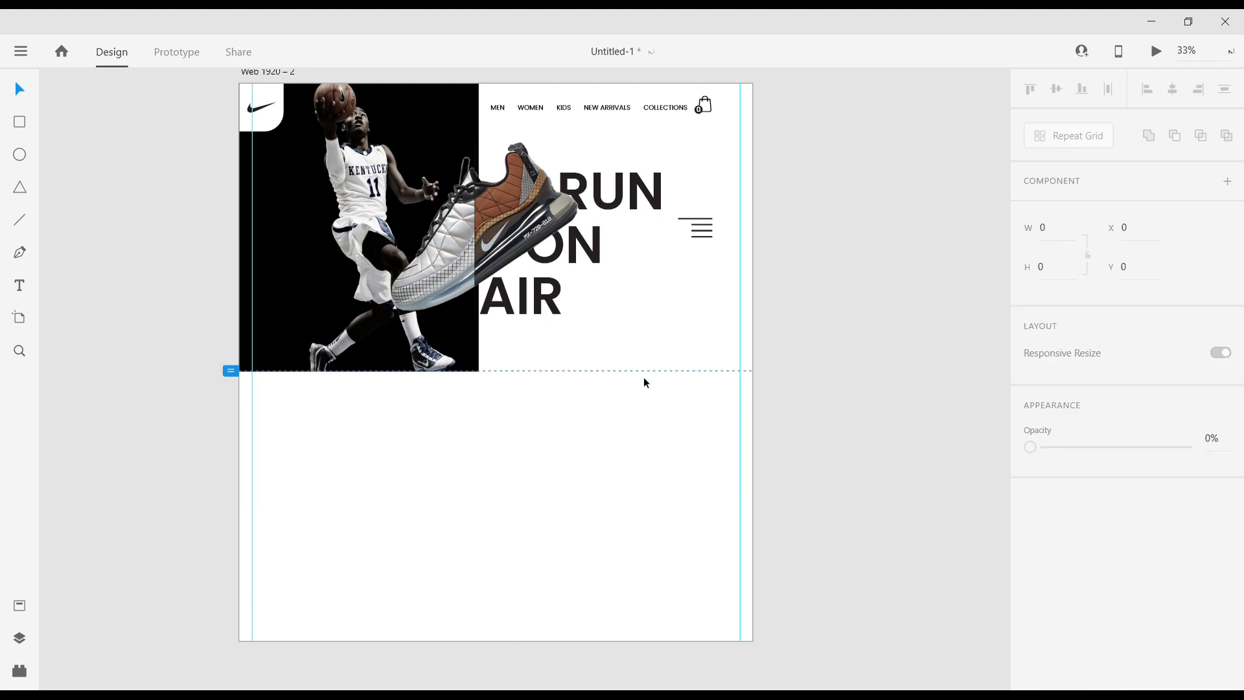
Move the slide-indicator bar group right to X 1742 so it meets the right margin guide.
left_click_drag(688, 201, 720, 254)
key("shift+Right")
key("shift+Right")
key("shift+Right")
key("shift+Right")
key("shift+Right")
key("shift+Right")
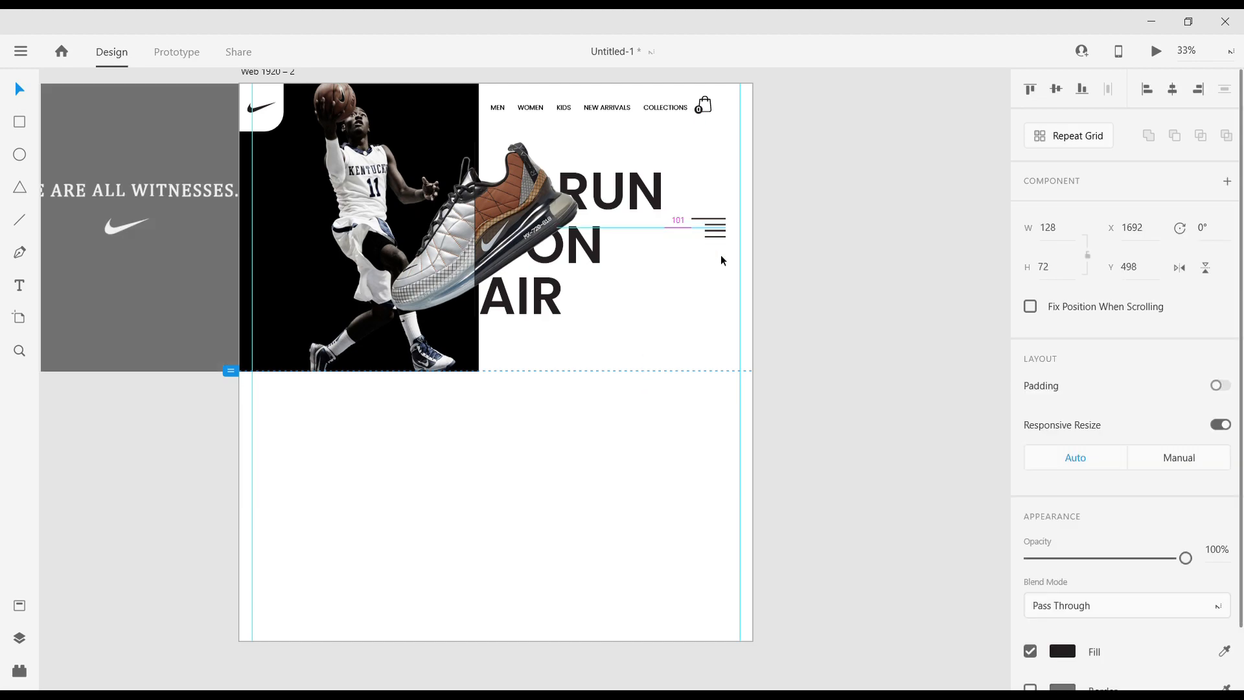
key("shift+Right")
key("shift+Right")
key("shift+Right")
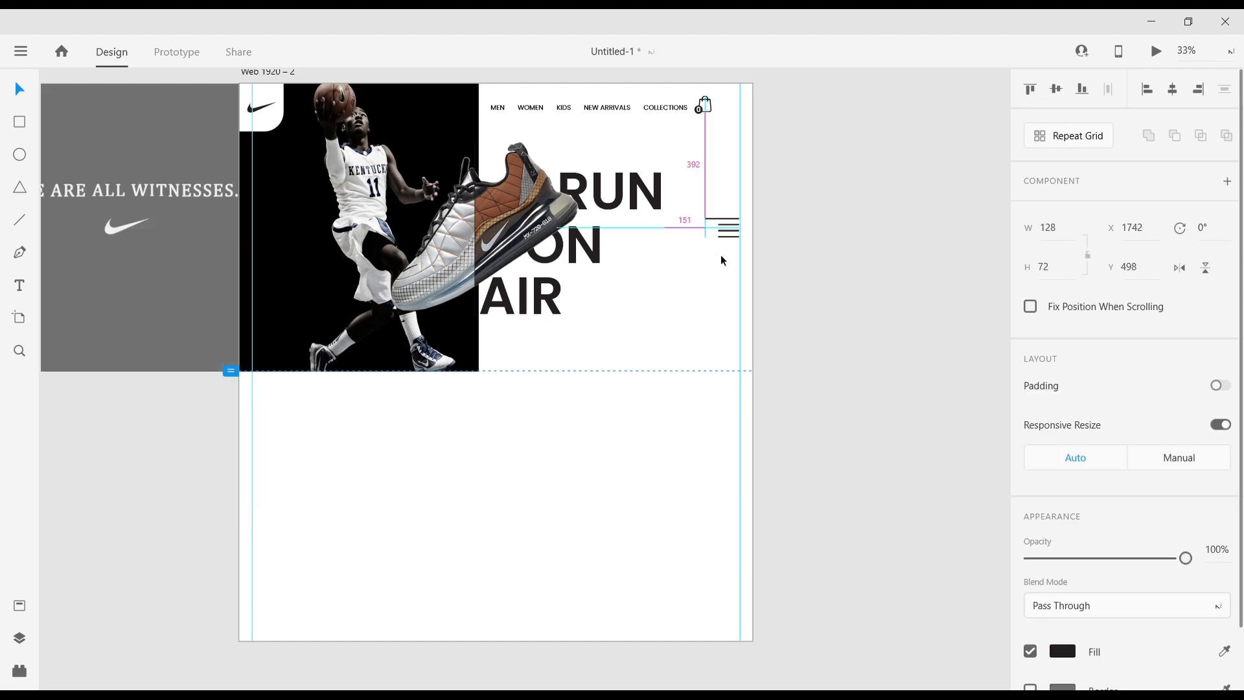
Move the bag icon right to X 1804, against the right margin guide.
left_click(703, 104)
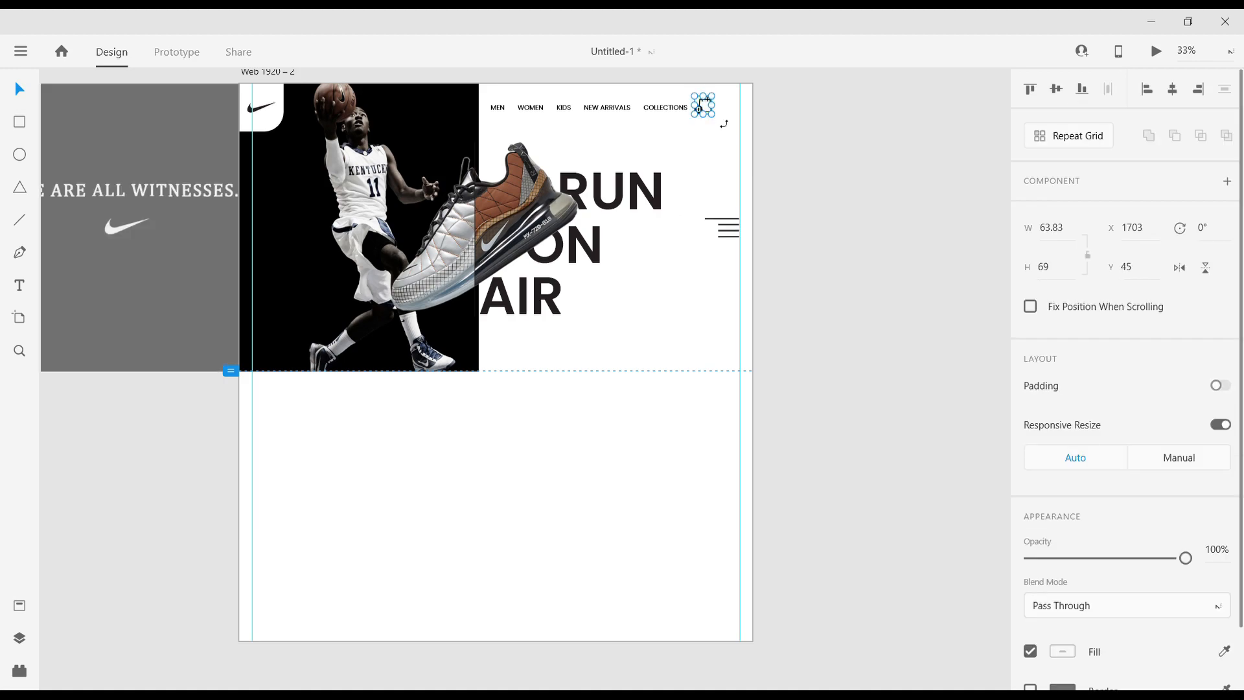
key("shift+Right")
key("shift+Right")
key("shift+Right")
key("shift+Right")
key("shift+Right")
key("Right")
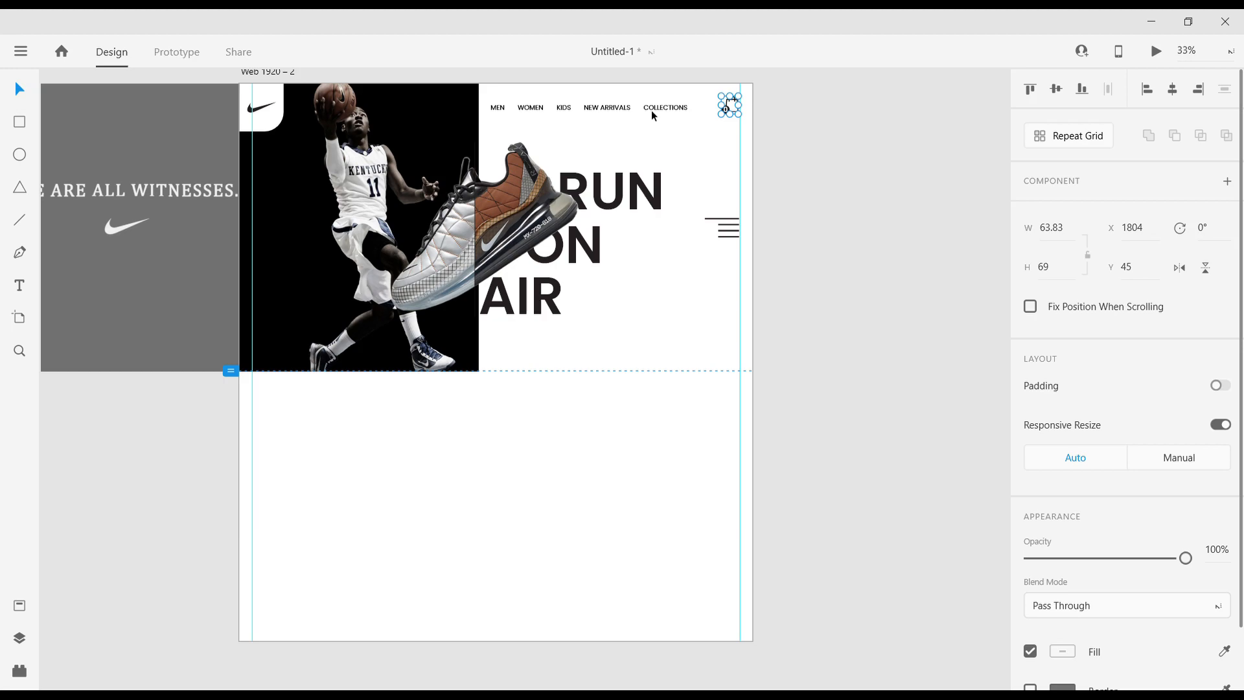
Shift all five navigation labels right by 50 and group them.
left_click(652, 109)
left_click_drag(492, 100, 670, 119)
key("shift+Right")
key("shift+Right")
key("shift+Right")
key("shift+Right")
key("shift+Right")
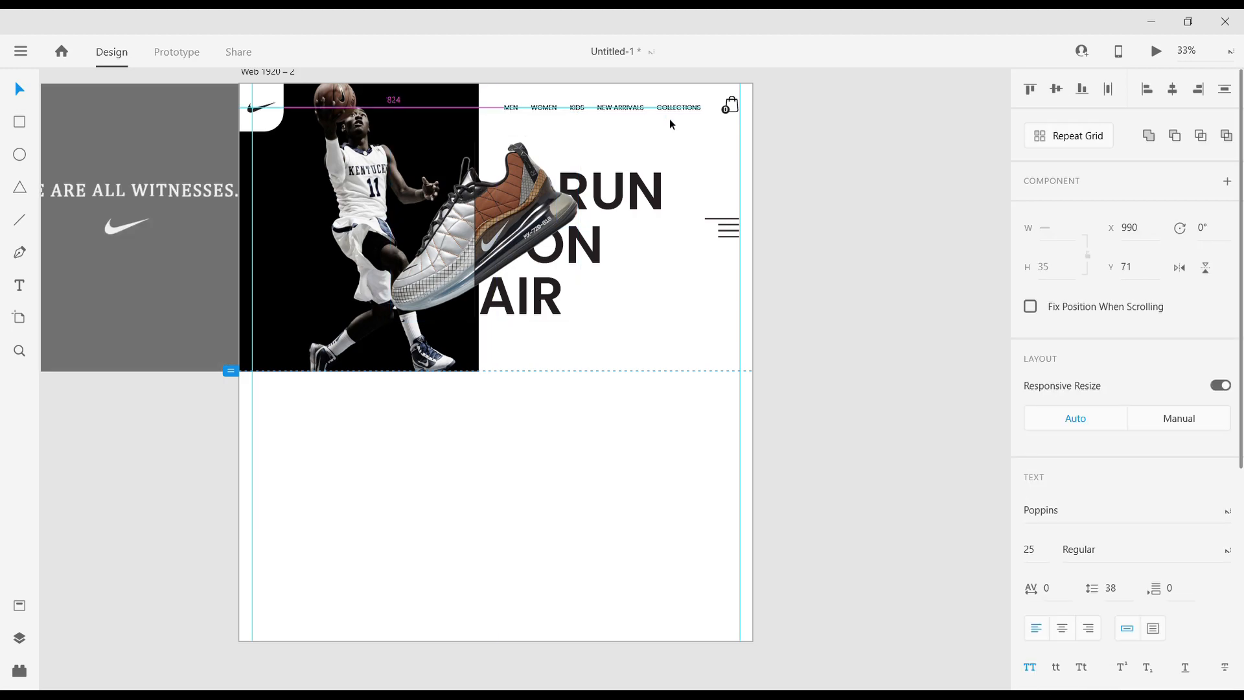
key("ctrl+g")
left_click(458, 436)
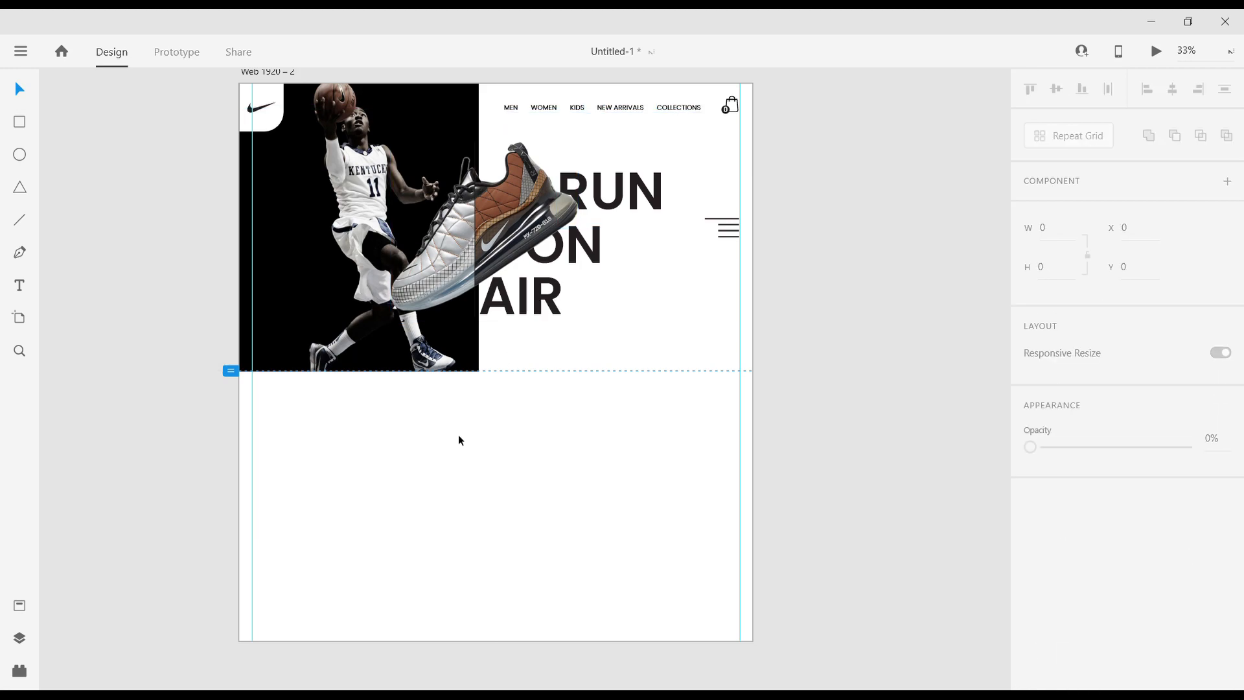
Draw a square about 531 × 531 below the hero section, starting at the left margin guide.
scroll(459, 437, "down", 1)
left_click(19, 123)
left_click_drag(258, 333, 404, 487)
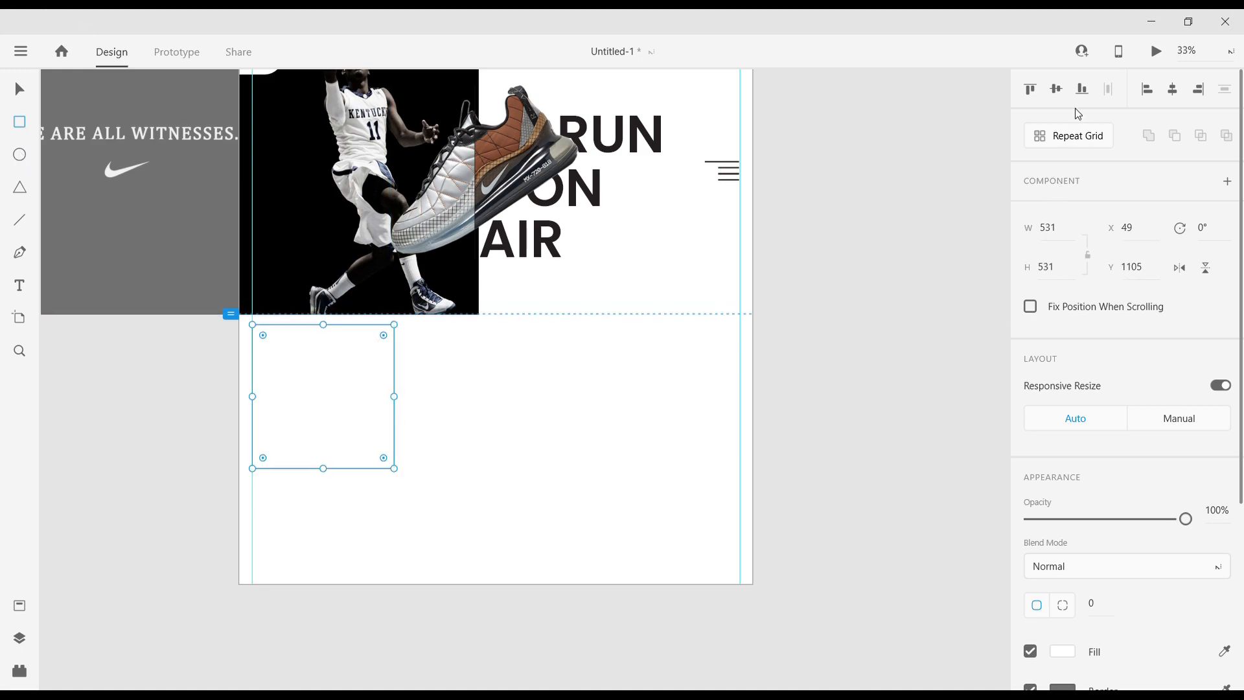
Try a three-column repeat grid of the square with widened column gaps, and undo it back to the single square.
left_click(1031, 139)
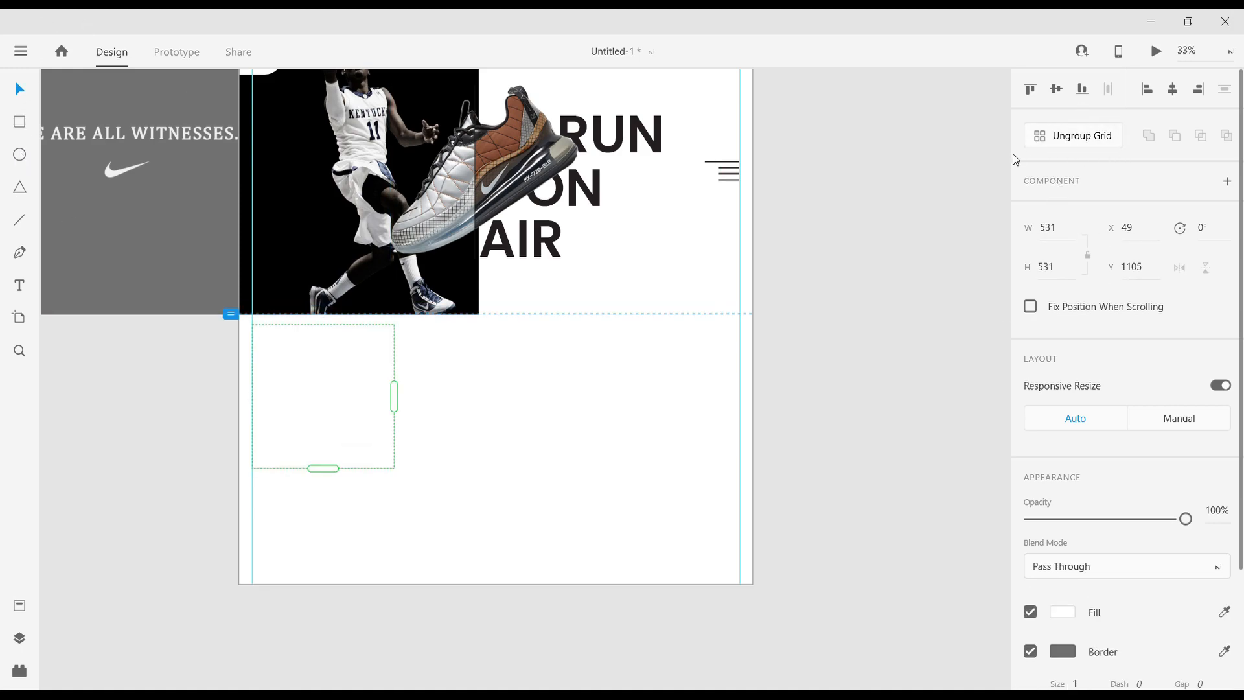
left_click_drag(394, 397, 692, 415)
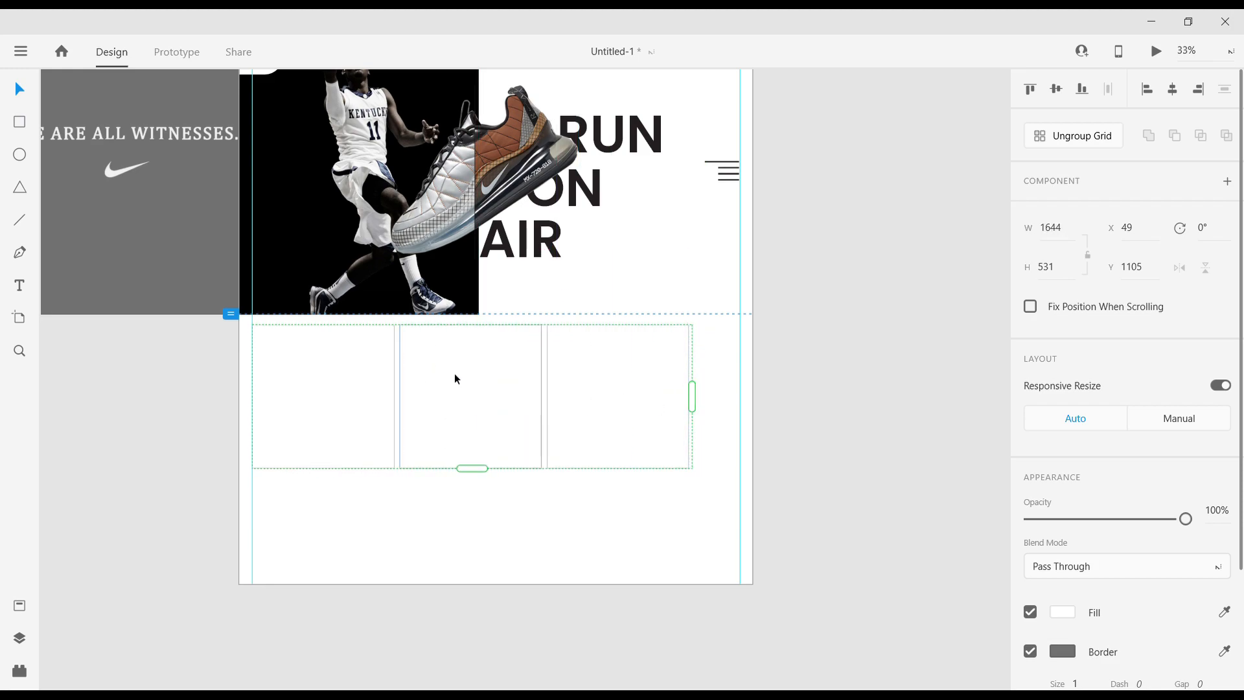
mouse_move(403, 378)
left_mouse_down()
mouse_move(441, 381)
mouse_move(427, 378)
left_mouse_up()
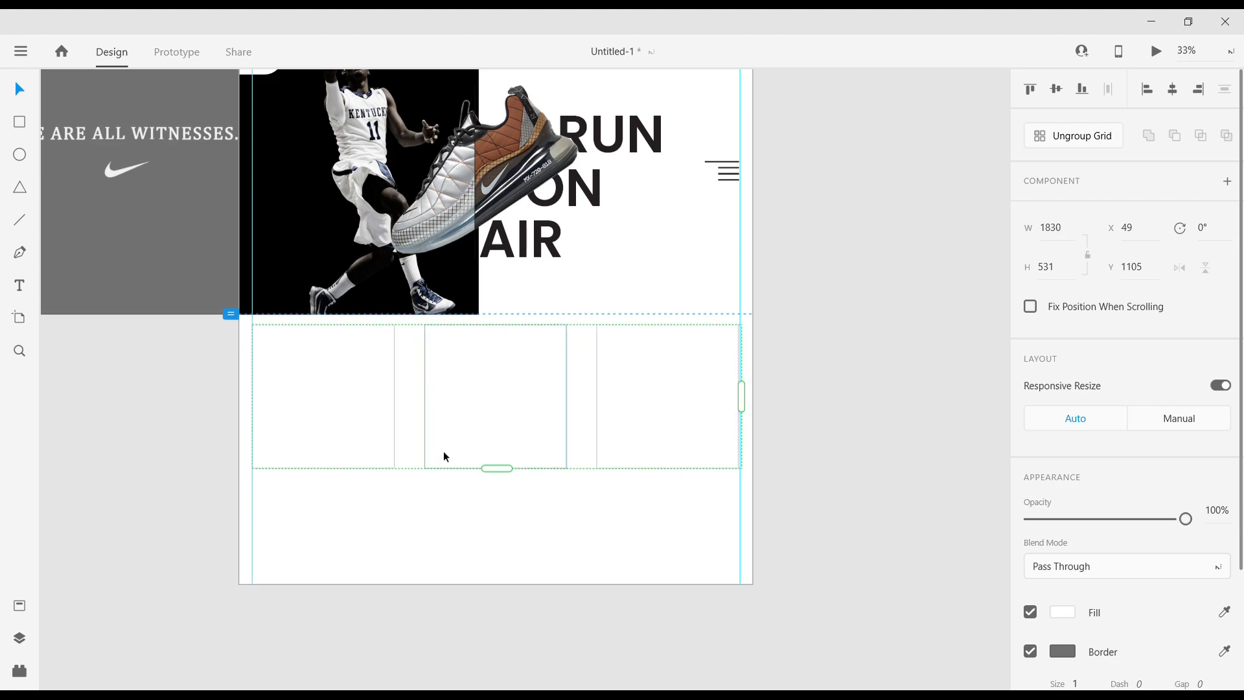
key("ctrl+z")
scroll(475, 523, "down", 2)
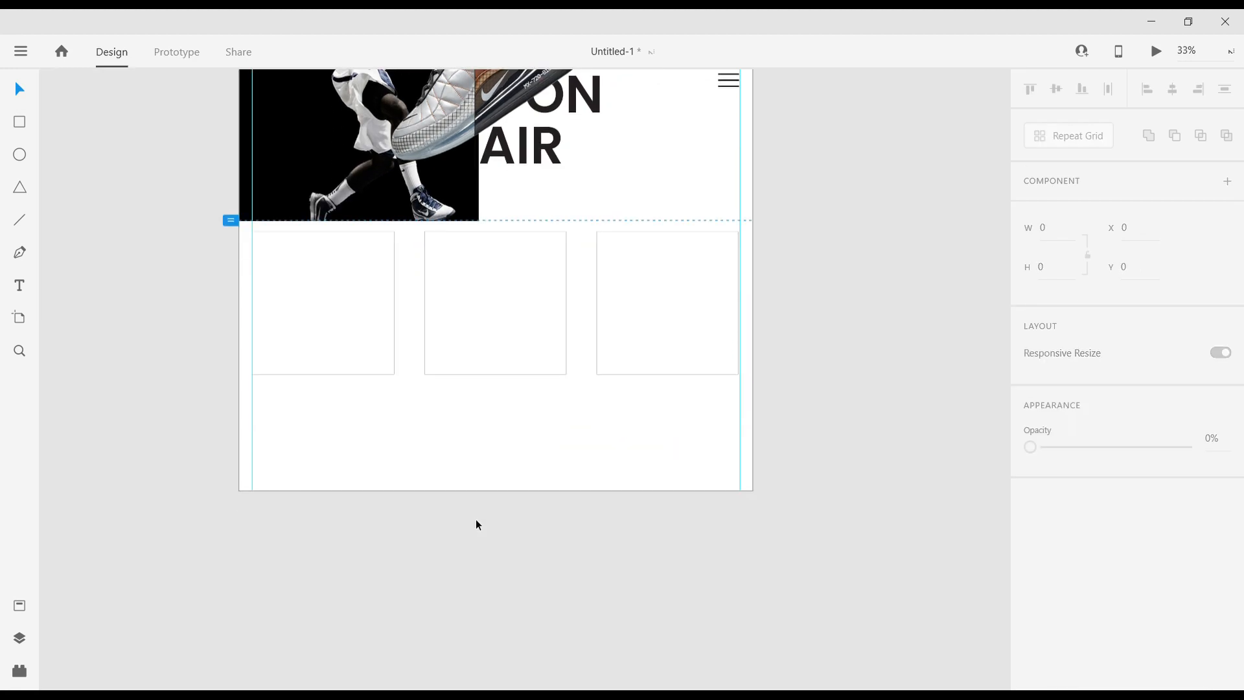
key("ctrl+z")
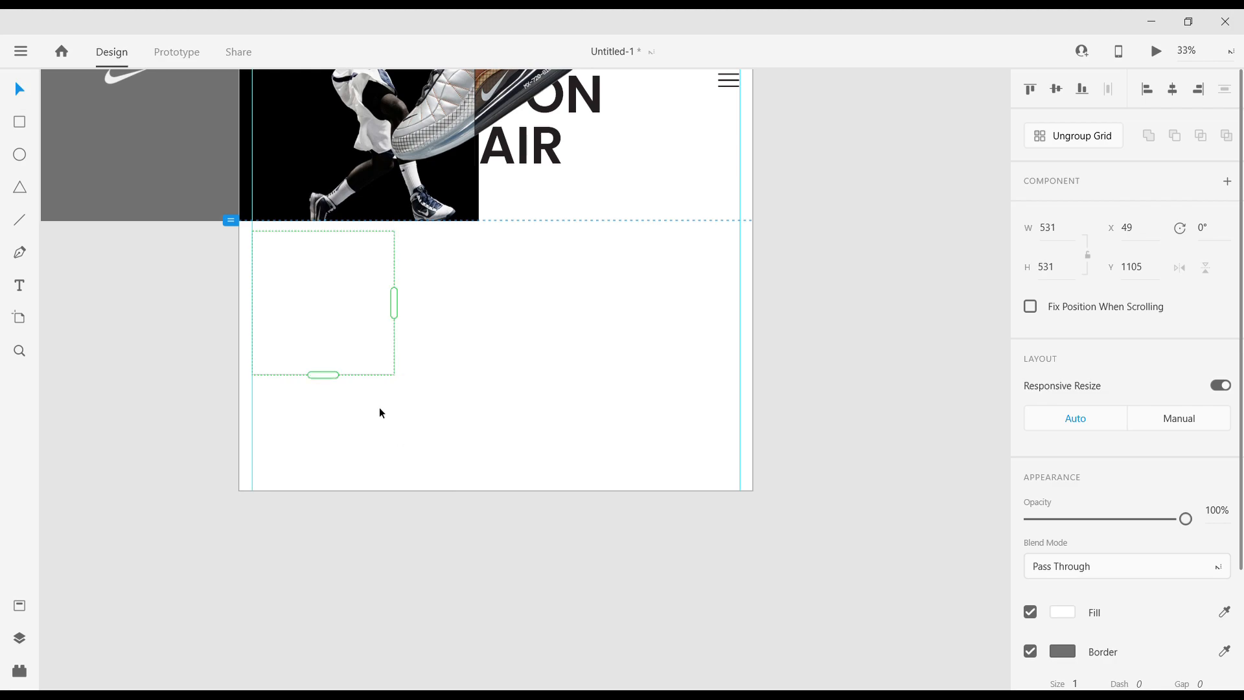
key("ctrl+z")
Enlarge the square to about 587 × 587 and repeat it as three columns with a gap of 31 across the margin guides.
left_click_drag(402, 383, 417, 399)
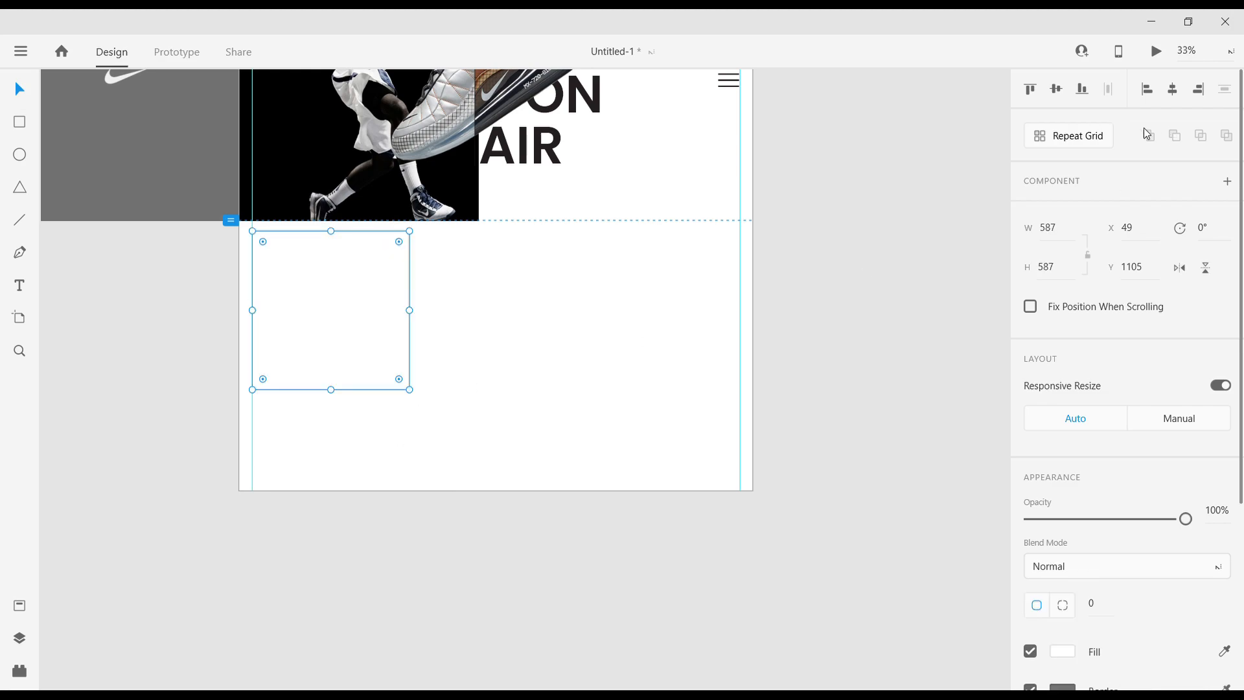
left_click(1034, 137)
left_click_drag(415, 313, 740, 321)
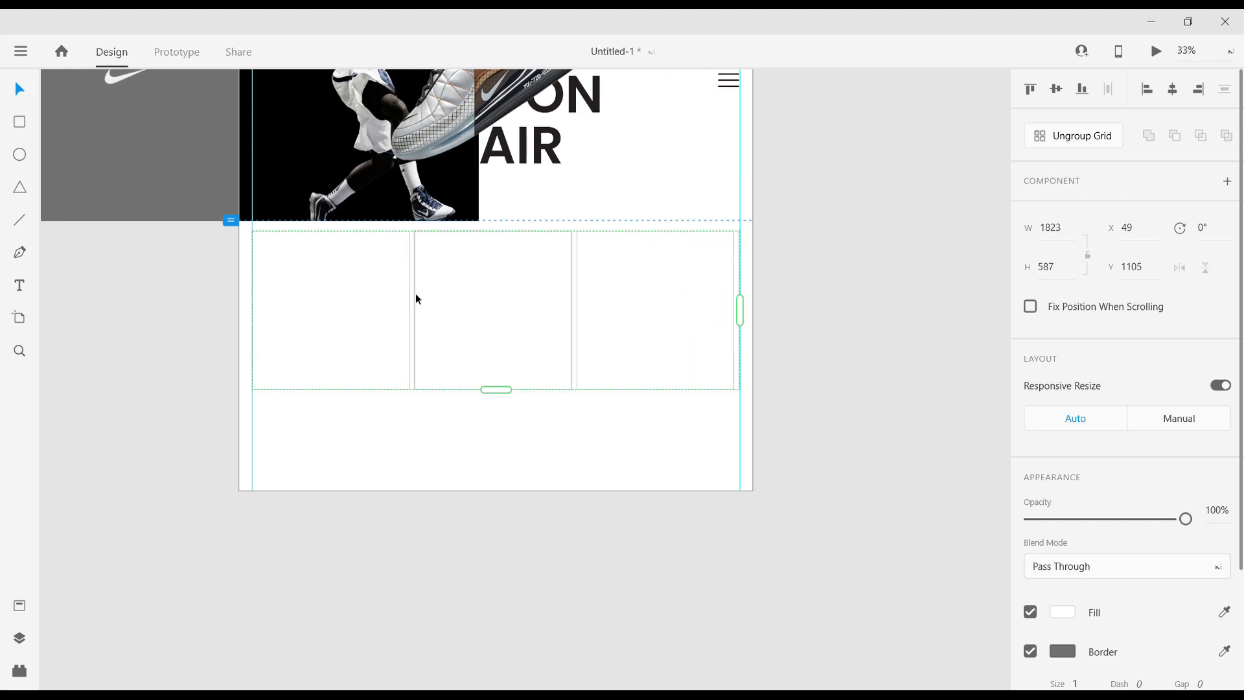
left_click_drag(417, 298, 417, 300)
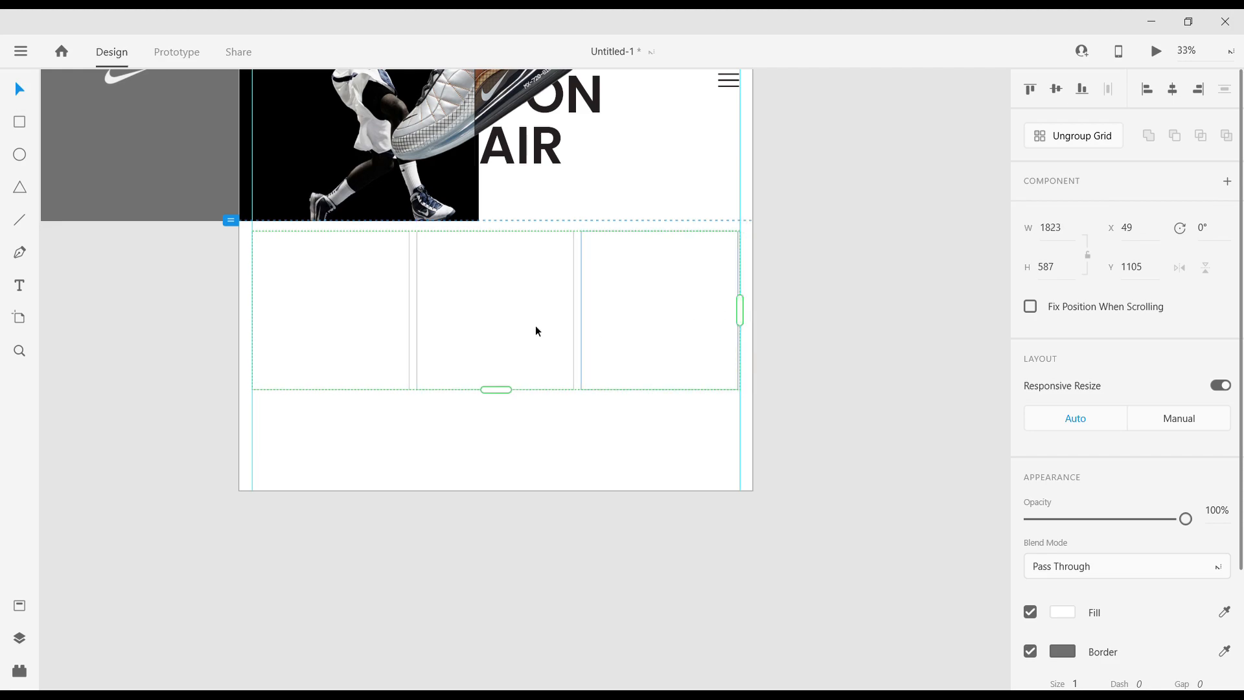
left_click_drag(419, 314, 417, 314)
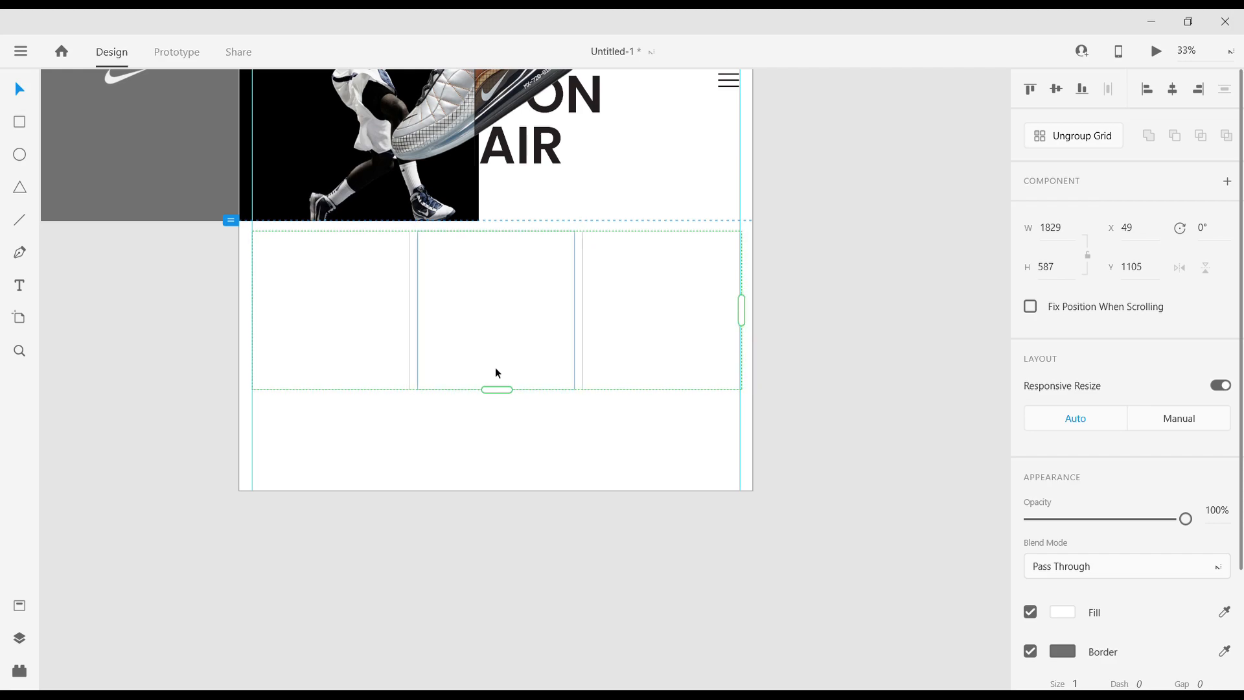
Extend the repeat grid to two full rows, about 1229 high overall, with the row gap matching the column gap.
left_click_drag(499, 399, 500, 464)
left_click_drag(401, 397, 421, 372)
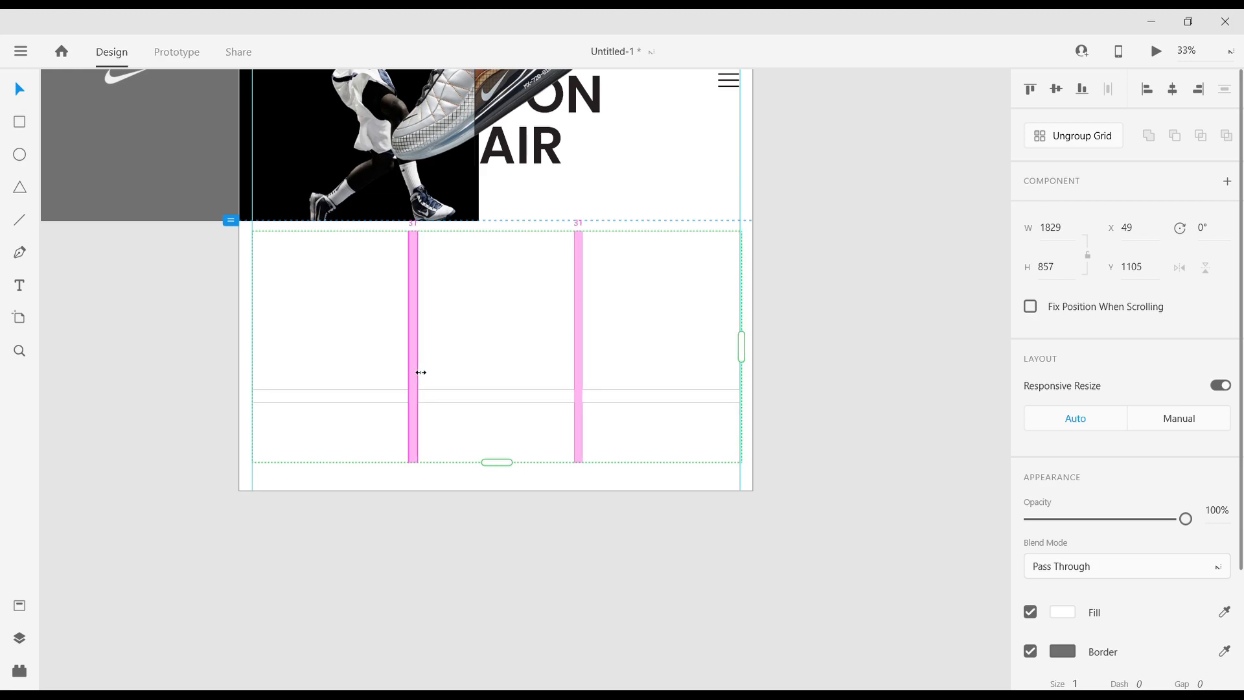
left_click_drag(364, 406, 367, 400)
scroll(433, 467, "down", 1)
left_click_drag(497, 421, 495, 522)
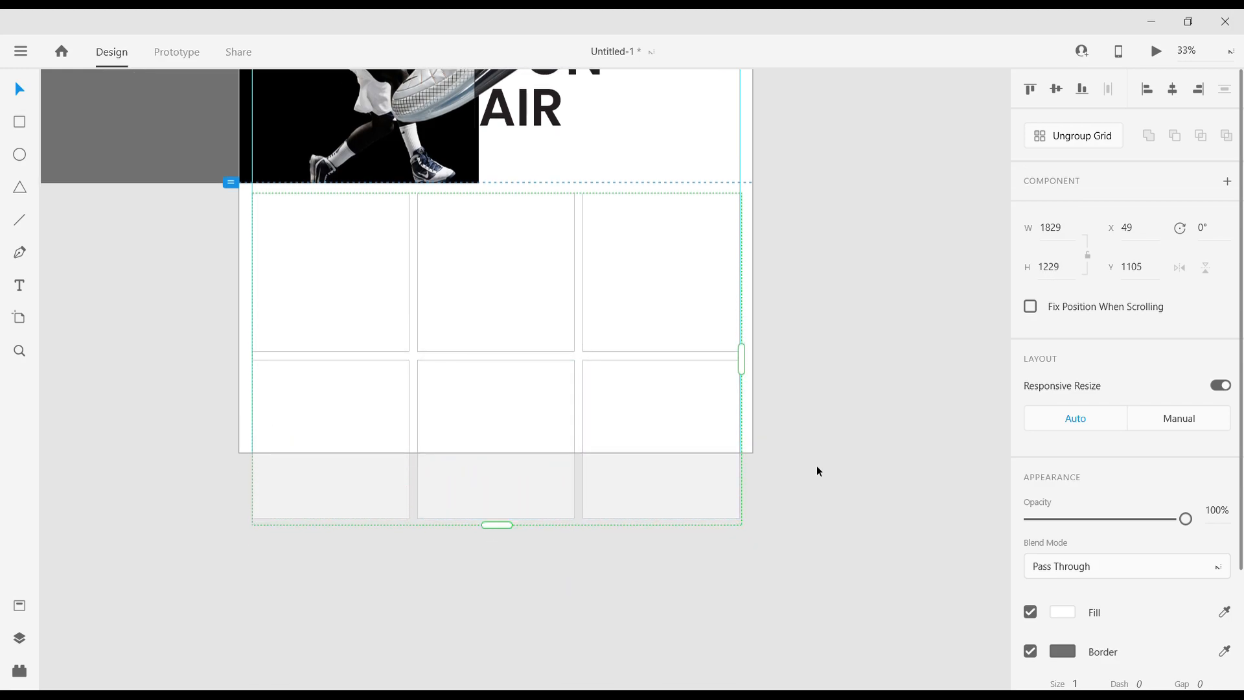
Extend the artboard's bottom edge past the second row of the repeat grid.
left_click(818, 464)
key("ctrl+minus")
key("ctrl+minus")
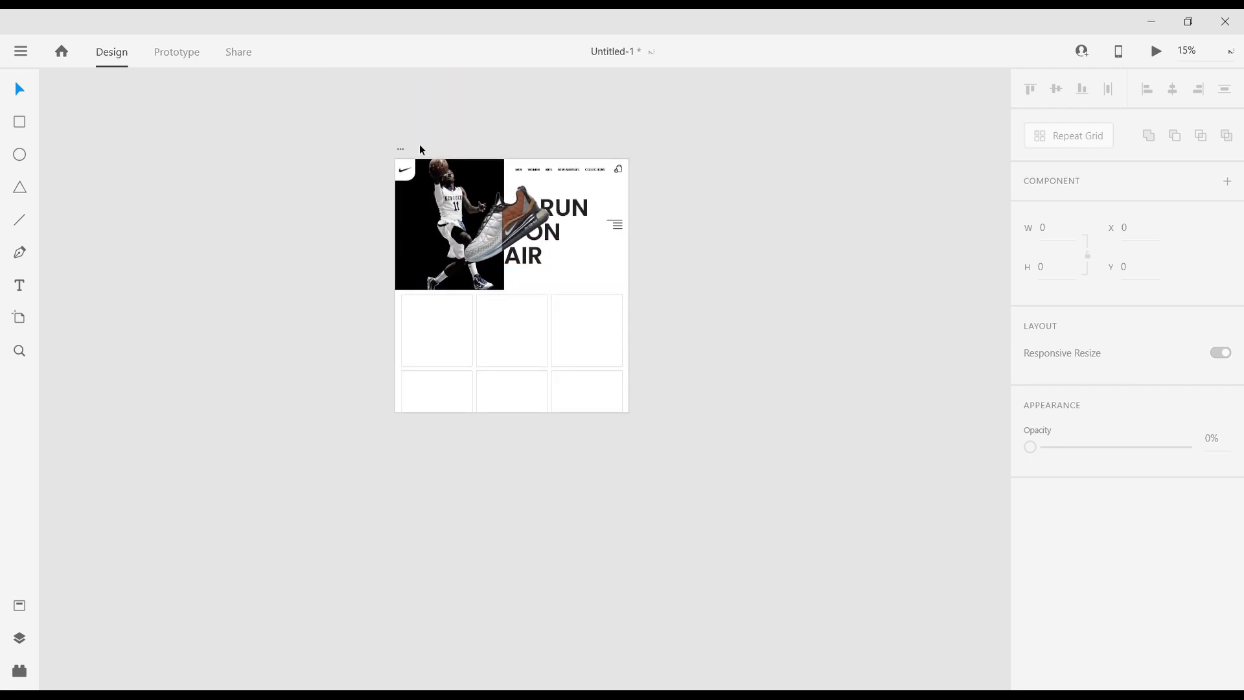
left_click(398, 151)
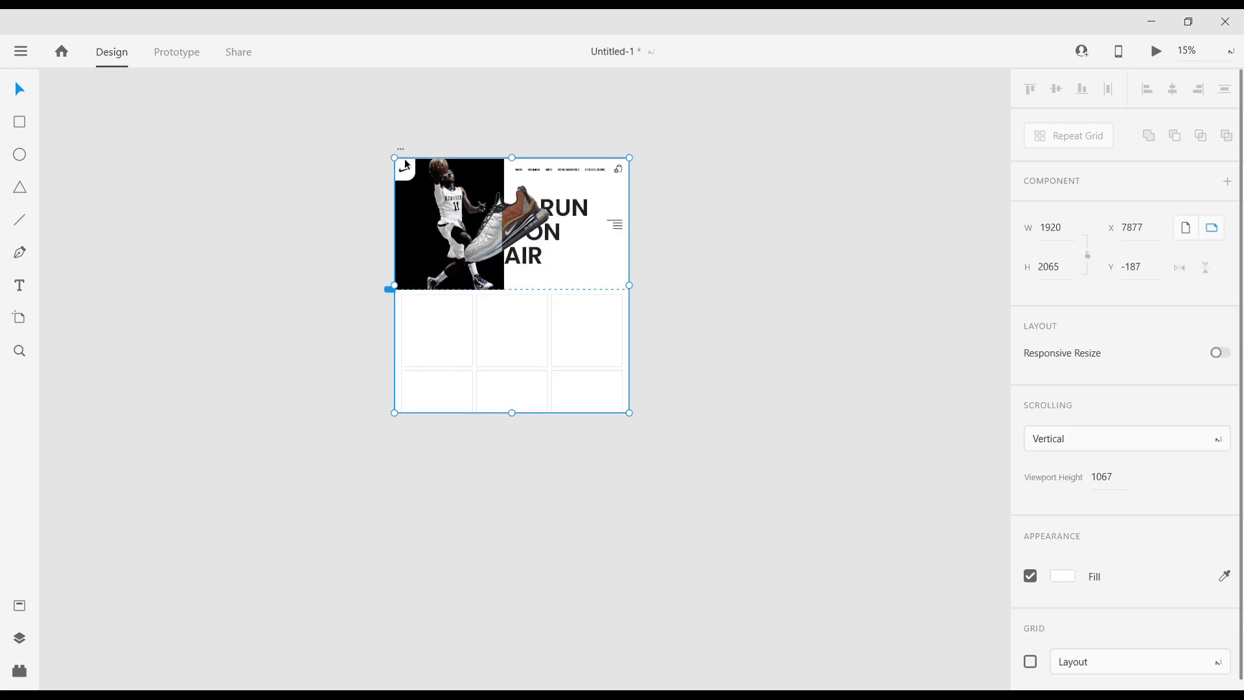
left_click_drag(514, 414, 517, 451)
Select the repeat grid and lower it to Y 1115.
left_click(831, 412)
key("ctrl+plus")
key("ctrl+plus")
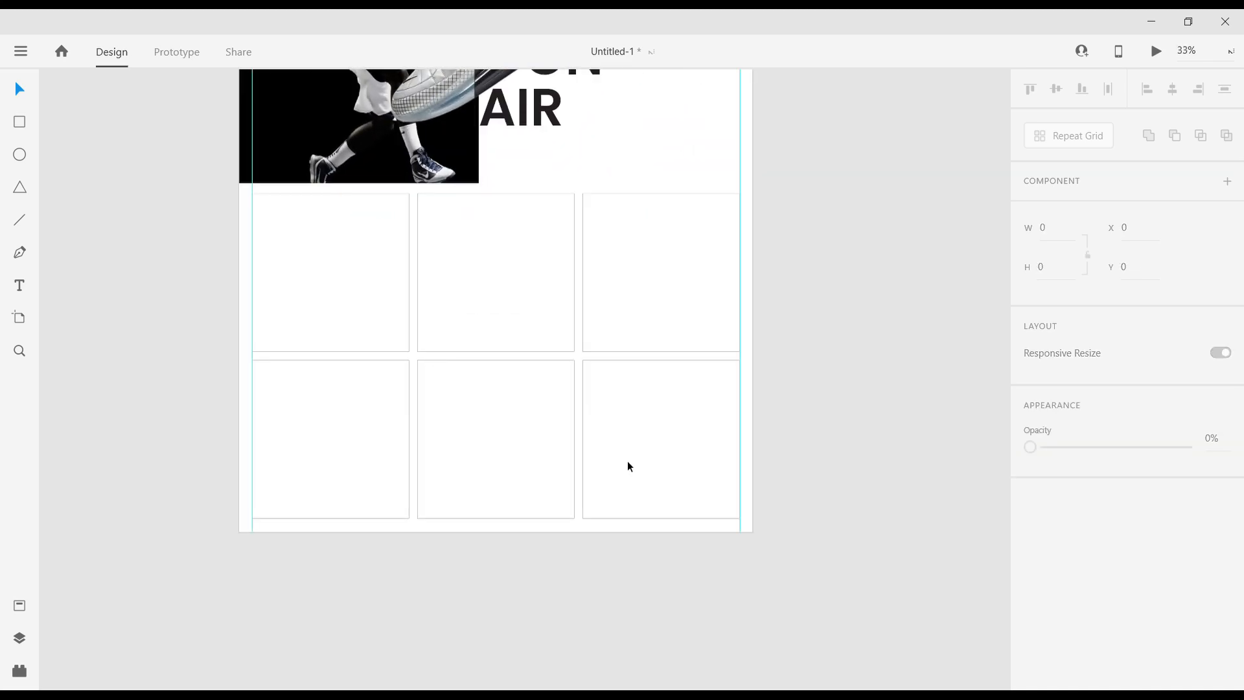
left_click(500, 367)
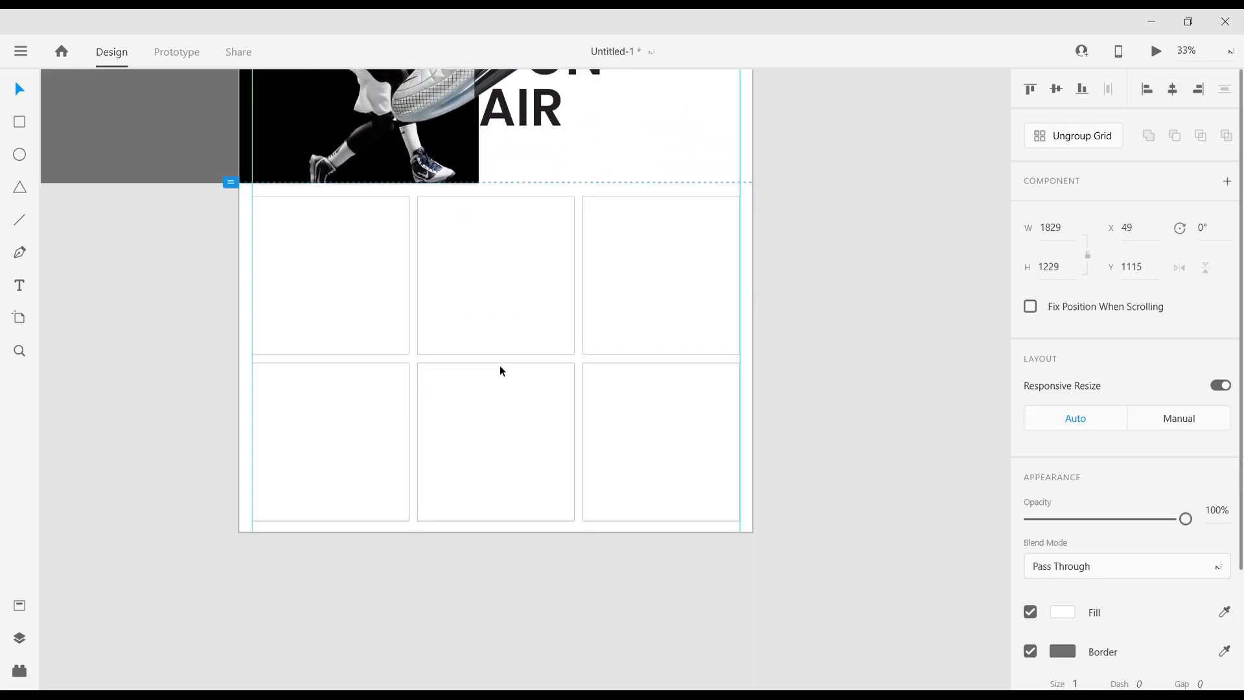
Ungroup the repeat grid, remove the border from all six squares and set their fill to #F9F9F9.
left_click(216, 373)
left_click(375, 293)
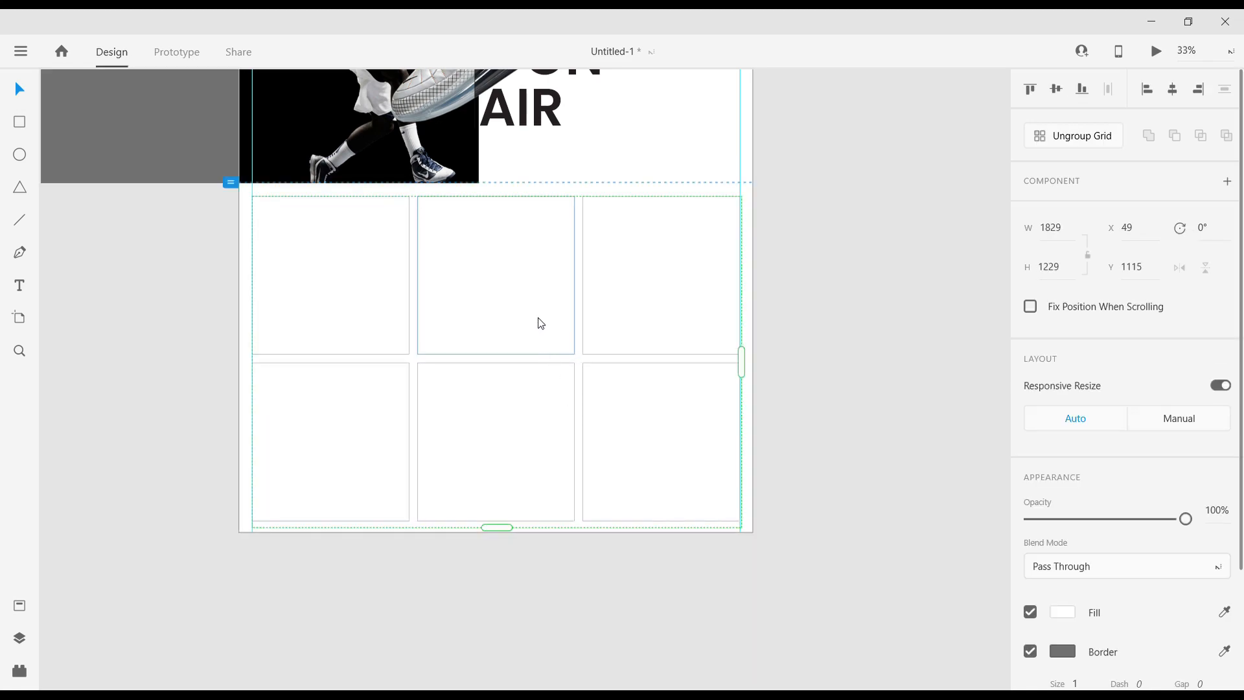
left_click(159, 294)
left_click_drag(307, 188, 661, 492)
scroll(1062, 646, "down", 3)
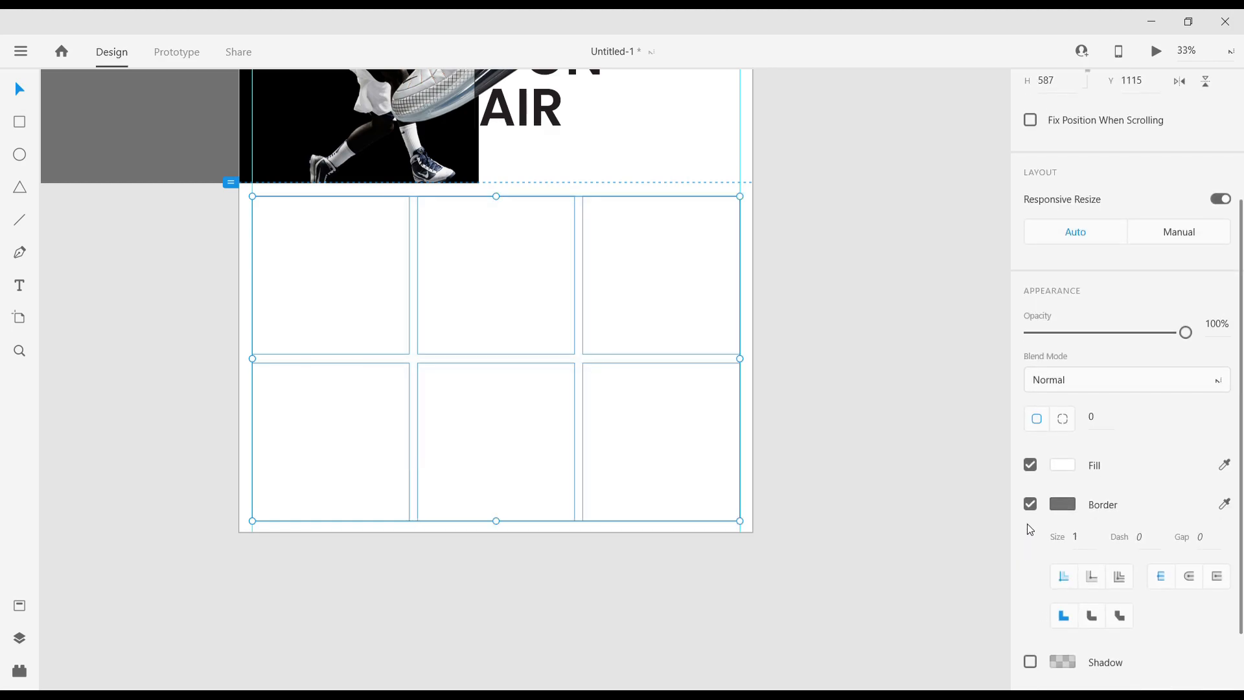
left_click(1030, 504)
left_click(1062, 504)
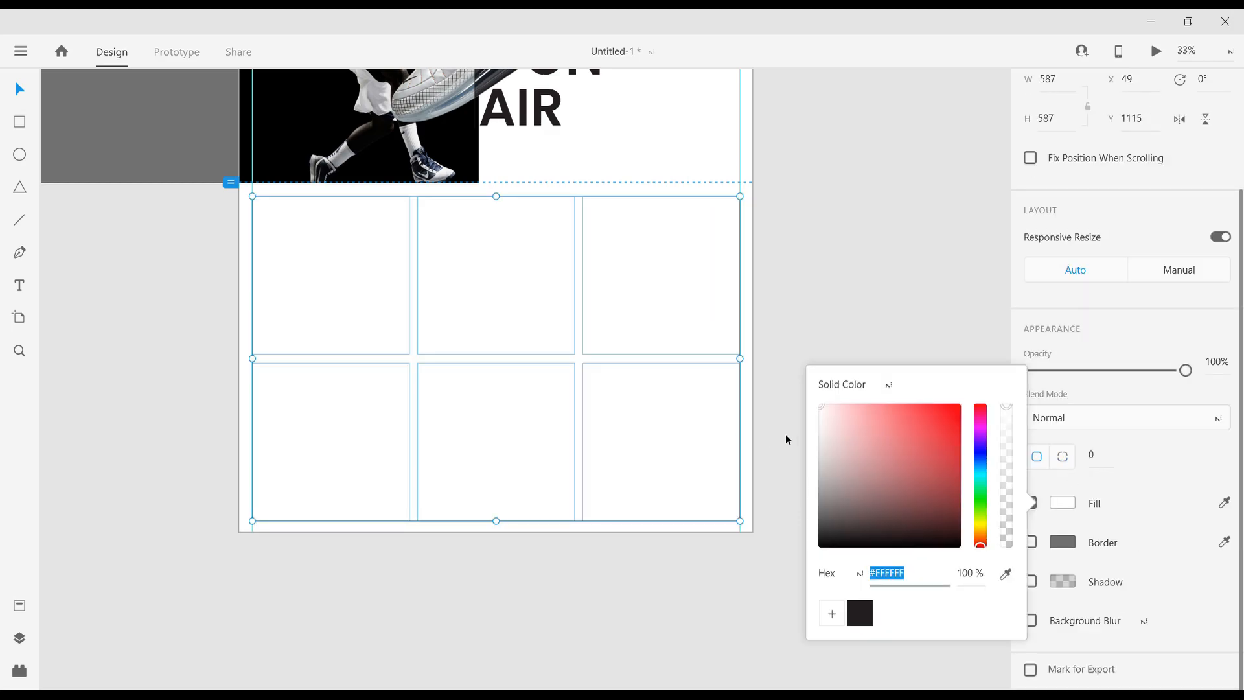
type("F5F5F5")
key("Return")
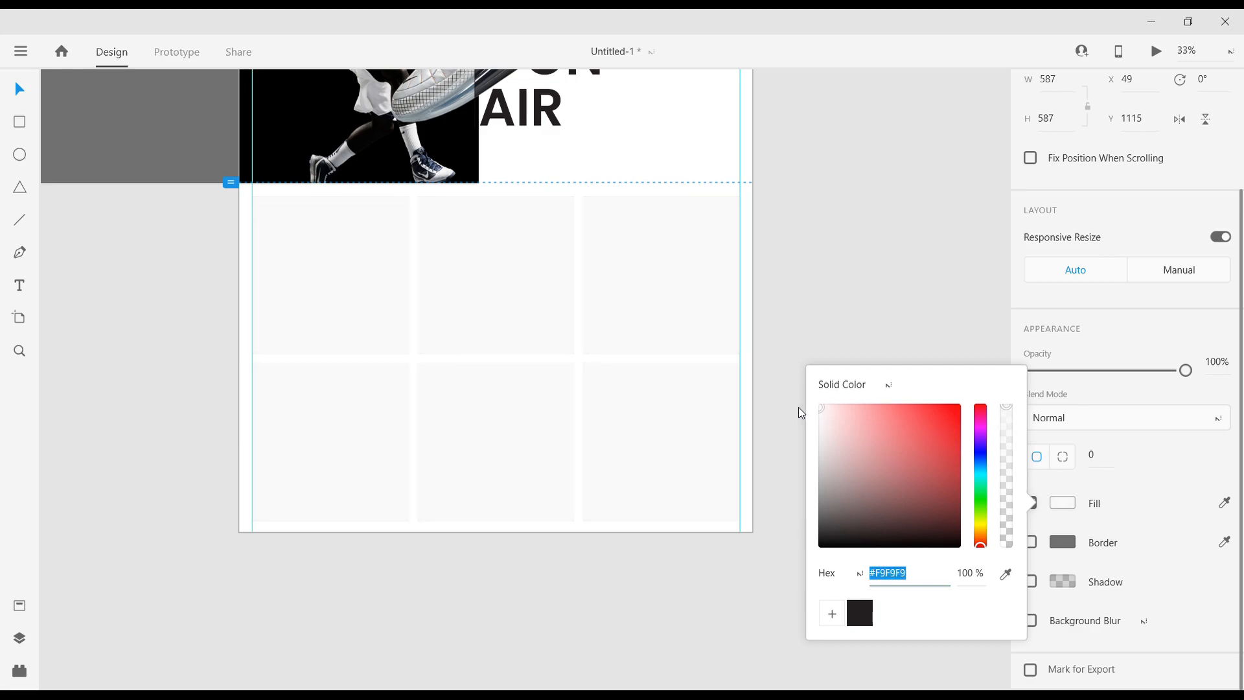
left_click(834, 250)
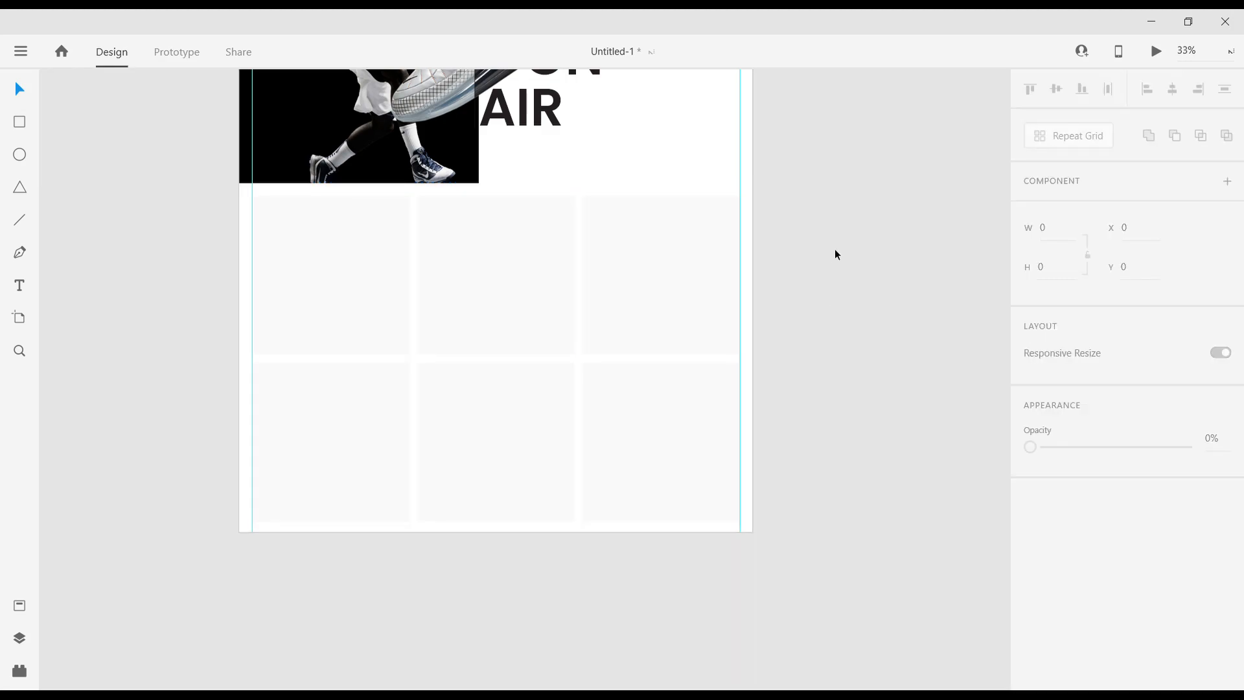
Place a 587 × 587 square on the canvas beside the artboard and fill it with the green sneaker image.
key("ctrl+minus")
left_click_drag(231, 286, 318, 301)
left_click_drag(438, 315, 311, 345)
left_click(216, 473)
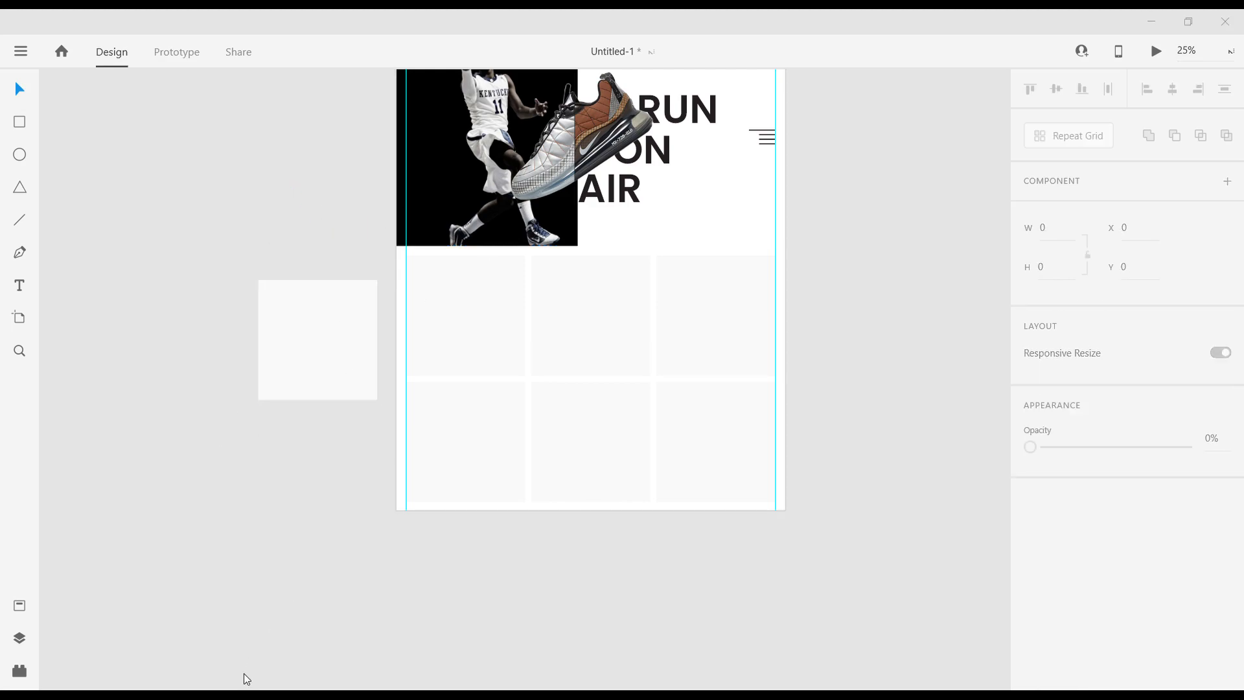
left_click_drag(321, 337, 321, 337)
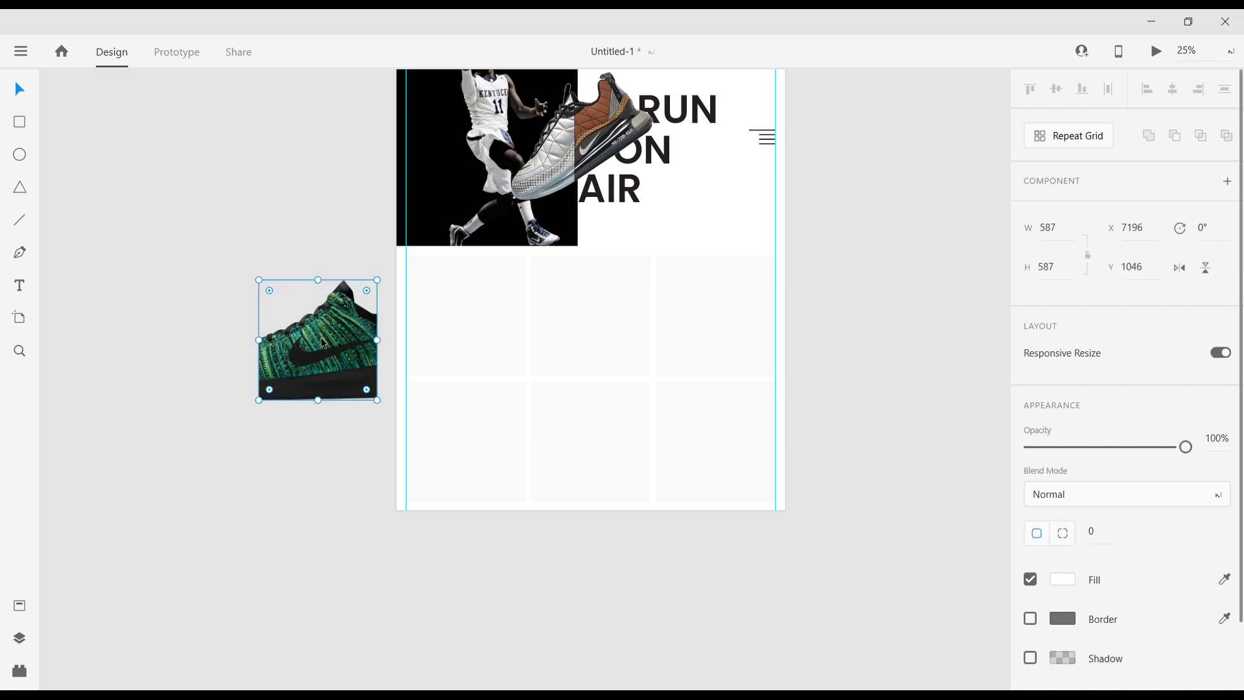
Scale the green sneaker to fit inside its square and place the tile over the first grid square at X 49, Y 1115.
double_click(336, 340)
left_click_drag(459, 280, 481, 328)
left_click(302, 422)
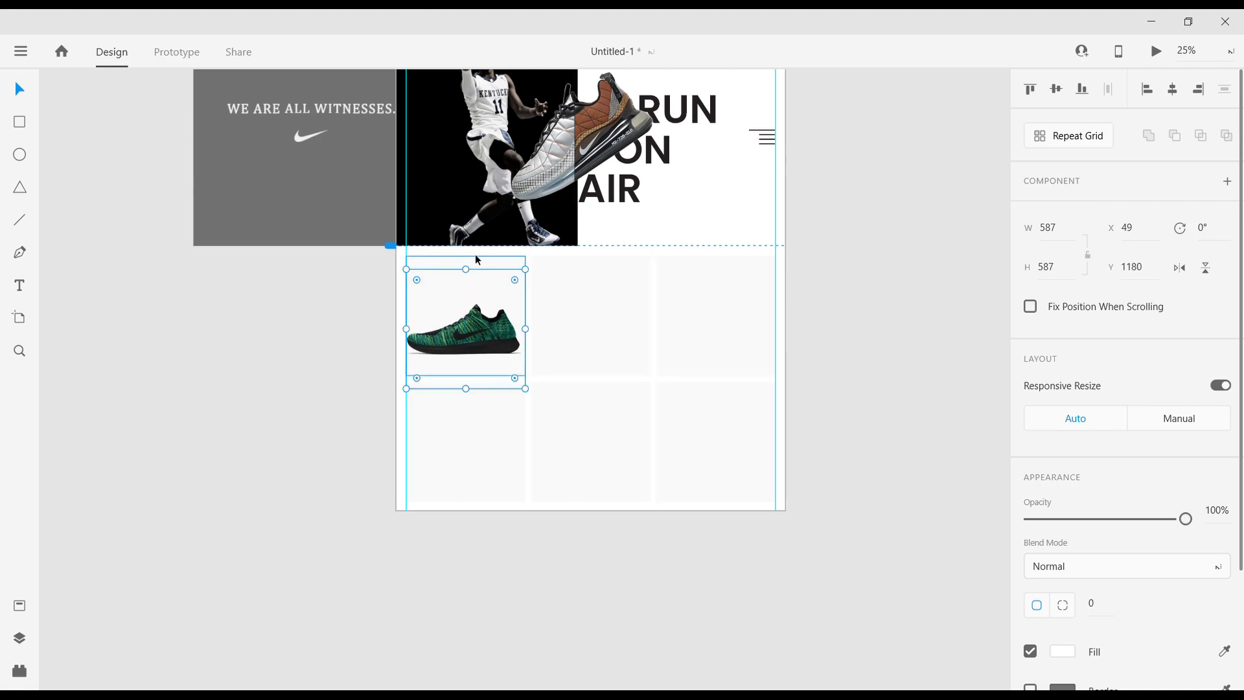
left_click(1027, 92)
left_click(853, 304)
left_click_drag(487, 329, 488, 333)
double_click(458, 334)
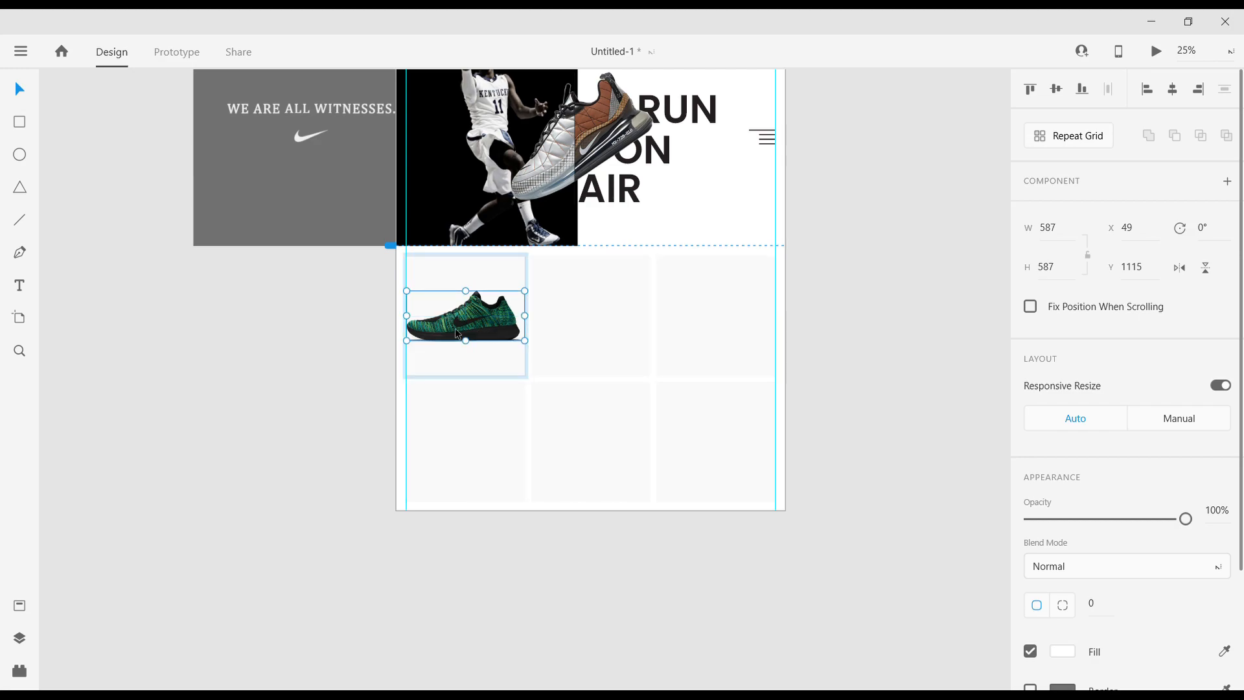
left_click(926, 383)
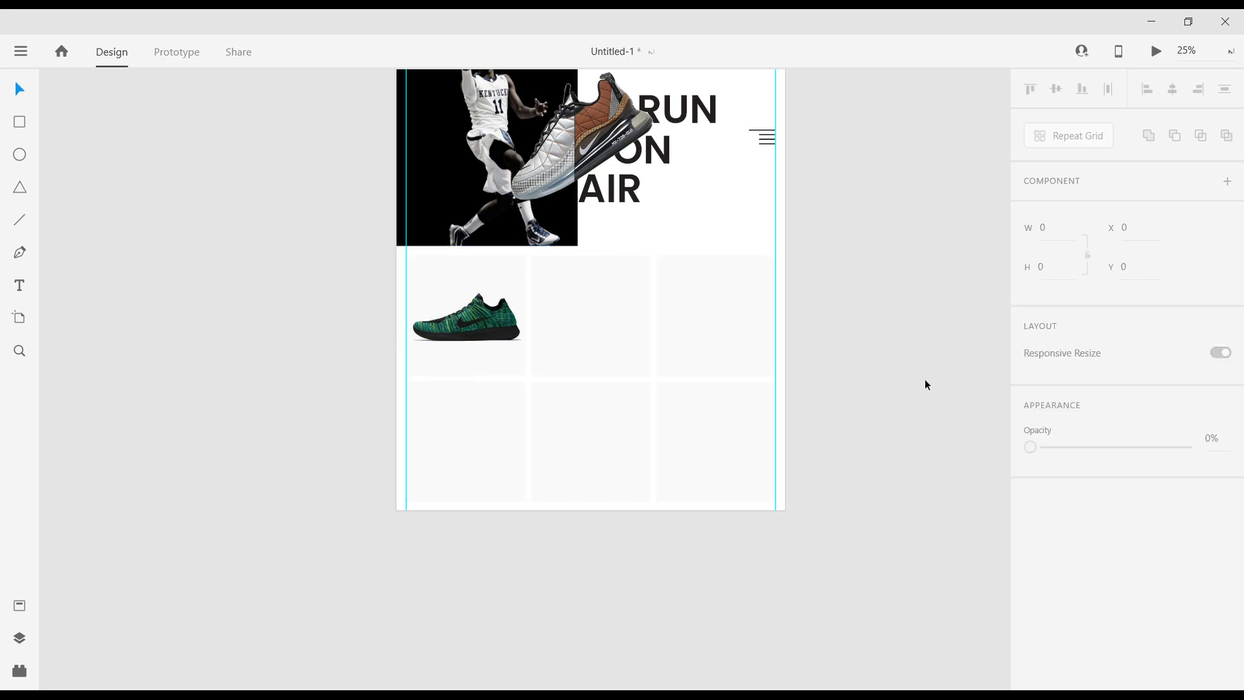
Copy the green sneaker tile onto the other five squares and replace the upper middle one's image with the grey sneaker.
left_click_drag(434, 338, 717, 451)
left_click(615, 330)
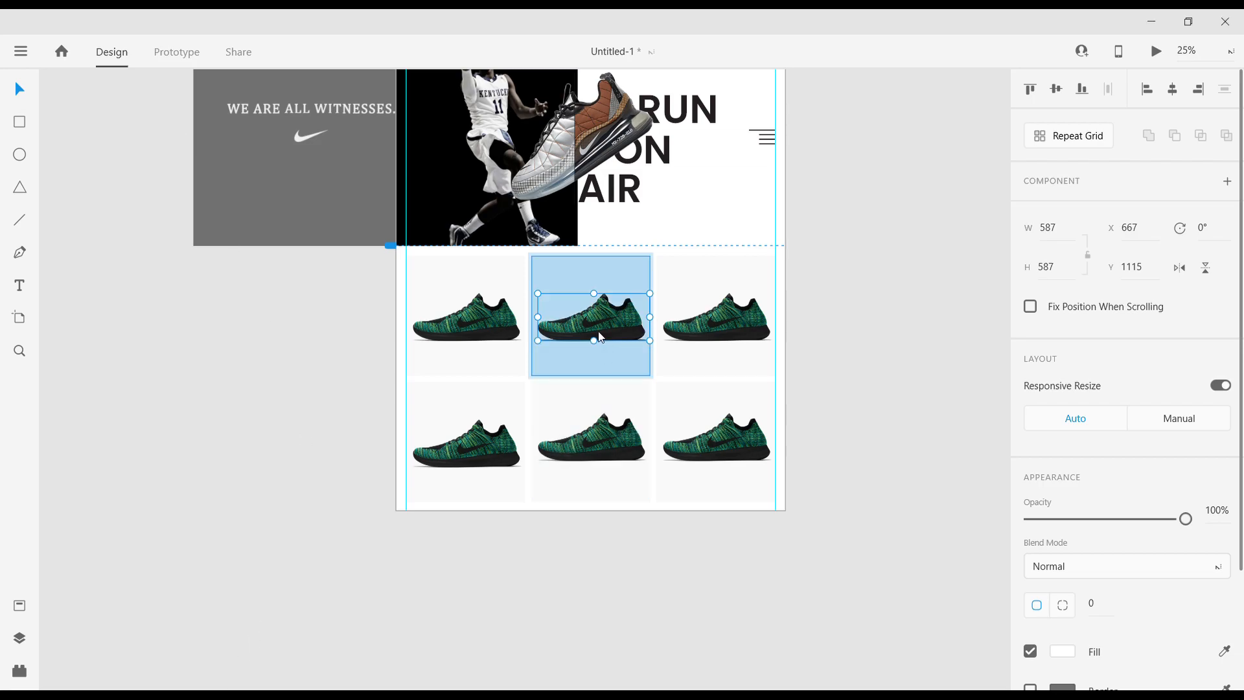
left_click_drag(597, 329, 597, 329)
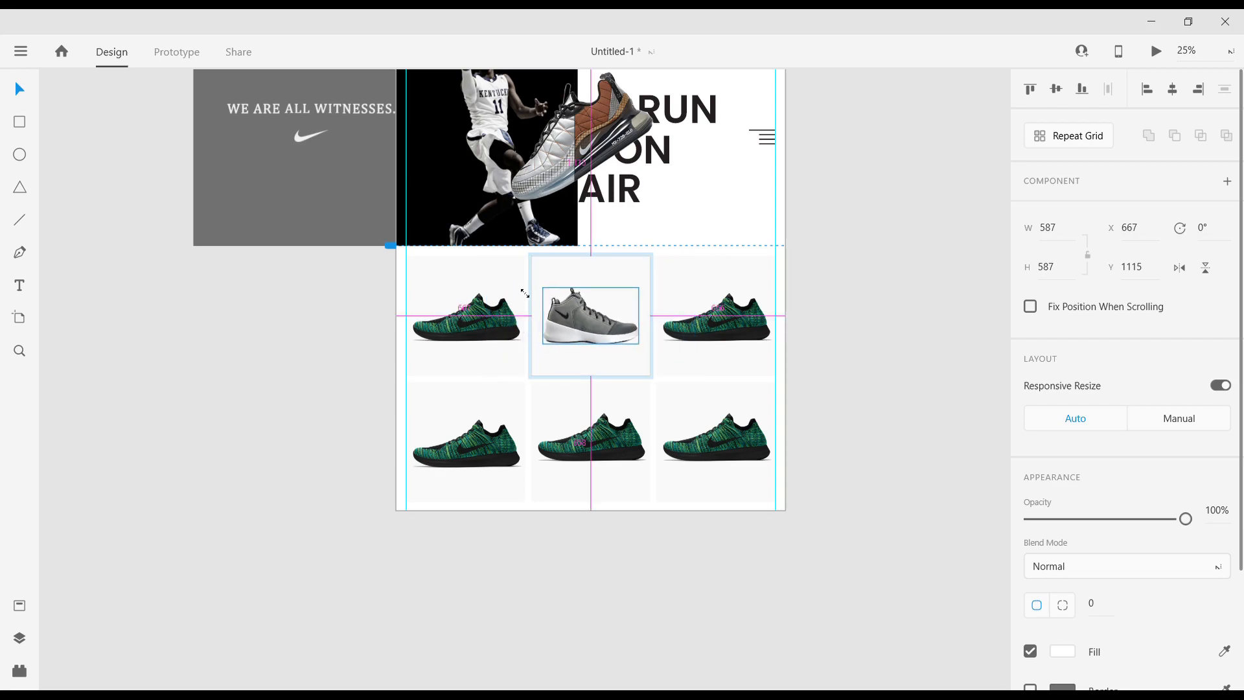
Replace the images in the upper-row third tile with the white running shoe and the lower-row first tile with the black high-top.
left_click(753, 338)
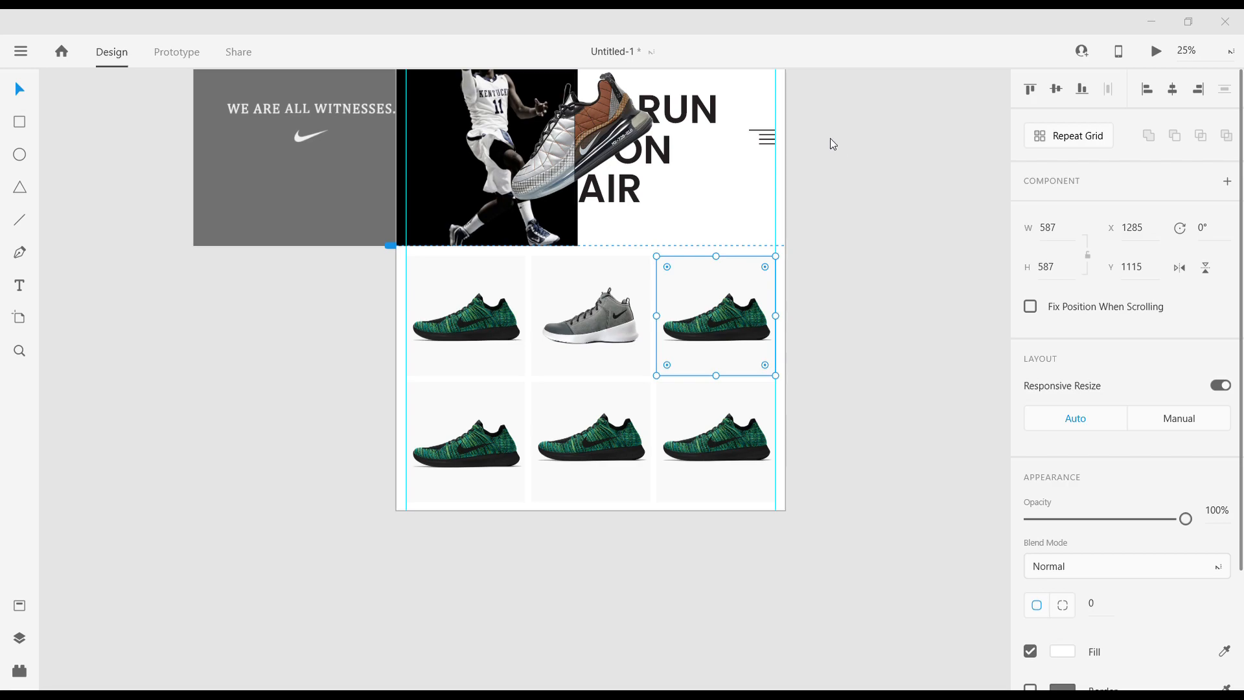
left_click_drag(357, 610, 733, 321)
left_click(835, 360)
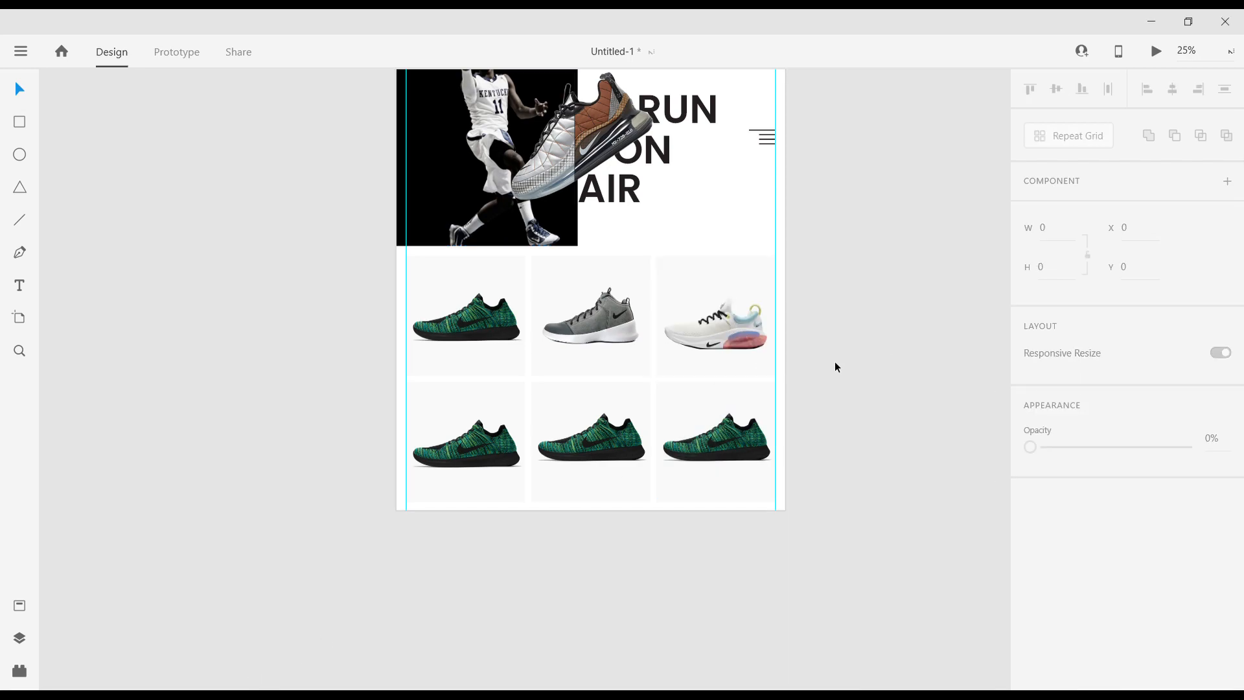
left_click(457, 452)
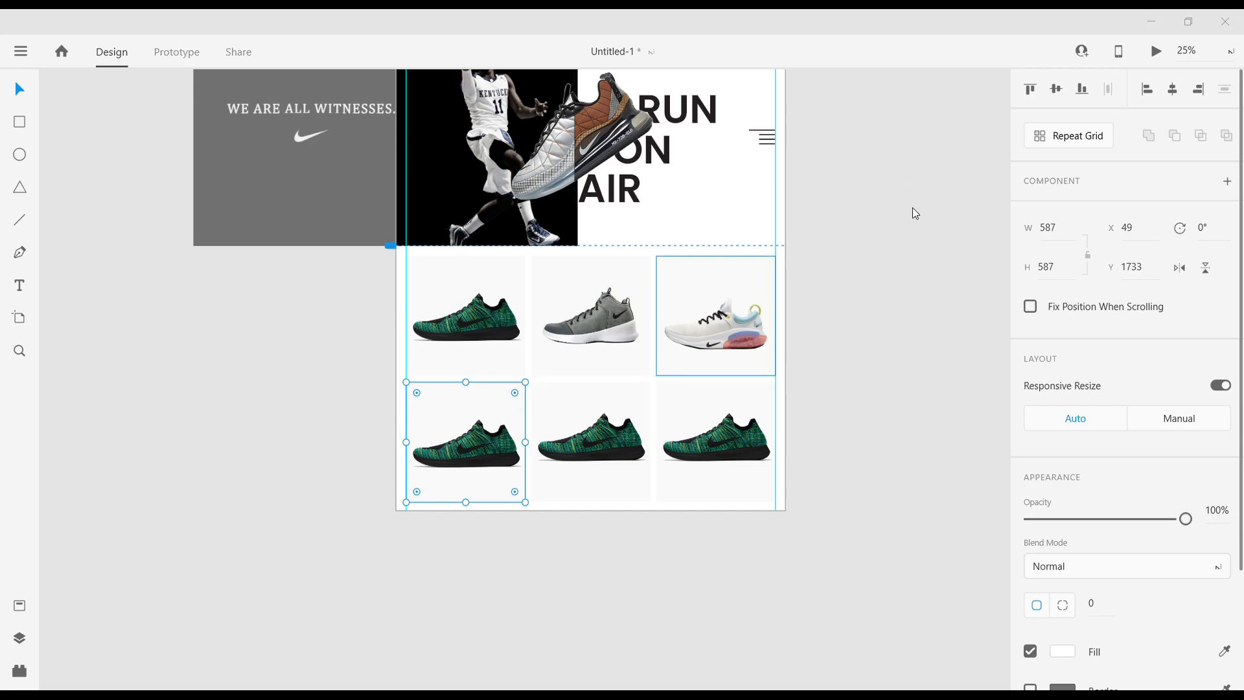
left_click_drag(398, 526, 465, 443)
Fill the lower middle tile with the white and green football boot image and scale the boot to fit inside.
left_click(591, 448)
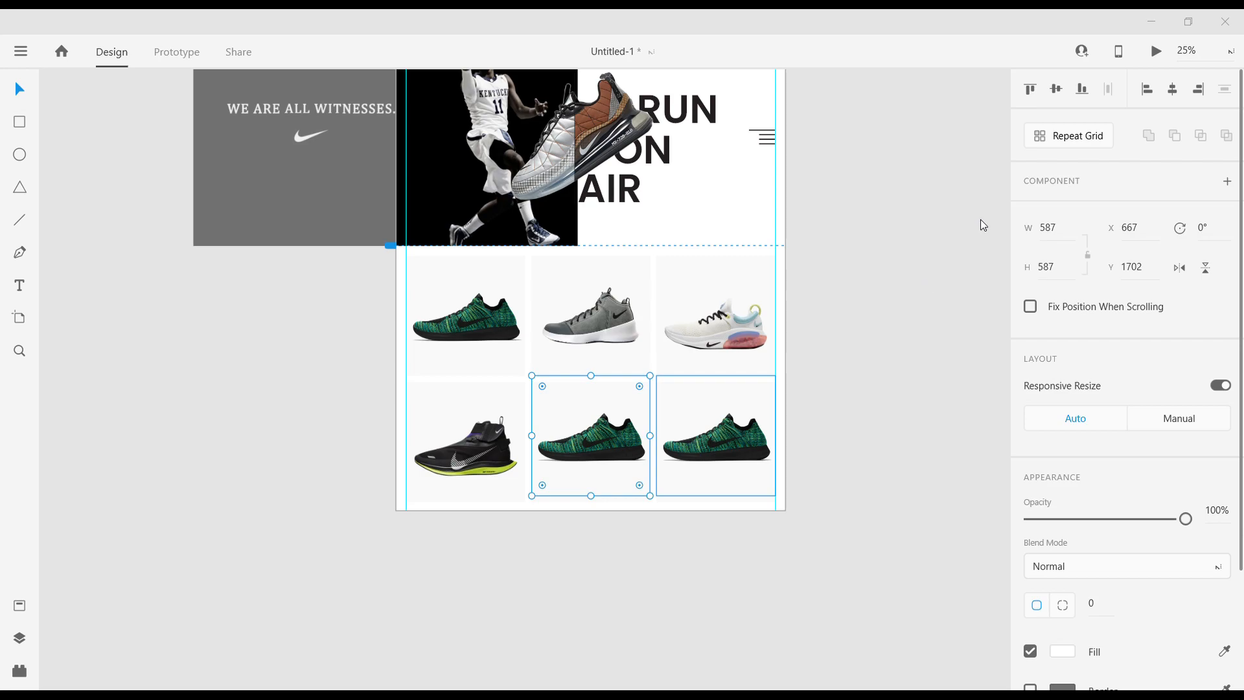
left_click_drag(545, 521, 603, 443)
double_click(601, 445)
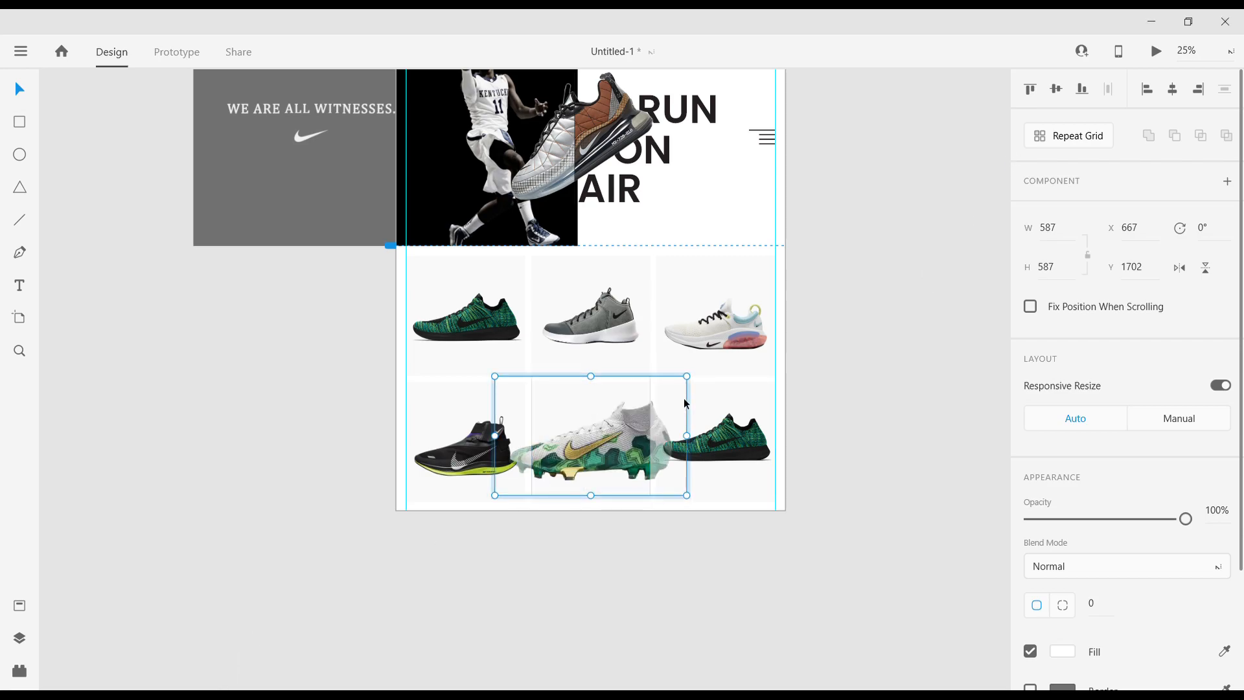
left_click_drag(687, 376, 658, 405)
left_click(738, 564)
Replace the image in the last tile of the second row with the neon green running shoe.
left_click(487, 470)
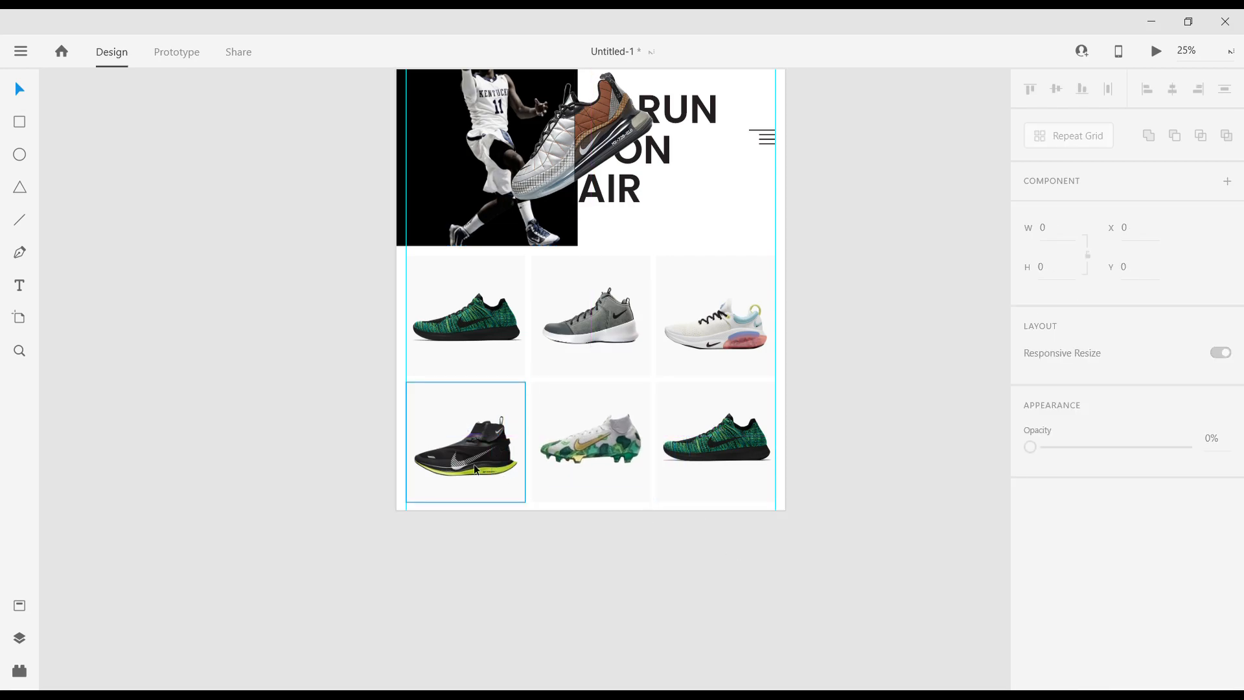
left_click(538, 559)
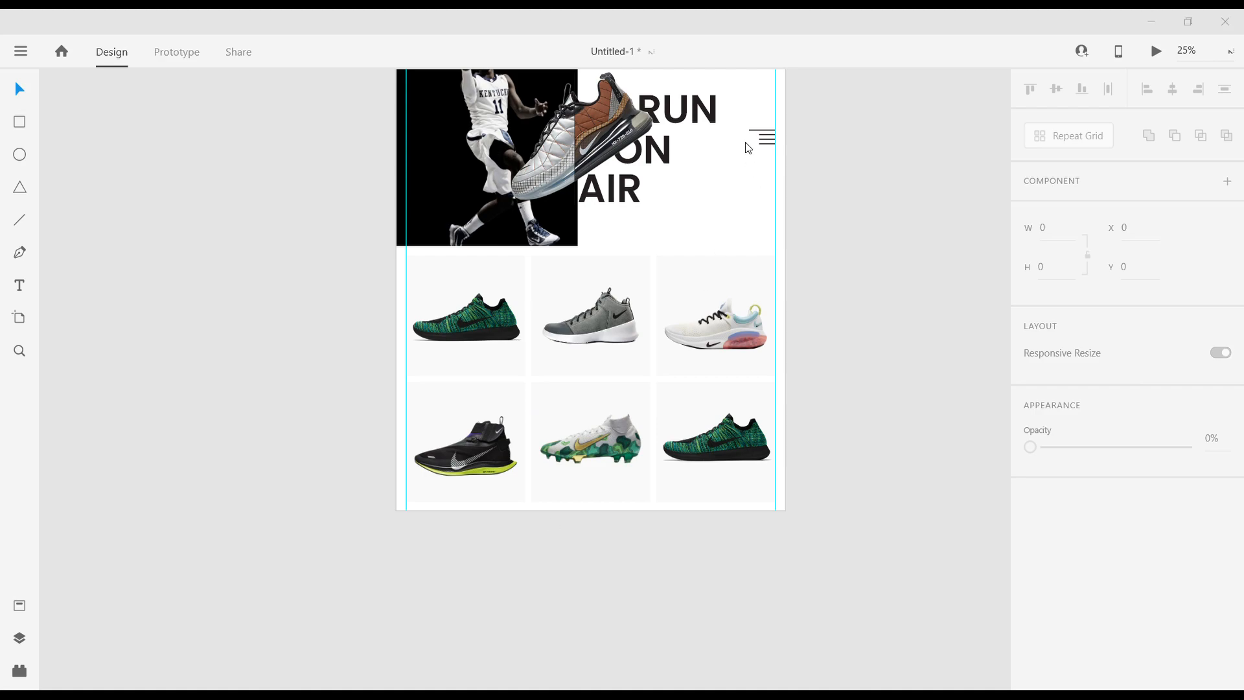
left_click_drag(423, 610, 714, 459)
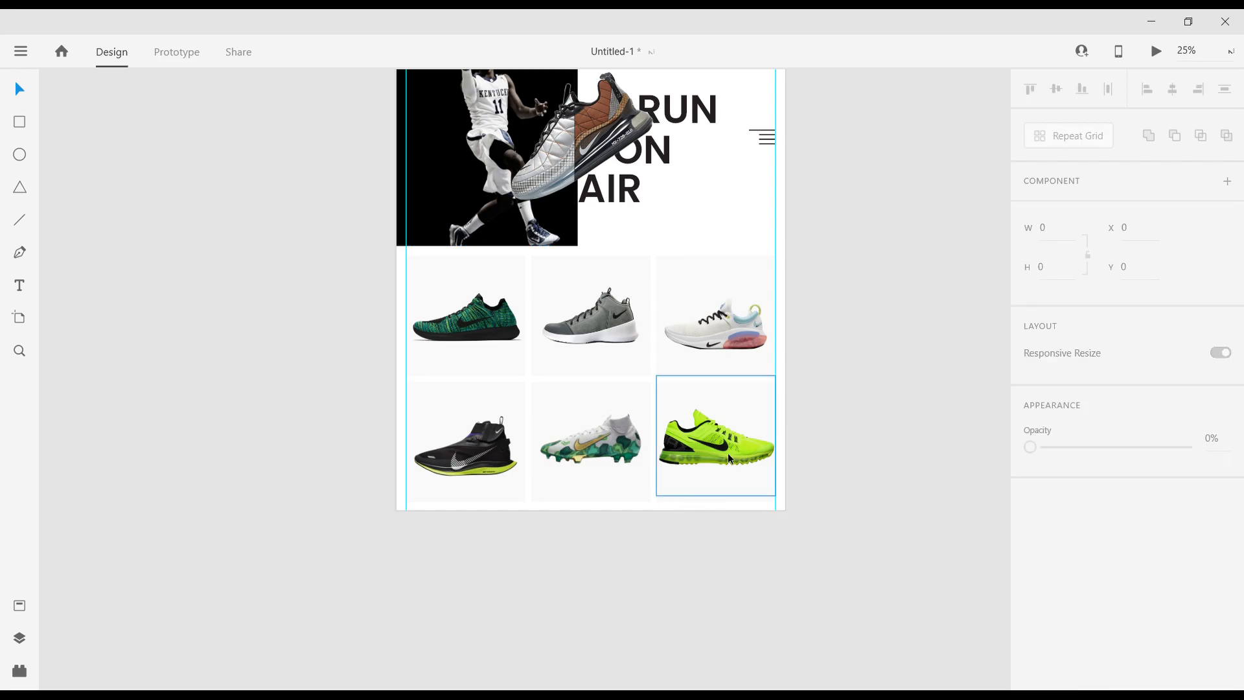
left_click(1186, 267)
left_click(939, 427)
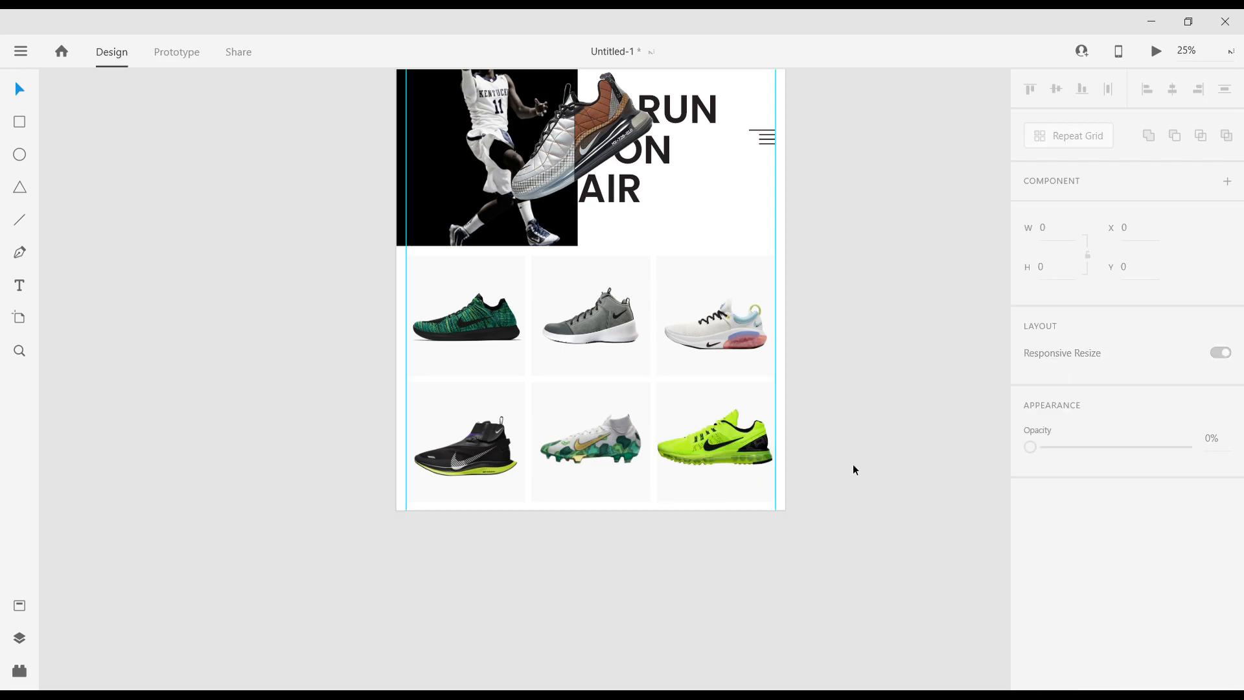
Extend the artboard's bottom edge to make empty space below the product grid.
scroll(853, 465, "down", 1)
key("ctrl+minus")
scroll(803, 456, "up", 1)
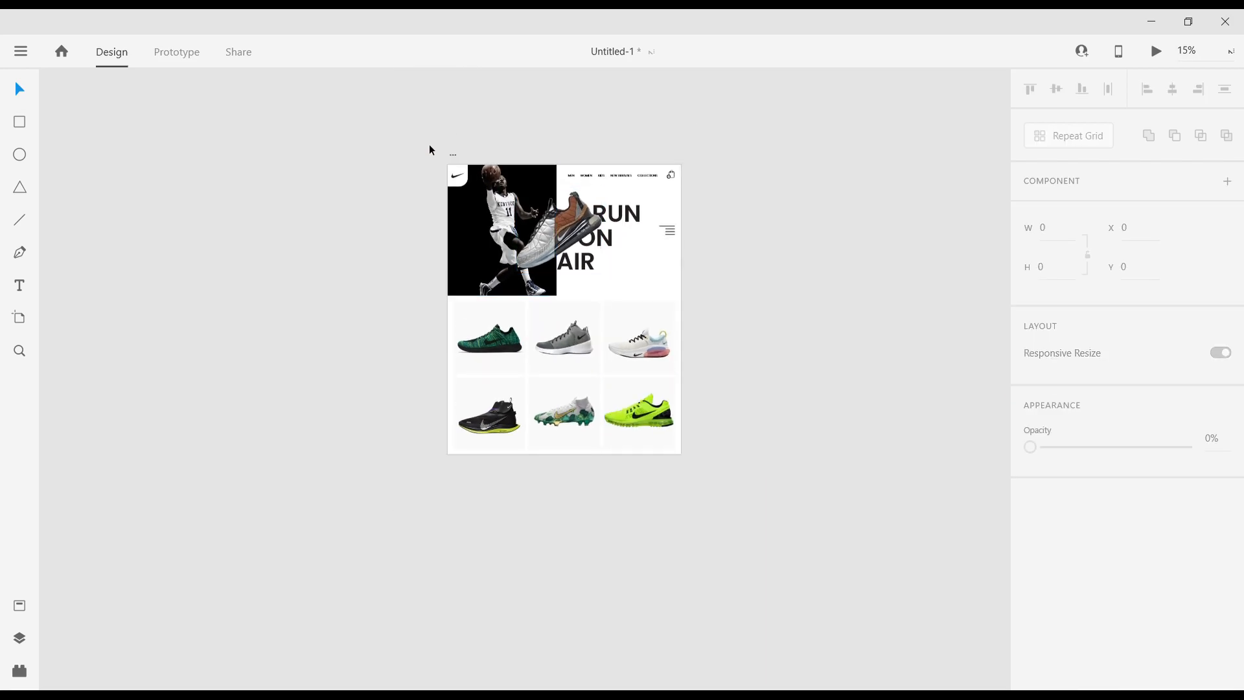
left_click(455, 154)
left_click_drag(567, 460, 567, 542)
left_click(819, 470)
key("ctrl+0")
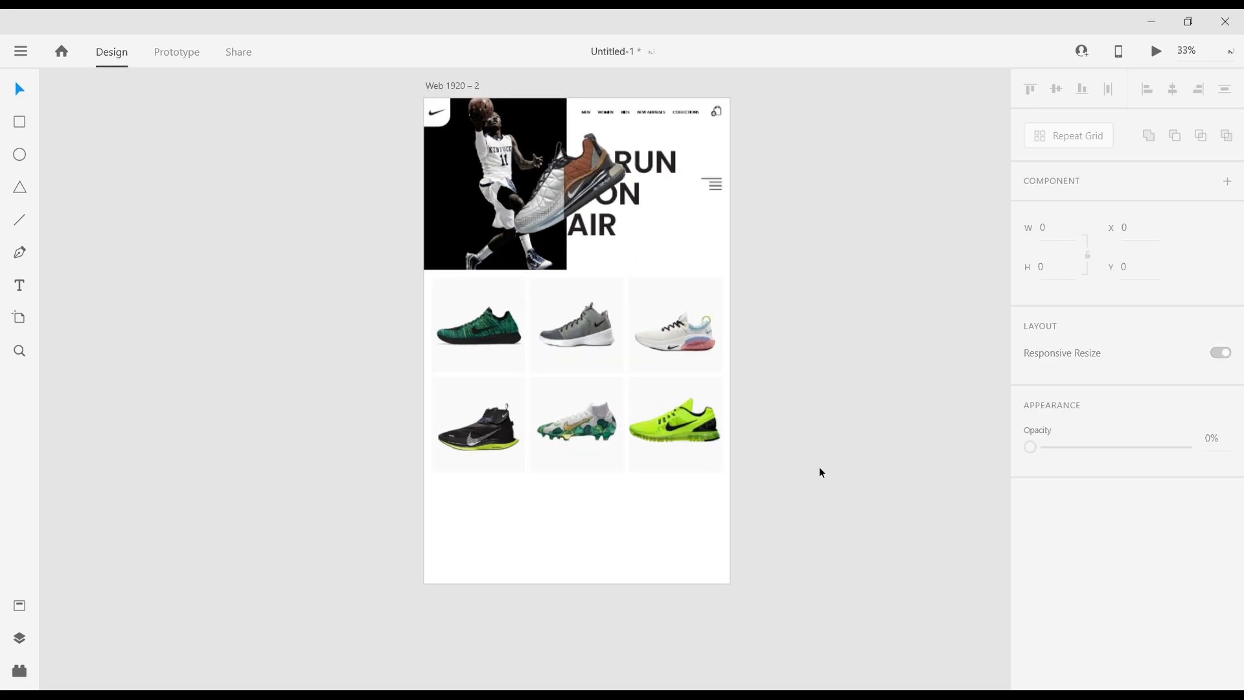
Insert the dark sneaker line-up image below the grid and fit it between the margin guides, about 1823 × 567 at X 49, Y 2410.
left_click_drag(886, 523, 850, 433)
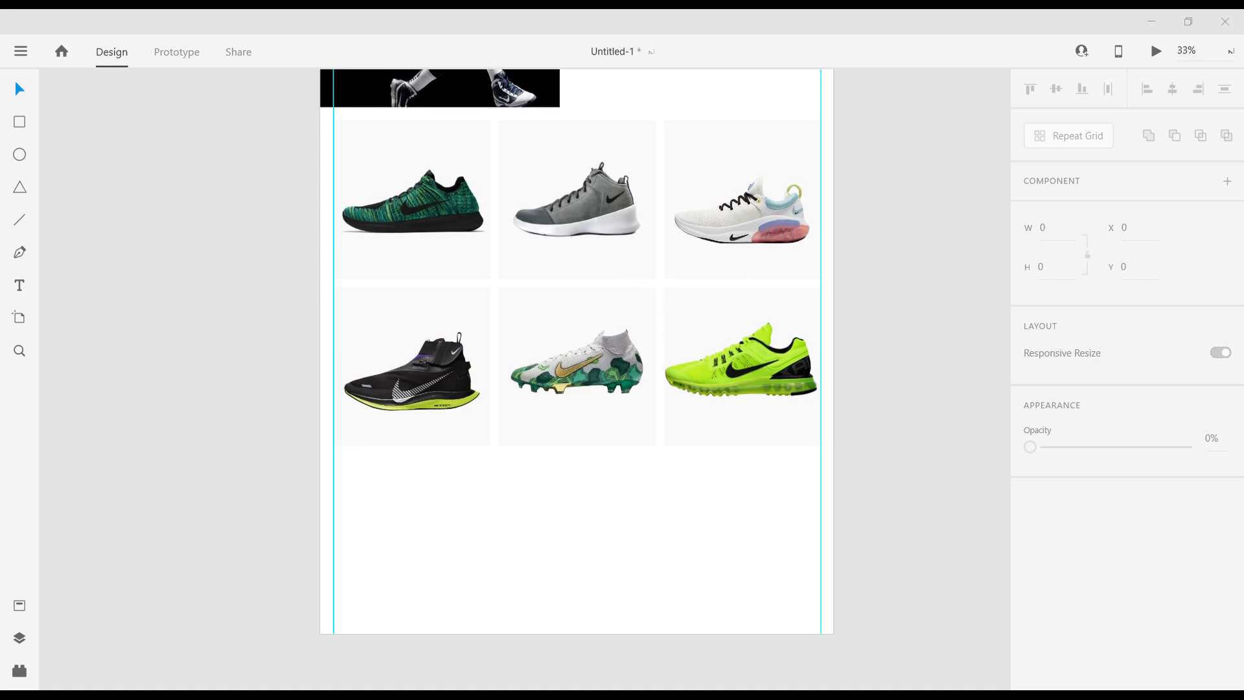
left_click_drag(501, 542, 504, 539)
scroll(504, 539, "down", 2)
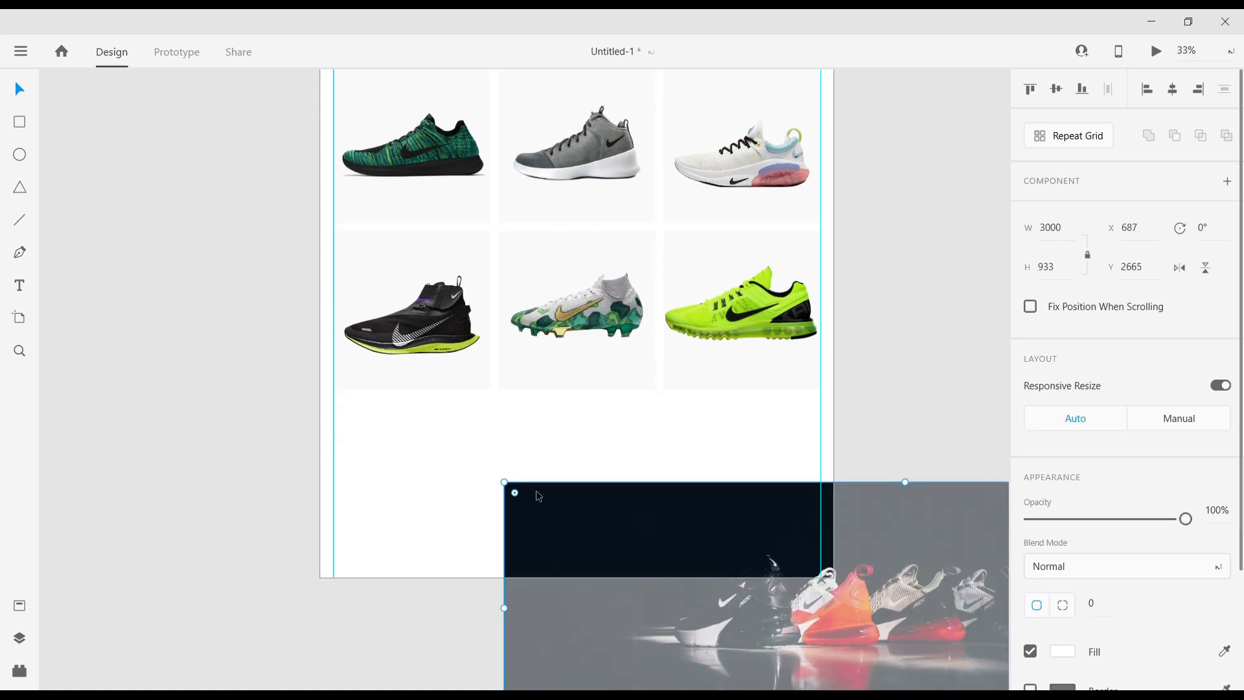
left_click_drag(627, 471, 448, 399)
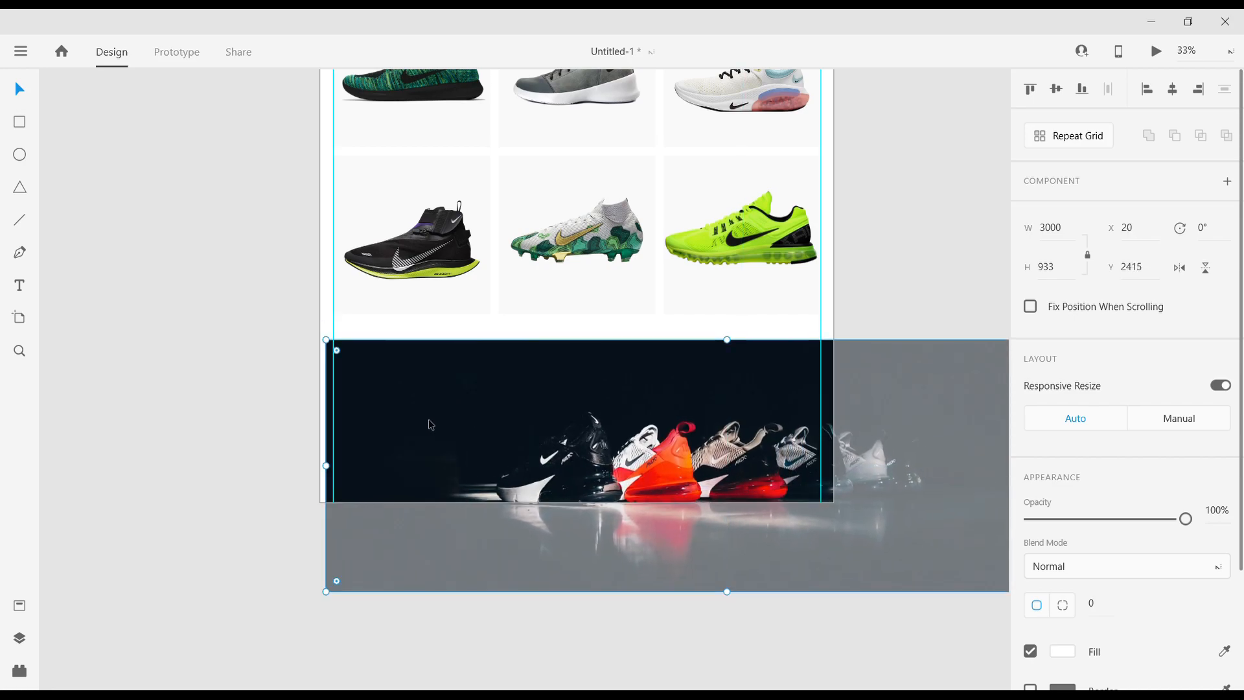
left_click_drag(328, 592, 549, 519)
left_click_drag(601, 439, 392, 436)
left_click_drag(908, 525, 872, 496)
key("ctrl+equal")
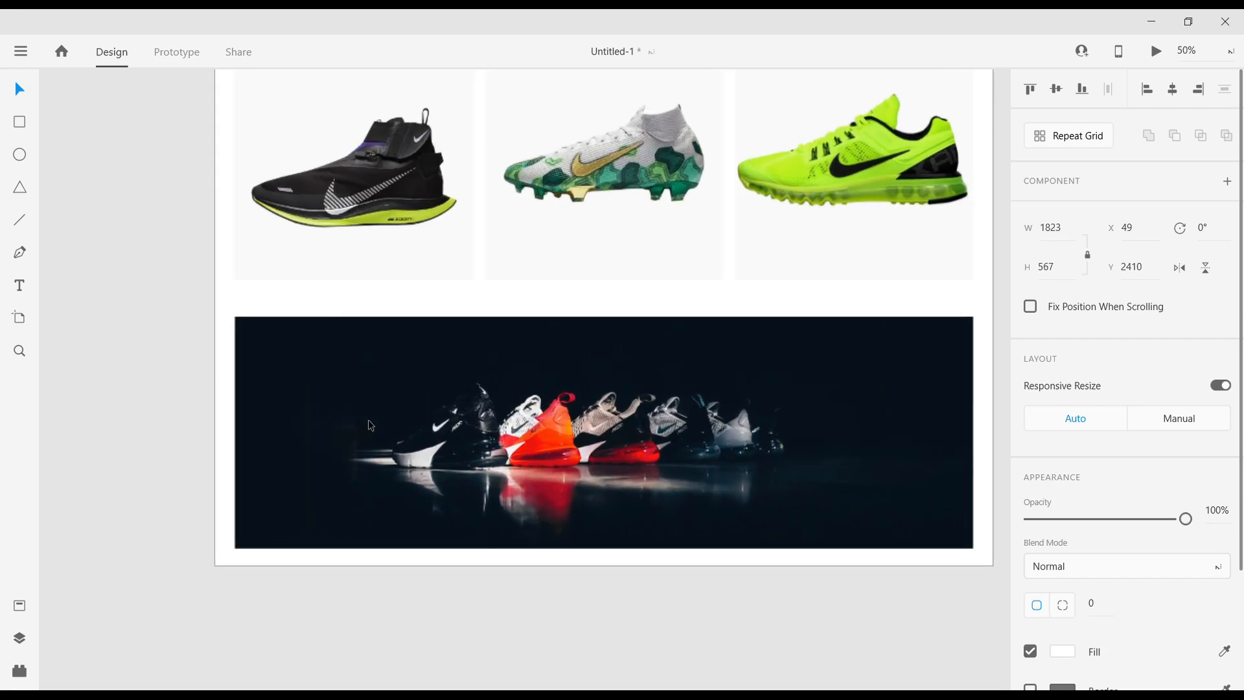
Add the heading text "Just Dropped" over the sneaker banner.
left_click(19, 285)
left_click(522, 363)
type("jUS")
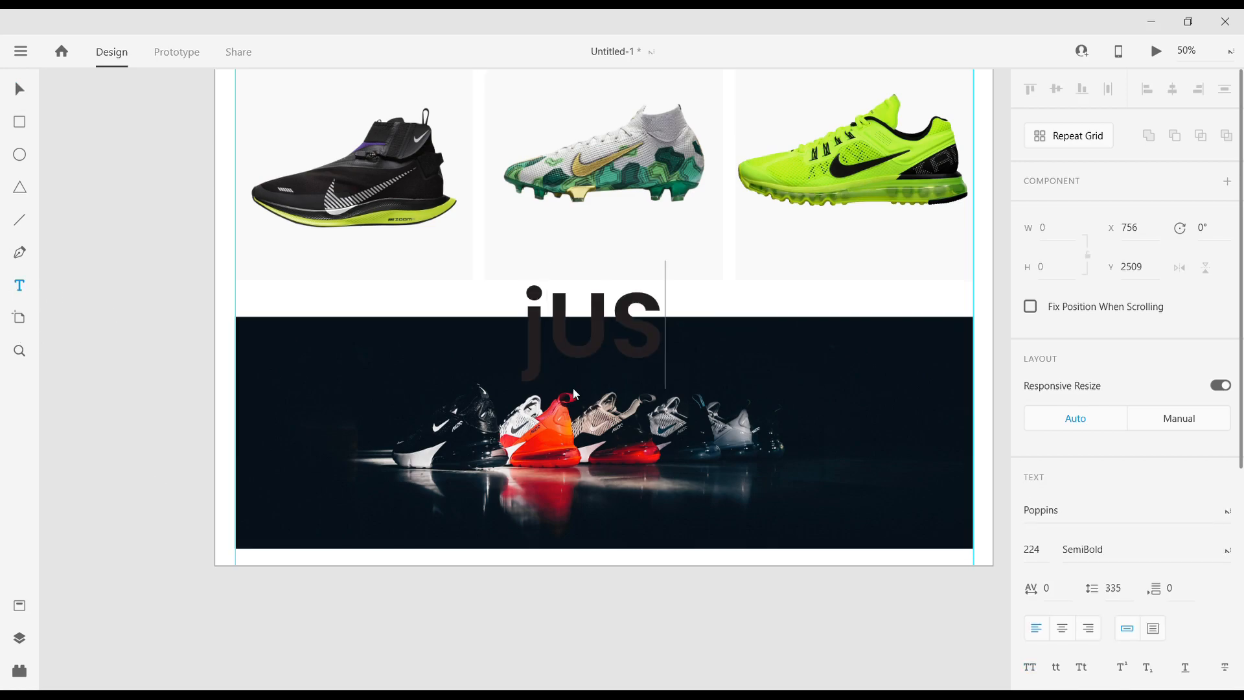
key("BackSpace")
key("BackSpace")
key("BackSpace")
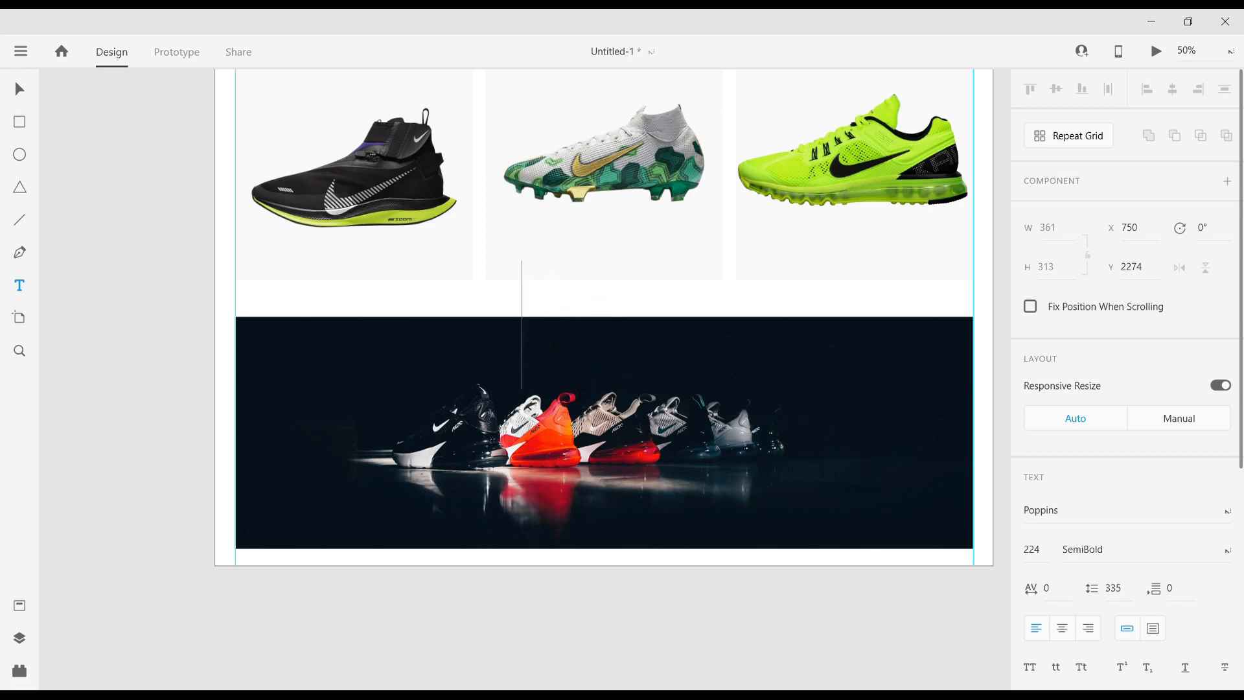
type("Just D")
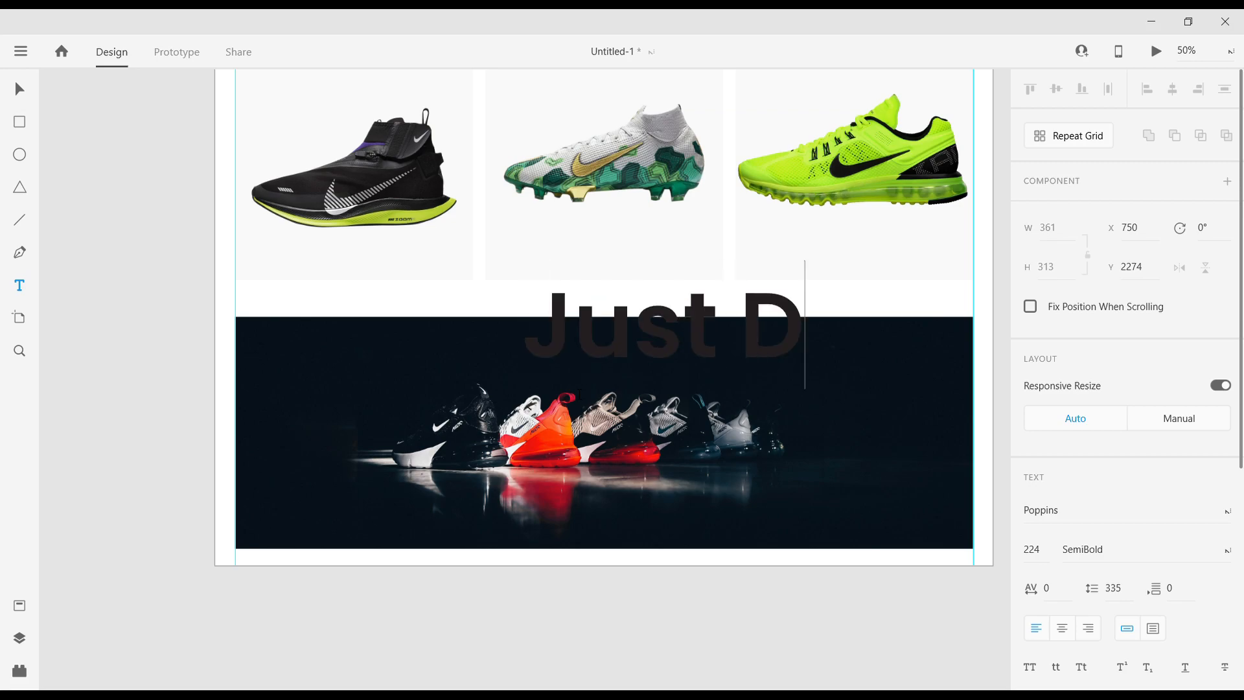
type("ropp")
Colour the "Just Dropped" heading white, shrink it and centre it above the sneakers in the banner.
key("ctrl+a")
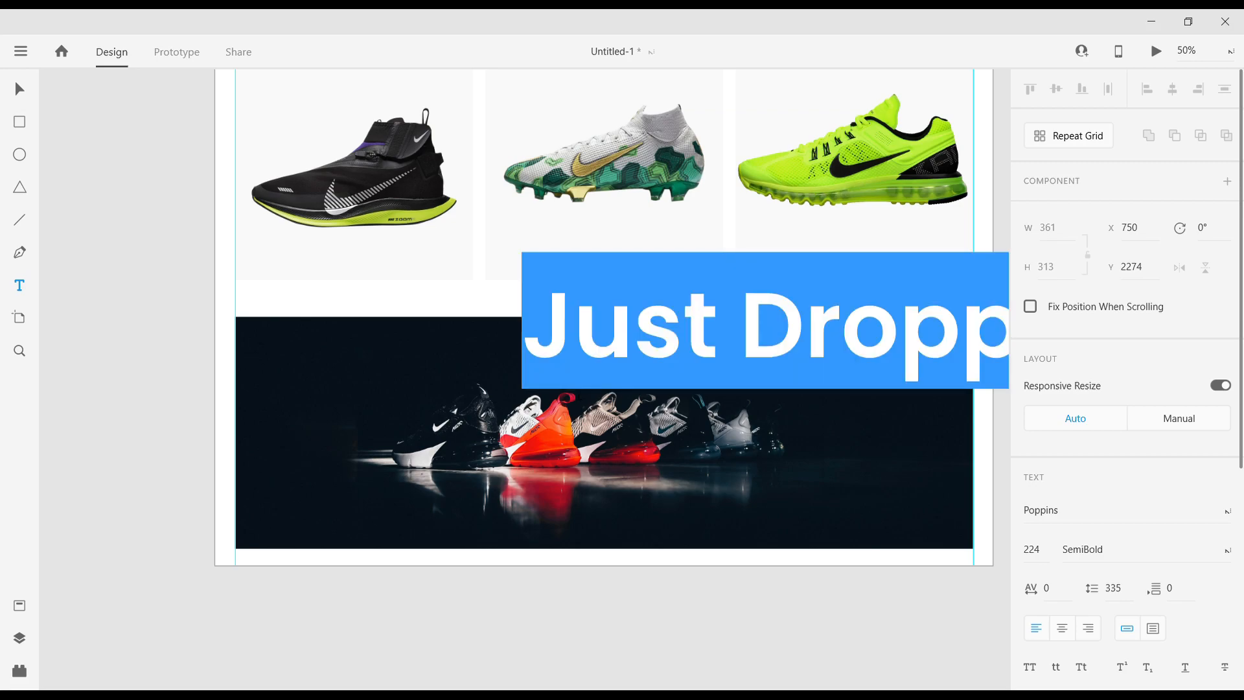
scroll(1071, 610, "down", 3)
left_click(1068, 660)
left_click_drag(908, 467, 798, 436)
left_click(677, 317)
left_click(19, 85)
left_click_drag(650, 364, 486, 362)
left_click_drag(665, 391, 629, 350)
left_click(617, 583)
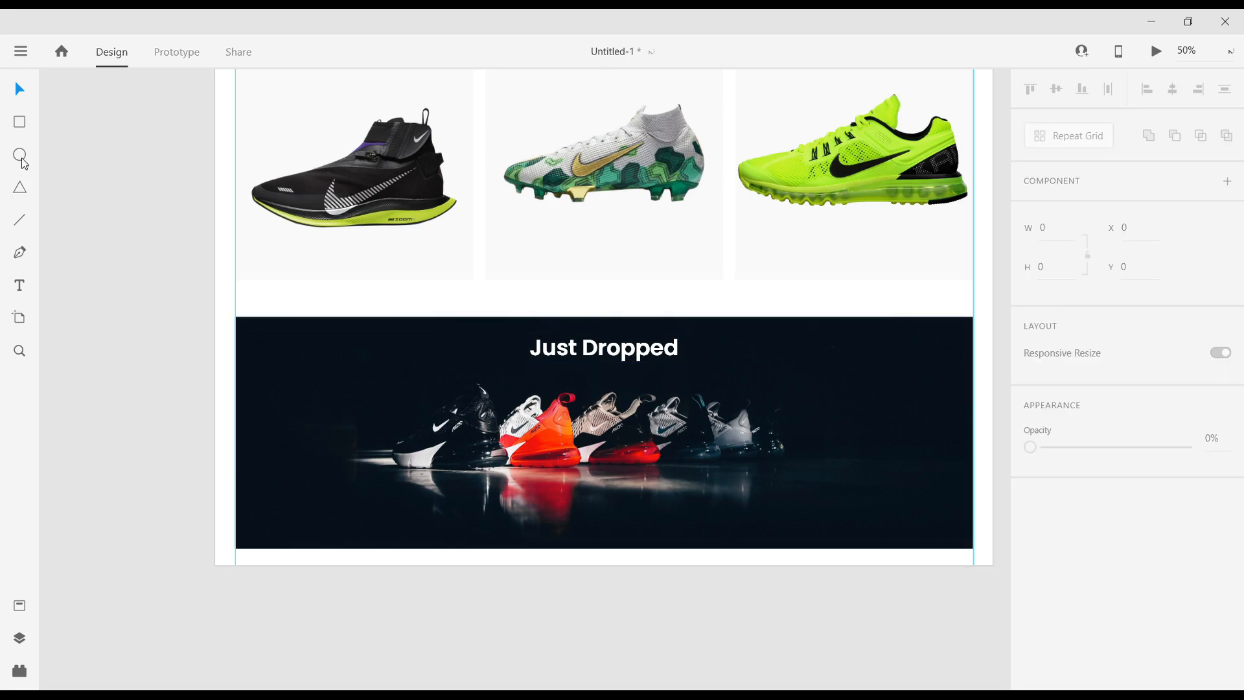
Draw a white 260 × 64 button shape with corner radius 42, centred near the banner's lower edge at X 830, Y 2877.
left_click(25, 127)
left_click_drag(558, 506, 680, 547)
left_click(20, 90)
left_click_drag(661, 518, 632, 533)
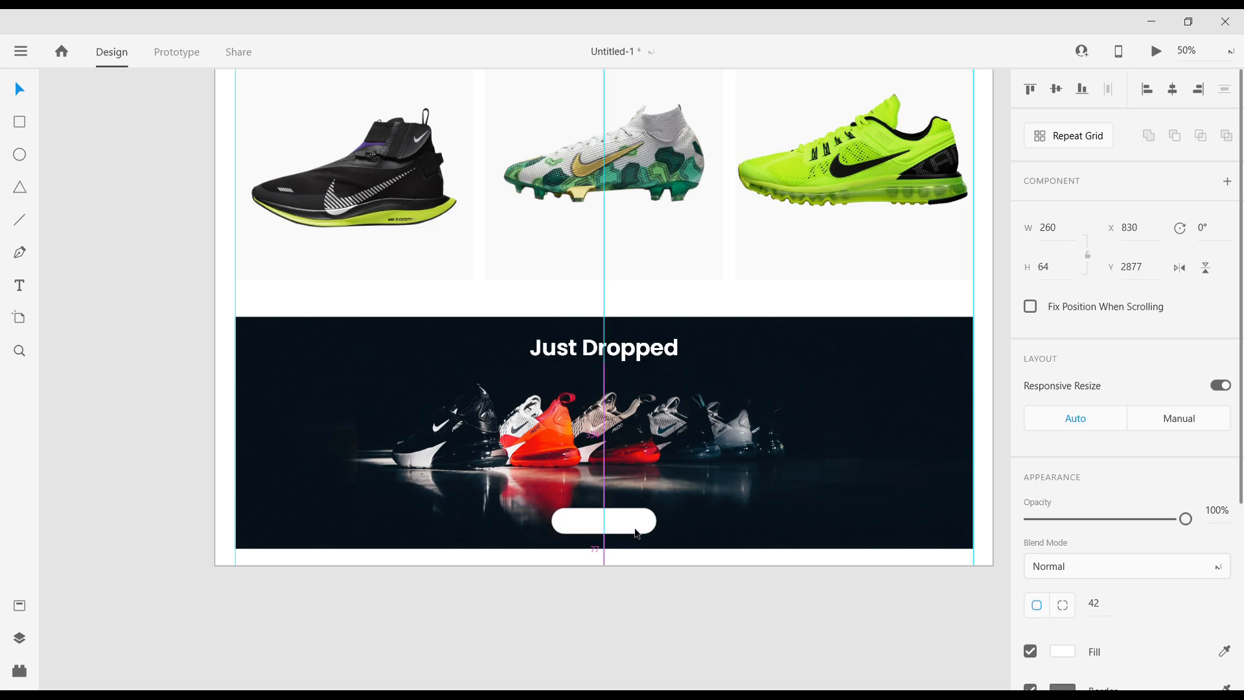
scroll(713, 544, "down", 1)
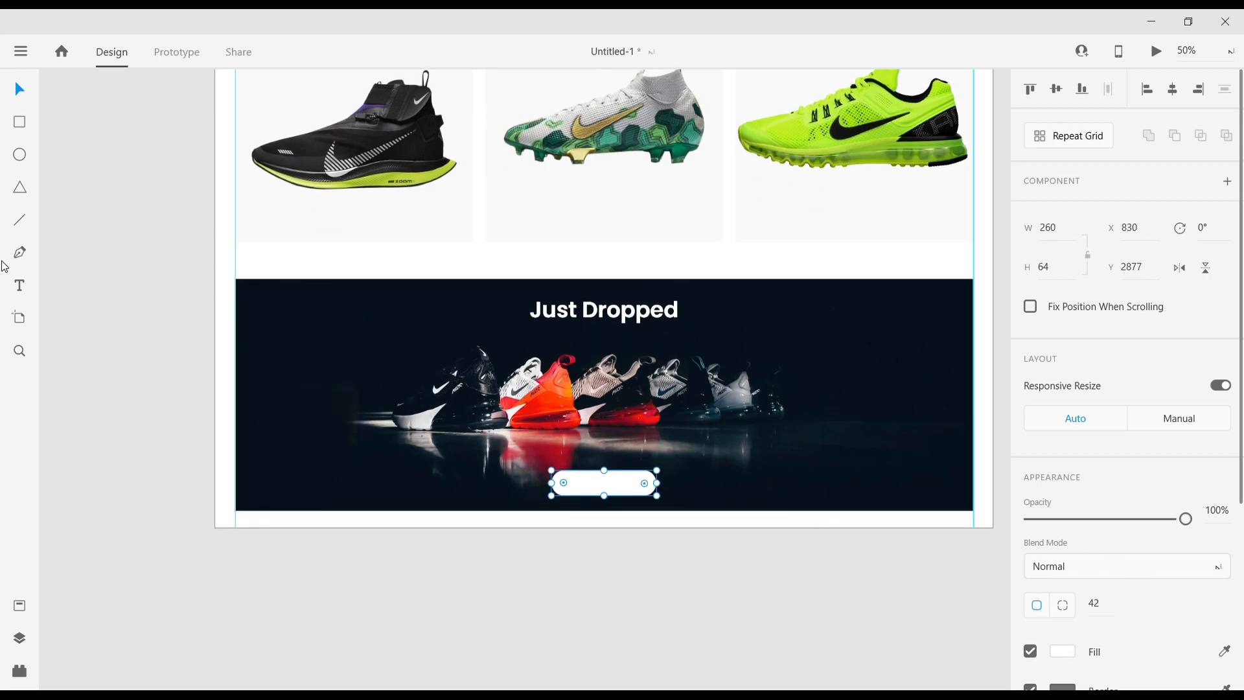
scroll(954, 580, "down", 1)
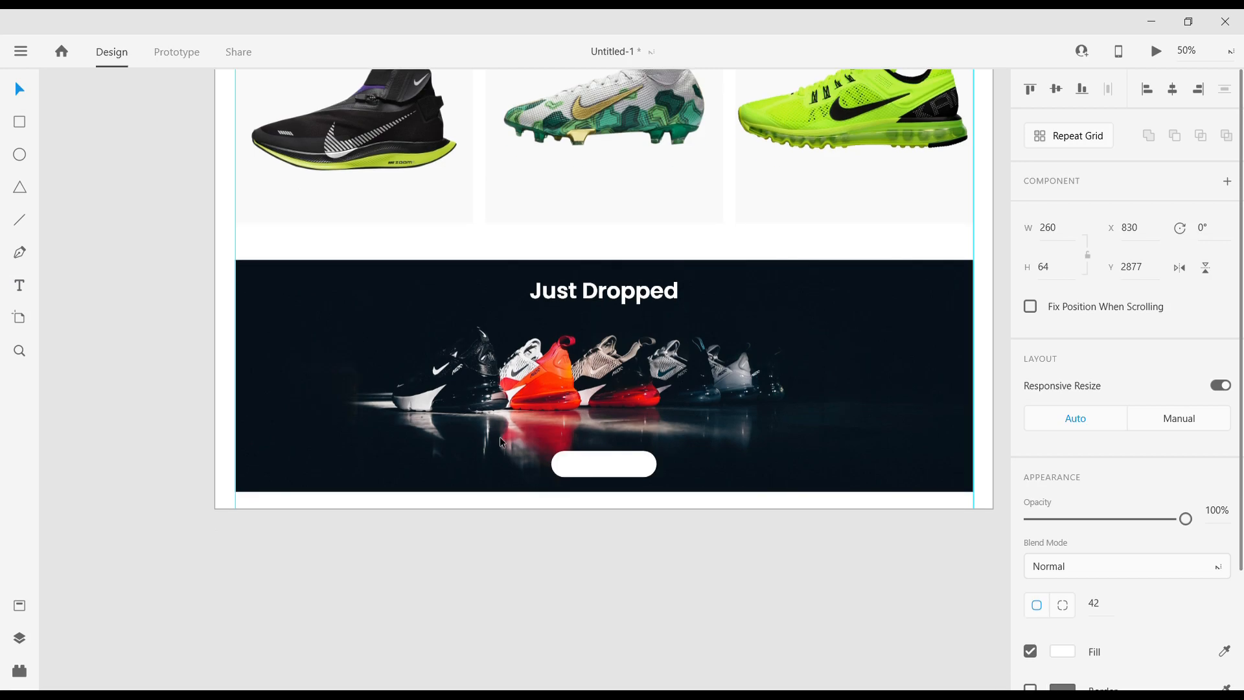
Resize the white button shape in the banner to about 224 × 71, keeping it centred at X 848, Y 2874.
key("ctrl+plus")
scroll(600, 376, "down", 2)
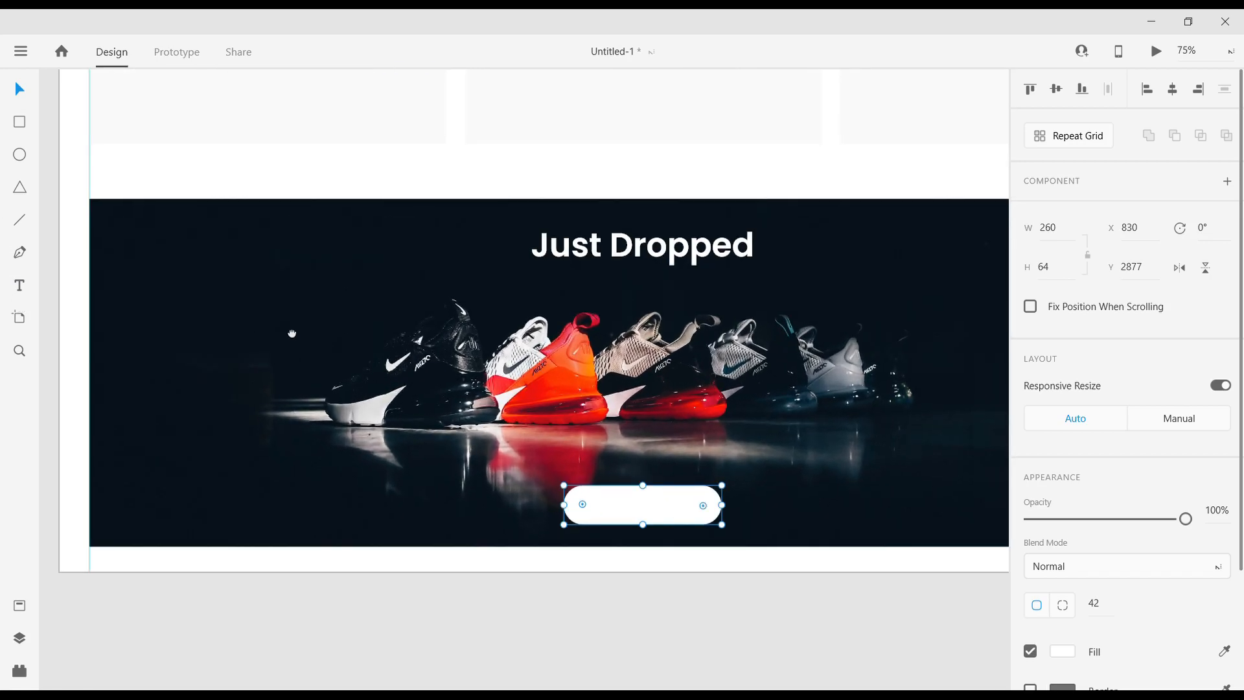
left_click_drag(686, 419, 664, 419)
left_click_drag(588, 433, 622, 418)
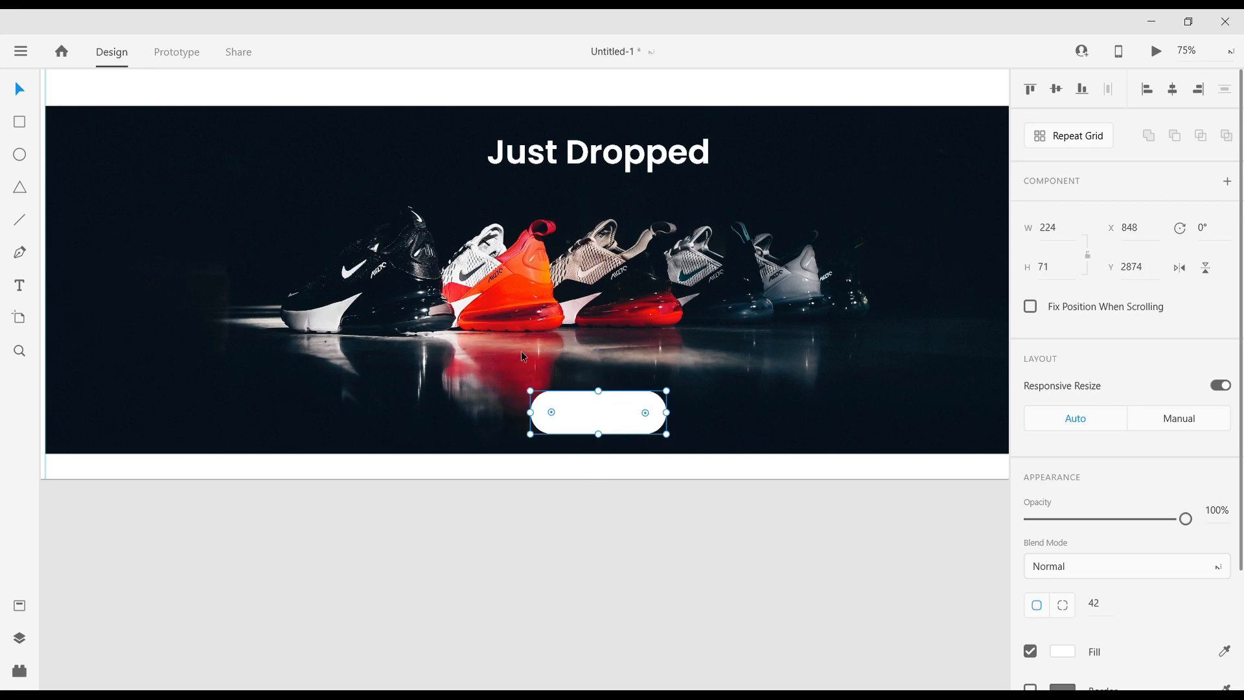
Add the text "Shop Now" over the white button shape and reduce its font size to 44.
left_click(19, 284)
left_click(590, 431)
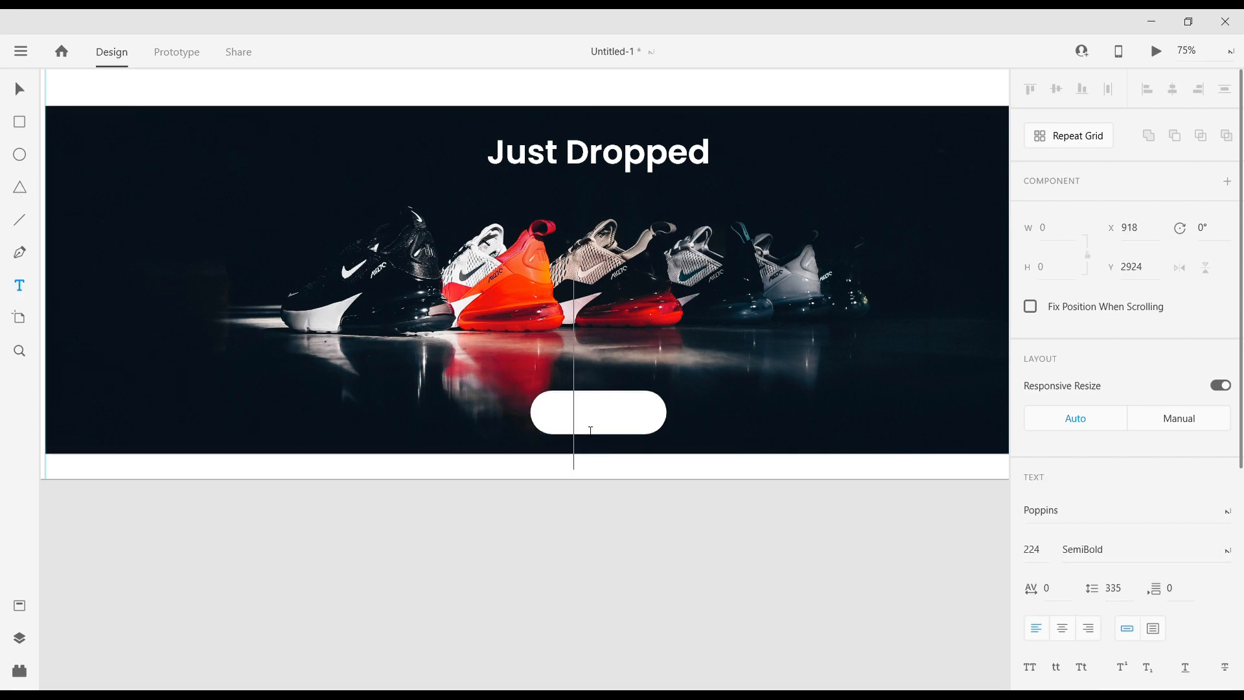
type("Shop N")
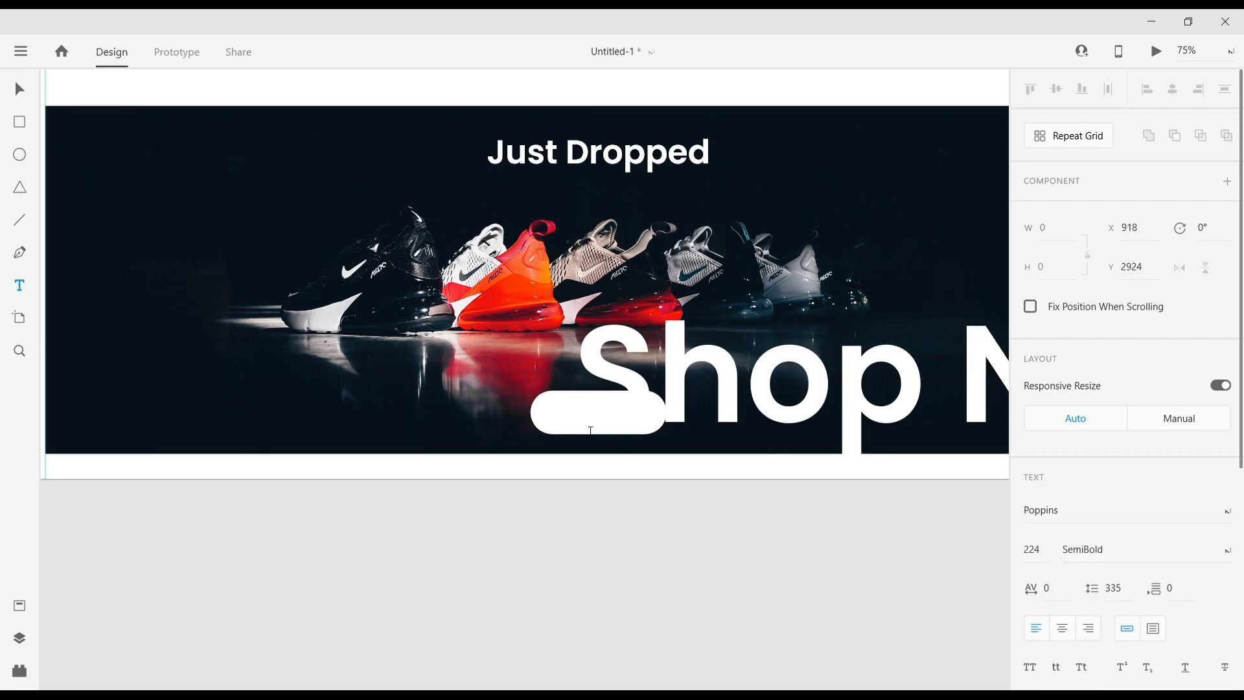
key("ctrl+a")
left_click(1034, 551)
key("shift+Down")
key("shift+Down")
key("shift+Down")
key("shift+Down")
key("shift+Down")
key("shift+Down")
key("shift+Down")
key("shift+Down")
key("shift+Down")
key("shift+Down")
key("shift+Down")
key("shift+Down")
key("shift+Down")
key("shift+Down")
key("shift+Down")
key("shift+Down")
key("shift+Down")
key("shift+Down")
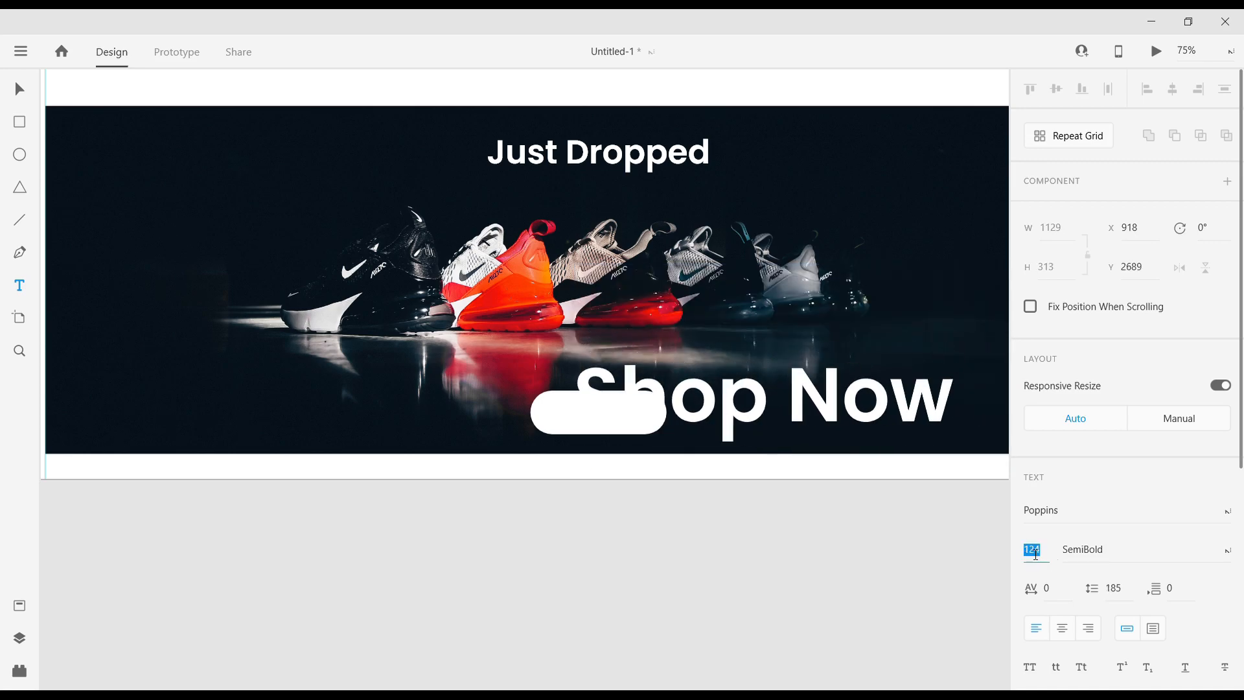
Colour the "Shop Now" text with the saved dark swatch #231F20.
scroll(1218, 522, "down", 3)
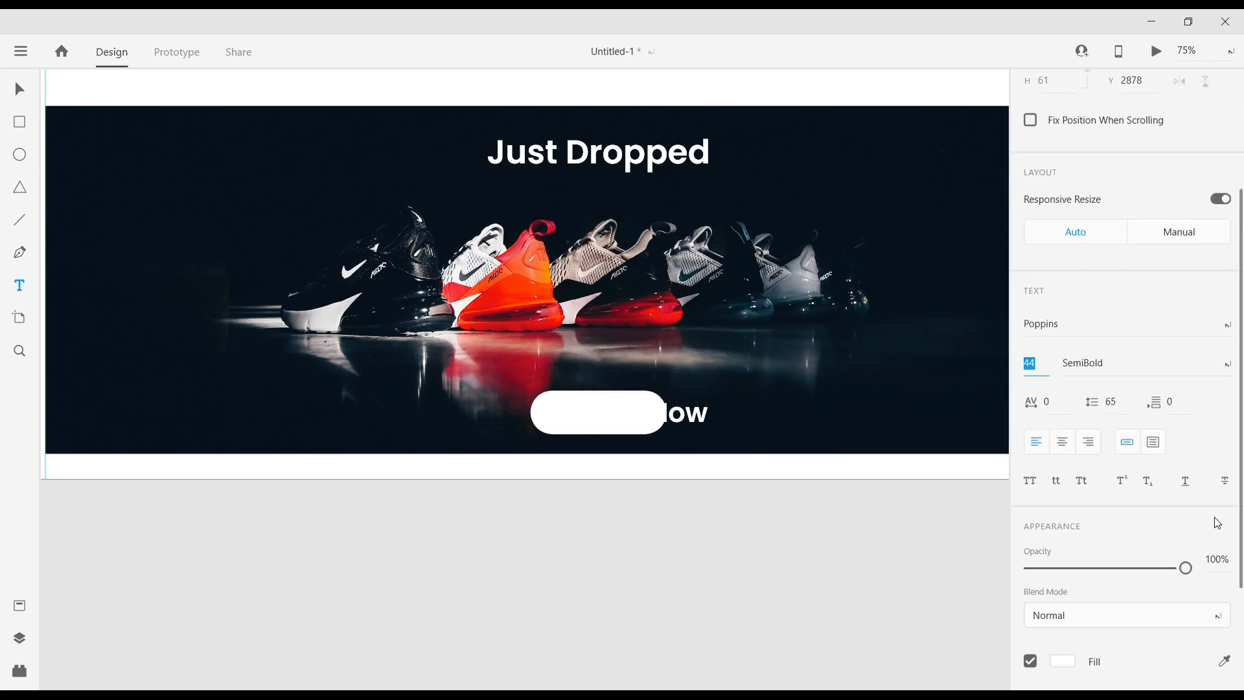
left_click(1063, 661)
left_click(860, 662)
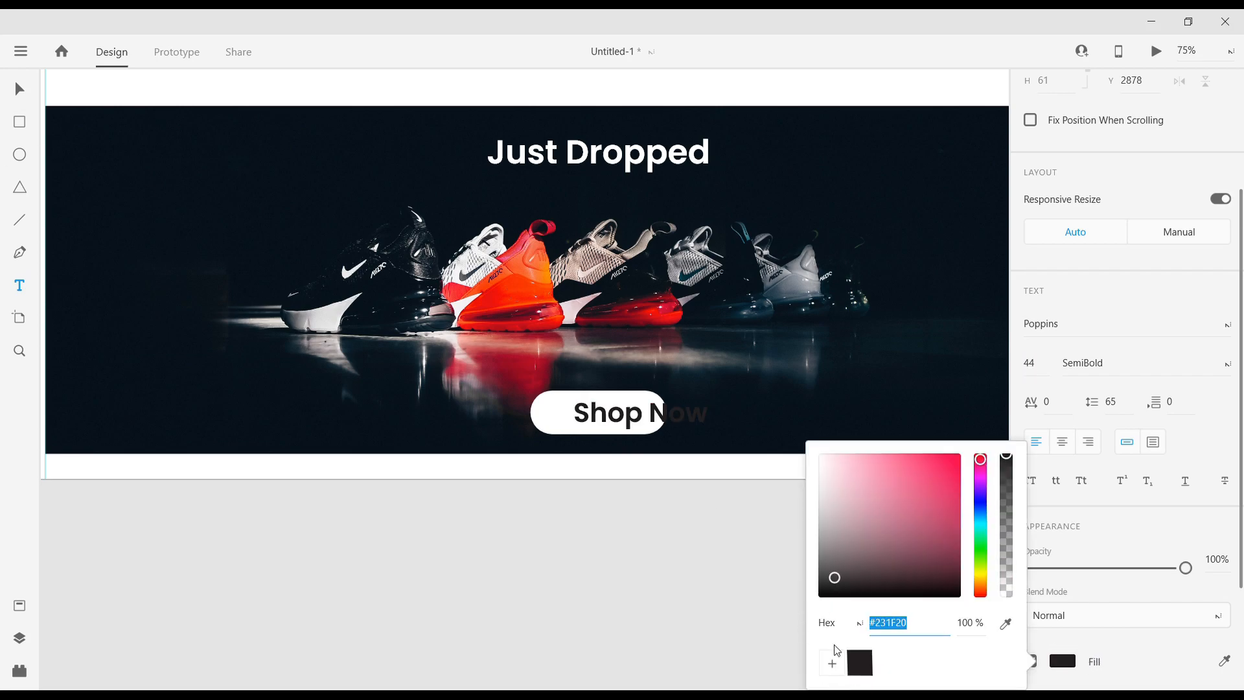
Shrink the "Shop Now" label to about size 29 and centre it on the white button at X 887, Y 2890.
left_click(19, 89)
left_click(672, 431)
mouse_move(626, 427)
left_mouse_down()
mouse_move(597, 426)
mouse_move(617, 428)
mouse_move(619, 415)
left_mouse_up()
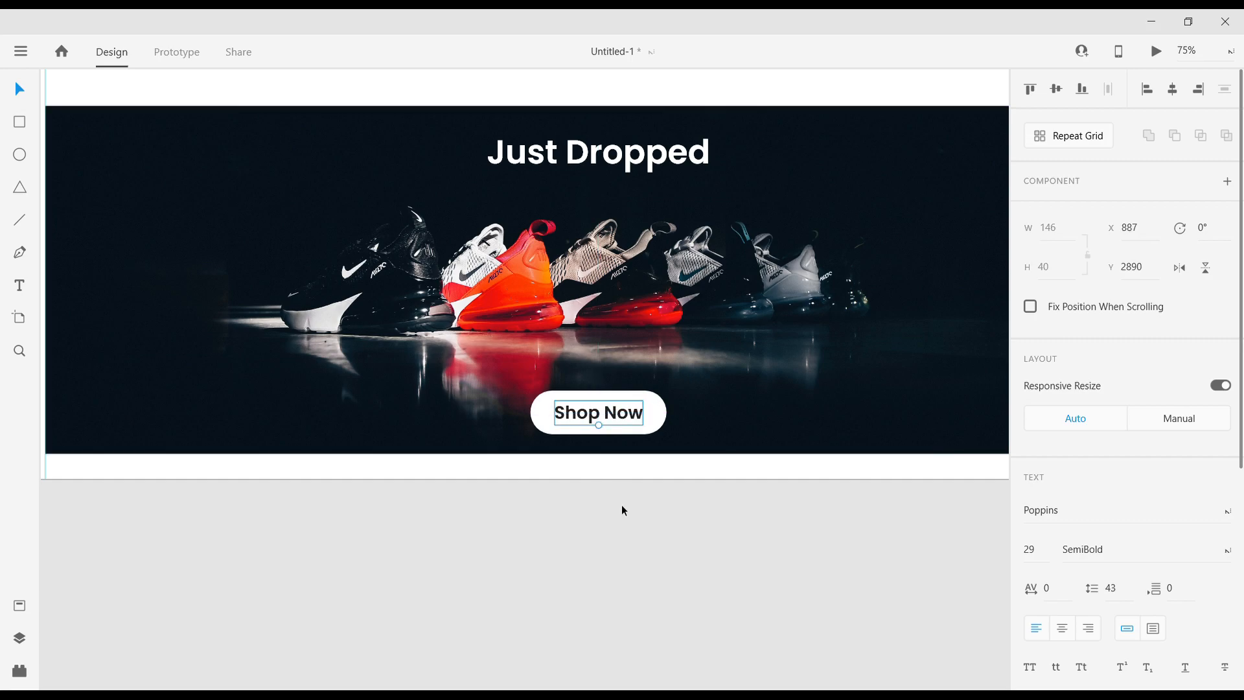
Extend the artboard's lower edge to make room below the banner, for a total height of about 4064.
left_click(624, 523)
key("ctrl+minus")
key("ctrl+minus")
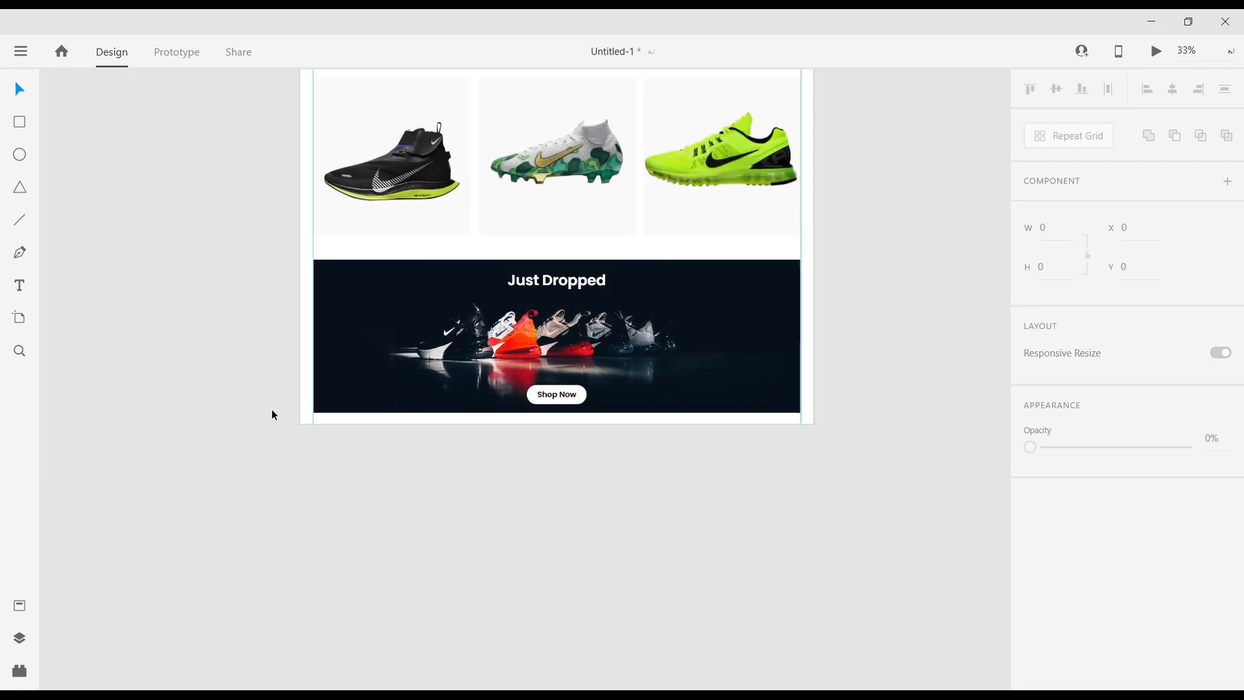
key("ctrl+minus")
left_click_drag(313, 346, 294, 481)
left_click(409, 162)
scroll(453, 353, "down", 2)
left_click_drag(524, 396, 522, 523)
left_click(291, 443)
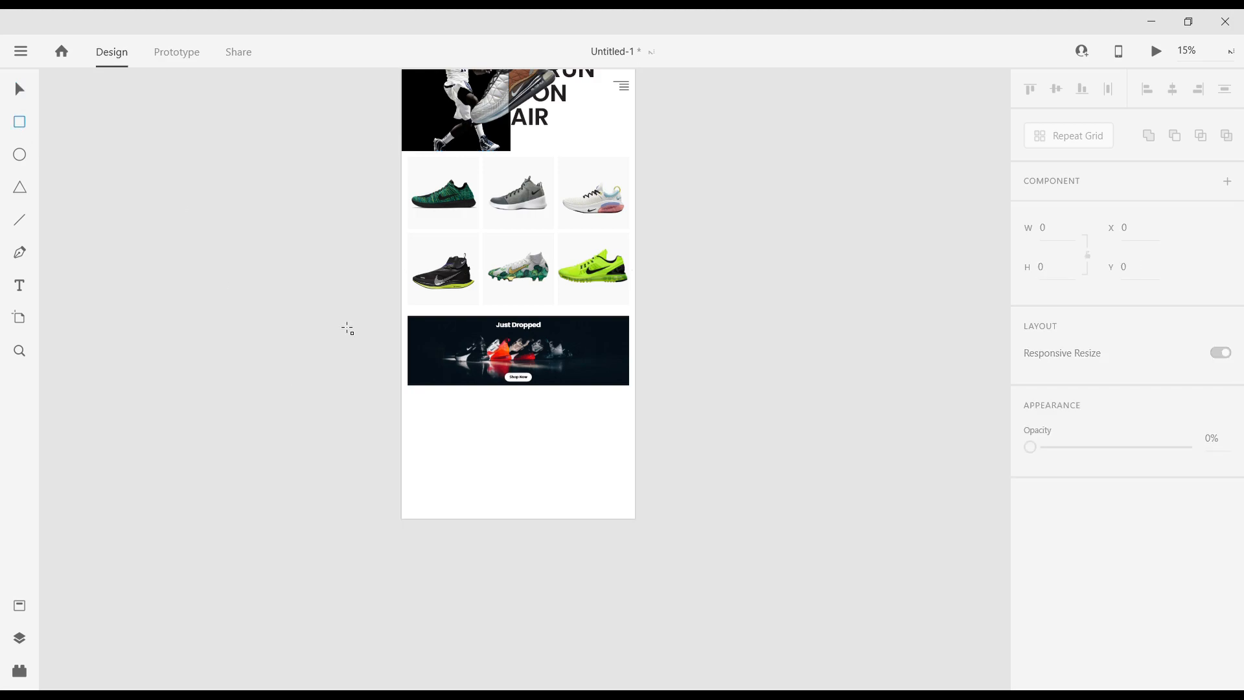
Draw a rectangle about 869 × 939 and set it and a duplicate side by side below the banner at X 49 and X 1003, Y 3020.
mouse_move(408, 311)
left_mouse_down()
mouse_move(529, 417)
mouse_move(519, 433)
left_mouse_up()
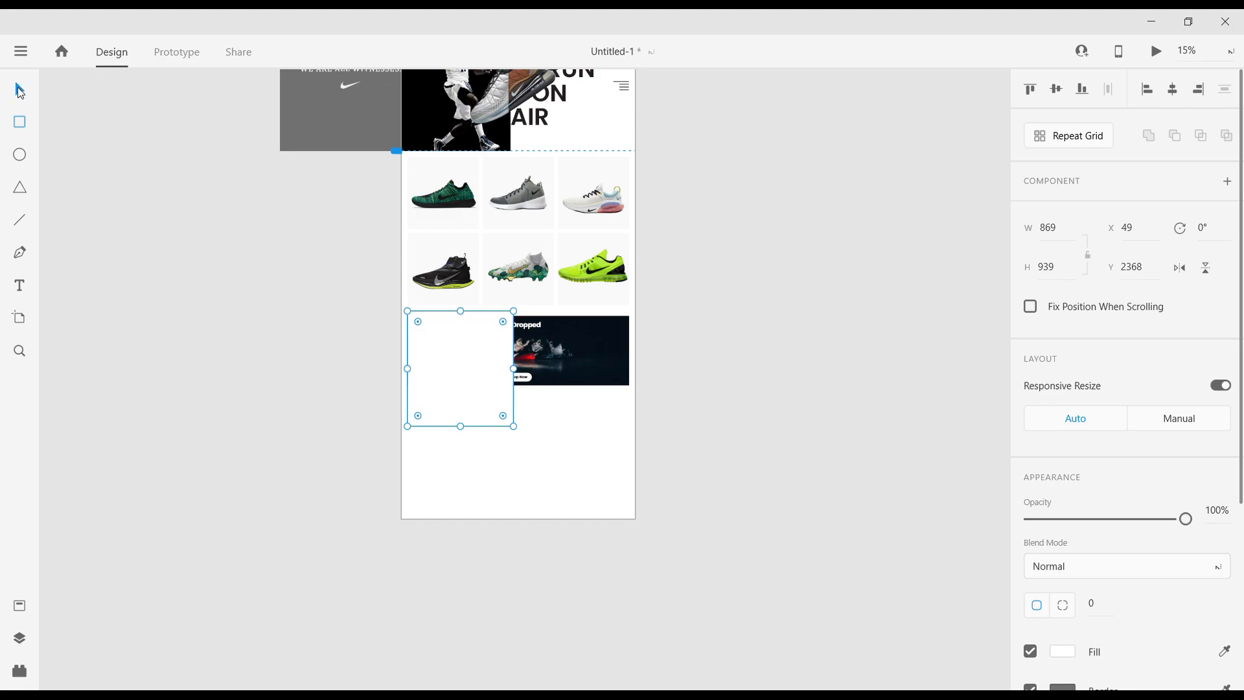
left_click_drag(477, 366, 585, 453)
left_click(721, 442)
Remove the border from the rectangle at X 49 below the banner.
left_click(445, 444)
scroll(942, 499, "down", 1)
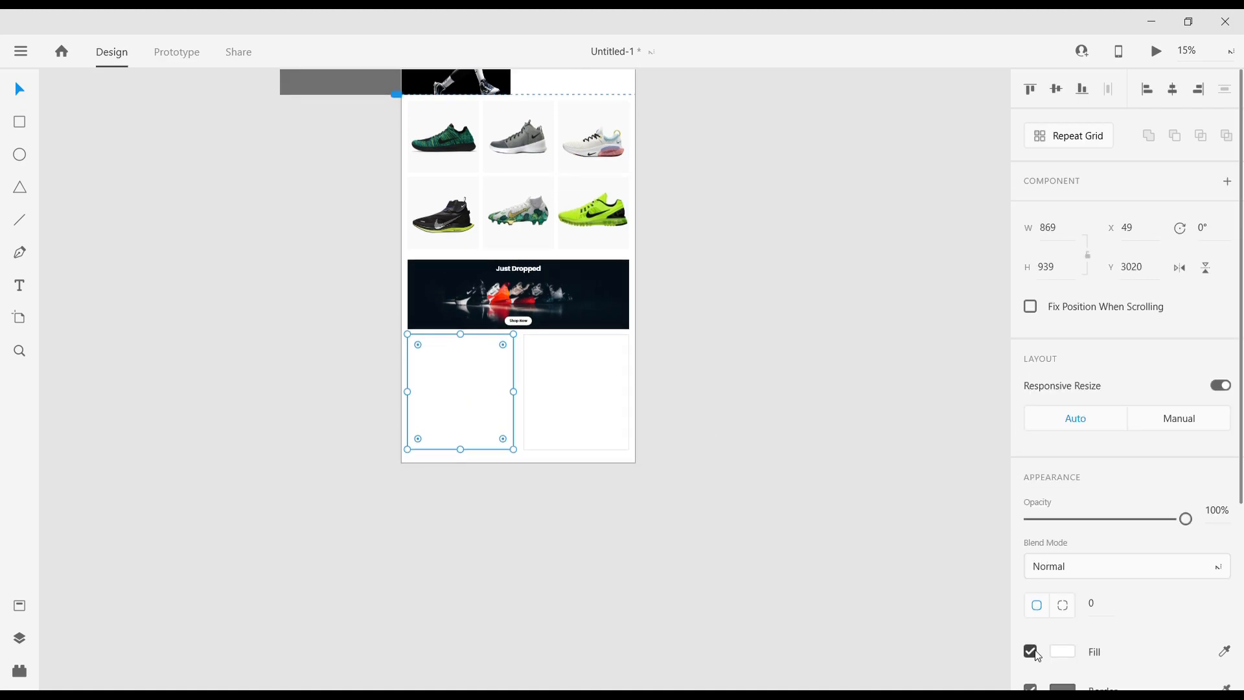
scroll(1037, 648, "down", 4)
left_click(1030, 423)
Fill the borderless rectangle below the banner with the white hoodie photo.
left_click(597, 375)
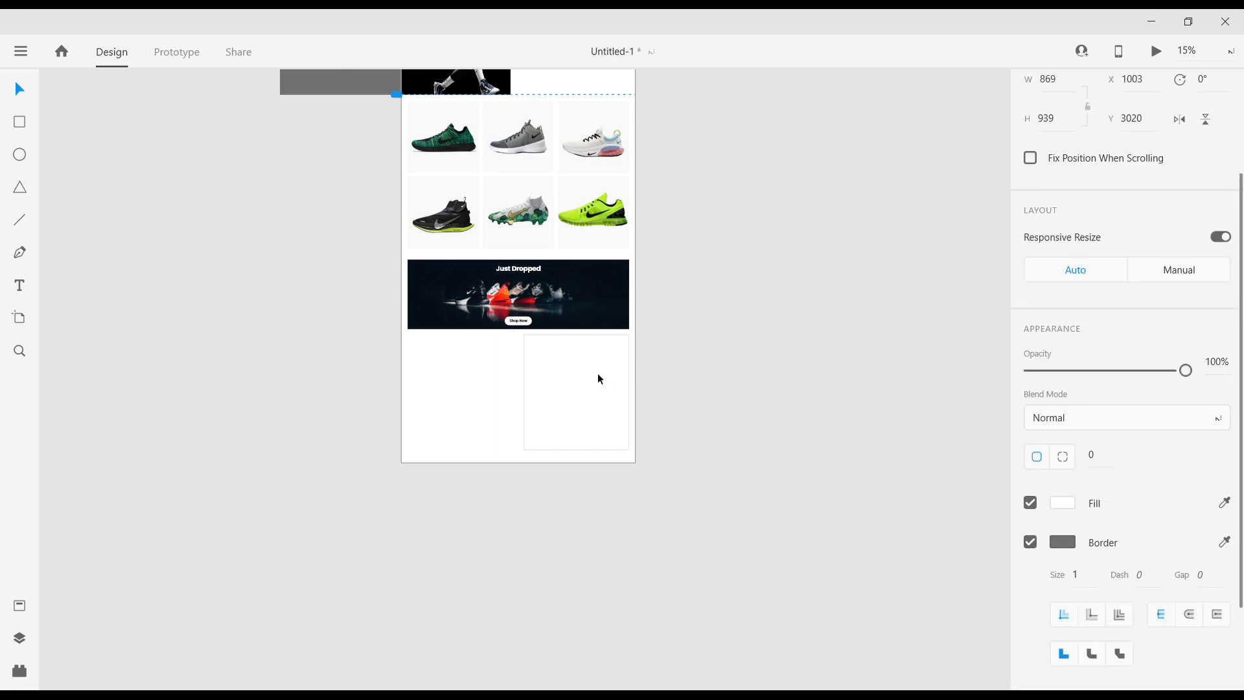
left_click(474, 374)
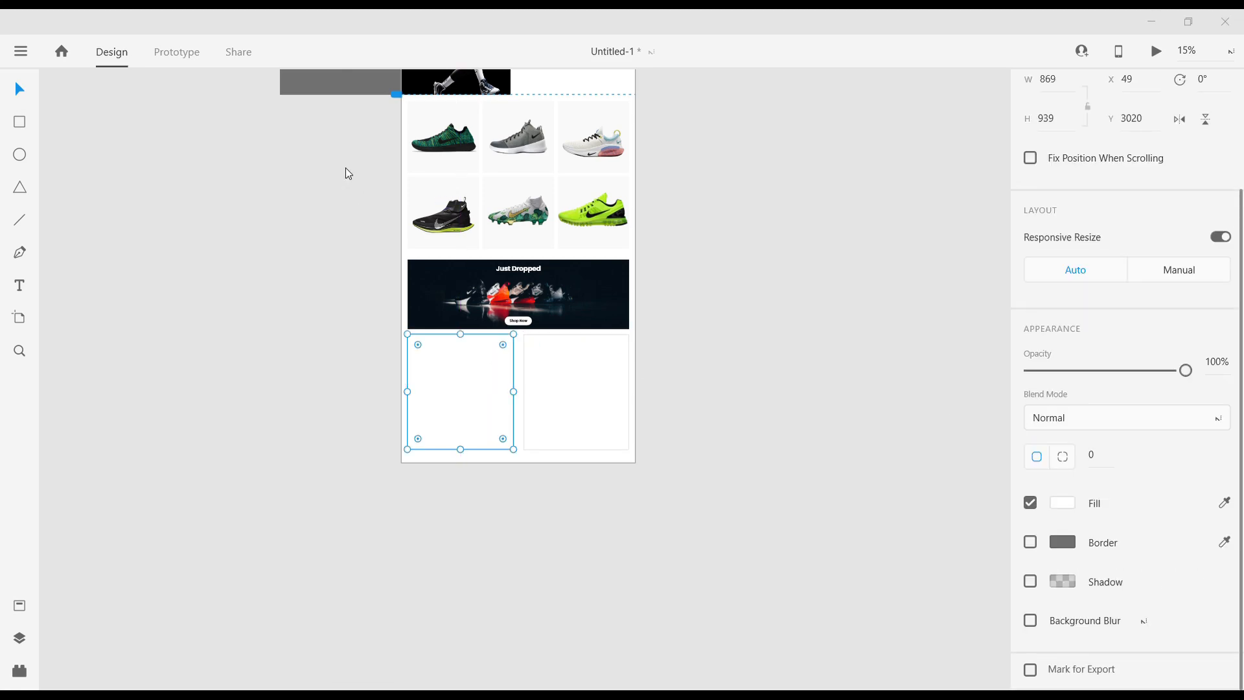
left_click_drag(402, 447, 442, 405)
Fill the second rectangle with the red T-shirt photo and remove its border.
left_click(560, 398)
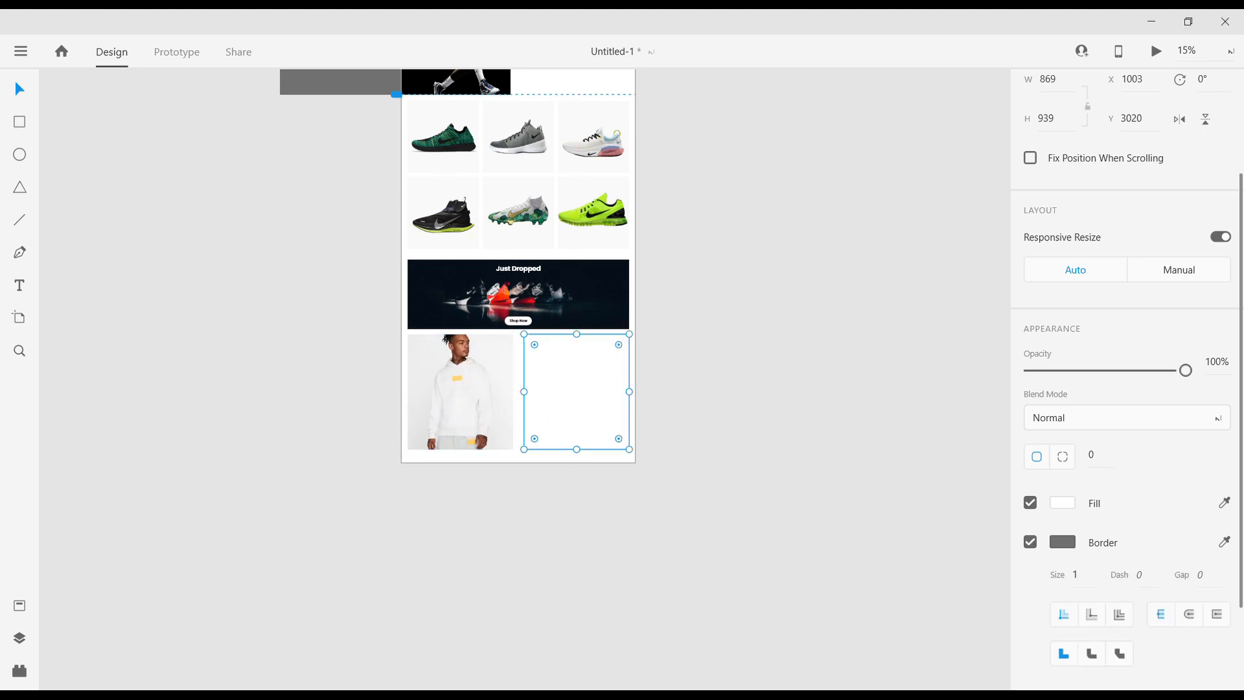
left_click_drag(543, 431, 569, 395)
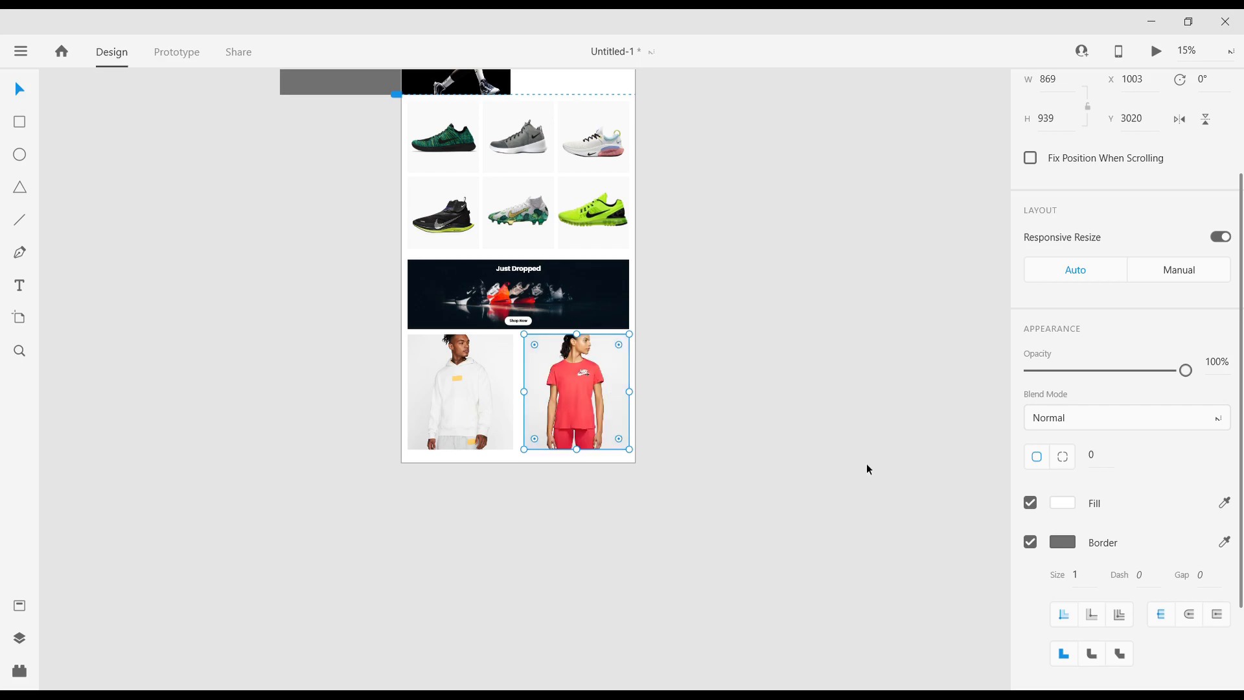
left_click(1030, 541)
left_click(795, 503)
Stretch the hoodie and T-shirt photos downward together to a height of about 1112.
key("ctrl+equal")
key("ctrl+equal")
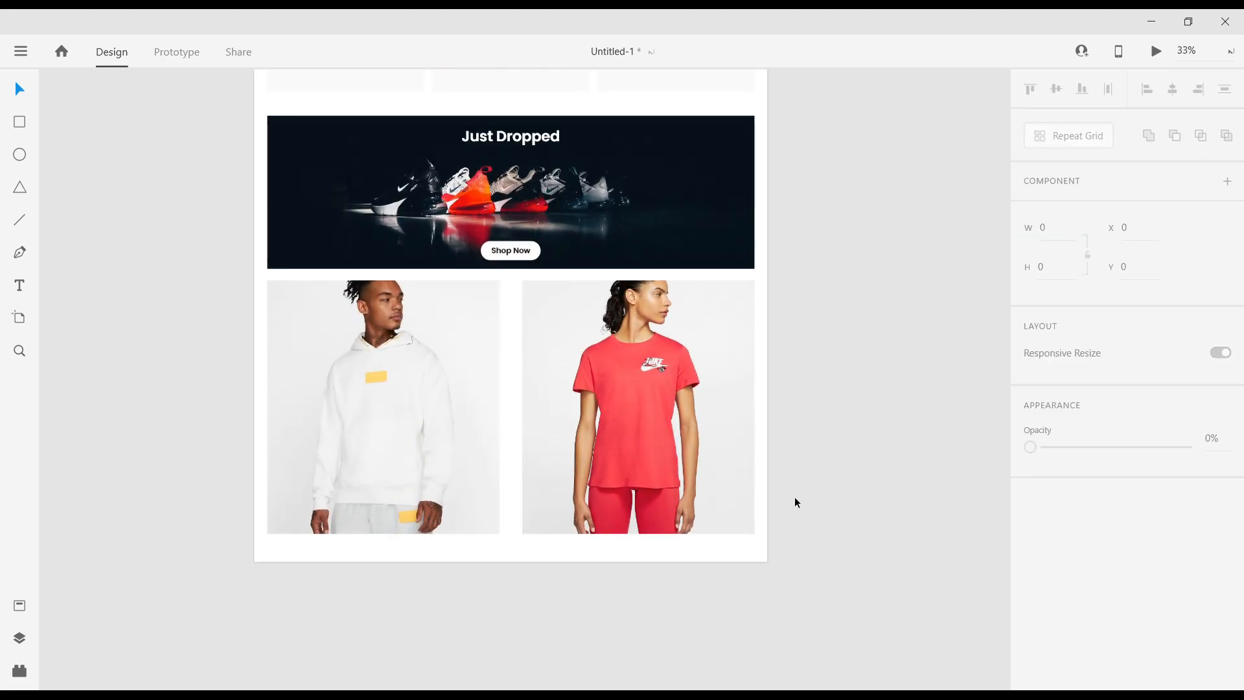
left_click(343, 416)
left_click(644, 419, "shift")
left_click_drag(519, 539, 523, 587)
left_click(893, 473)
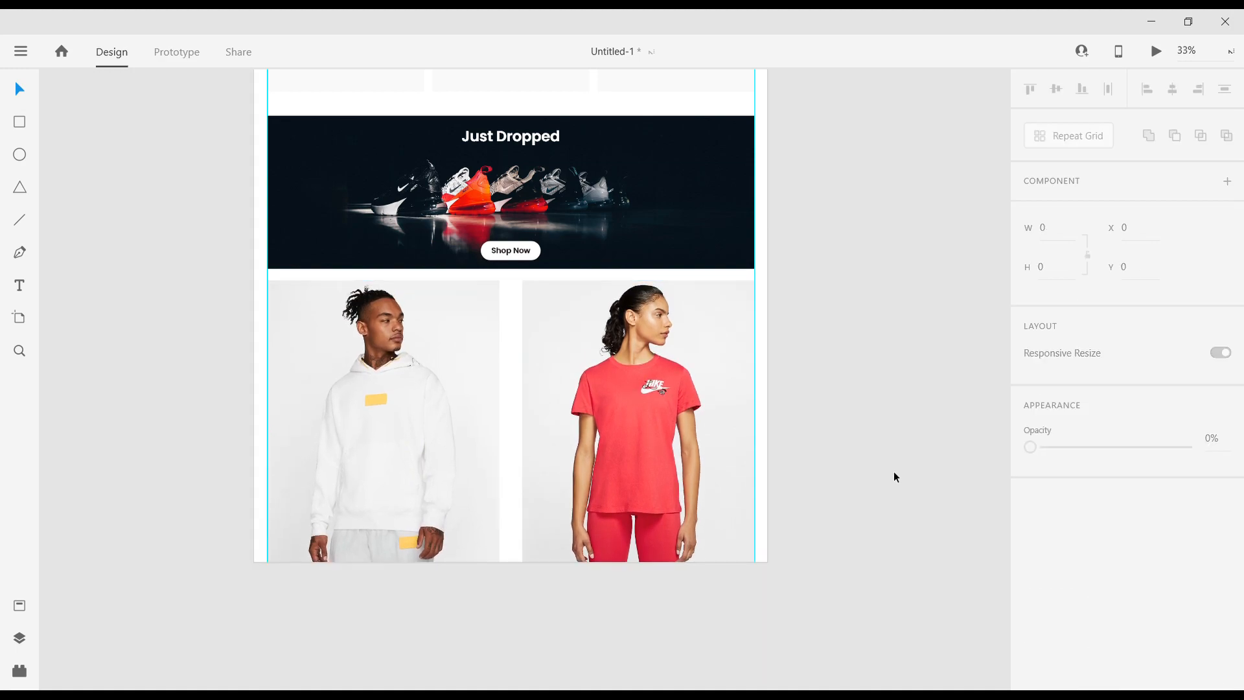
Extend the artboard's lower edge again to leave blank space below the two clothing photos.
key("ctrl+minus")
scroll(702, 434, "up", 4)
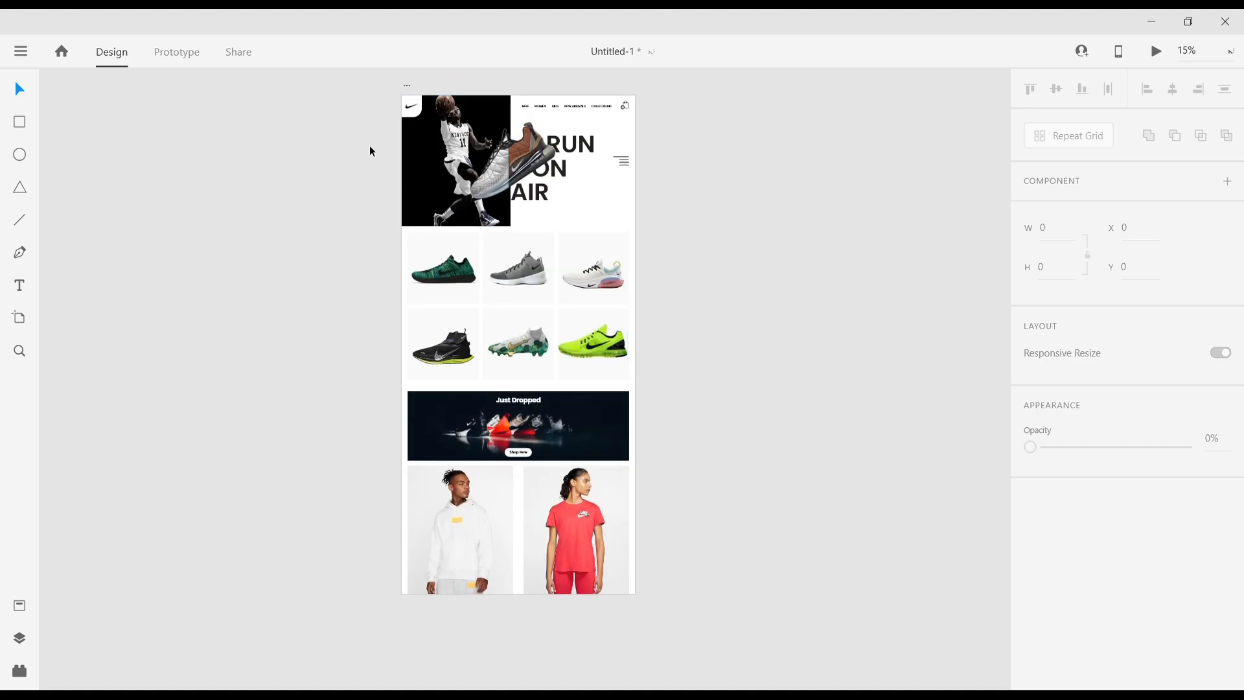
left_click(406, 88)
scroll(505, 588, "down", 1)
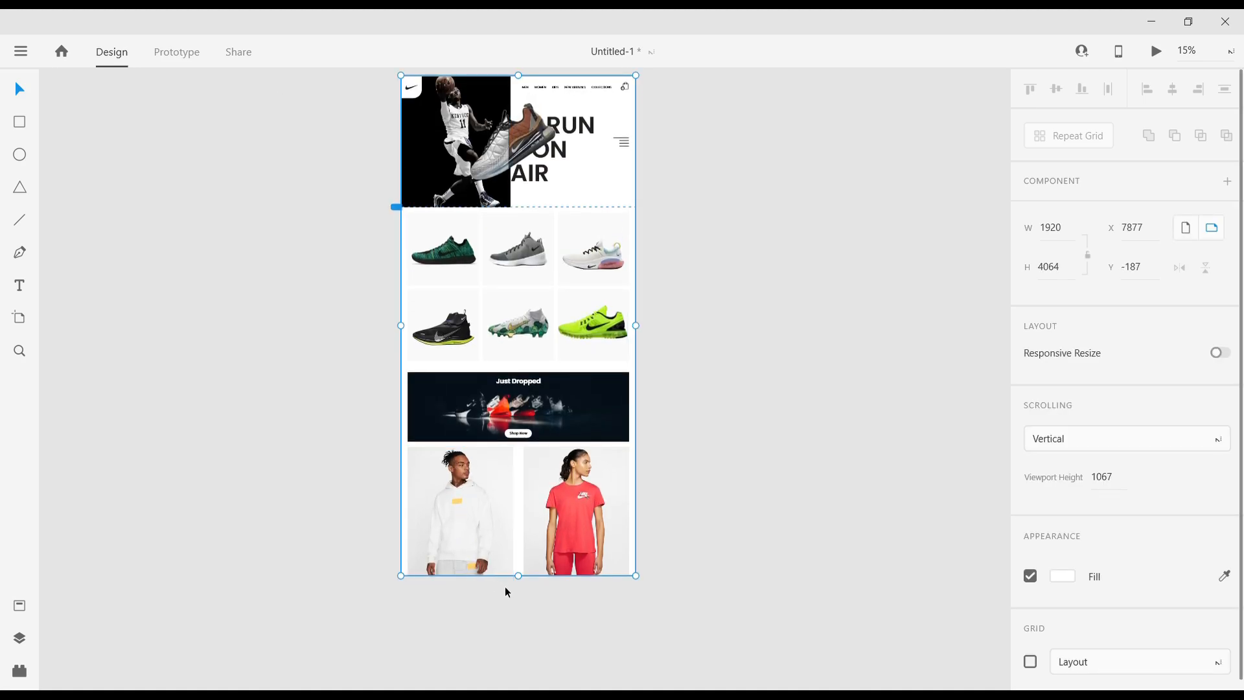
left_click(517, 583)
scroll(385, 129, "up", 2)
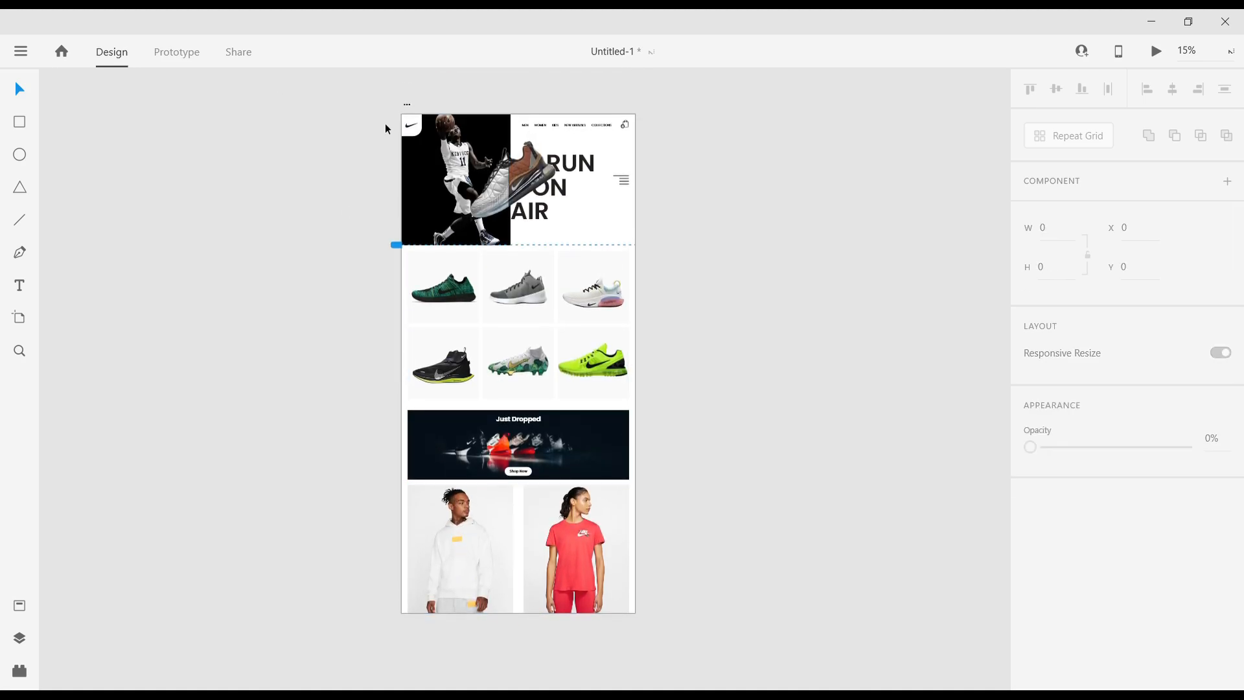
left_click(407, 105)
scroll(525, 551, "down", 2)
left_click_drag(525, 556, 527, 622)
left_click(776, 526)
Scale the two clothing photos up together until each measures about 892 × 1141.
key("ctrl+equal")
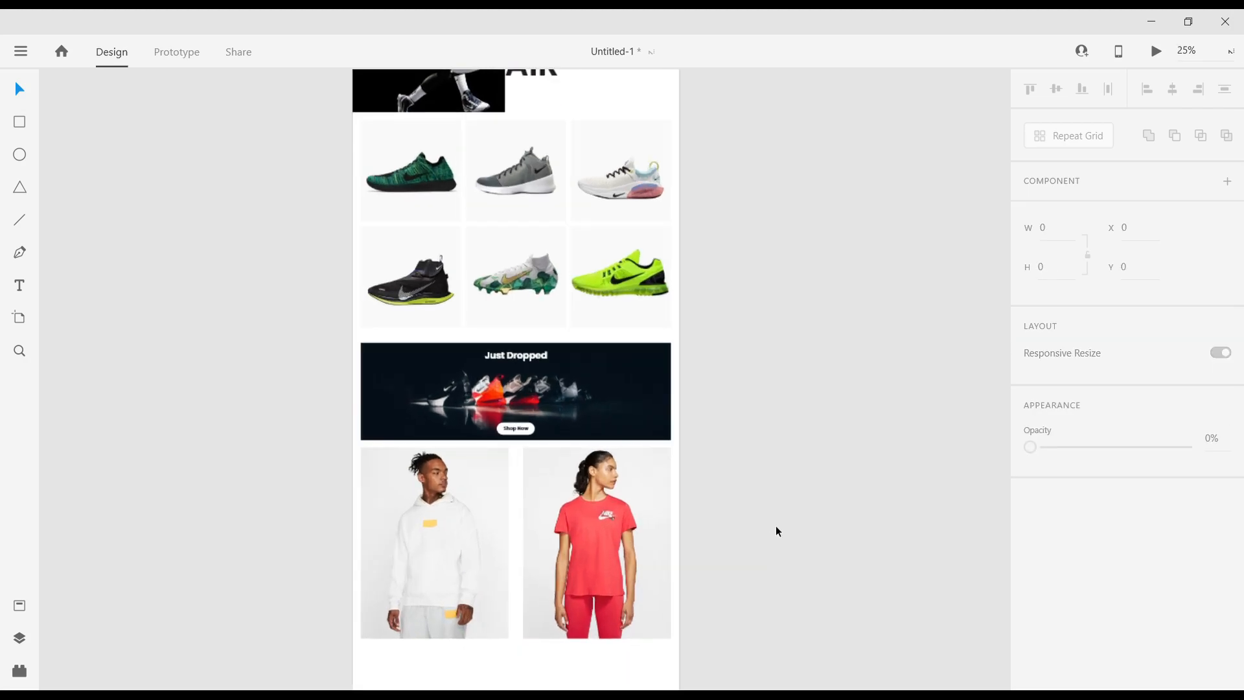
scroll(775, 531, "down", 3)
left_click(472, 420)
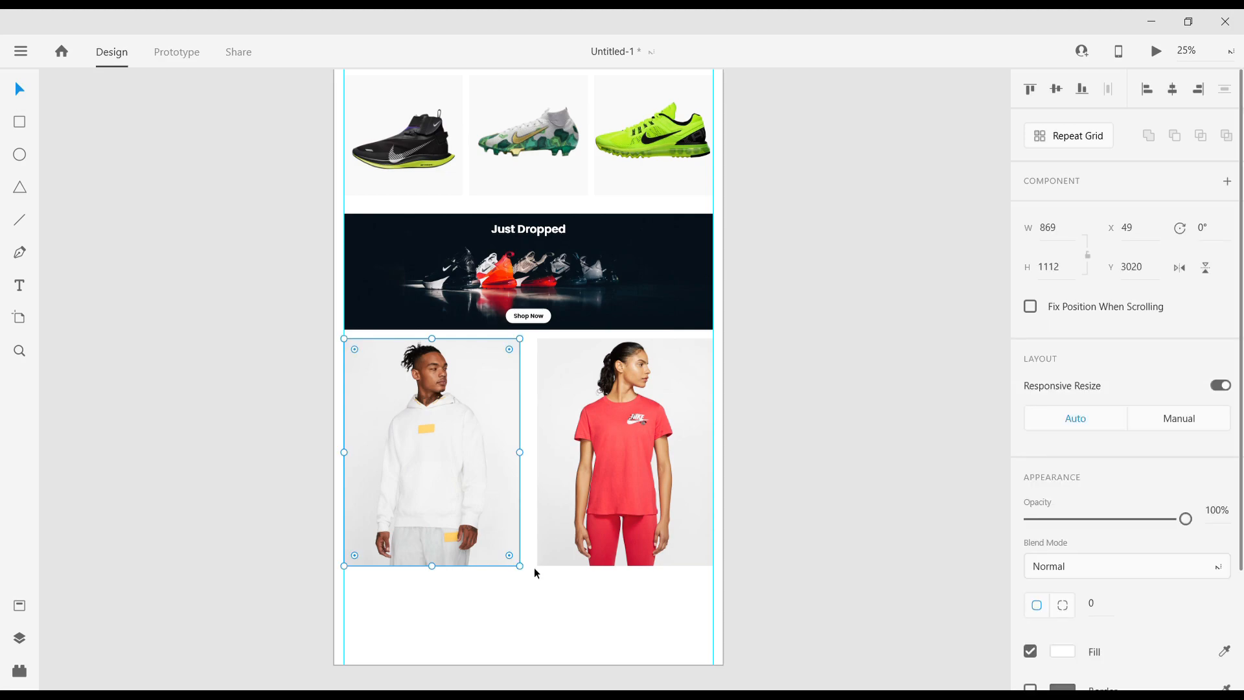
left_click_drag(721, 574, 728, 580)
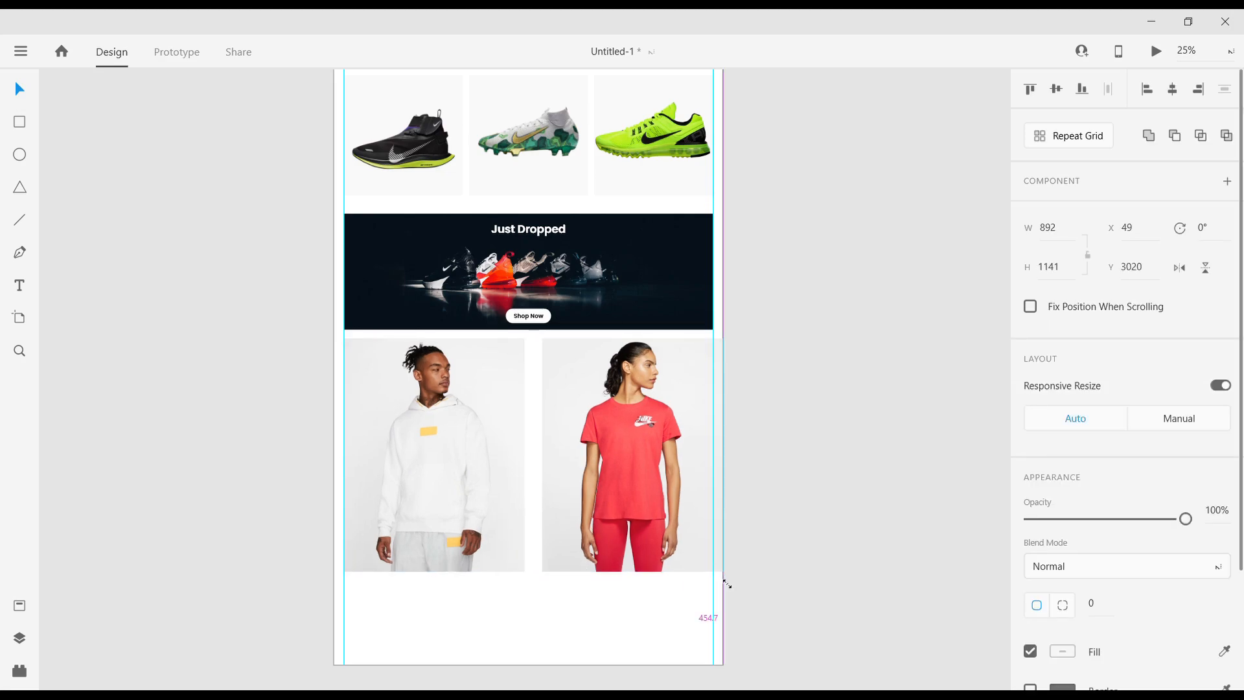
Shift the T-shirt photo left to X 978 so its outer edge meets the right margin guide.
double_click(656, 486)
key("shift+Left")
key("shift+Left")
key("shift+Left")
key("shift+Left")
key("shift+Left")
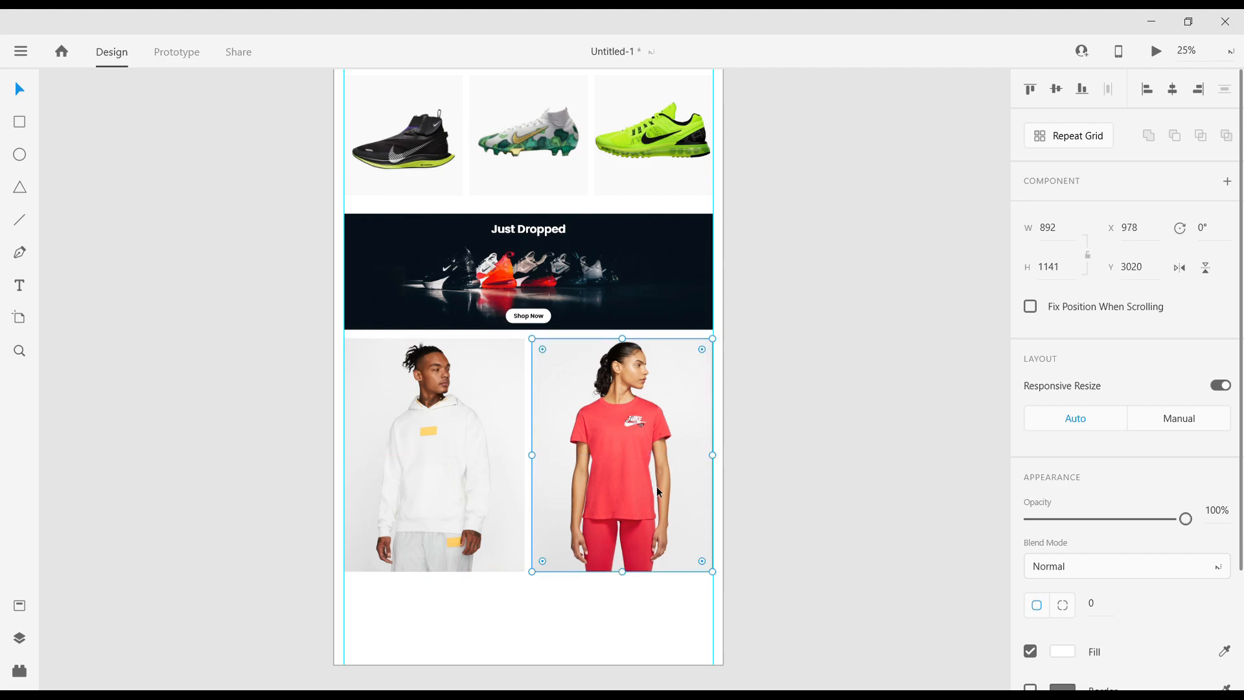
left_click(860, 414)
scroll(861, 414, "down", 3)
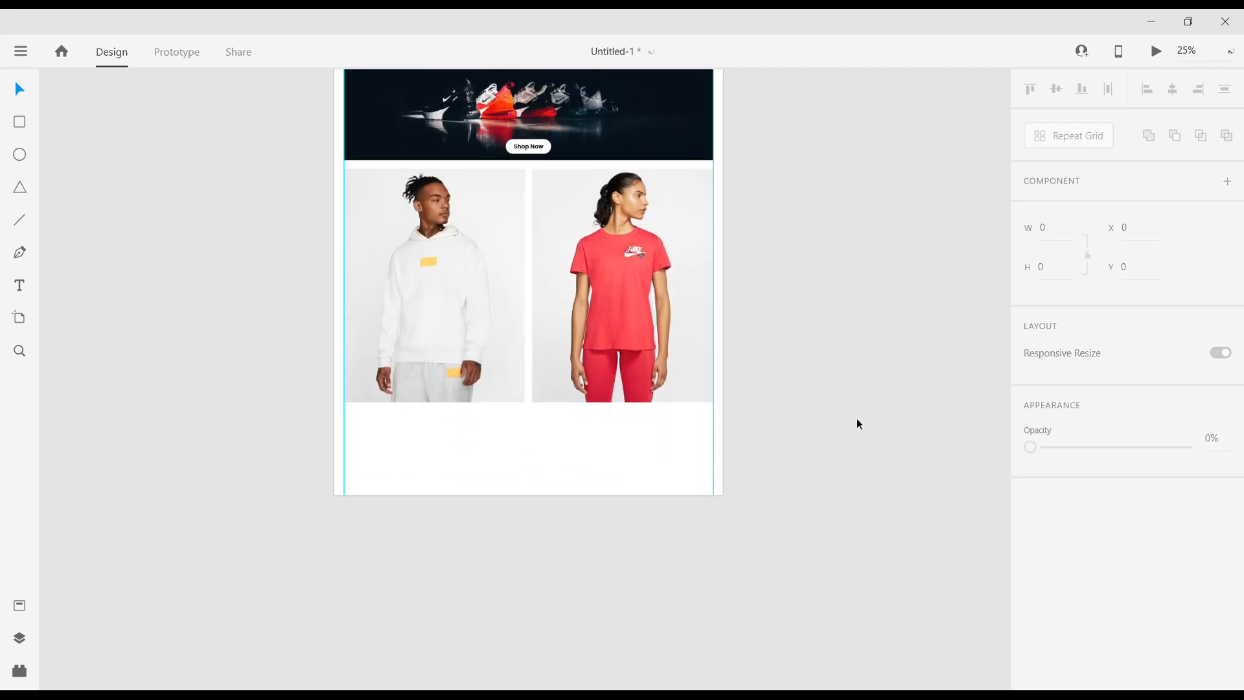
key("ctrl+minus")
scroll(857, 421, "up", 1)
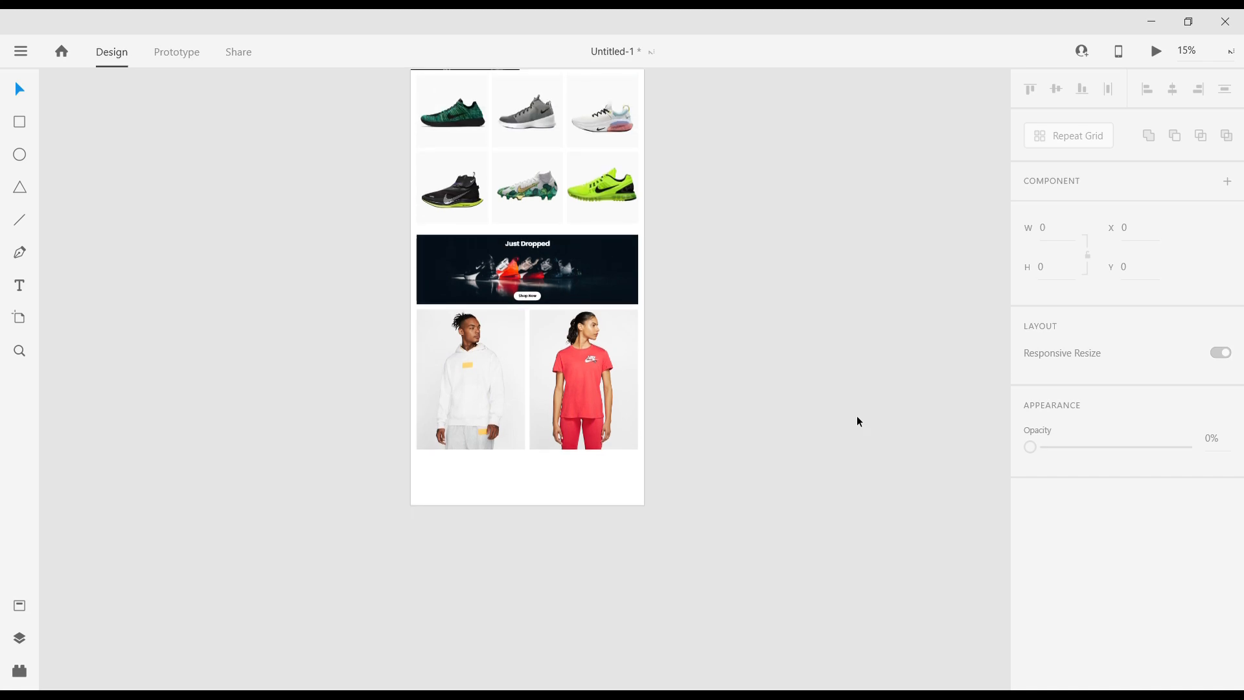
scroll(858, 421, "down", 1)
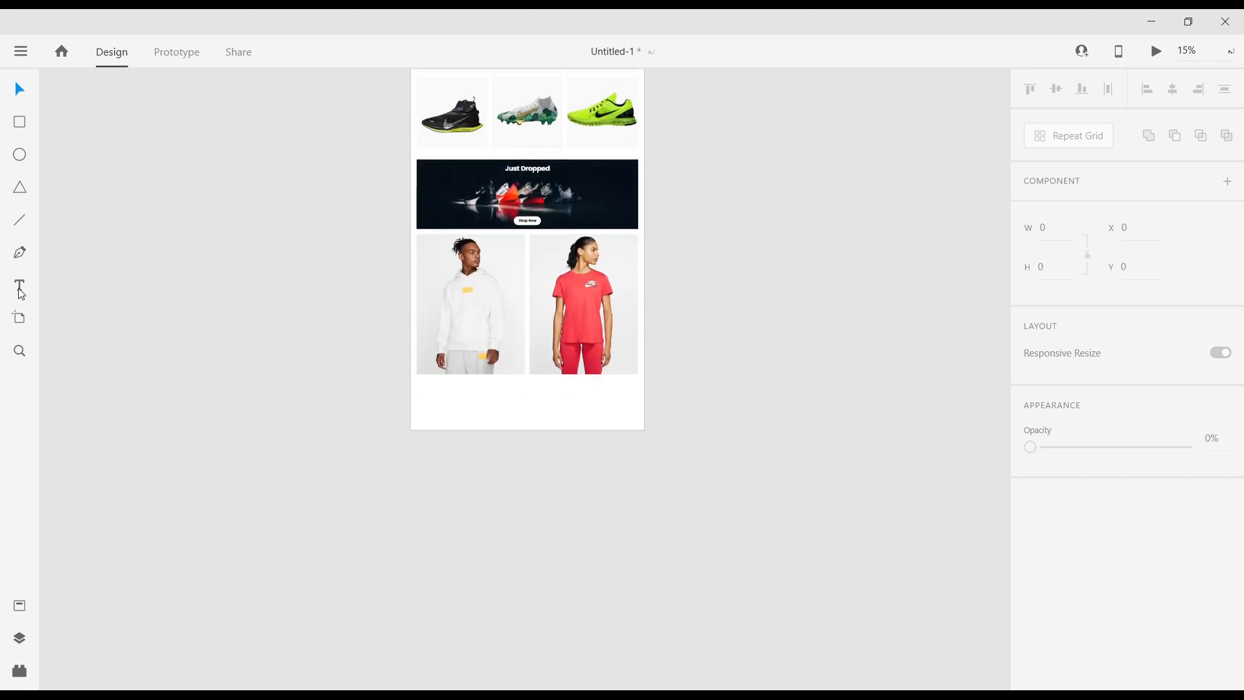
left_click(426, 412)
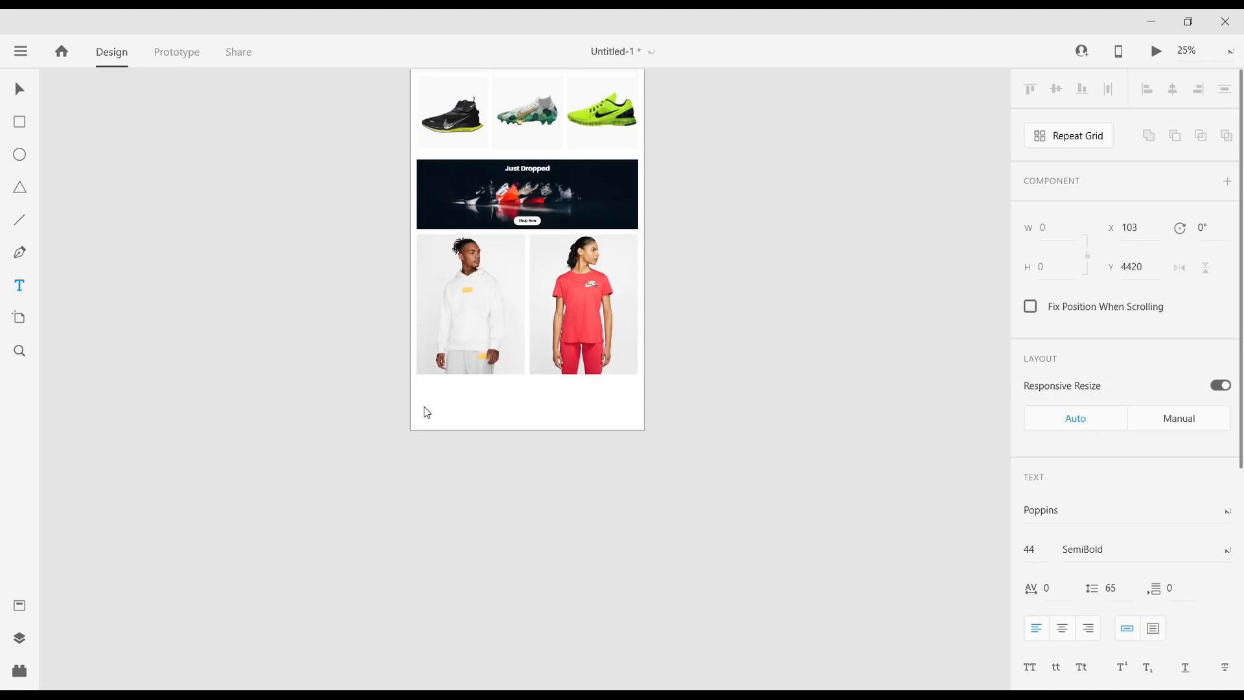
key("ctrl+equal")
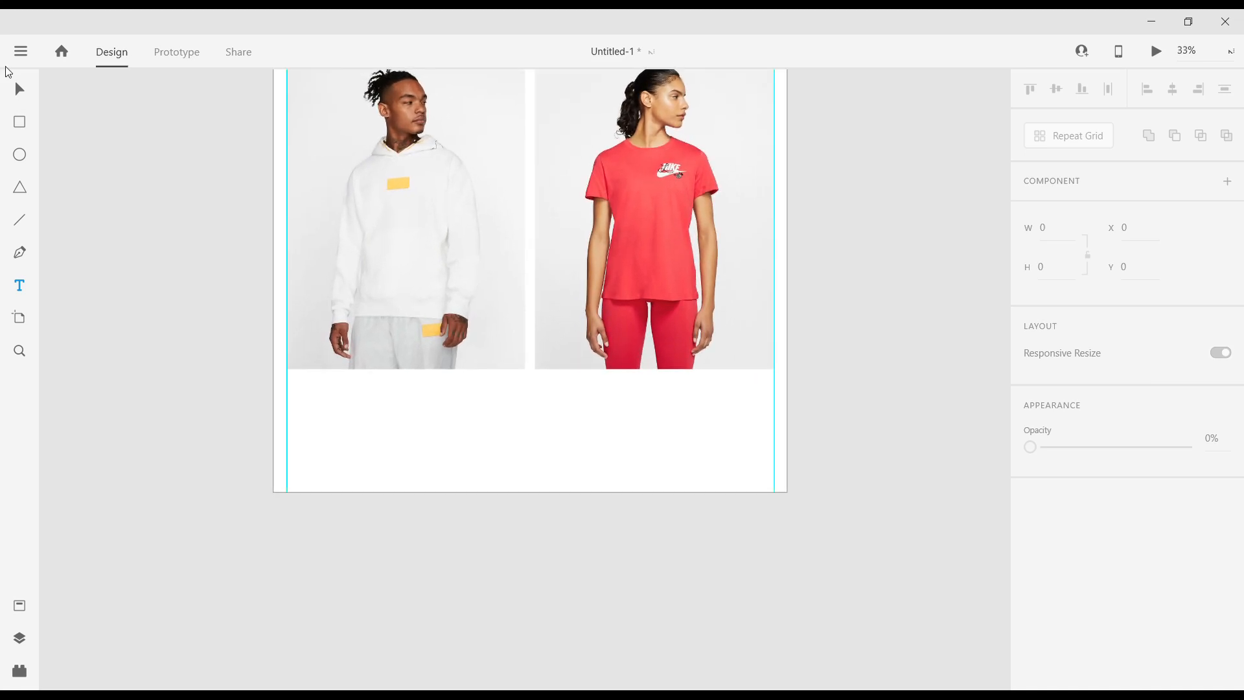
left_click(13, 101)
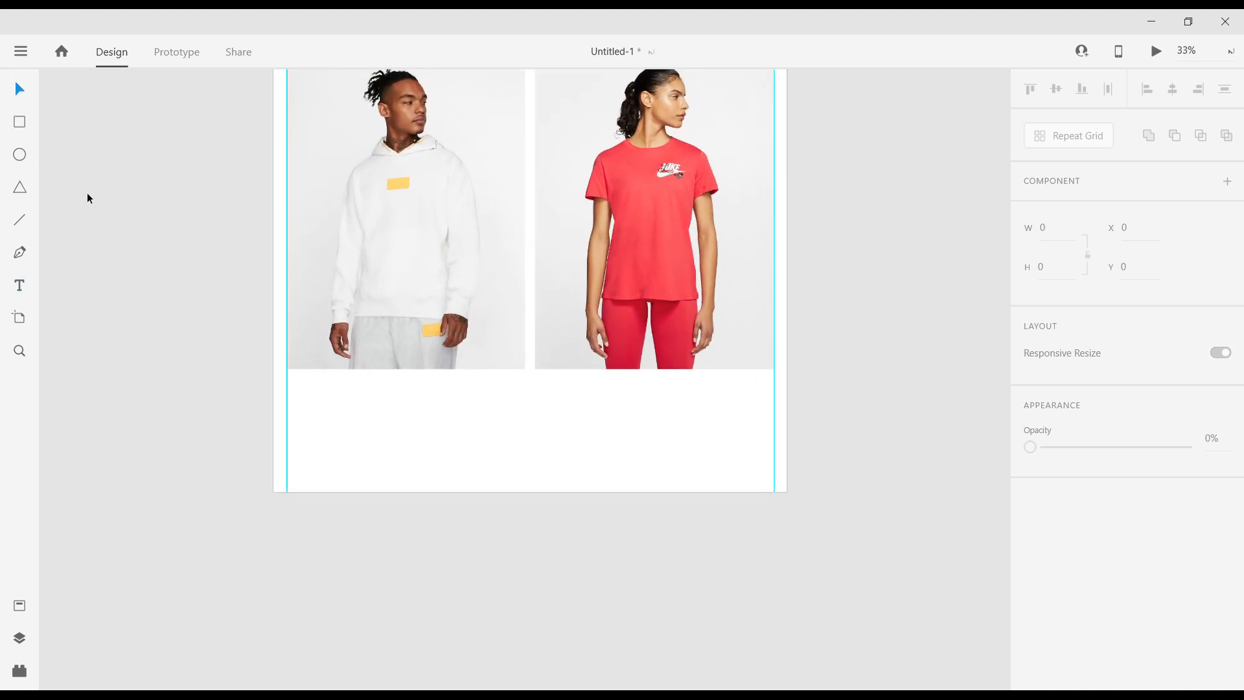
Add the text "Return" in Poppins Regular below the clothing photos, aligned to the left margin guide at X 49, Y 4399.
left_click(349, 452)
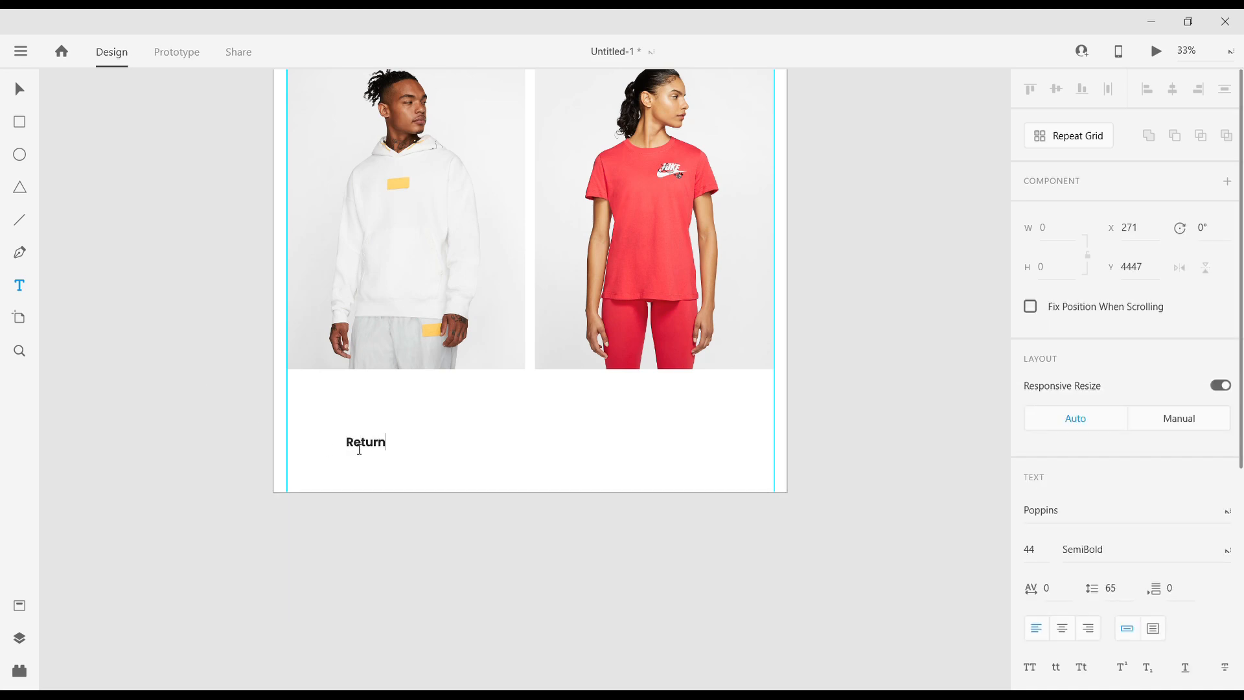
key("Escape")
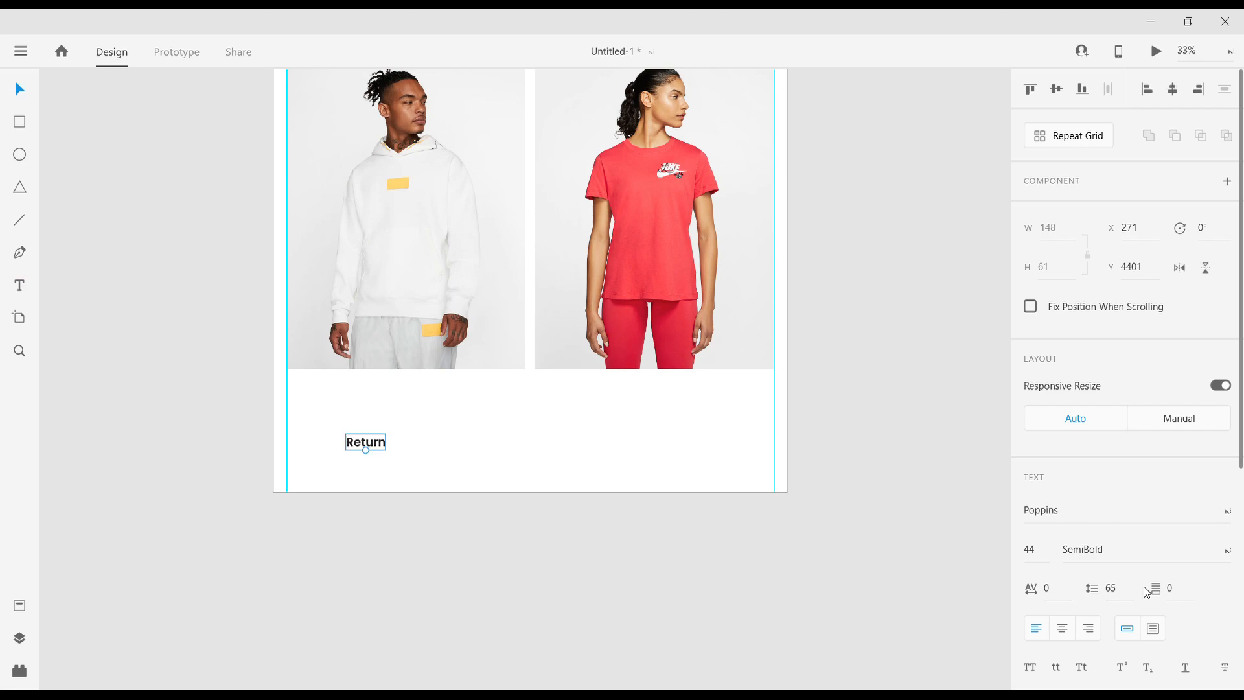
left_click(1233, 554)
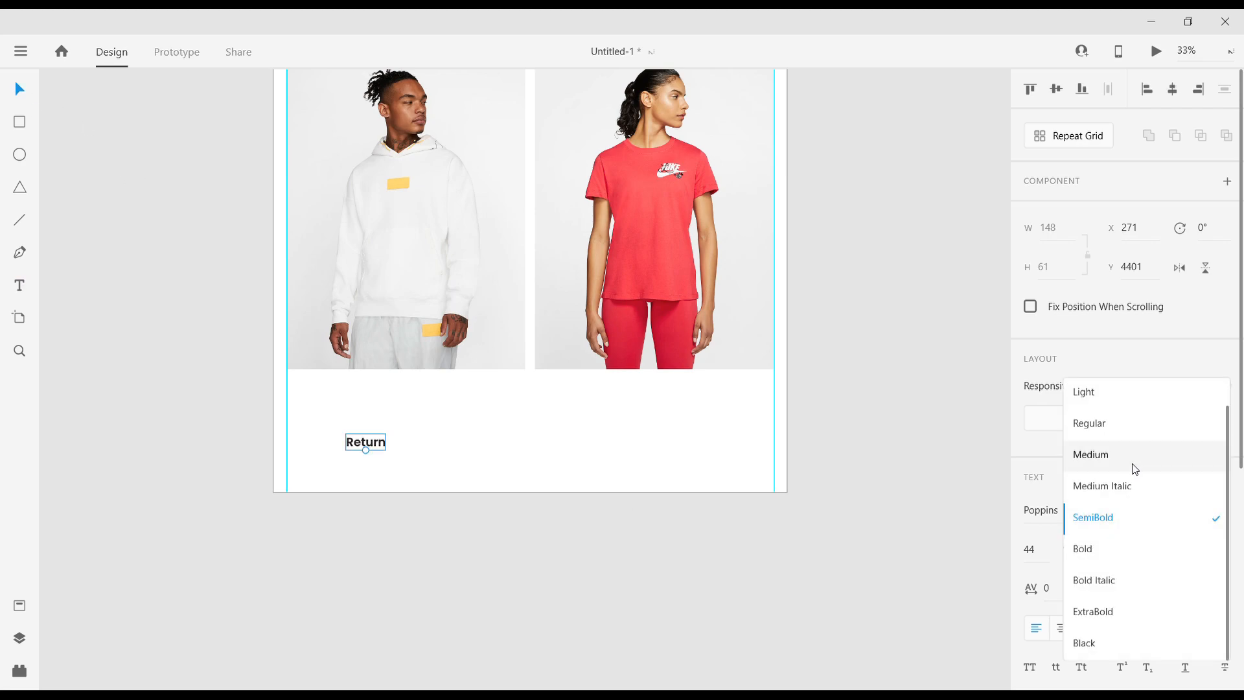
left_click(1102, 422)
left_click(681, 503)
left_click_drag(364, 447, 315, 446)
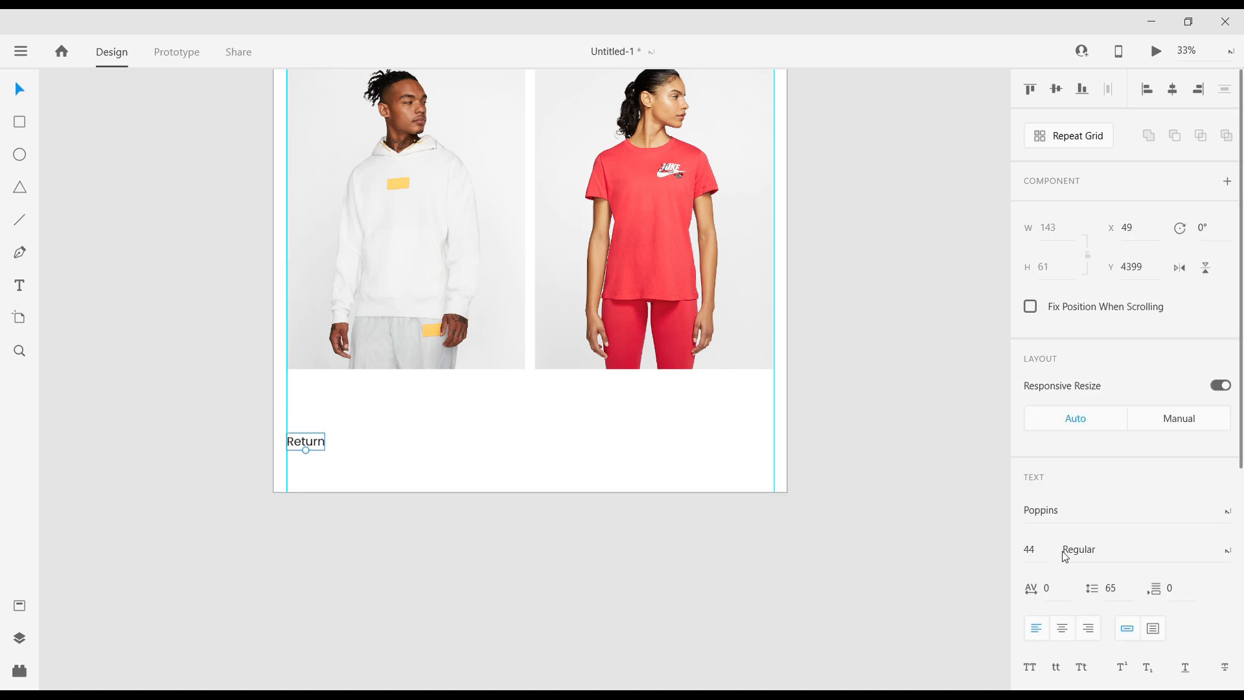
Set the "Return" text's font size to 30.
key("ctrl+plus")
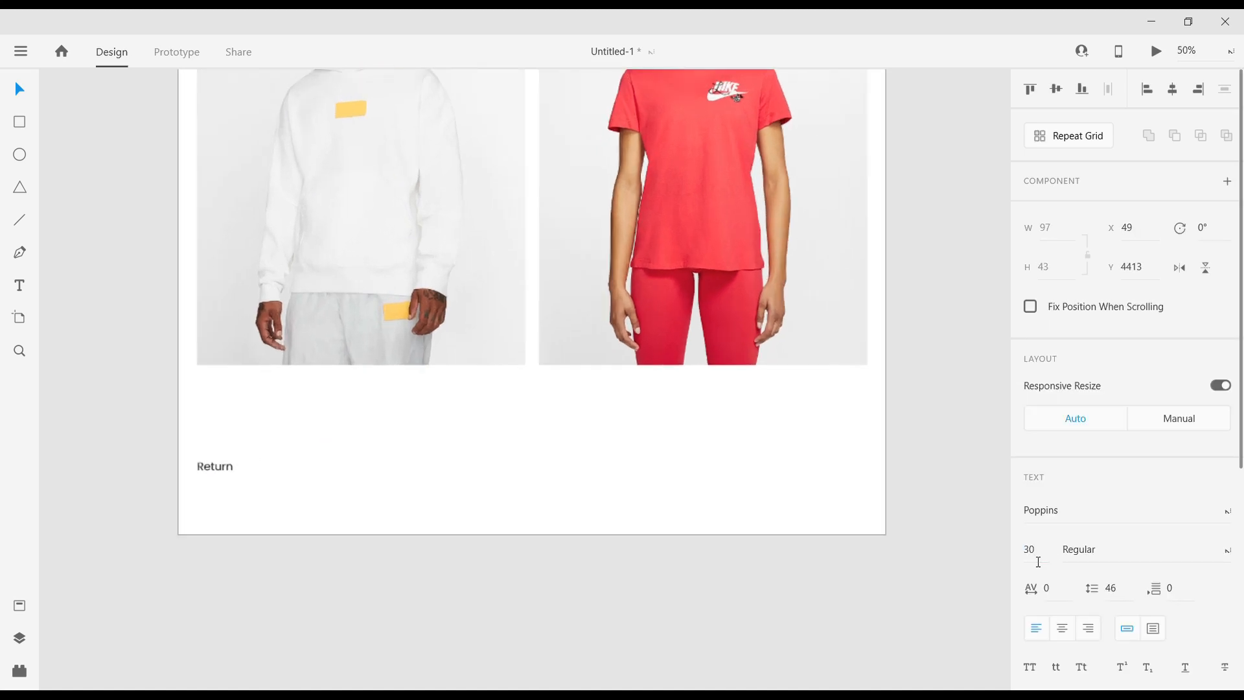
left_click_drag(450, 566, 525, 531)
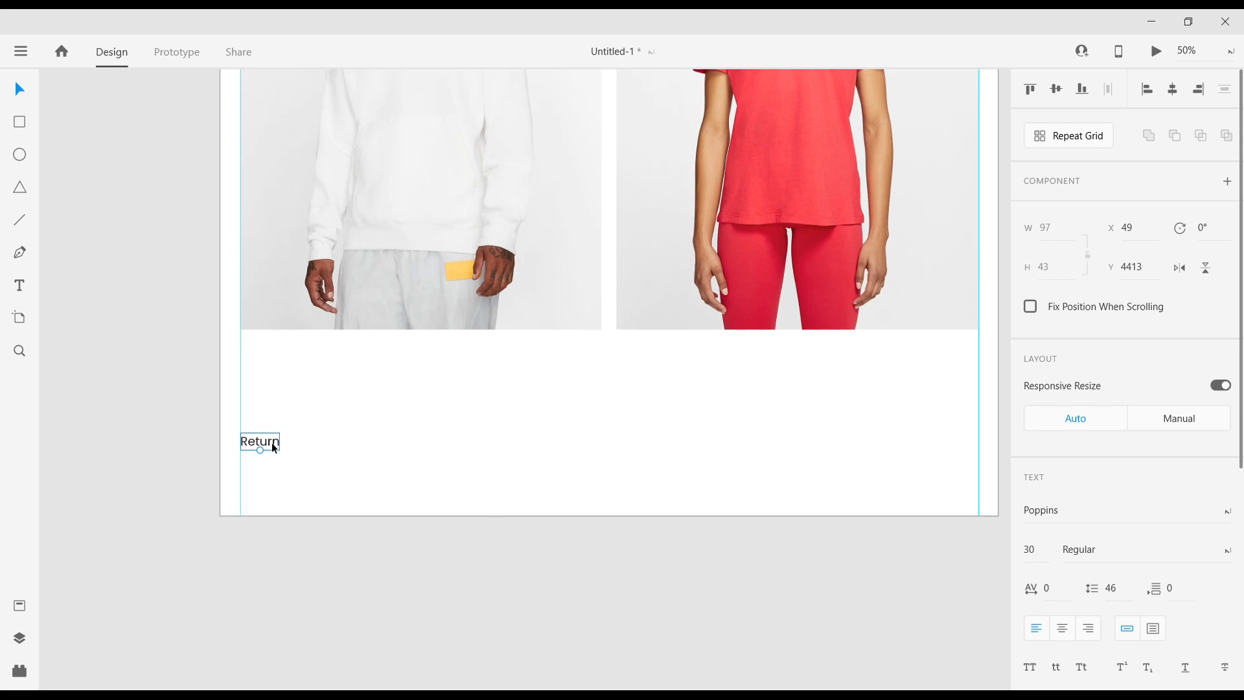
Try to repeat the "Return" text across the footer with a repeat grid and wider spacing.
left_click(1031, 144)
left_click_drag(289, 445, 670, 422)
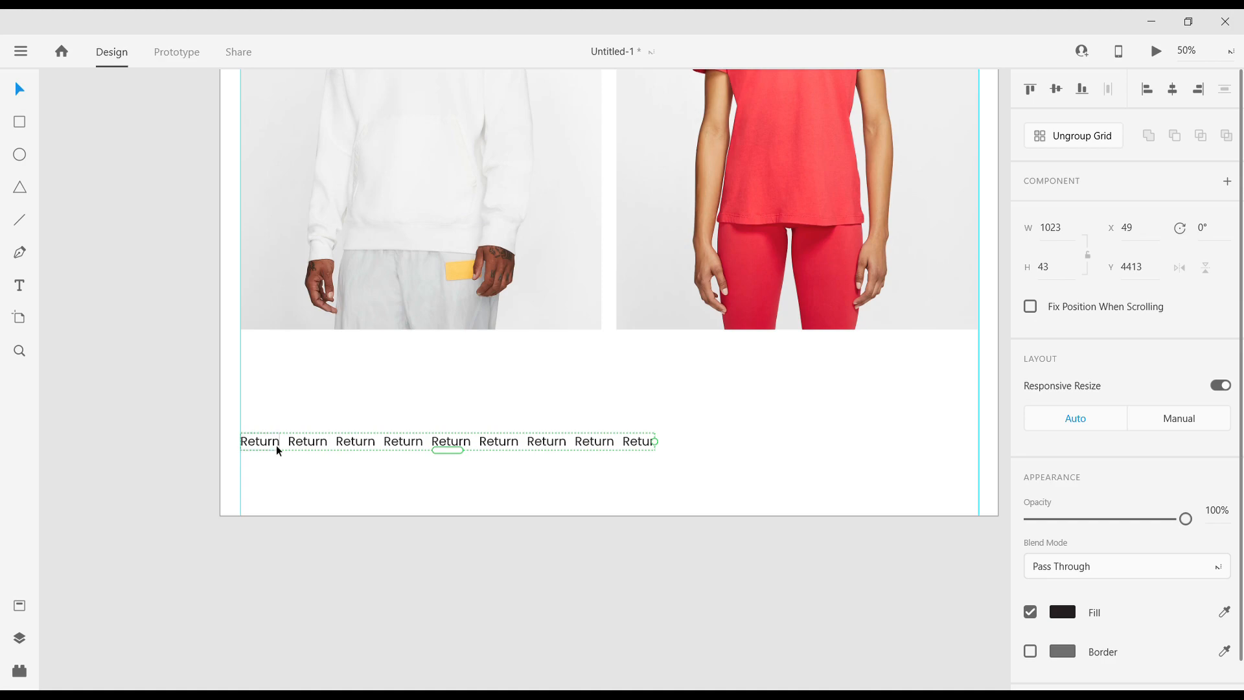
left_click_drag(283, 441, 418, 436)
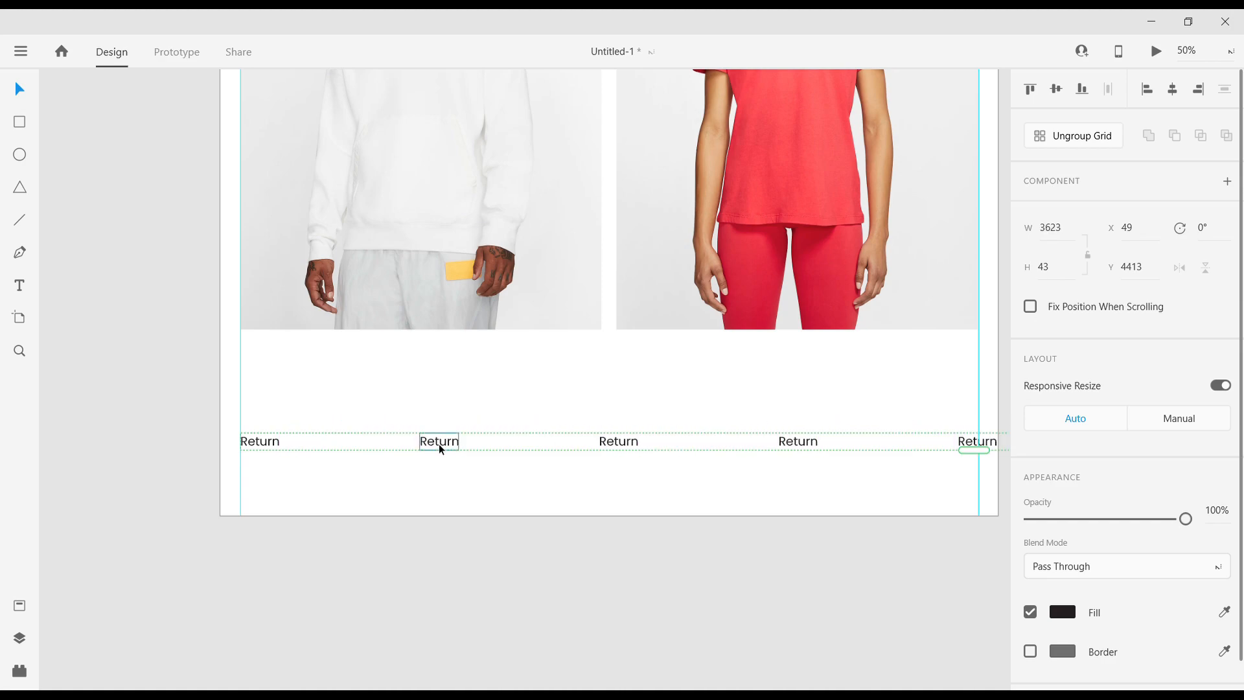
key("ctrl+minus")
key("ctrl+z")
key("ctrl+z")
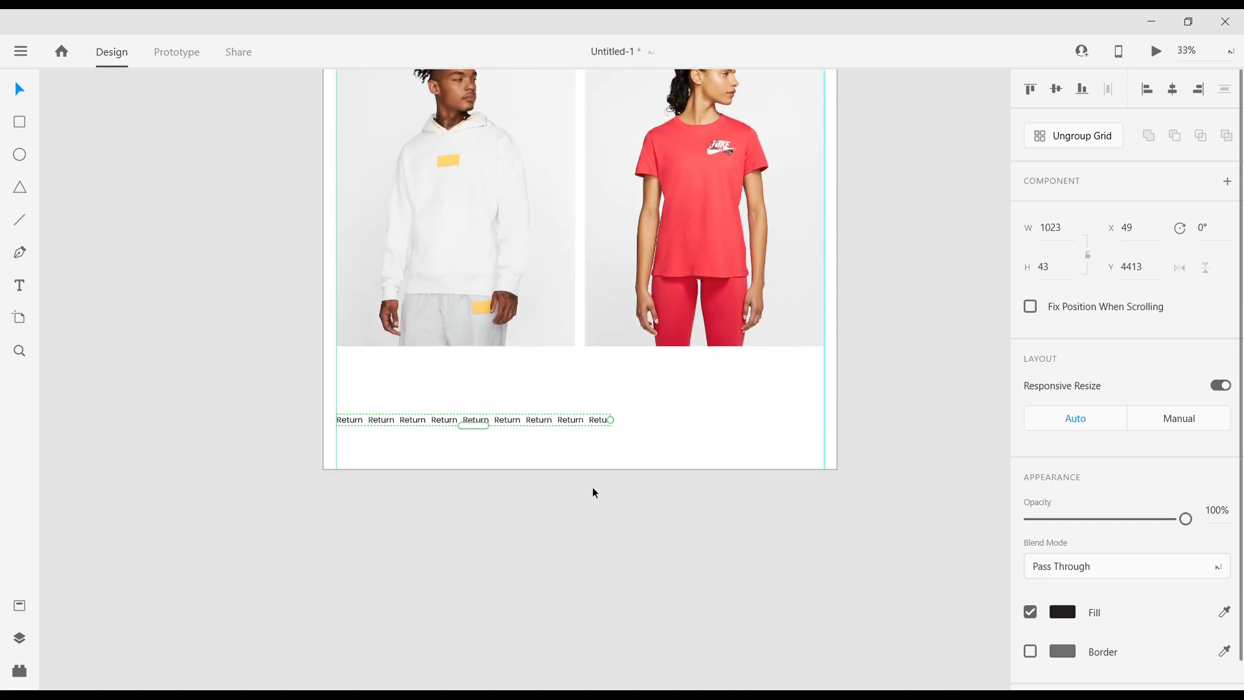
Try to duplicate the "Return" text beside the original at X 207 and retitle the copy "About Us".
left_click_drag(363, 423, 404, 419)
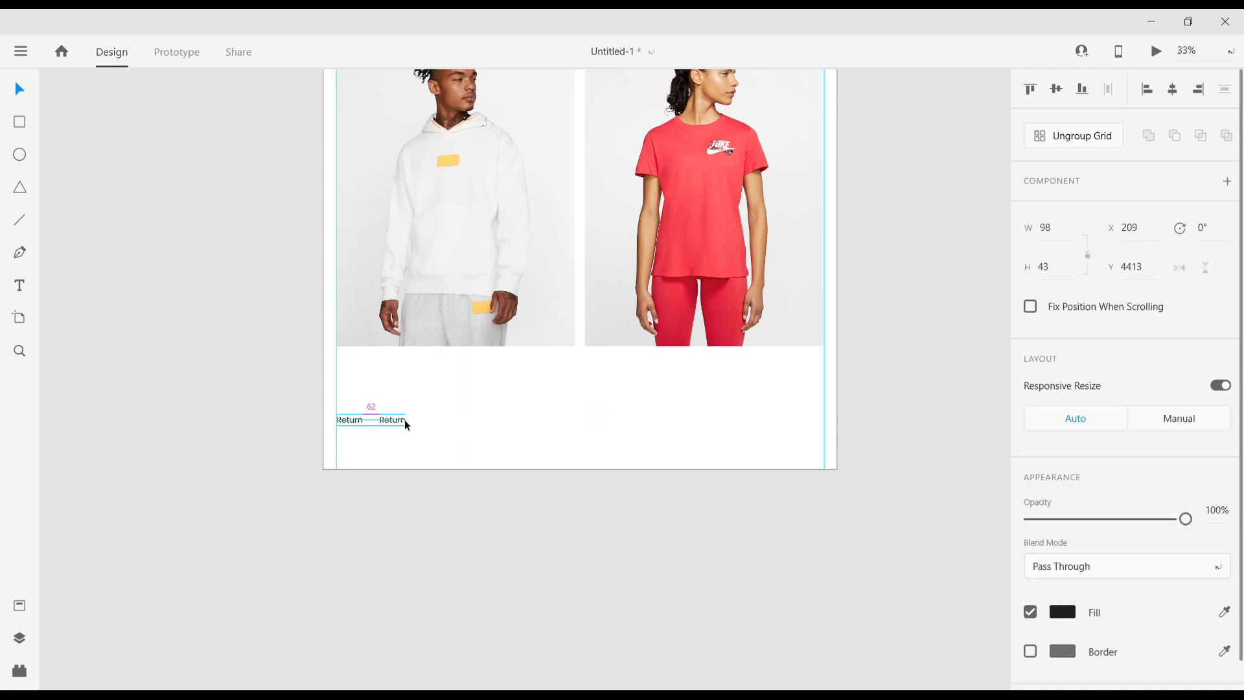
double_click(389, 418)
double_click(390, 420)
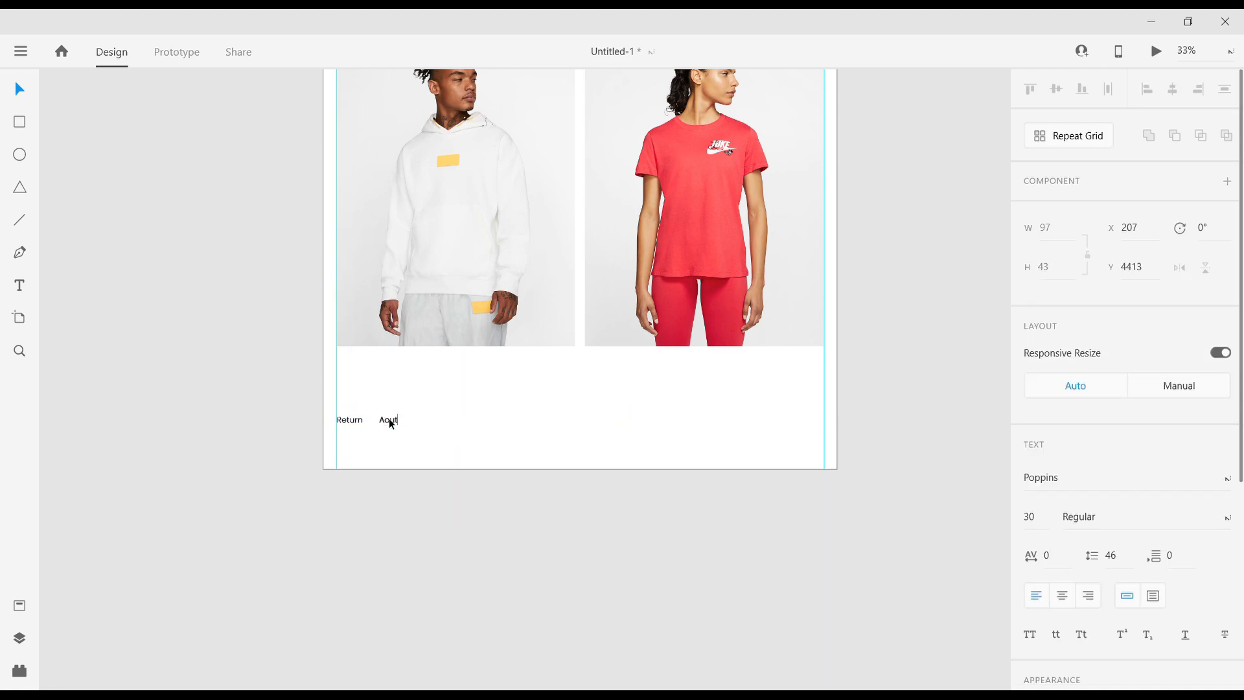
type("Aout Us")
double_click(391, 421)
type("About")
key("Delete")
key("Delete")
key("Delete")
left_click(401, 434)
left_click(399, 419)
left_click_drag(412, 426, 439, 428)
key("ctrl+z")
key("ctrl+z")
key("ctrl+z")
Duplicate the "Return" text beside the original at X 180 and change the copy to "About Us".
left_click(363, 434)
left_click(355, 419)
left_click_drag(355, 420, 391, 421)
double_click(390, 422)
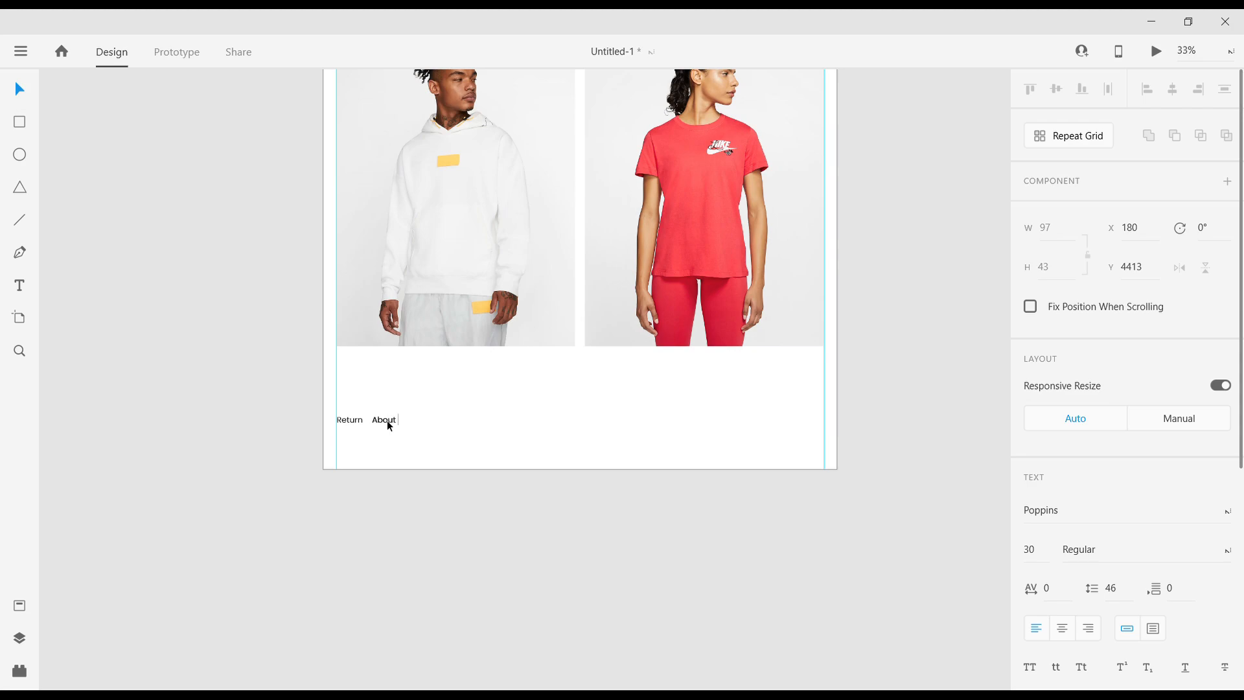
key("Escape")
Duplicate the "About Us" text farther along the footer row and change the copy to "Contact Us".
left_click_drag(387, 421, 452, 418)
double_click(445, 419)
type("Contact Us")
key("Escape")
Duplicate the "Contact Us" text at the end of the footer row and change the copy to "Find a Store".
left_click_drag(441, 419, 494, 419)
double_click(496, 417)
type("Find a Store")
key("Escape")
Rearrange the footer links in one row at Y 4392 as Find a Store, About Us, Contact Us, Return, starting at X 49.
left_click_drag(519, 423, 547, 422)
mouse_move(355, 419)
left_mouse_down()
mouse_move(587, 431)
mouse_move(608, 418)
mouse_move(354, 415)
mouse_move(355, 425)
mouse_move(468, 431)
mouse_move(353, 414)
left_mouse_up()
left_click_drag(464, 419, 543, 435)
left_click_drag(394, 433, 508, 411)
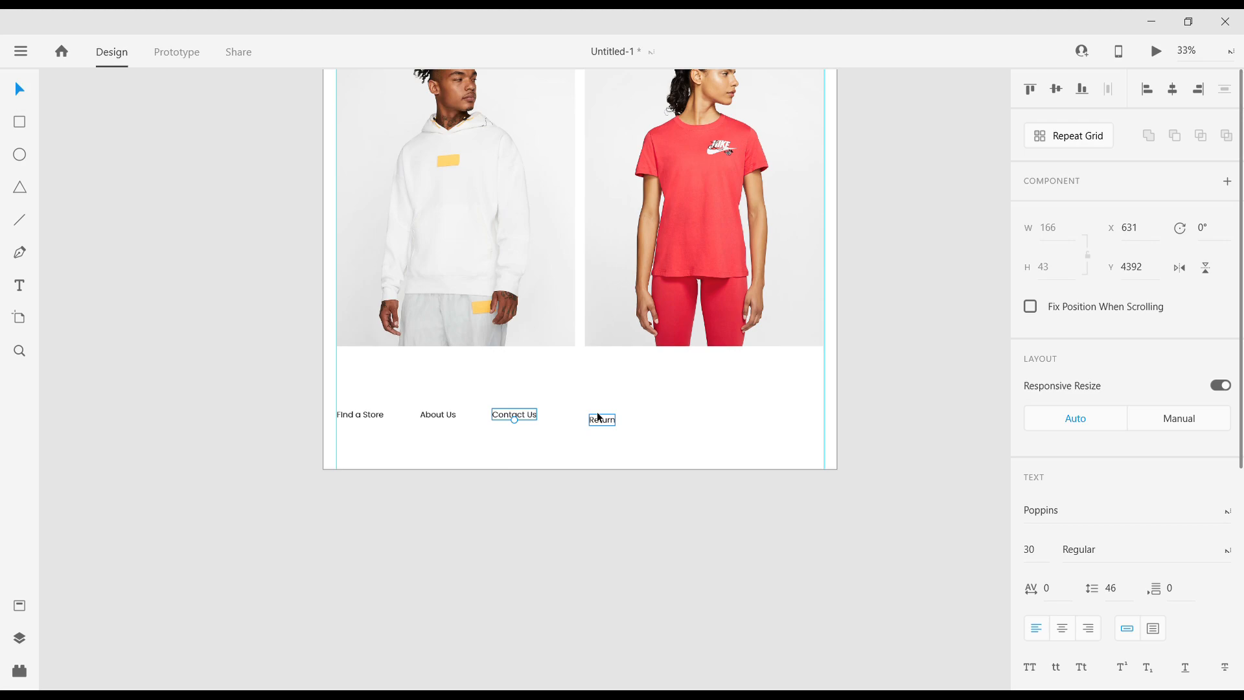
left_click_drag(594, 419, 573, 416)
Distribute the four footer links horizontally, group them and move the group to X 451, Y 4305.
left_click_drag(355, 399, 630, 470)
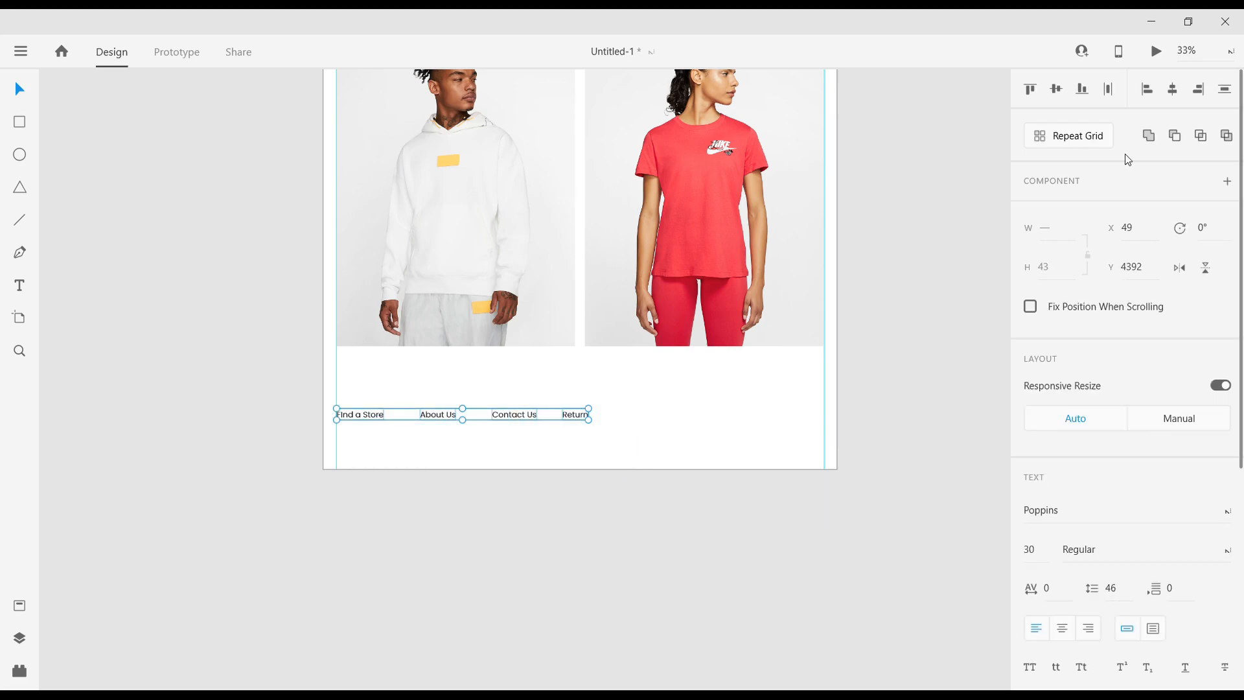
left_click(1106, 91)
key("ctrl+g")
left_click_drag(574, 413, 683, 391)
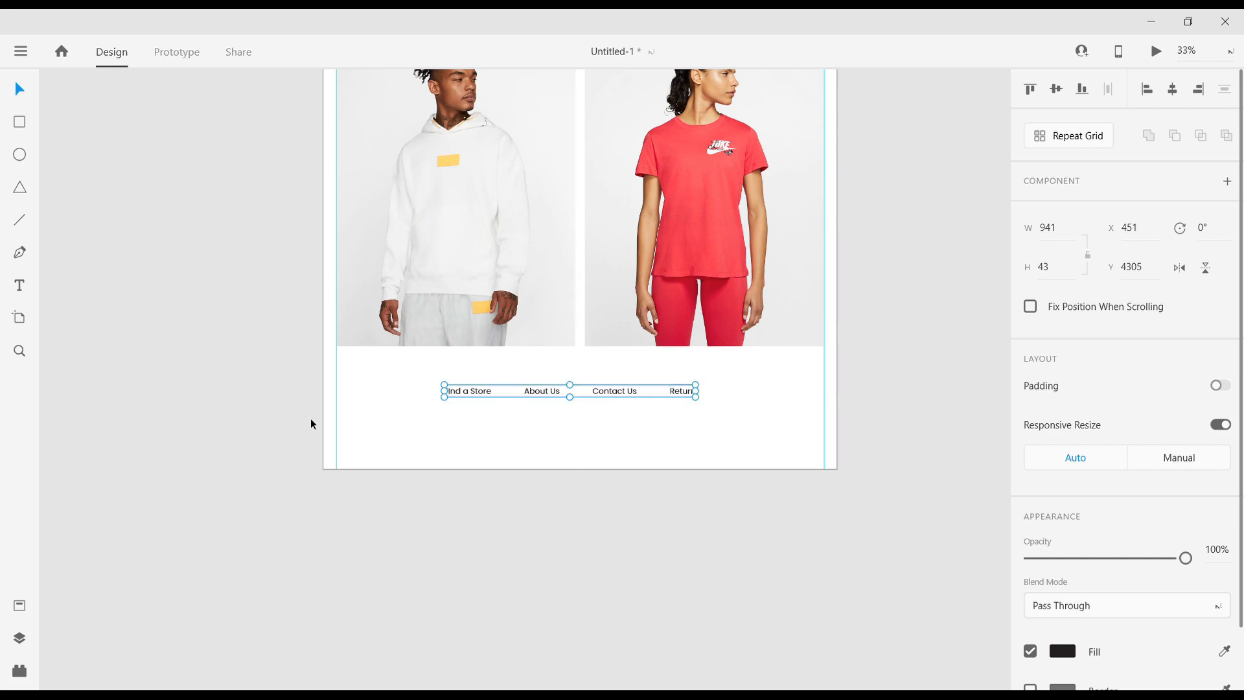
Add the text "© 2020 Nike, Inc. All Rights Reserved", make it slightly smaller and centre it below the footer links.
left_click(20, 286)
left_click(556, 451)
key("ctrl+v")
key("ctrl+a")
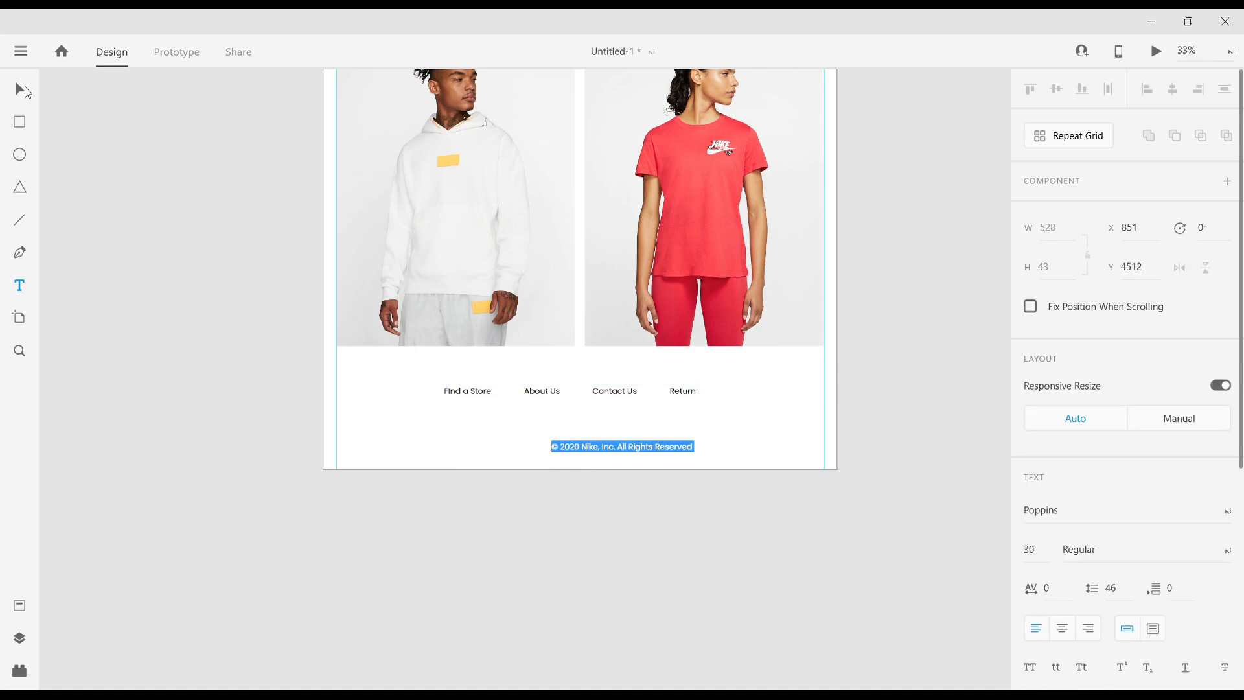
left_click(20, 89)
left_click_drag(627, 458, 585, 414)
left_click(572, 446)
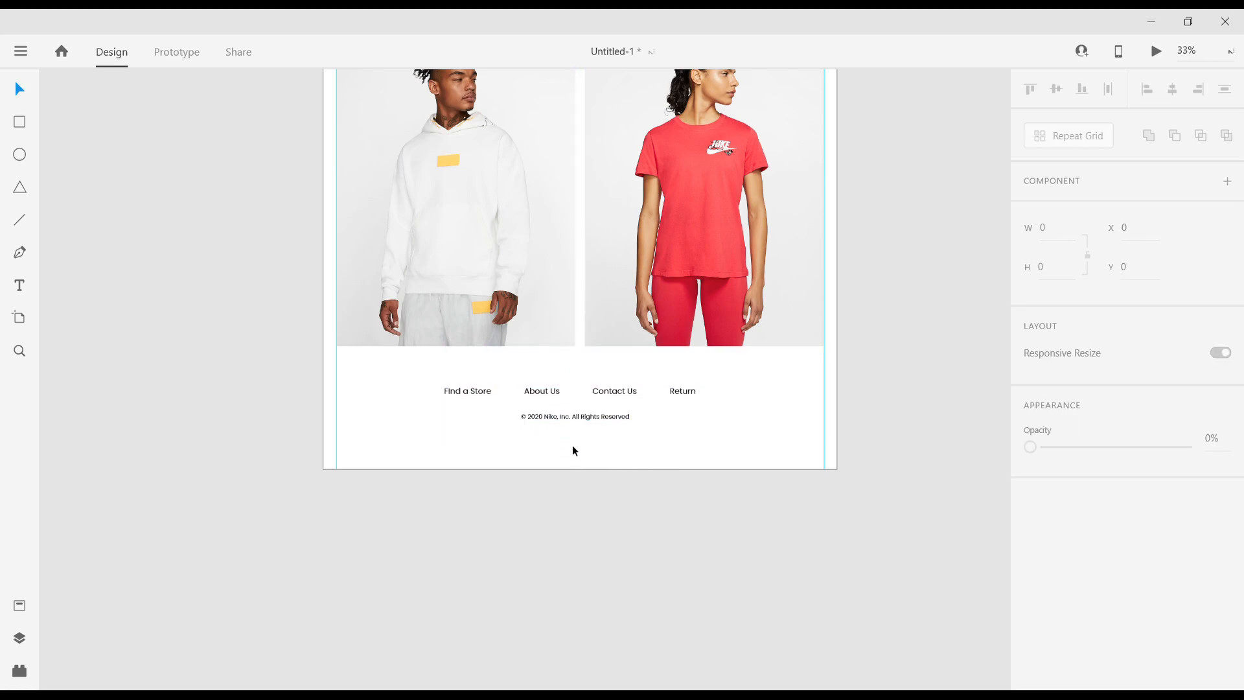
Shorten the artboard from its lower edge to a height of 4507, just below the copyright line.
key("ctrl+minus")
key("ctrl+minus")
scroll(550, 473, "up", 6)
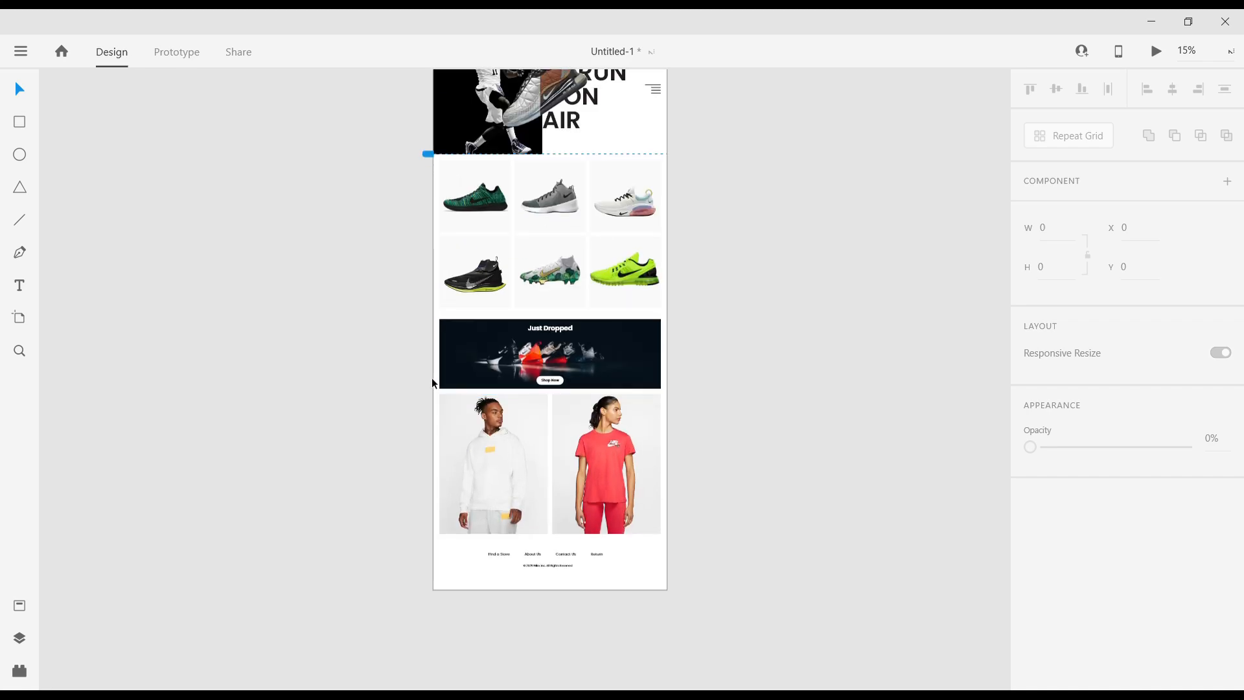
left_click(439, 130)
scroll(575, 536, "down", 3)
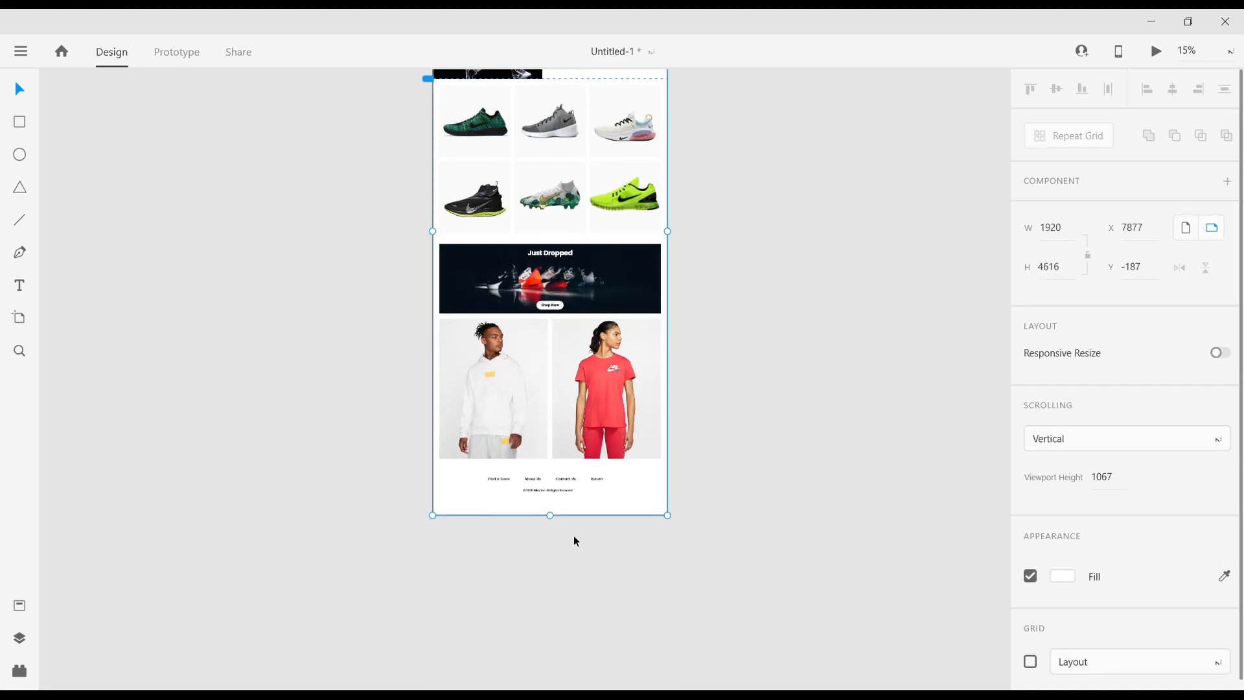
left_click_drag(550, 511, 550, 508)
left_click(554, 551)
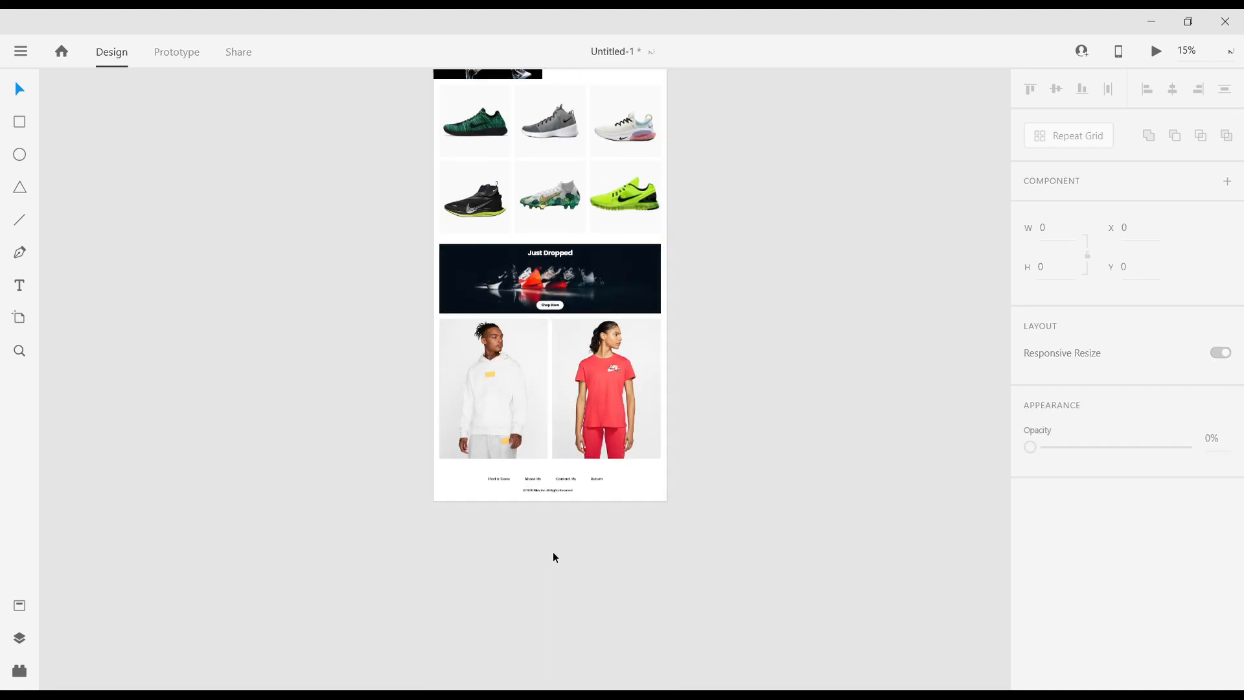
Group the banner's Shop Now text with its pill and place a copy over the hoodie photo at X 49, Y 3919.
key("ctrl+plus")
key("ctrl+plus")
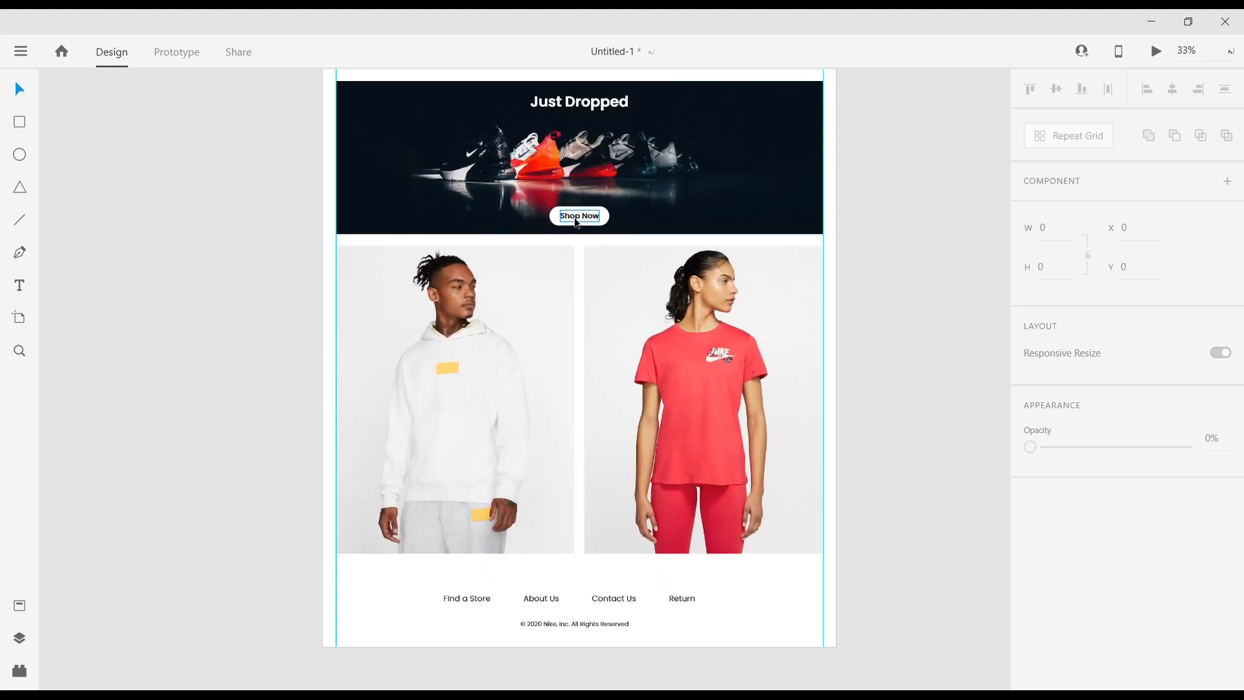
double_click(608, 221)
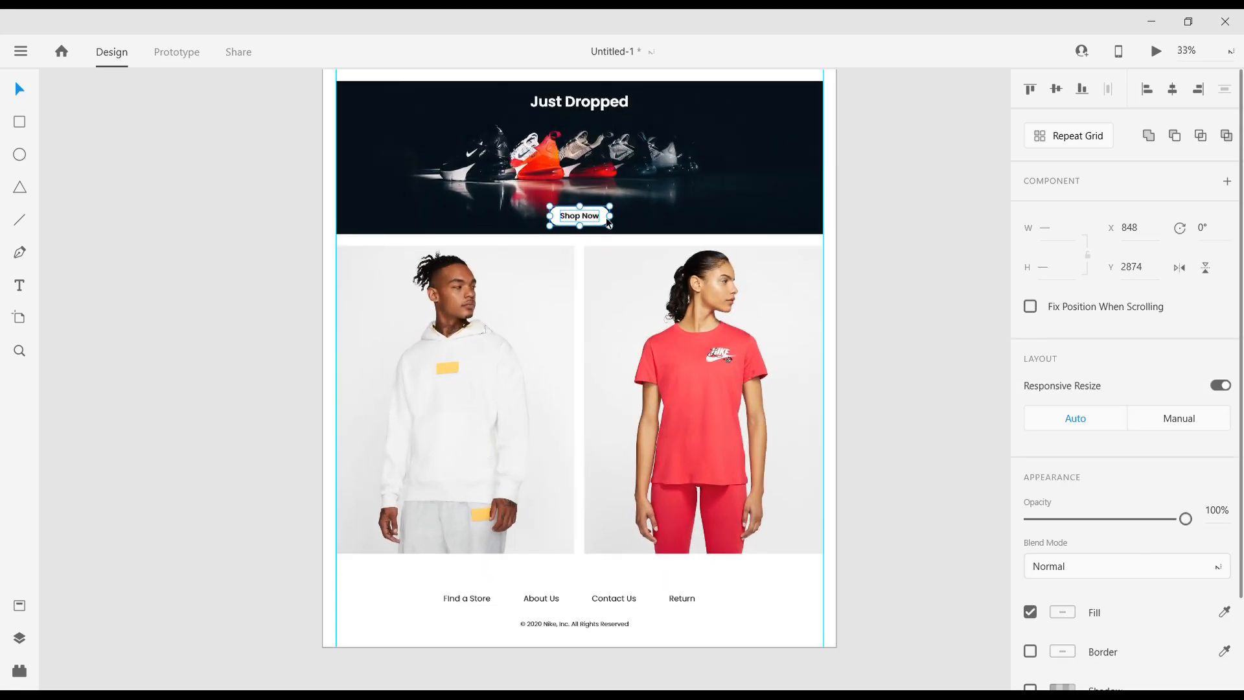
key("ctrl+g")
left_click_drag(599, 219, 384, 503, "alt")
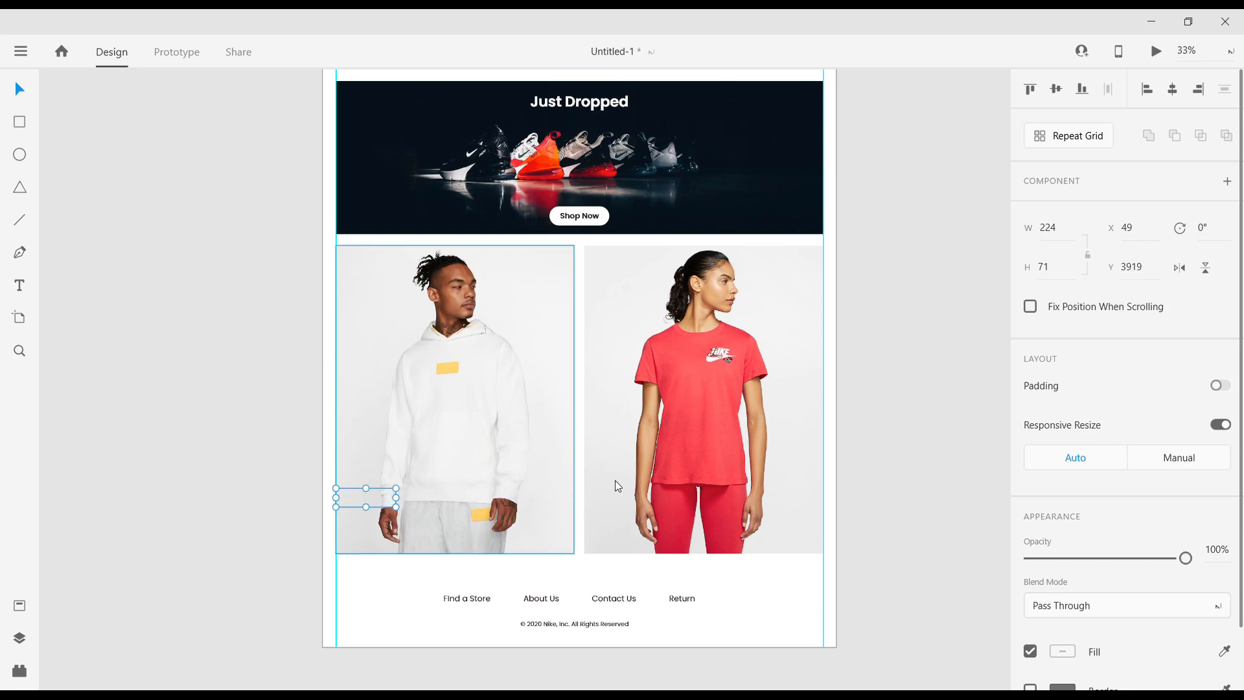
Bring the copied Shop Now button in front of the hoodie photo and move it to X 103, Y 3917.
left_click(244, 500)
key("ctrl+equal")
left_click_drag(244, 500, 286, 429)
left_click_drag(357, 481, 385, 479)
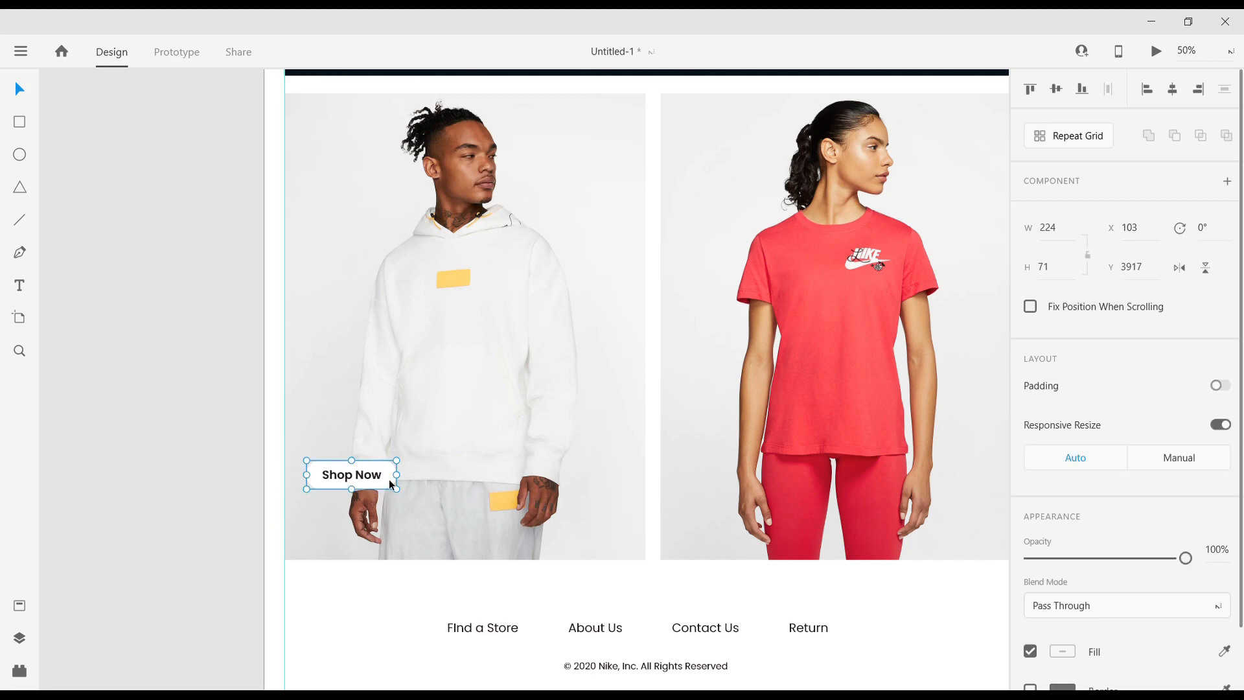
Fill the copied button's pill with the saved near-black swatch.
double_click(389, 480)
left_click(1063, 619)
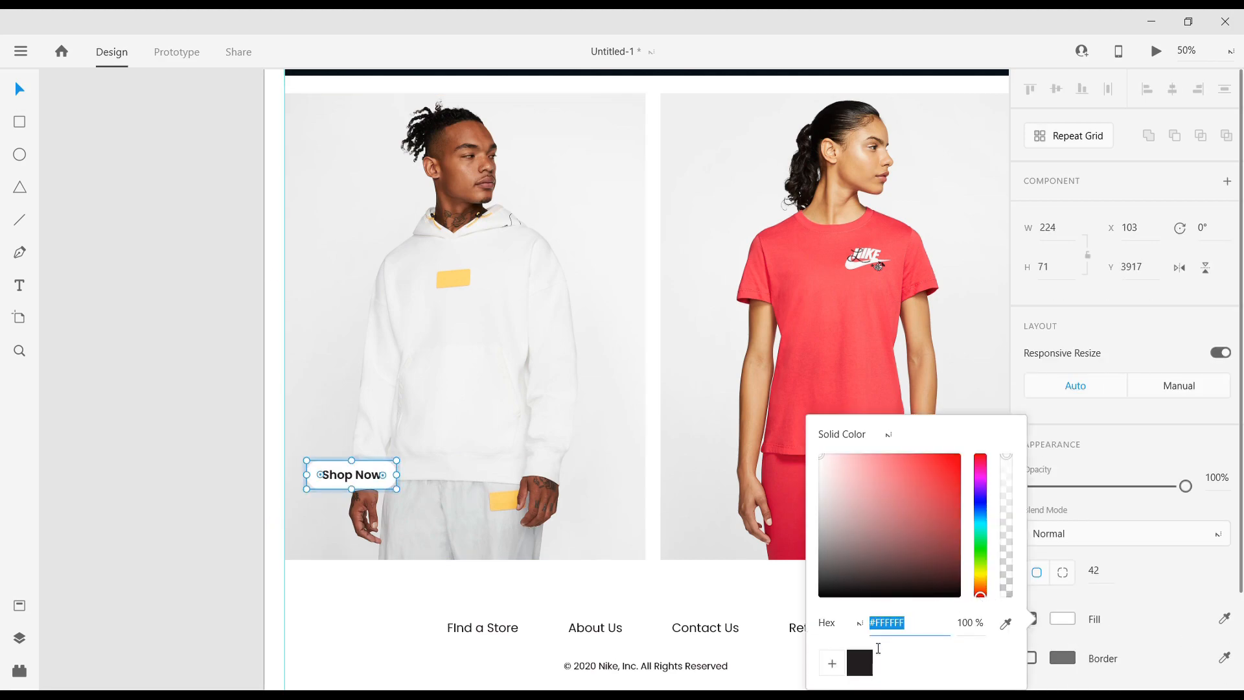
left_click(859, 662)
left_click(362, 483)
Replace the label of the dark button on the hoodie photo with "Men".
double_click(362, 485)
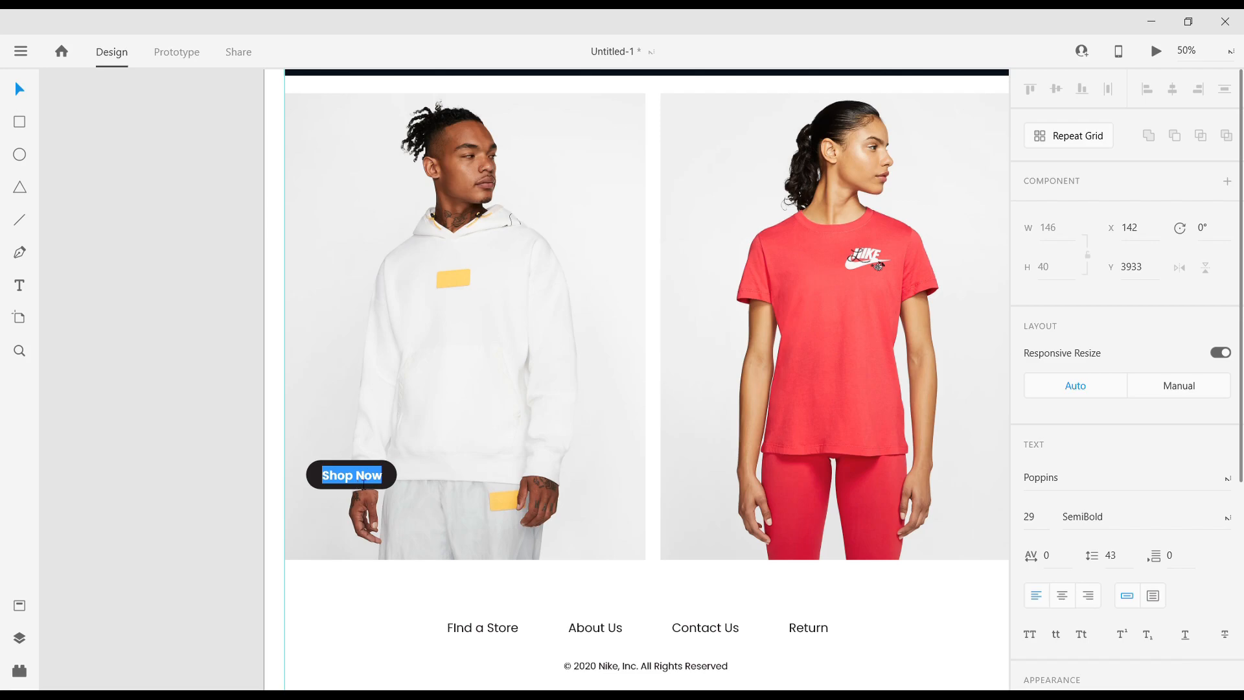
key("BackSpace")
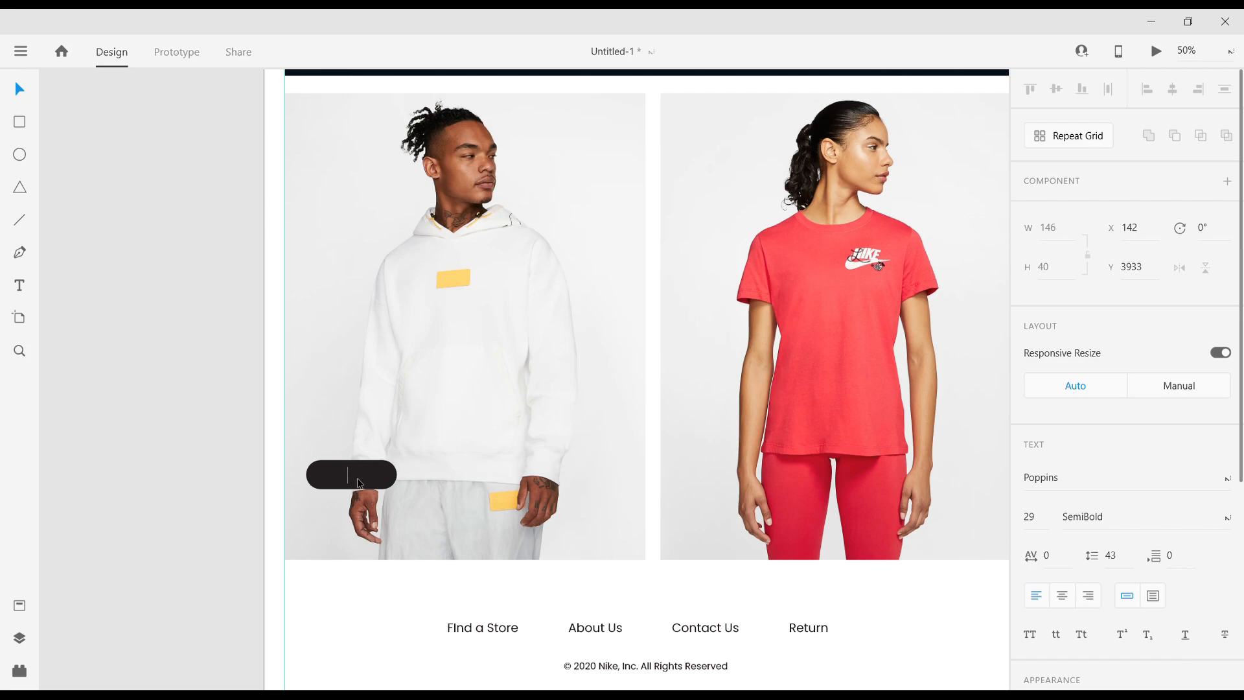
left_click(18, 89)
left_click(108, 261)
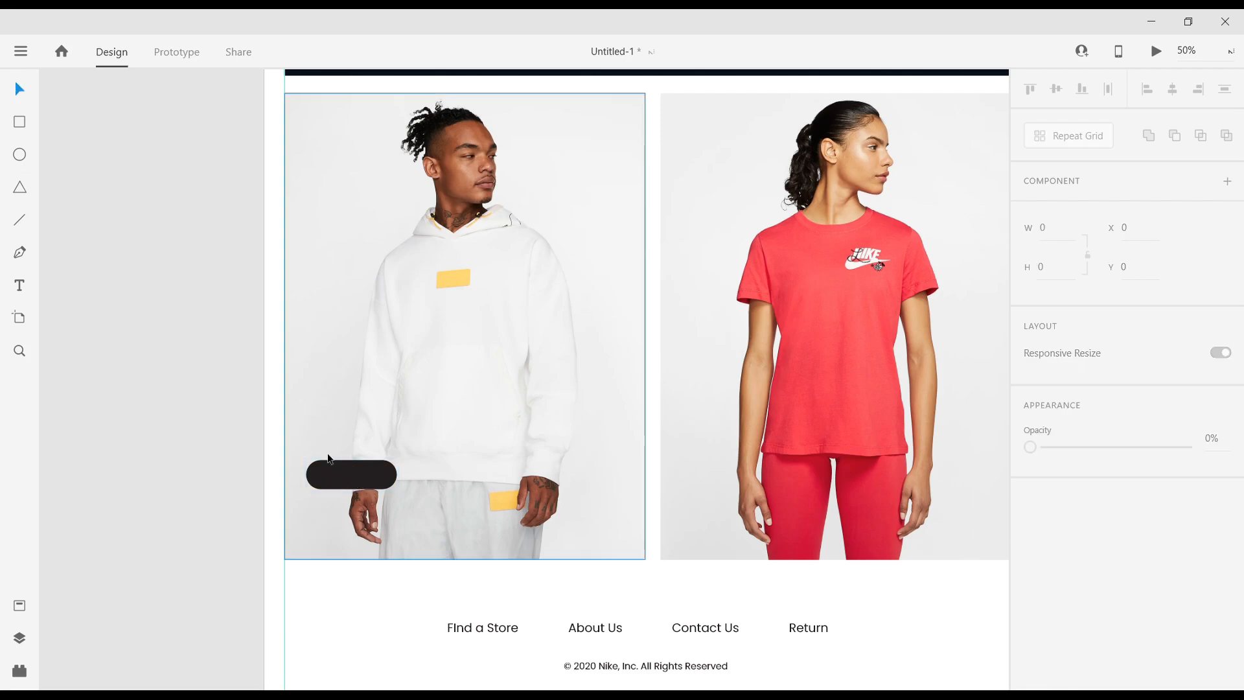
left_click(339, 467)
key("Escape")
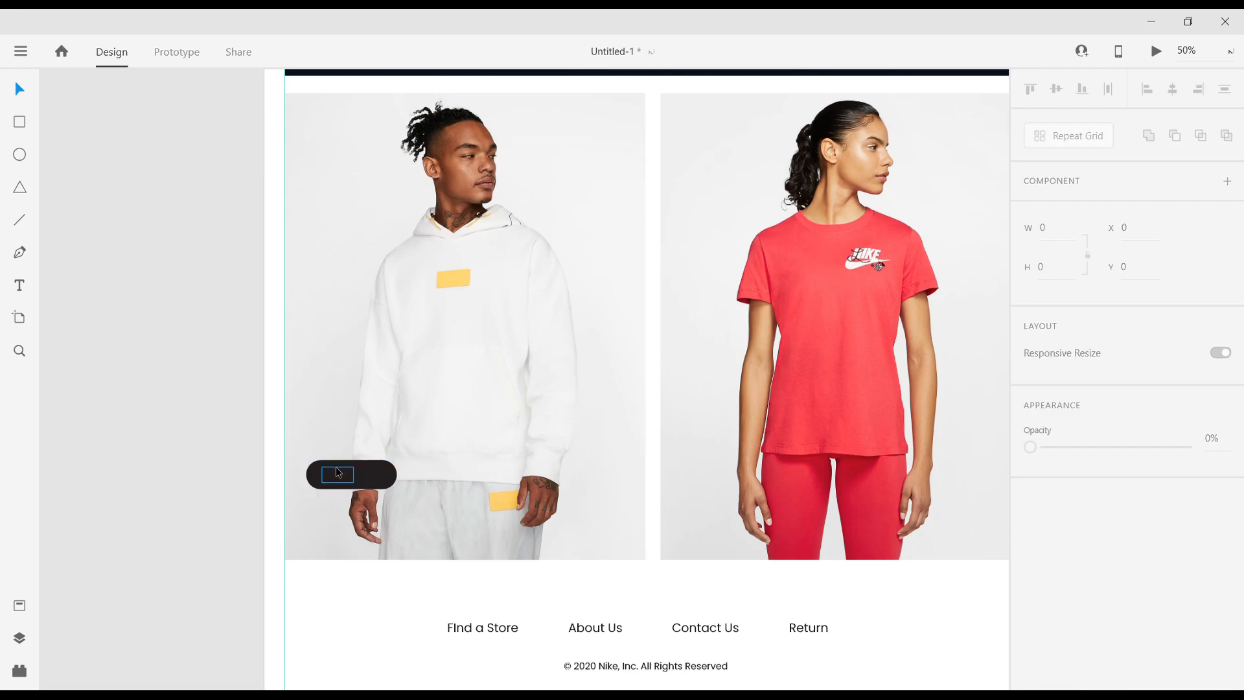
Change the fill colour of the dark button's label to white.
left_click(335, 471)
scroll(973, 581, "down", 2)
scroll(1062, 574, "down", 4)
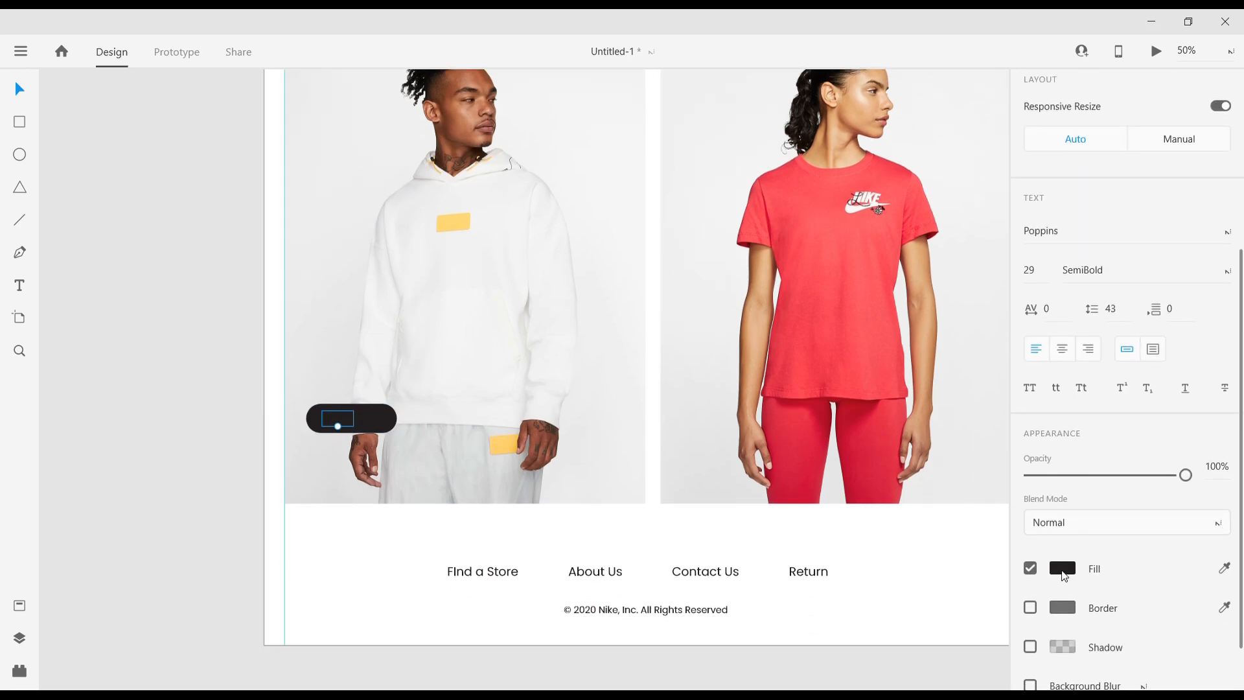
left_click(1062, 572)
left_click_drag(948, 483, 769, 429)
left_click(252, 433)
Centre the "Men" label inside its button at X 184, Y 3933.
left_click(348, 420)
double_click(348, 420)
left_click(347, 420)
key("Escape")
left_click_drag(343, 424, 361, 426)
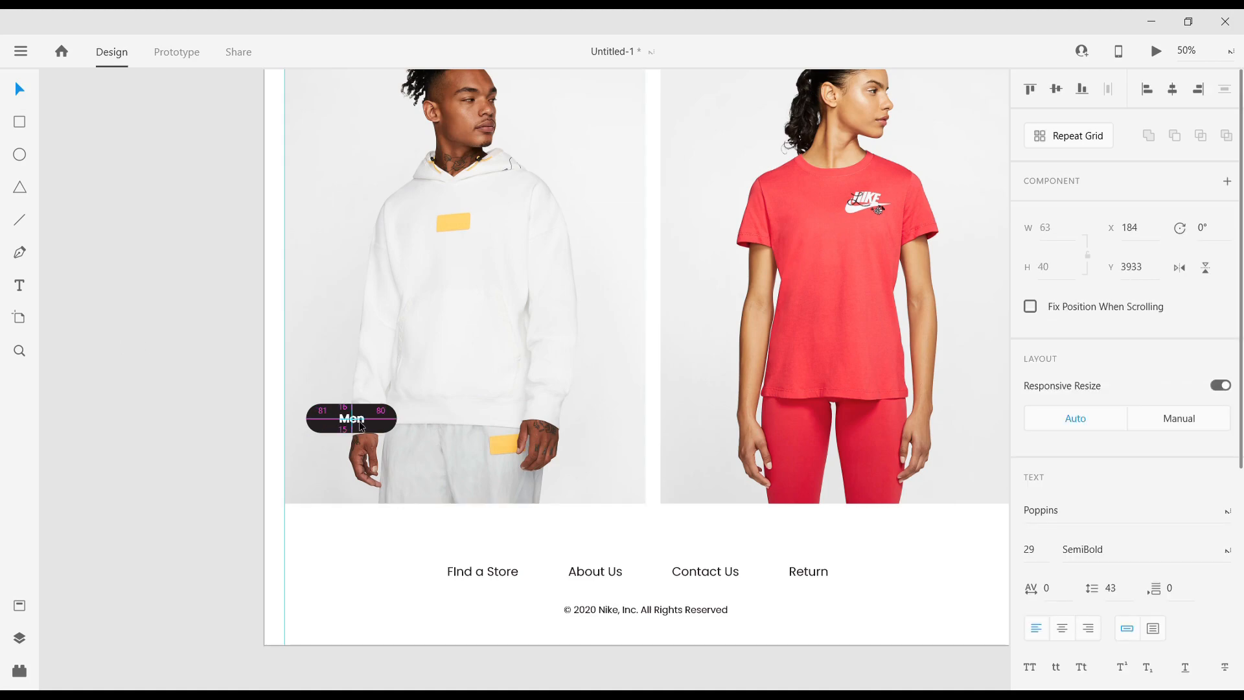
Copy the Men button onto the lower part of the T-shirt photo and nudge the original to X 93.
left_click(383, 426)
left_click_drag(386, 425, 761, 429)
left_click(383, 425)
key("shift+Left")
key("shift+Left")
key("shift+Left")
key("shift+Left")
key("shift+Left")
key("shift+Left")
key("shift+Left")
key("shift+Right")
key("shift+Right")
key("shift+Right")
key("shift+Right")
key("shift+Right")
key("shift+Right")
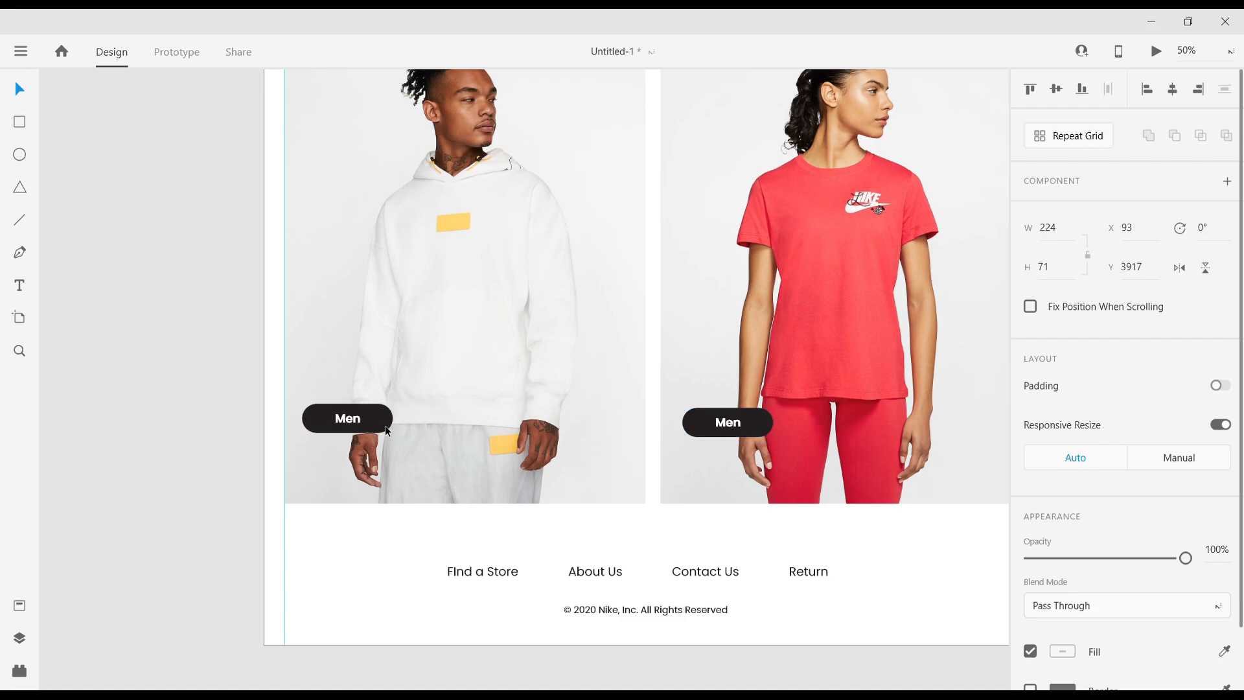
Nudge the copied button on the T-shirt photo horizontally to X 1022.
left_click(748, 431)
key("shift+Left")
key("shift+Left")
key("shift+Left")
key("shift+Left")
key("shift+Left")
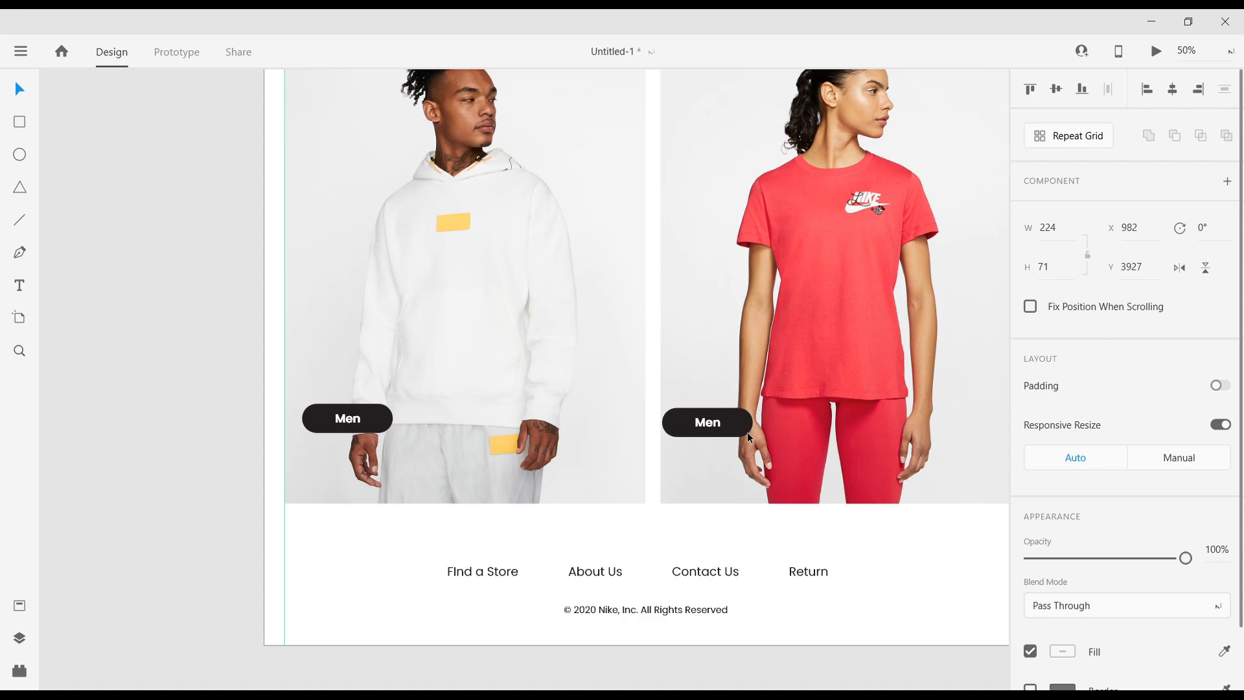
key("shift+Right")
key("shift+Right")
key("shift+Right")
key("shift+Right")
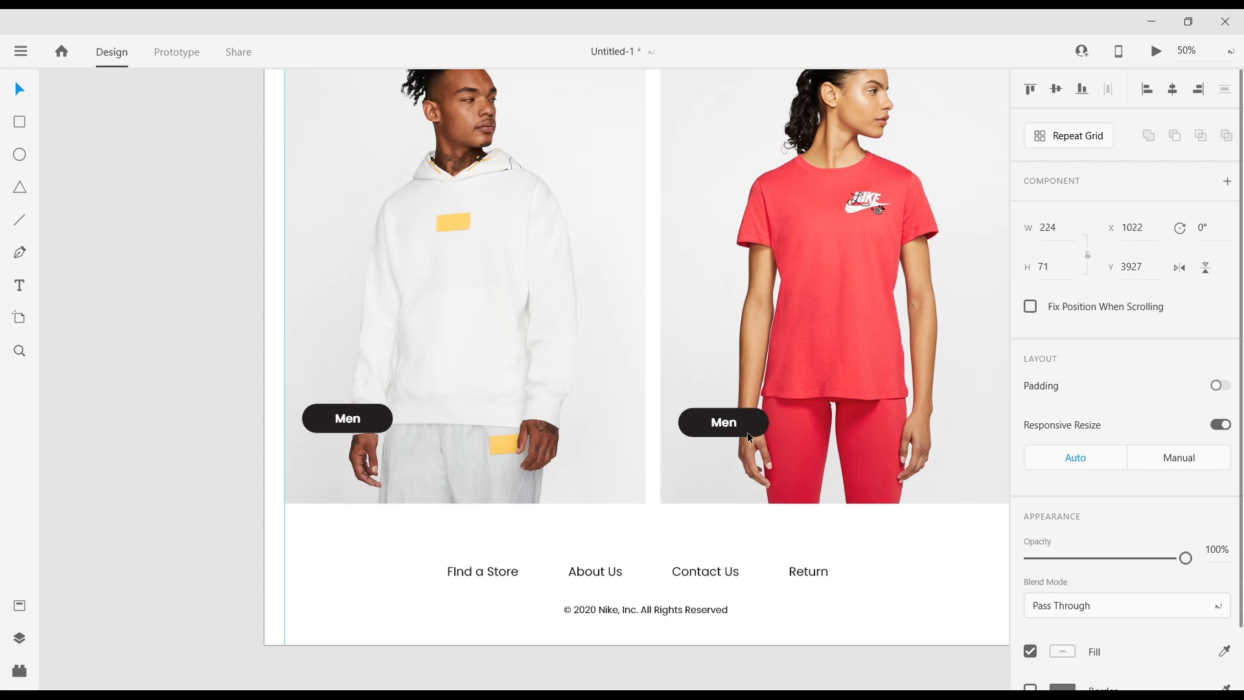
Change the label of the button on the T-shirt photo to "Women" and centre it at X 1076.
double_click(724, 425)
double_click(725, 425)
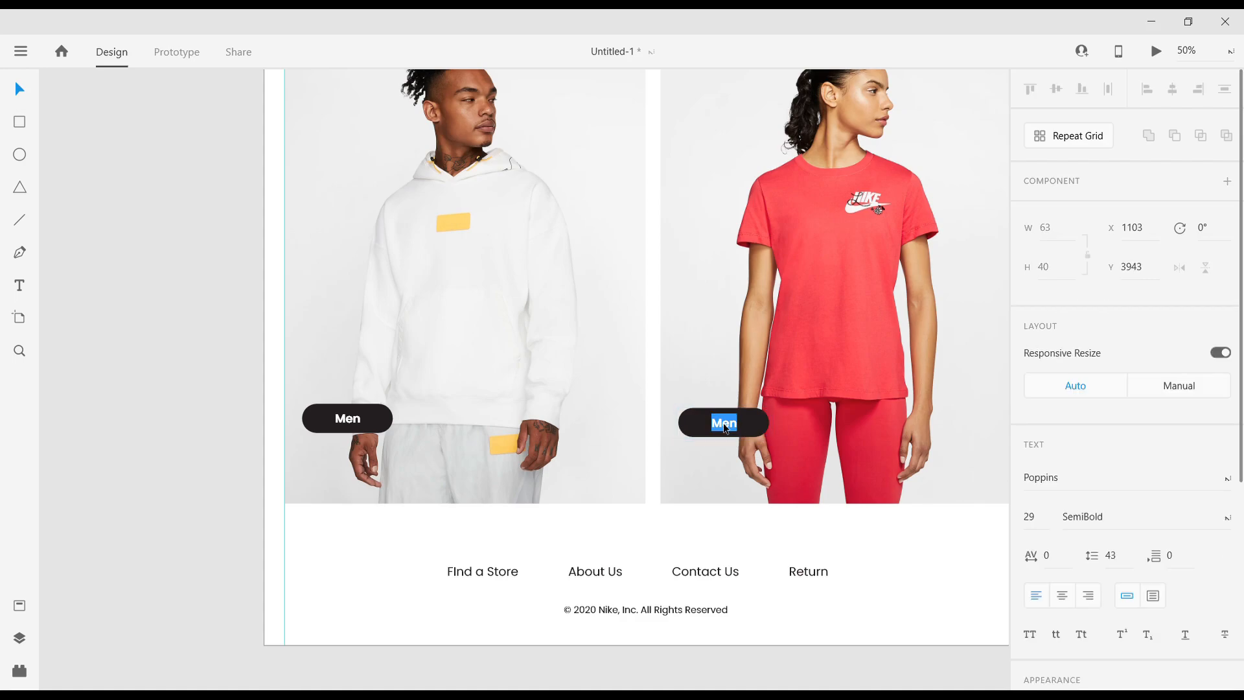
type("Women")
key("Escape")
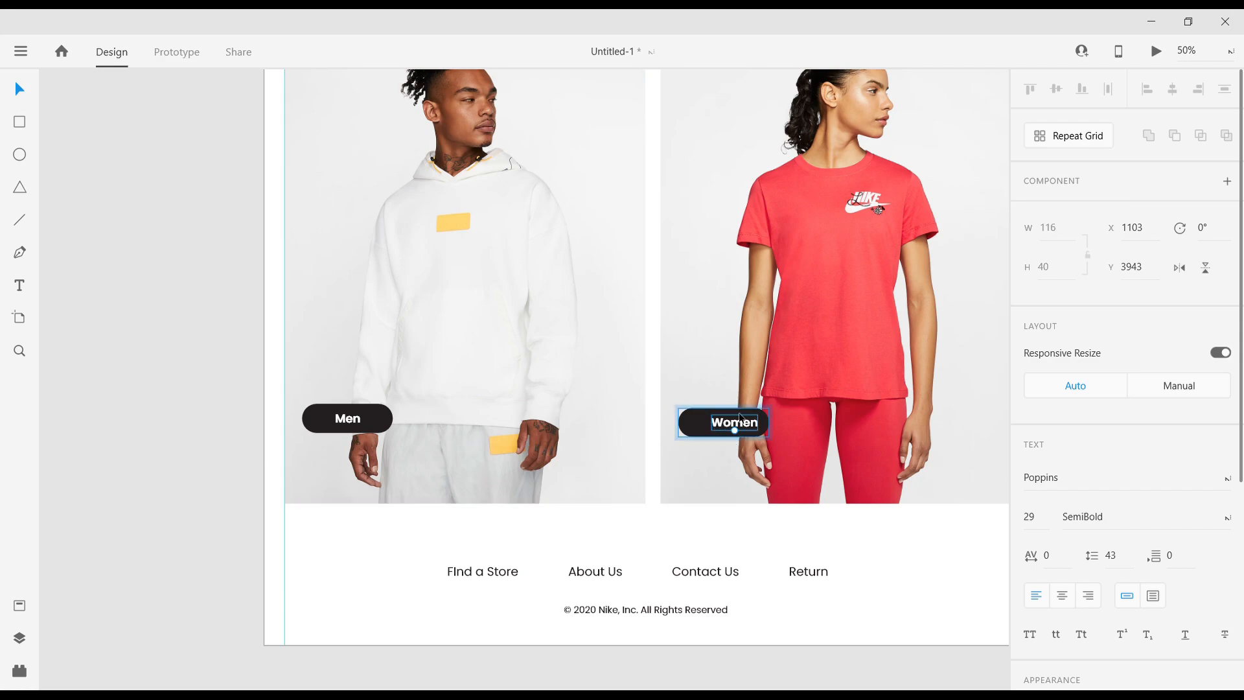
left_click_drag(727, 426, 715, 427)
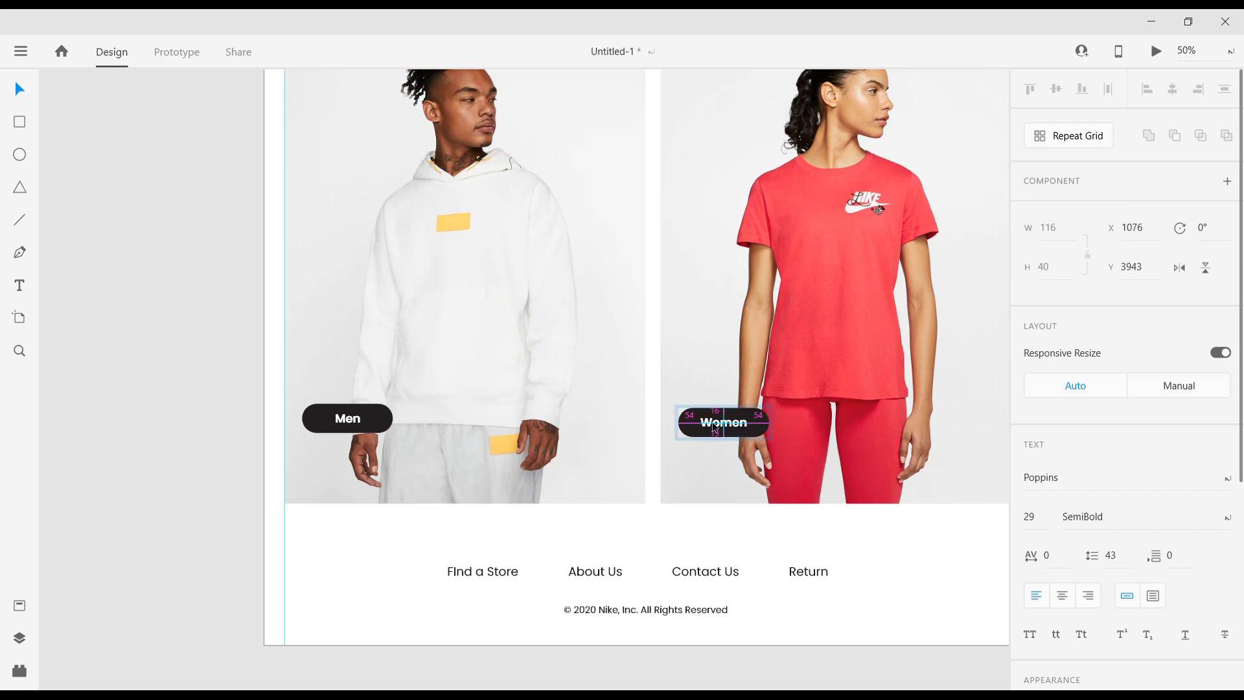
Save the finished landing page document.
left_click(184, 422)
key("ctrl+minus")
scroll(213, 418, "up", 8)
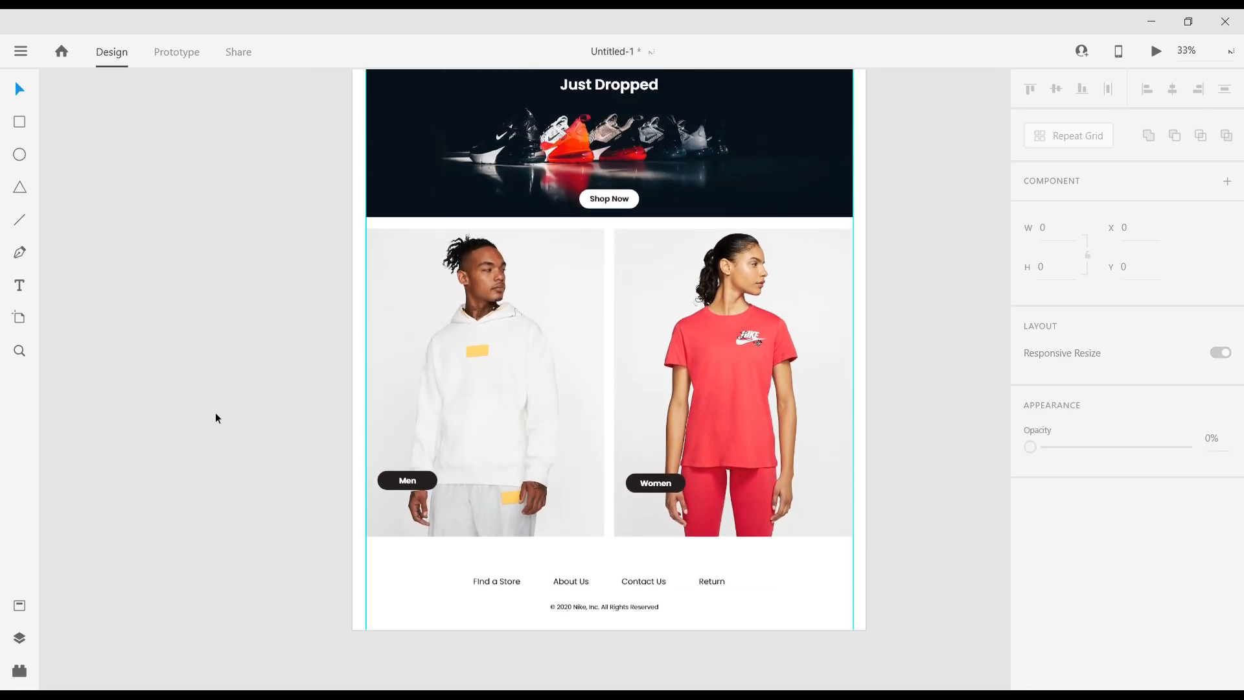
key("ctrl+minus")
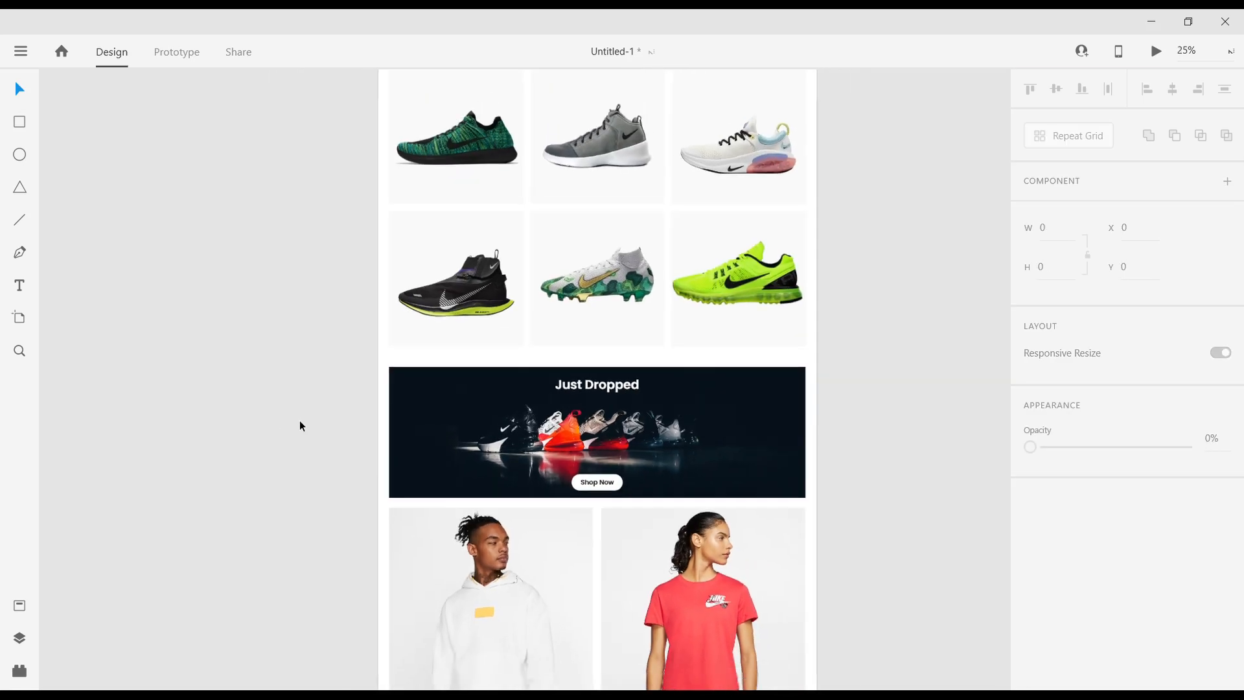
key("ctrl+s")
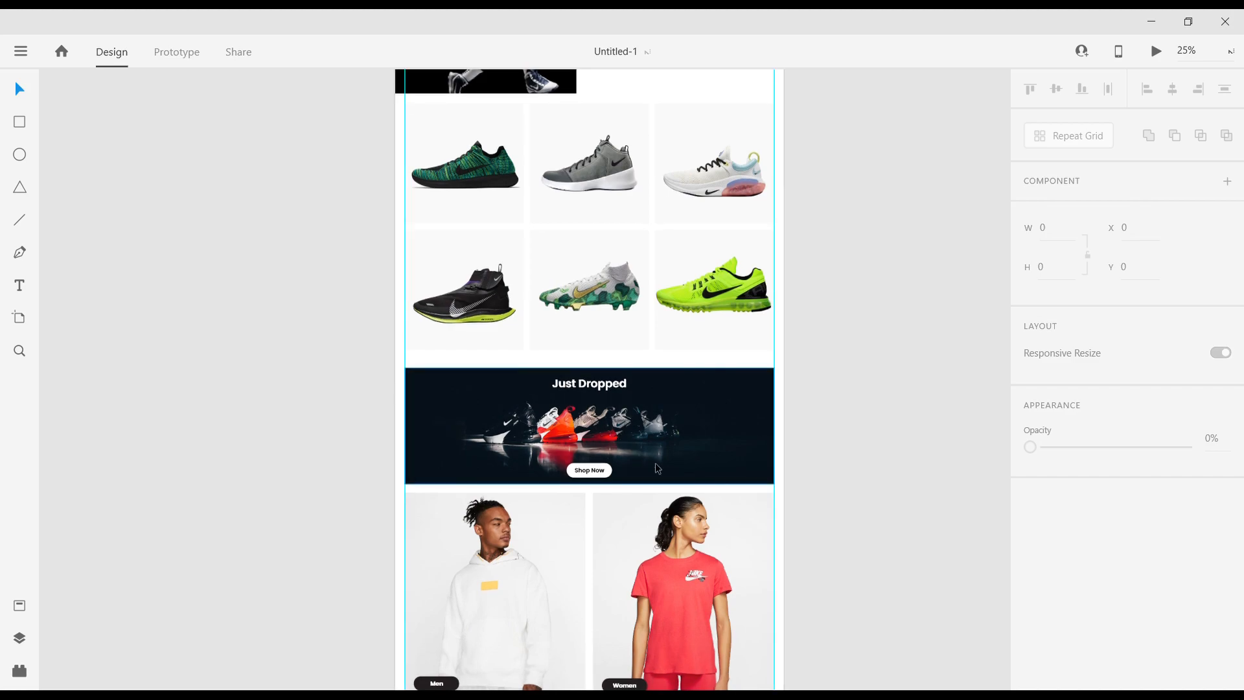
Select the whole Web 1920 – 2 artboard.
scroll(382, 395, "up", 3)
scroll(366, 397, "up", 3)
scroll(368, 395, "down", 1)
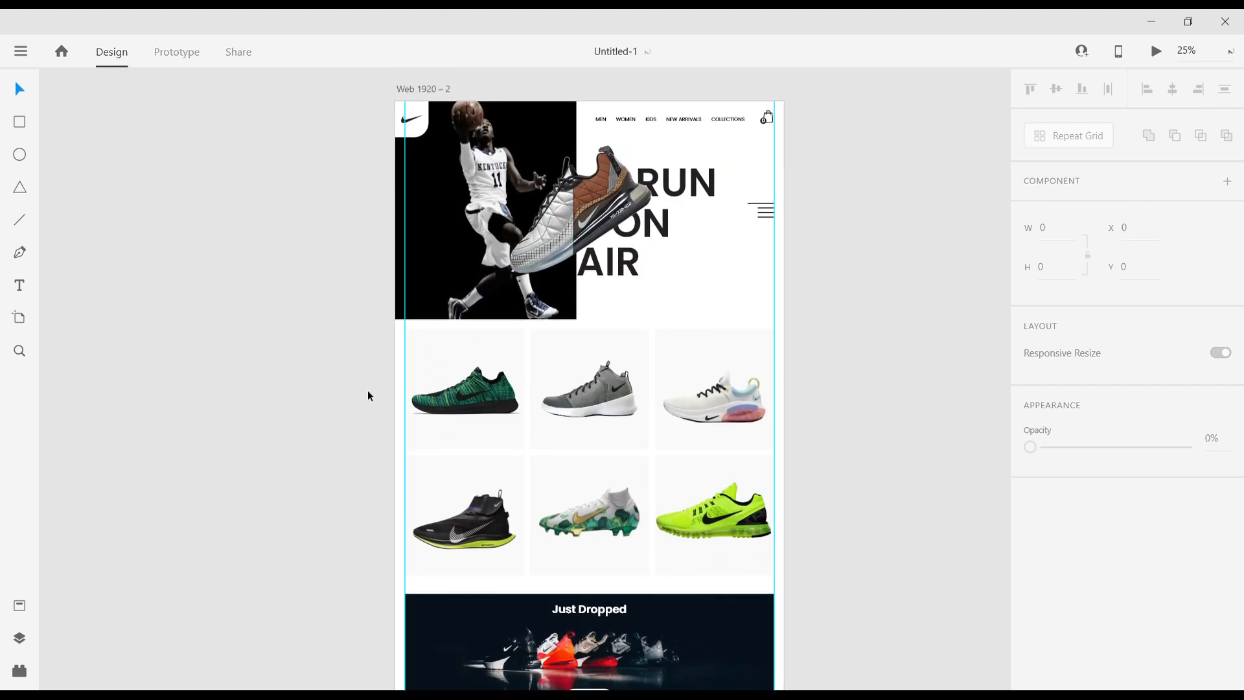
left_click(414, 90)
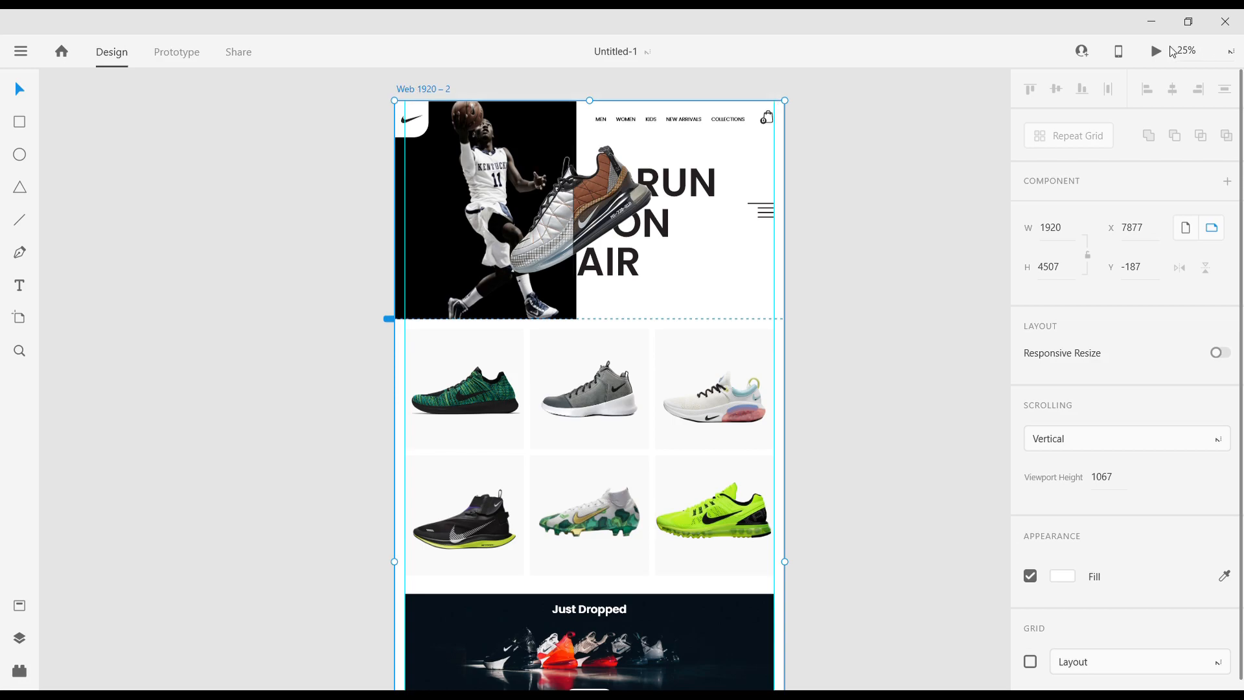